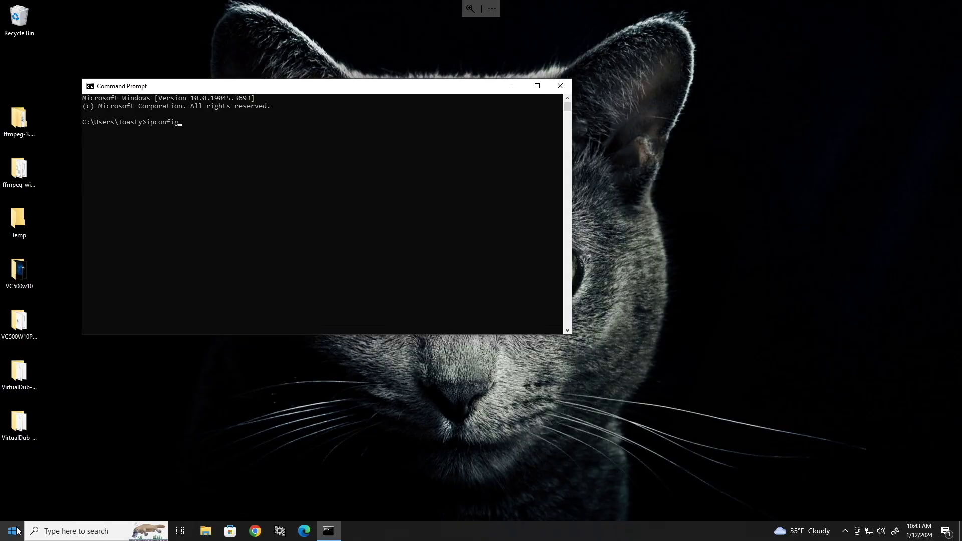
Run ipconfig, mark this PC's IPv4 address 192.168.168.65, then launch Chrome.
{"action": "key", "text": "Return"}
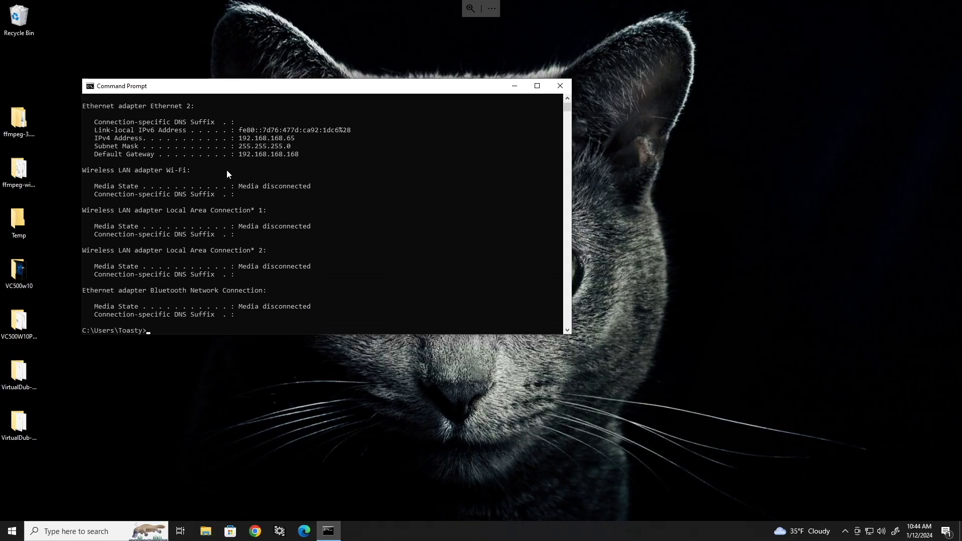
{"action": "left_click_drag", "start_coordinate": [236, 141], "coordinate": [301, 141]}
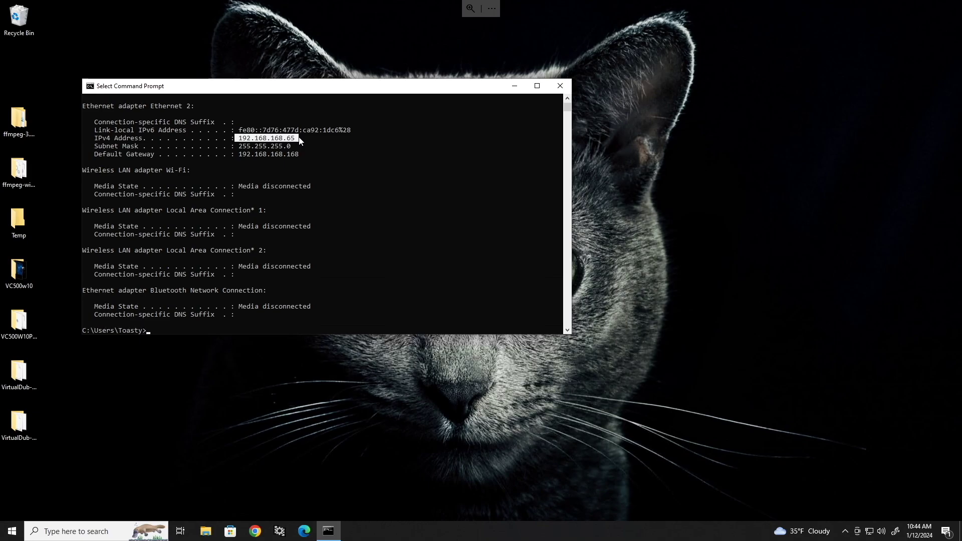
{"action": "left_click", "coordinate": [255, 530]}
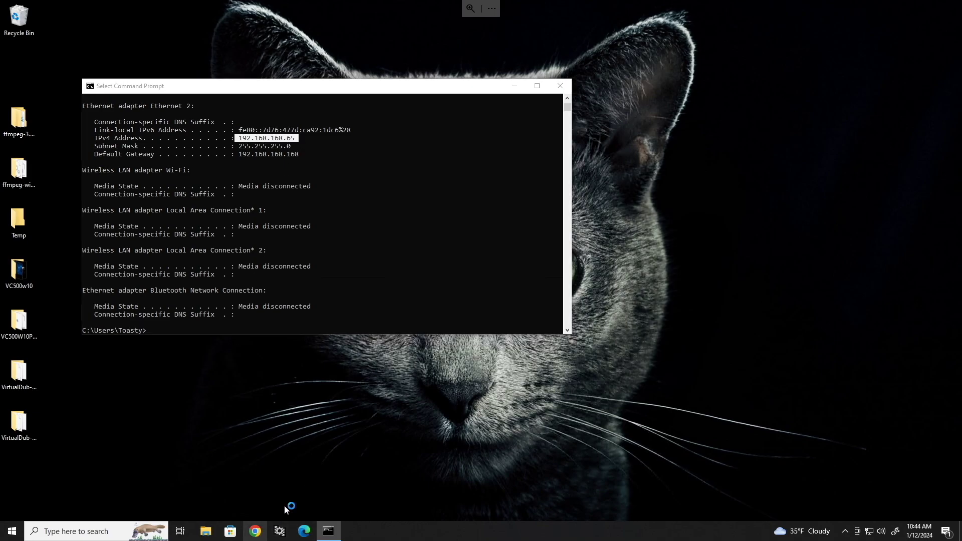
{"action": "type", "text": "https://"}
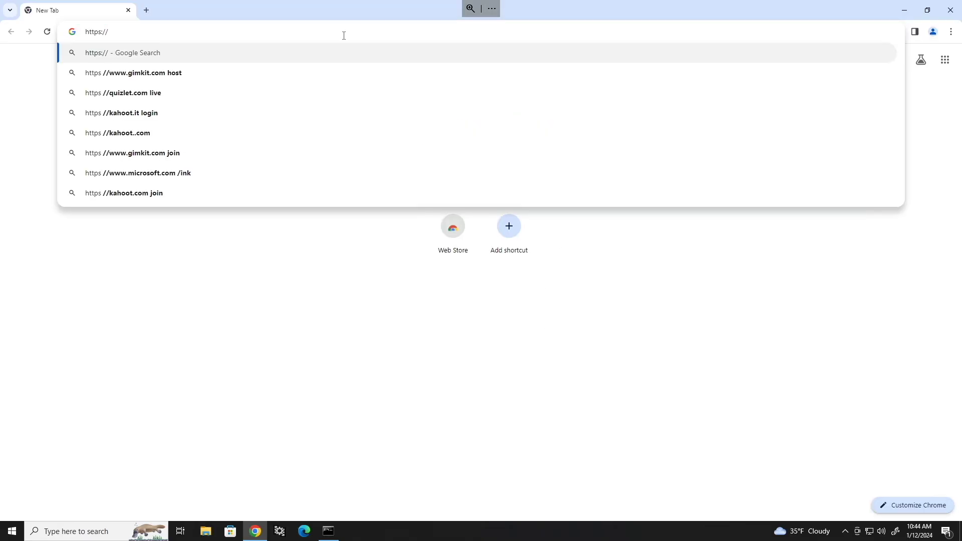
{"action": "type", "text": "192.168.1686"}
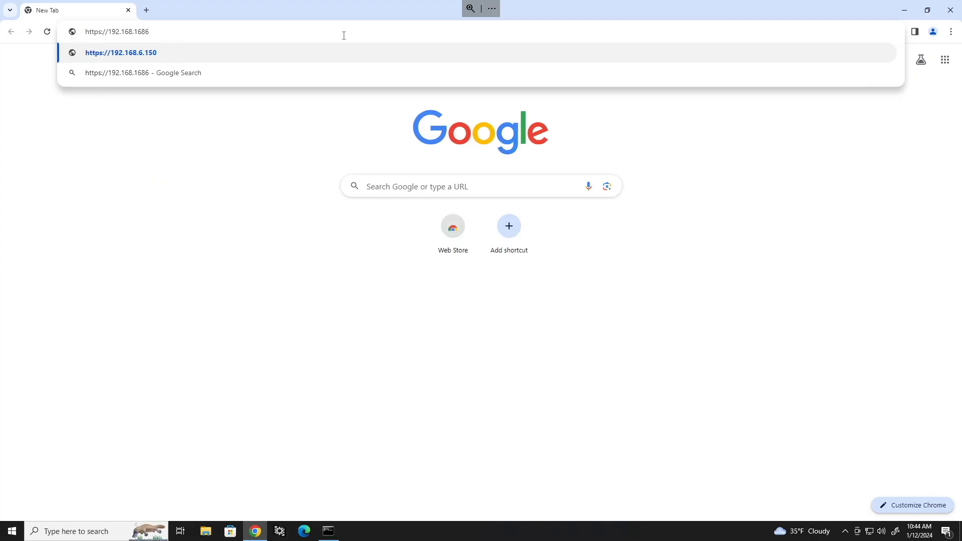
{"action": "key", "text": "BackSpace"}
{"action": "type", "text": ".168"}
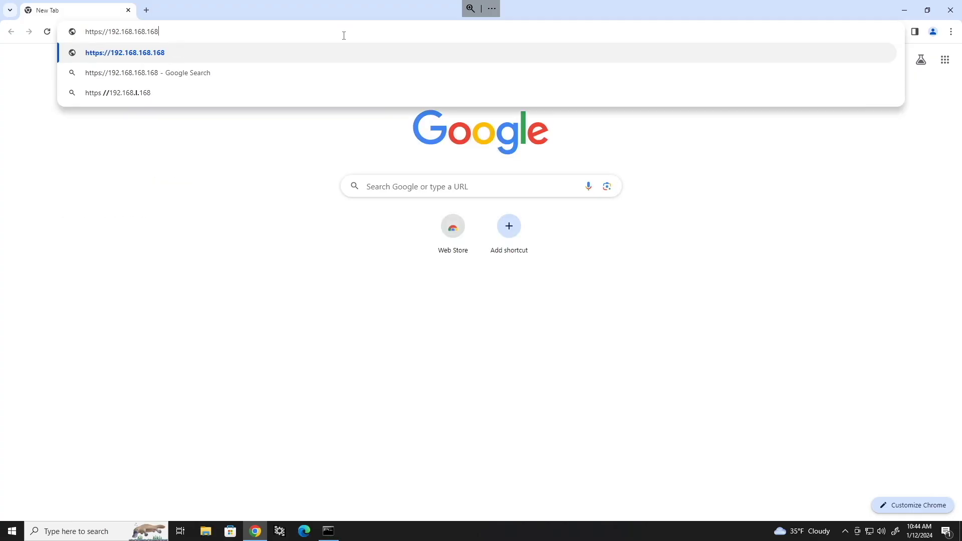
{"action": "key", "text": "Return"}
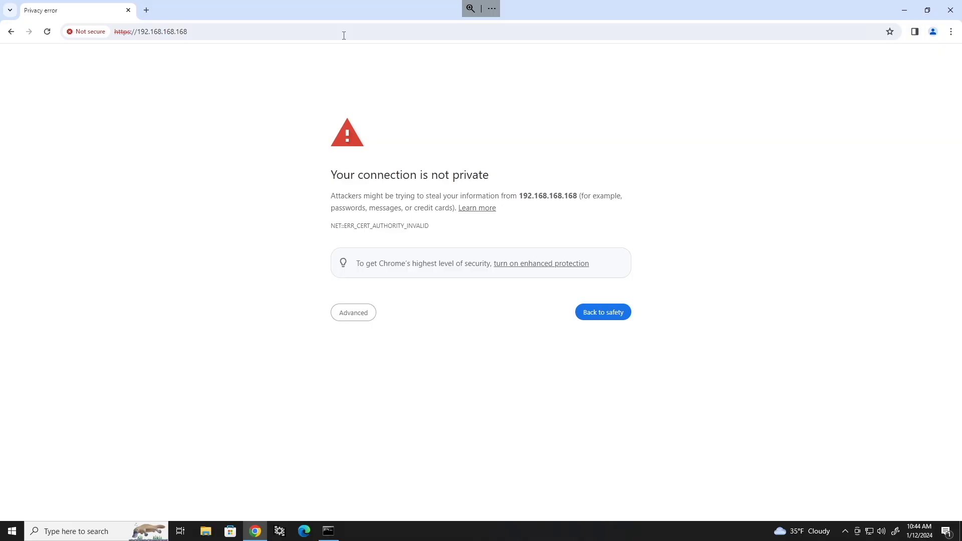
{"action": "type", "text": "thisisunsafe"}
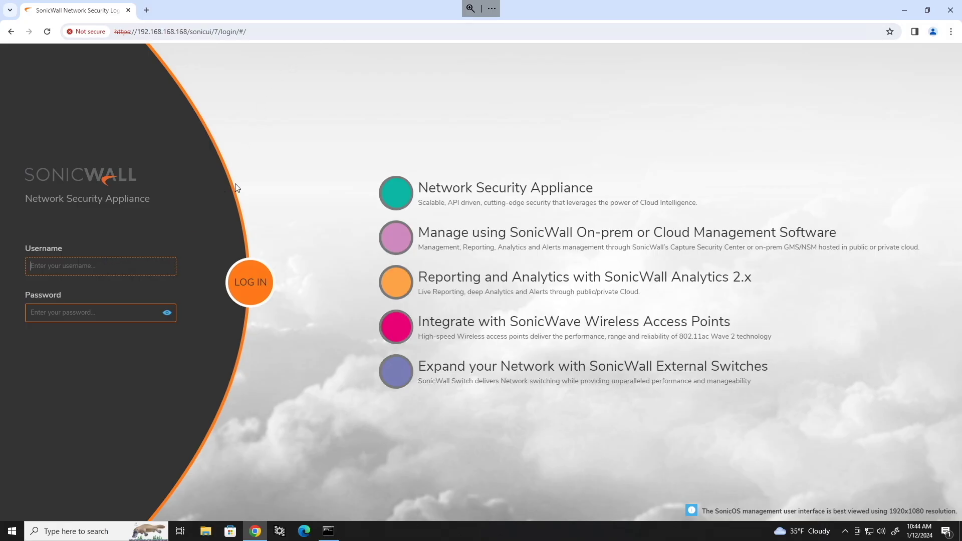
{"action": "type", "text": "admin********"}
{"action": "key", "text": "Return"}
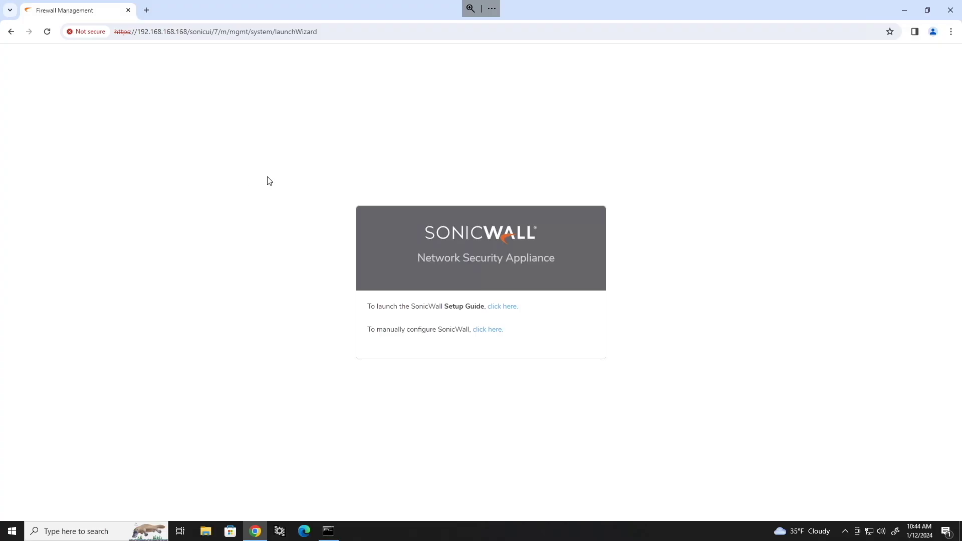
Launch the SonicWall Setup Guide and highlight its listed steps on the welcome page.
{"action": "left_click_drag", "start_coordinate": [367, 306], "coordinate": [414, 328]}
{"action": "left_click", "coordinate": [412, 329]}
{"action": "left_click", "coordinate": [501, 311]}
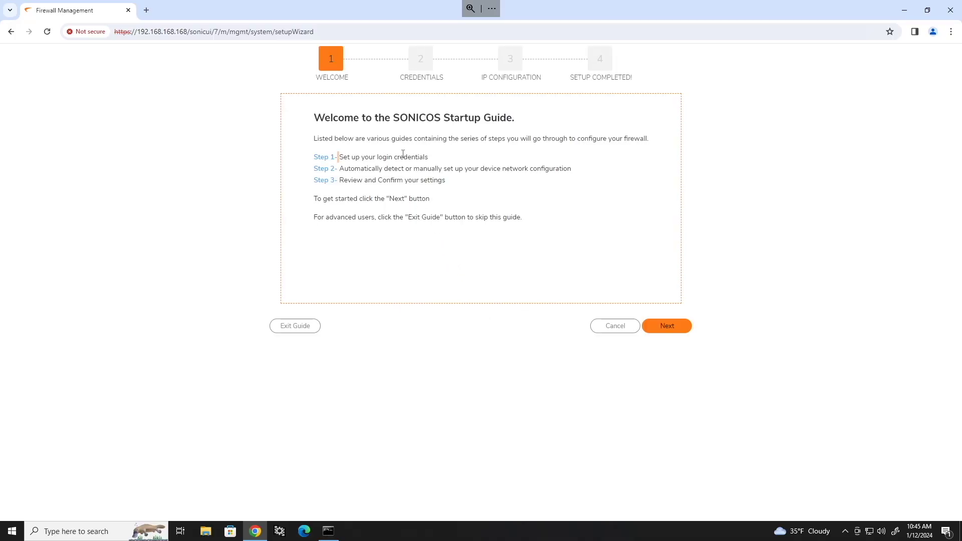
{"action": "left_click_drag", "start_coordinate": [337, 157], "coordinate": [419, 157]}
{"action": "left_click_drag", "start_coordinate": [339, 172], "coordinate": [586, 182]}
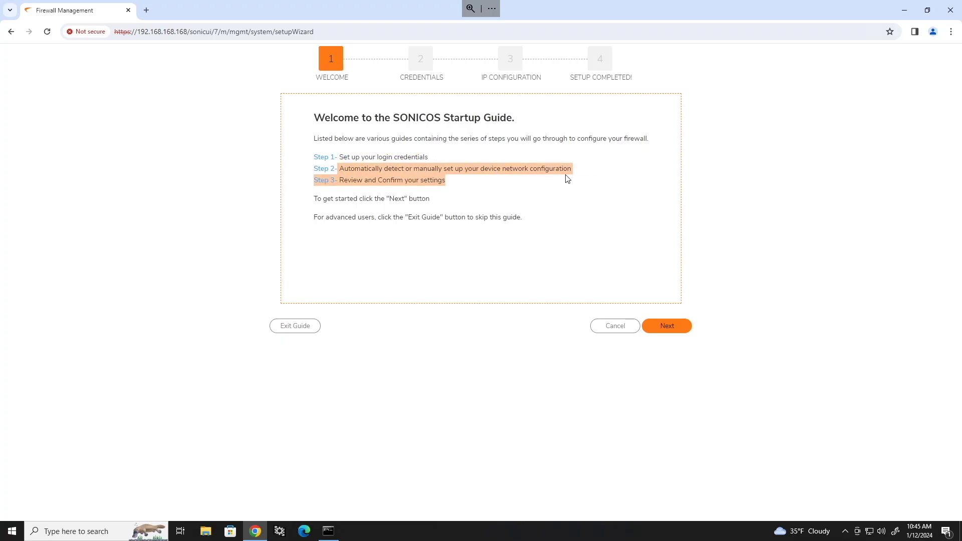
{"action": "left_click", "coordinate": [566, 178]}
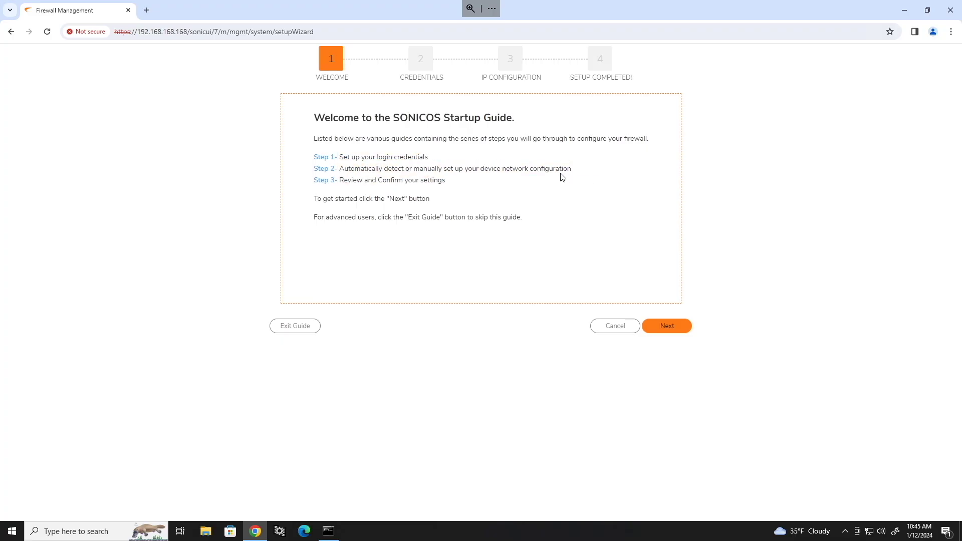
{"action": "left_click_drag", "start_coordinate": [338, 180], "coordinate": [493, 183]}
{"action": "left_click", "coordinate": [494, 184]}
Enter and confirm a new admin password, then continue to the IP Configuration form.
{"action": "left_click", "coordinate": [677, 325]}
{"action": "left_click", "coordinate": [522, 246]}
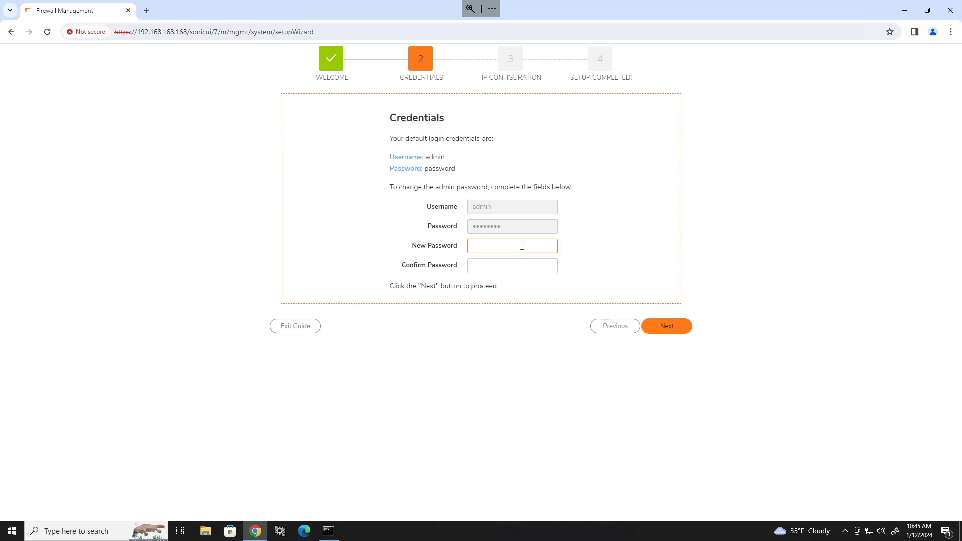
{"action": "type", "text": "password"}
{"action": "key", "text": "Tab"}
{"action": "type", "text": "password"}
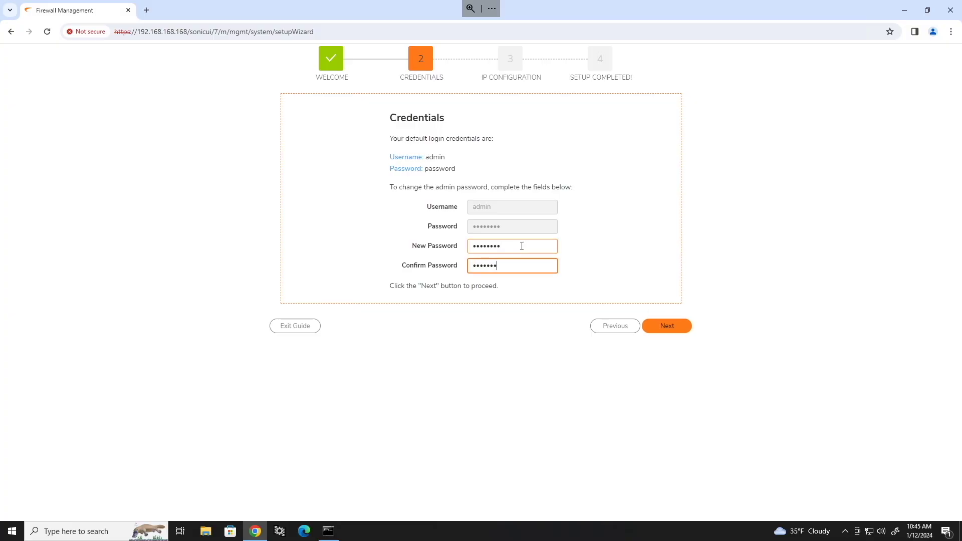
{"action": "left_click", "coordinate": [690, 329]}
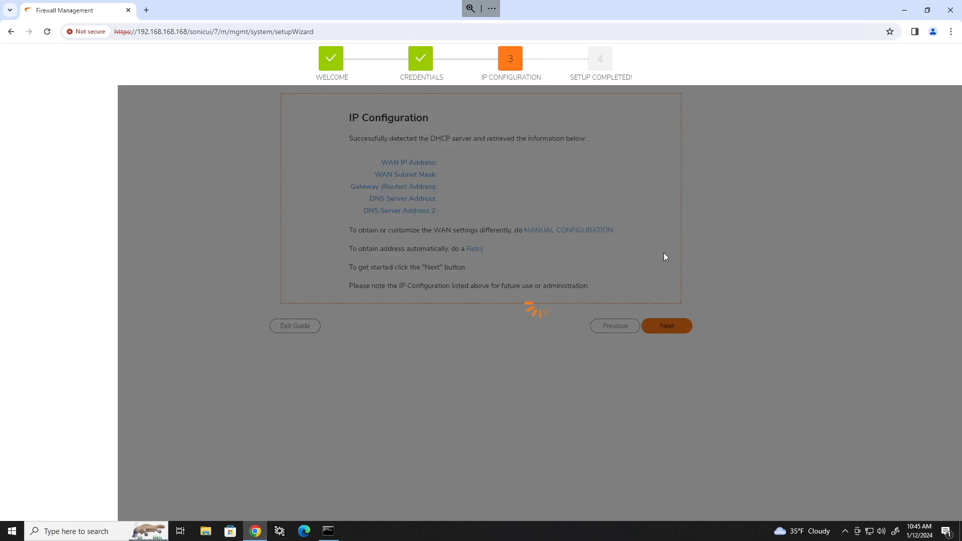
{"action": "left_click", "coordinate": [528, 183]}
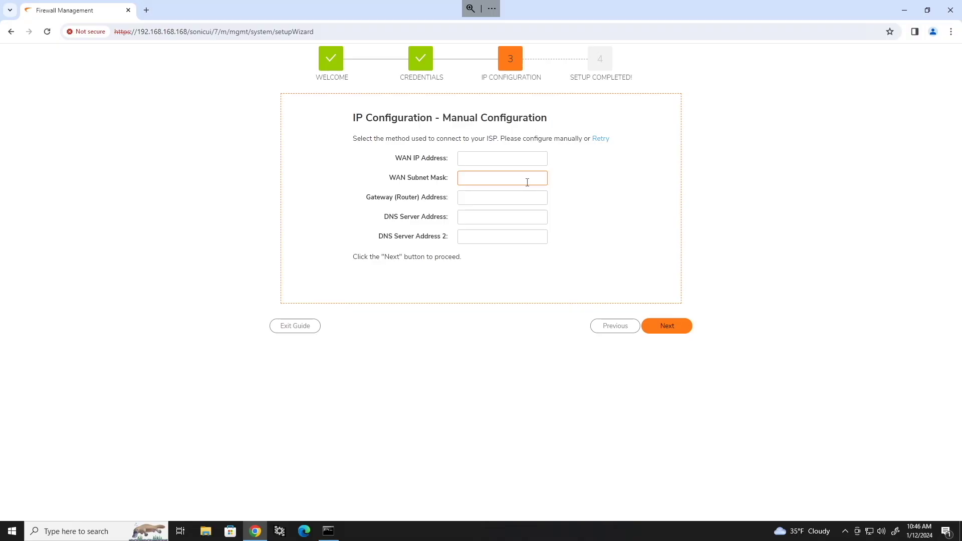
Leave the WAN fields empty and exit the guide to the TZ 270 dashboard.
{"action": "left_click", "coordinate": [521, 158]}
{"action": "left_click", "coordinate": [304, 327]}
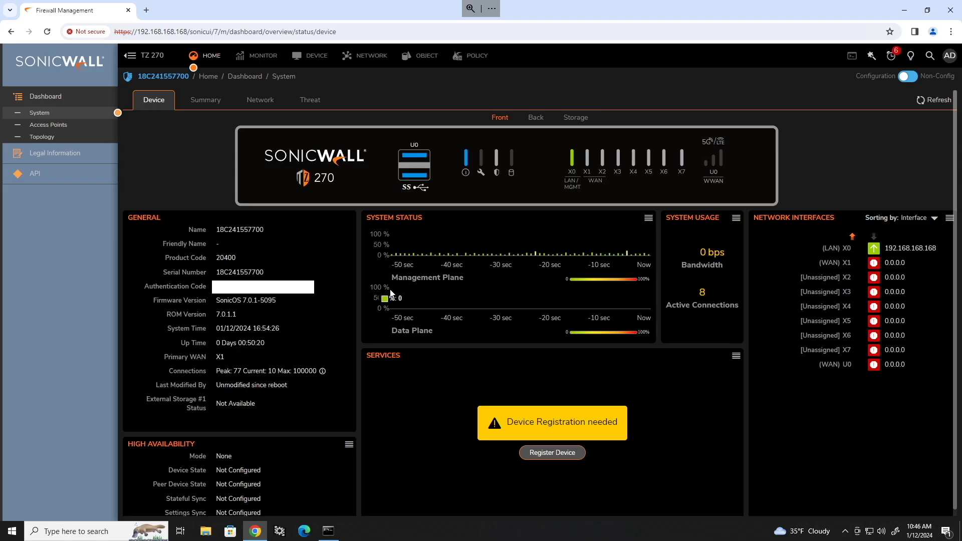
In a new tab, go to mysonicwall.com, view Sign Up, then return to the login page.
{"action": "key", "text": "ctrl+t"}
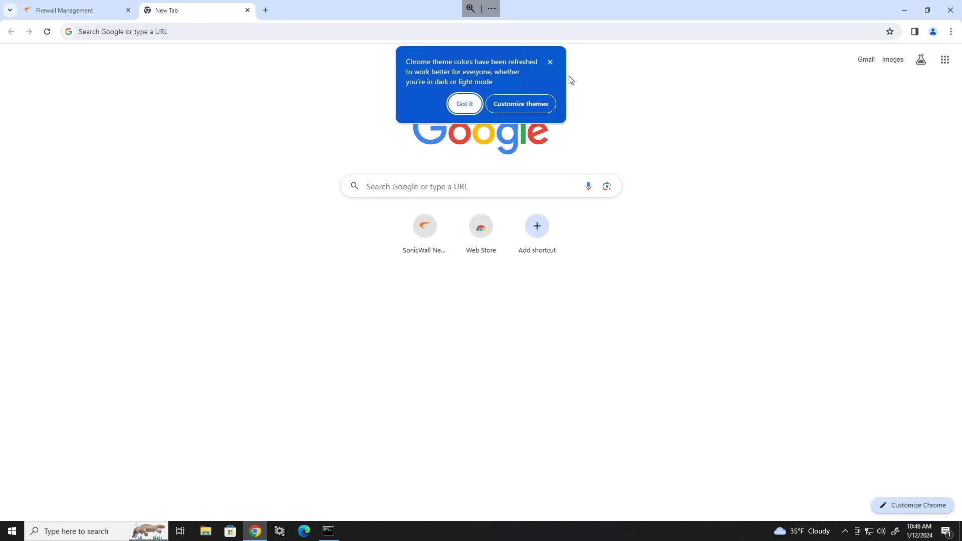
{"action": "left_click", "coordinate": [550, 63]}
{"action": "left_click", "coordinate": [444, 34]}
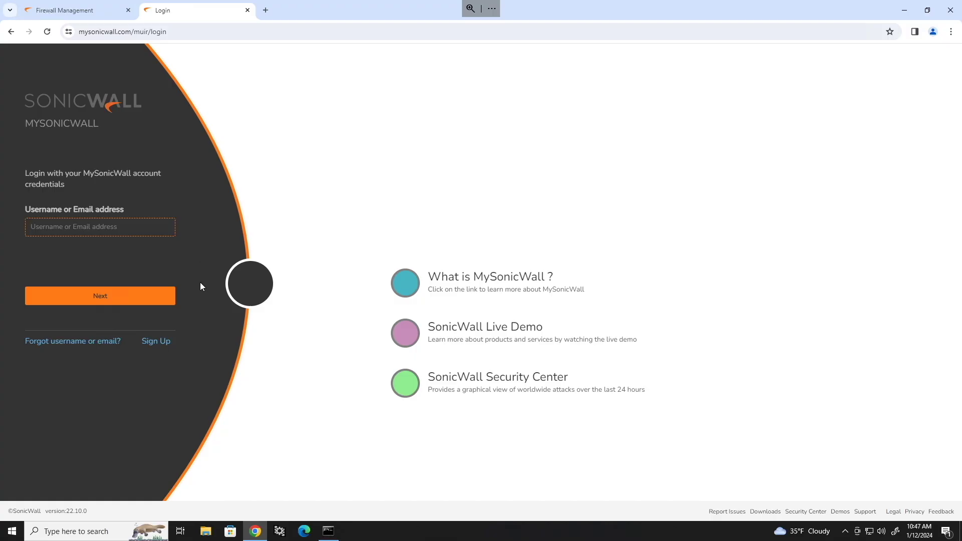
{"action": "left_click", "coordinate": [164, 343]}
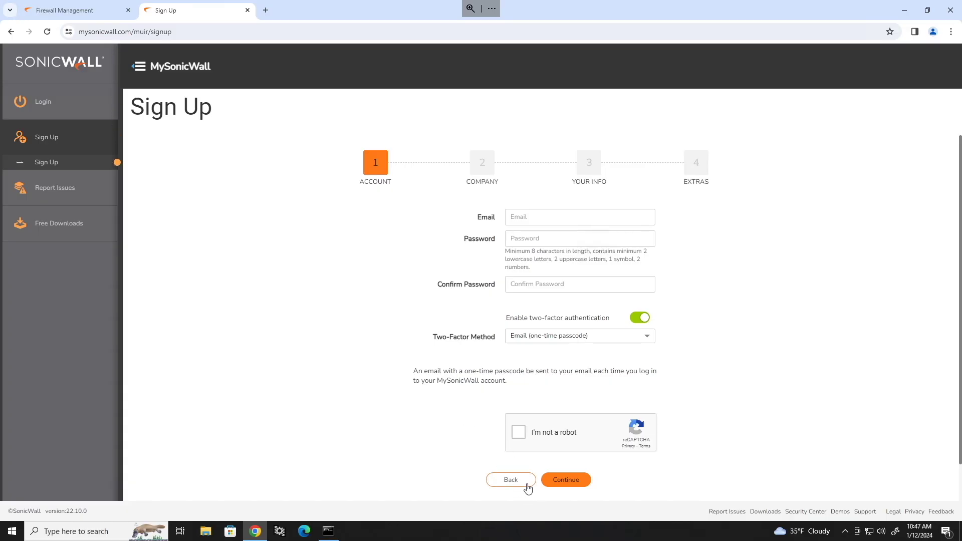
{"action": "left_click", "coordinate": [510, 479]}
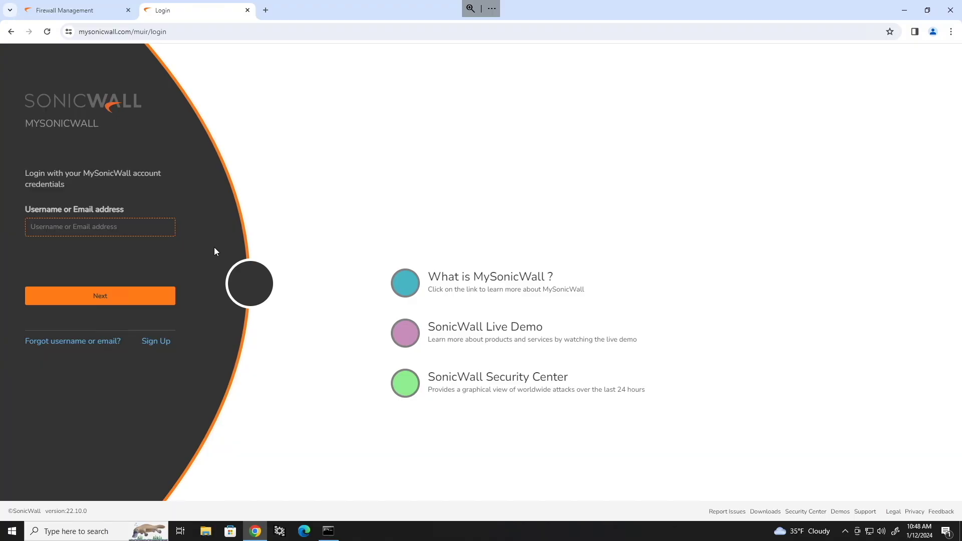
Sign in with the account e-mail and verification code, then open the Products list.
{"action": "left_click", "coordinate": [155, 295]}
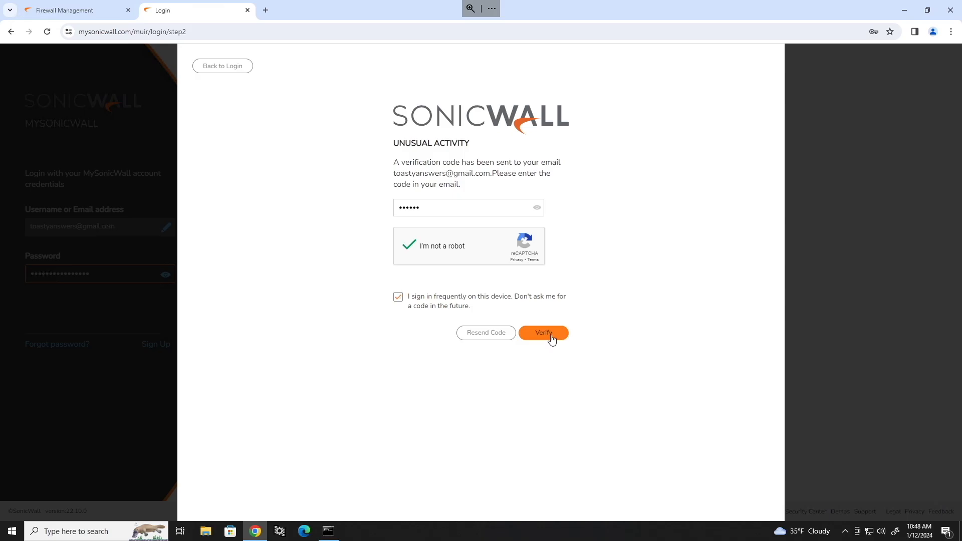
{"action": "left_click", "coordinate": [548, 334]}
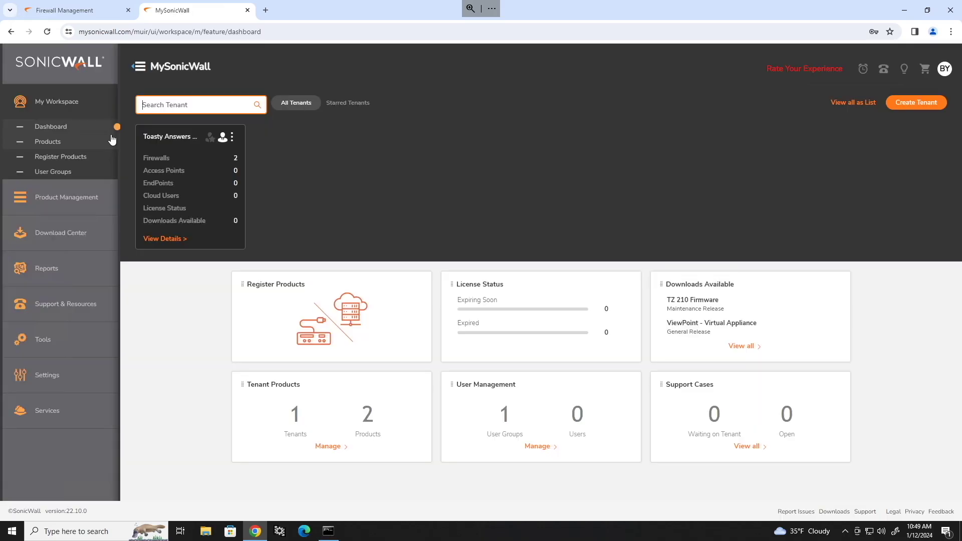
{"action": "left_click", "coordinate": [54, 142]}
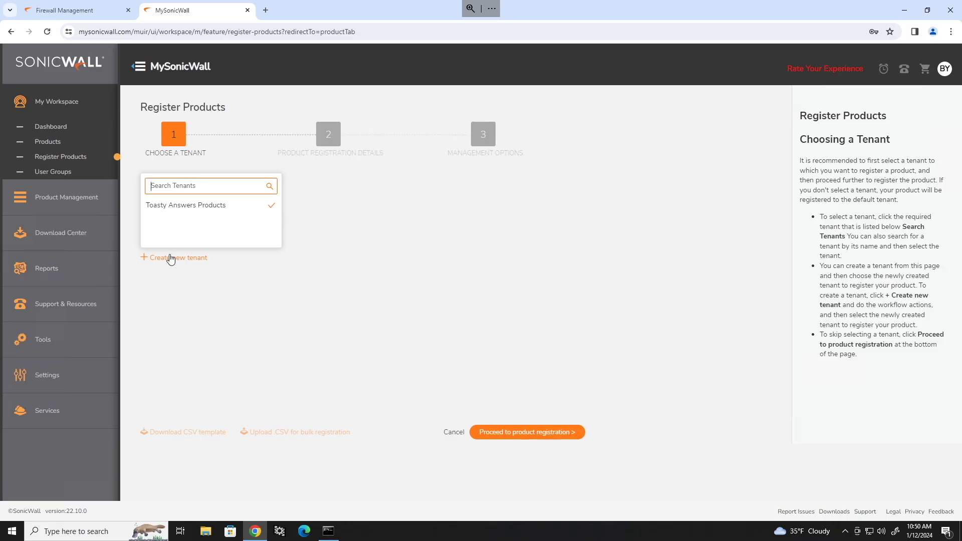
Choose the Toasty Answers Products tenant and paste in the firewall's serial number.
{"action": "left_click", "coordinate": [203, 205]}
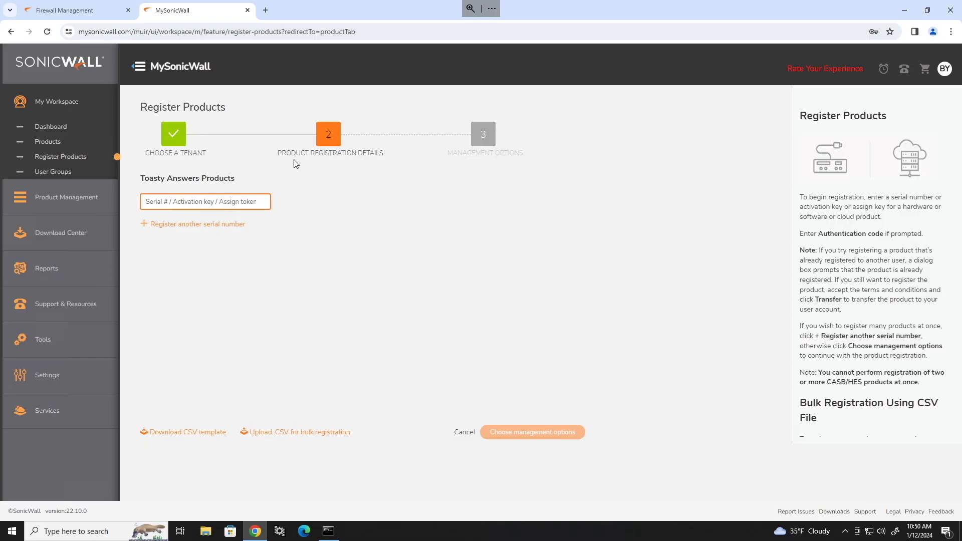
{"action": "left_click", "coordinate": [102, 12]}
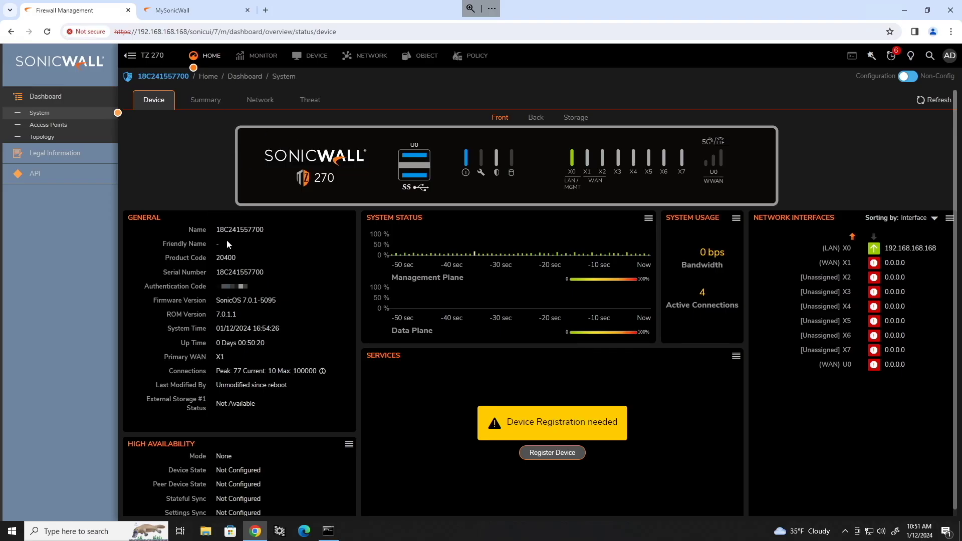
{"action": "double_click", "coordinate": [241, 272]}
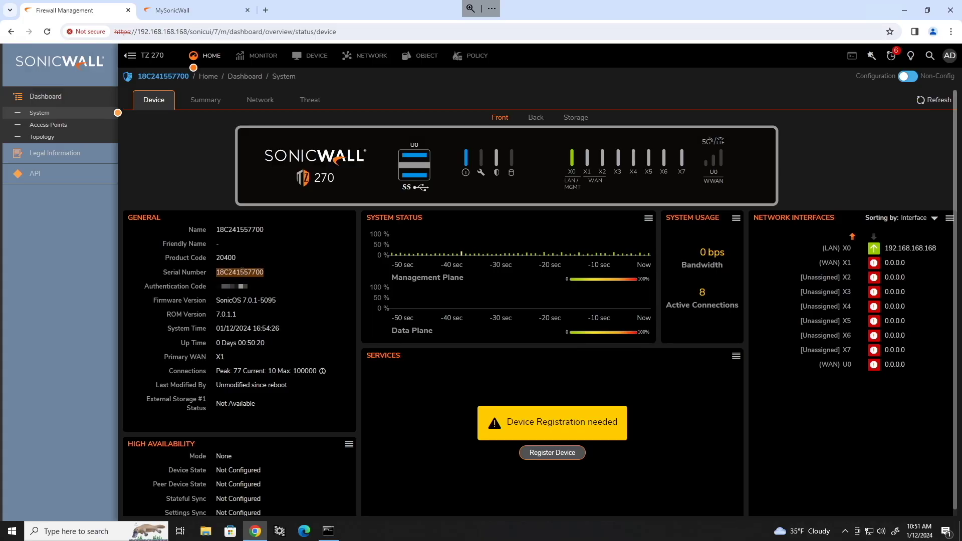
{"action": "right_click", "coordinate": [241, 272]}
{"action": "left_click", "coordinate": [261, 281]}
{"action": "key", "text": "ctrl+Tab"}
{"action": "key", "text": "ctrl+v"}
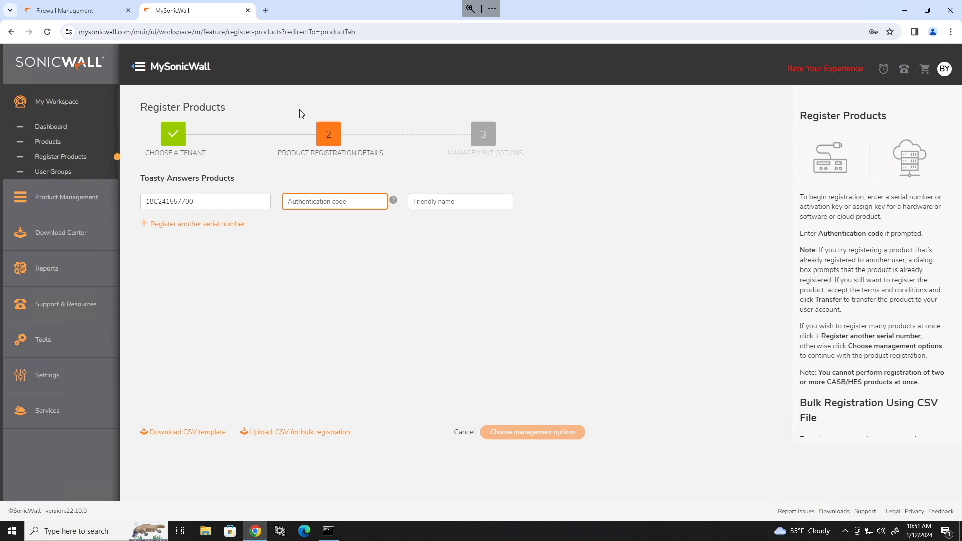
Paste the firewall's authentication code and enter the friendly name Toasty's Firewall.
{"action": "left_click", "coordinate": [72, 12]}
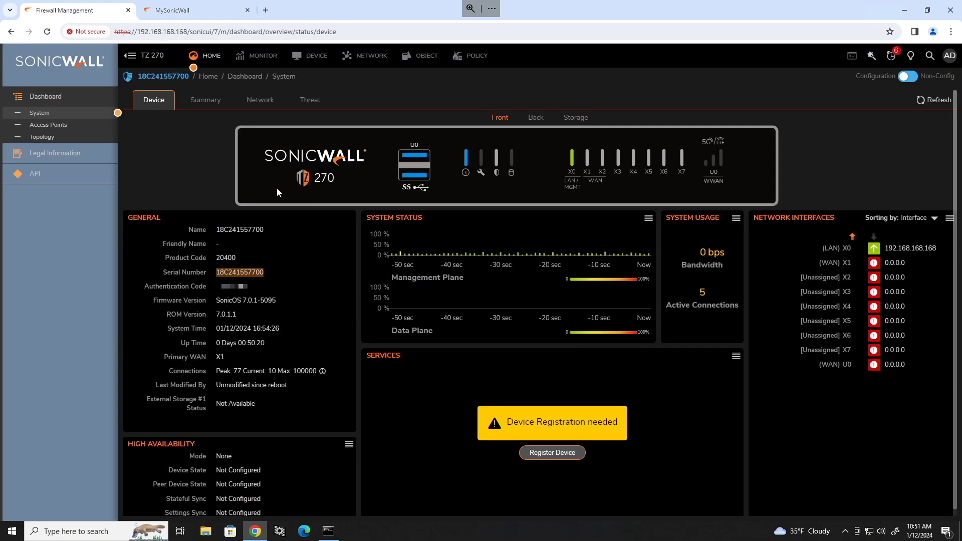
{"action": "left_click", "coordinate": [264, 273]}
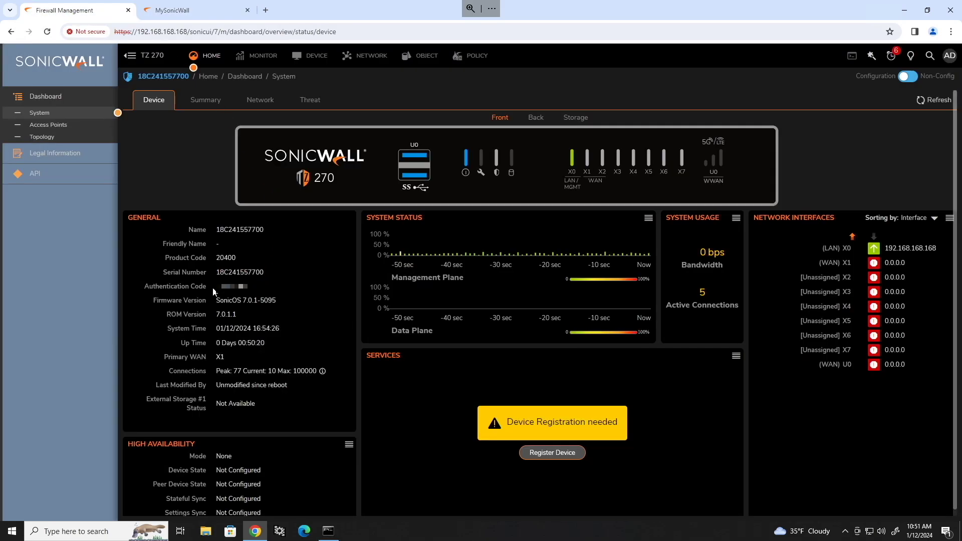
{"action": "right_click", "coordinate": [256, 287]}
{"action": "left_click", "coordinate": [264, 302]}
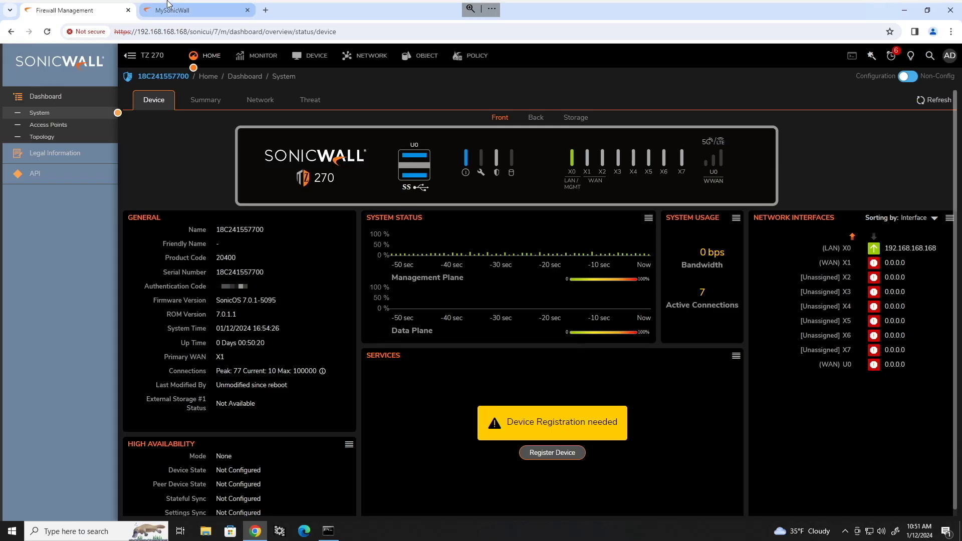
{"action": "left_click", "coordinate": [196, 10]}
{"action": "key", "text": "ctrl+v"}
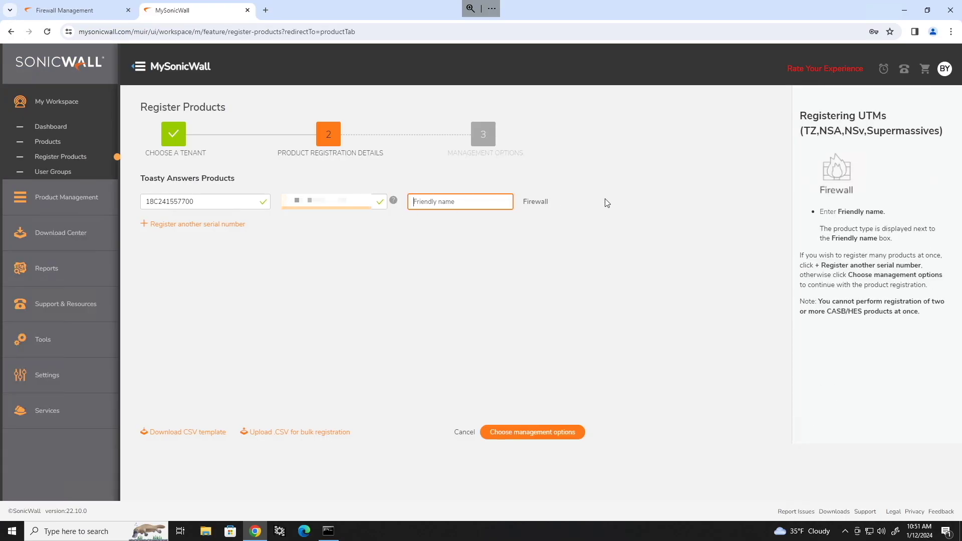
{"action": "type", "text": "Toasty's"}
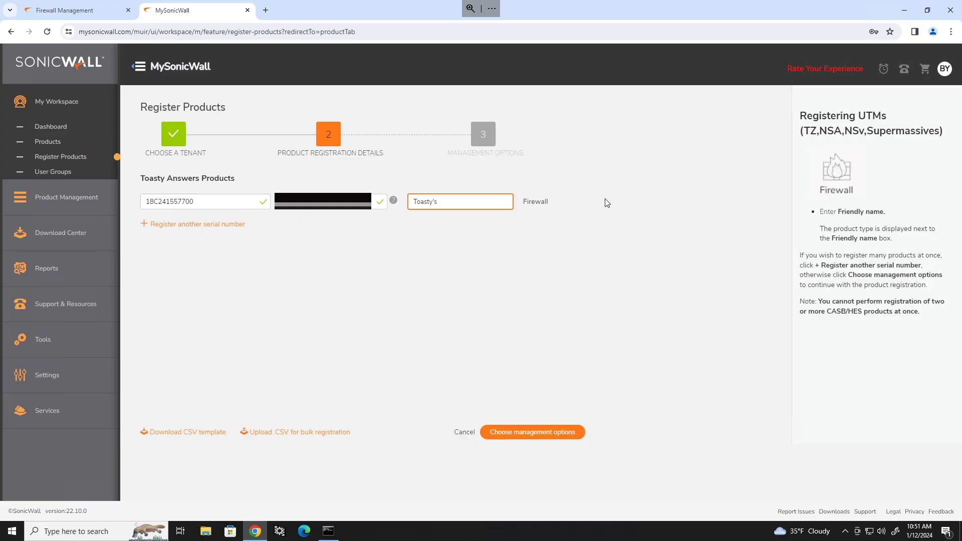
{"action": "type", "text": "Firewall"}
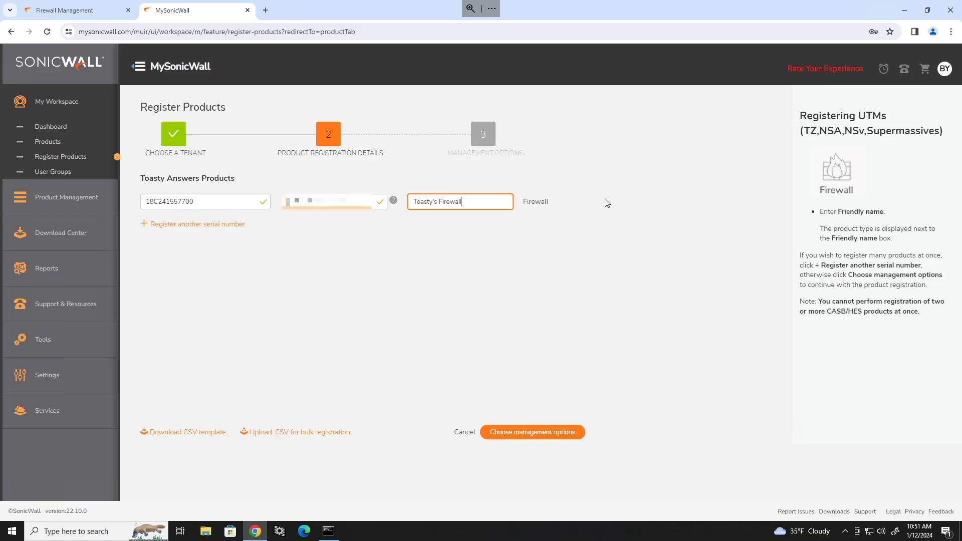
Complete registration with On-Box management, close the details panel, and reopen Toasty's Firewall.
{"action": "left_click", "coordinate": [531, 432]}
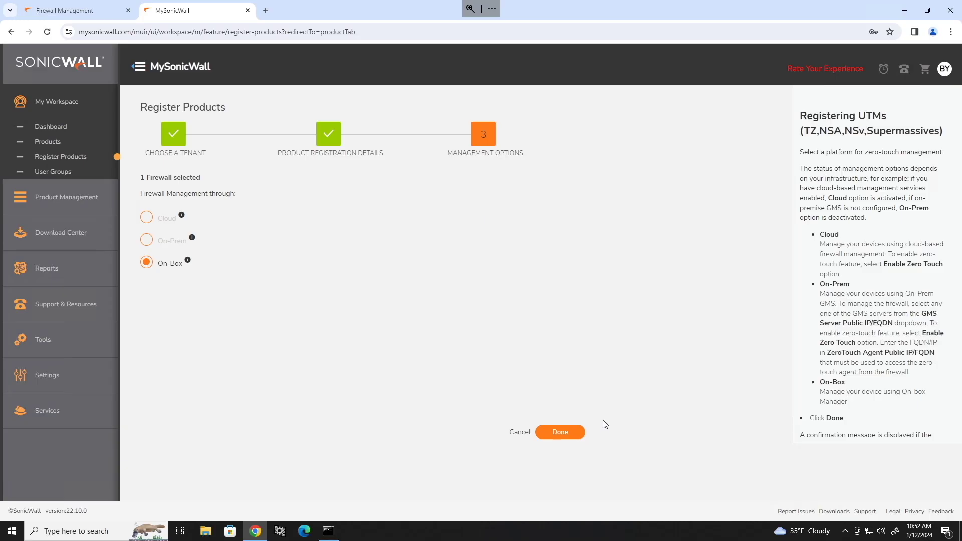
{"action": "left_click", "coordinate": [565, 434]}
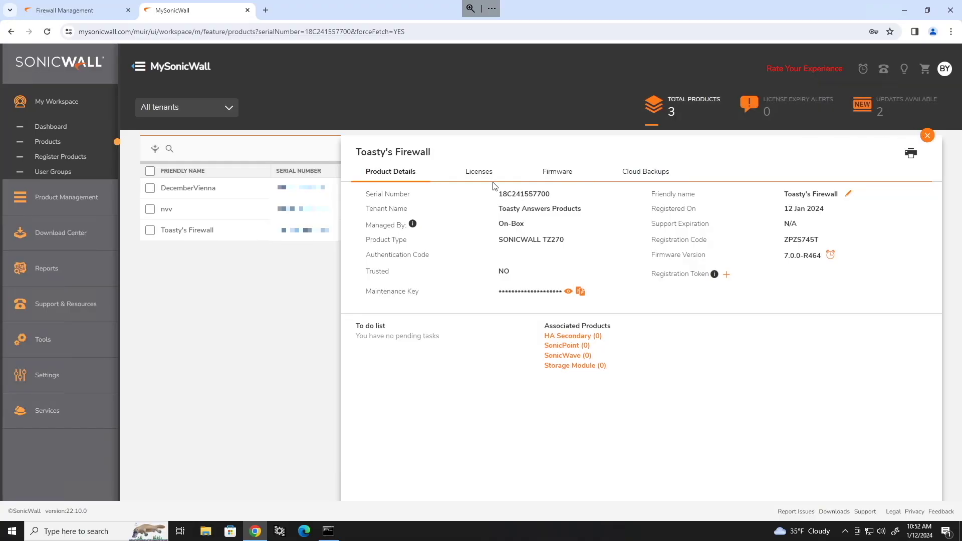
{"action": "left_click", "coordinate": [927, 135]}
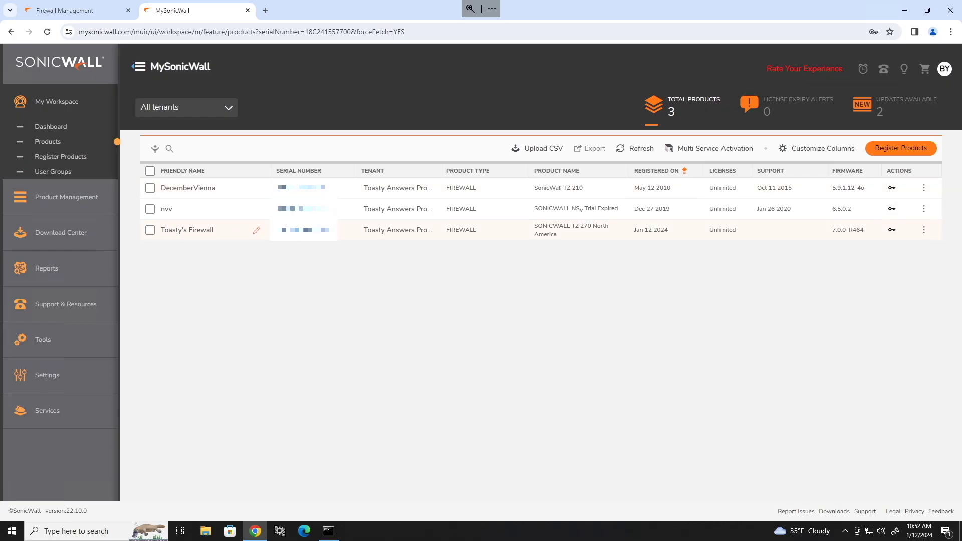
{"action": "left_click", "coordinate": [304, 232]}
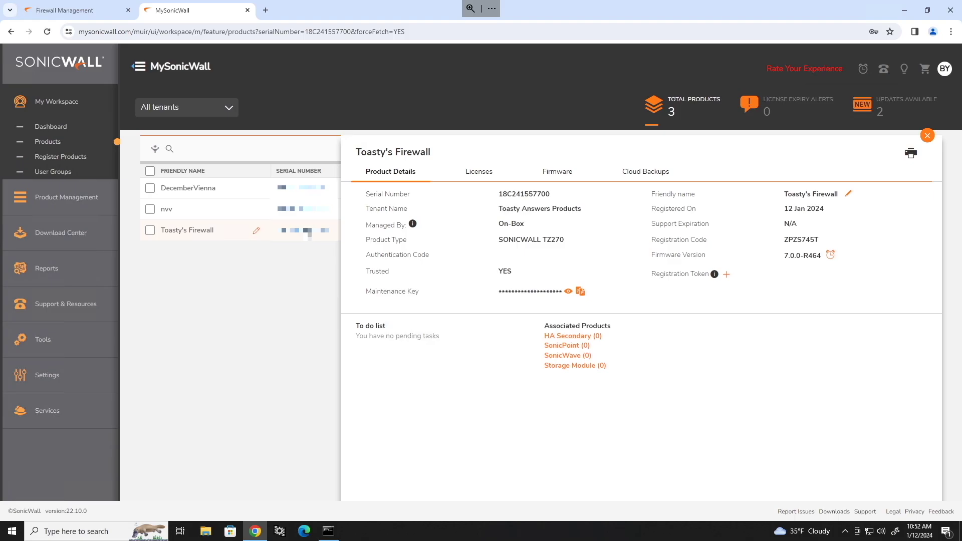
Open Toasty's Firewall's Licenses tab and scroll through the listed services.
{"action": "left_click", "coordinate": [481, 172]}
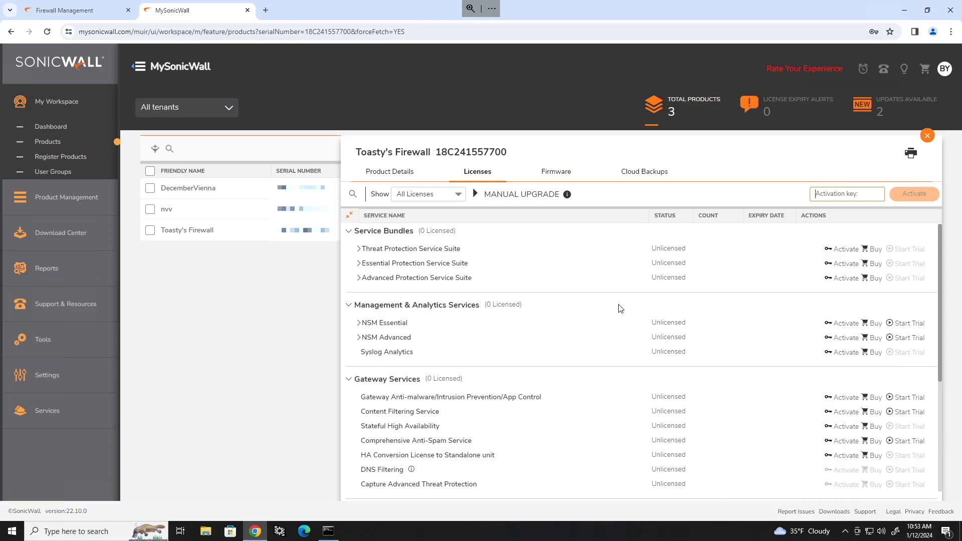
{"action": "scroll", "coordinate": [644, 326], "scroll_direction": "down", "scroll_amount": 4}
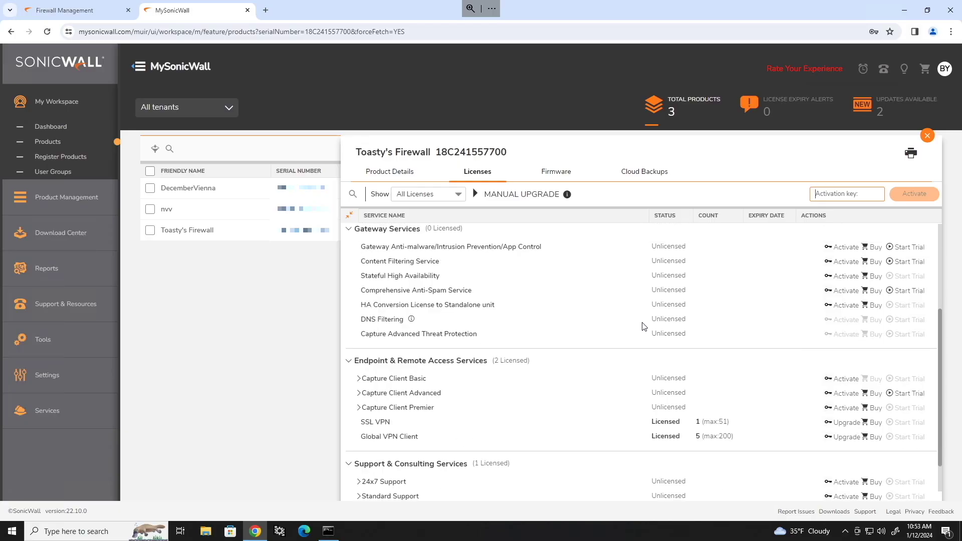
{"action": "scroll", "coordinate": [644, 326], "scroll_direction": "up", "scroll_amount": 4}
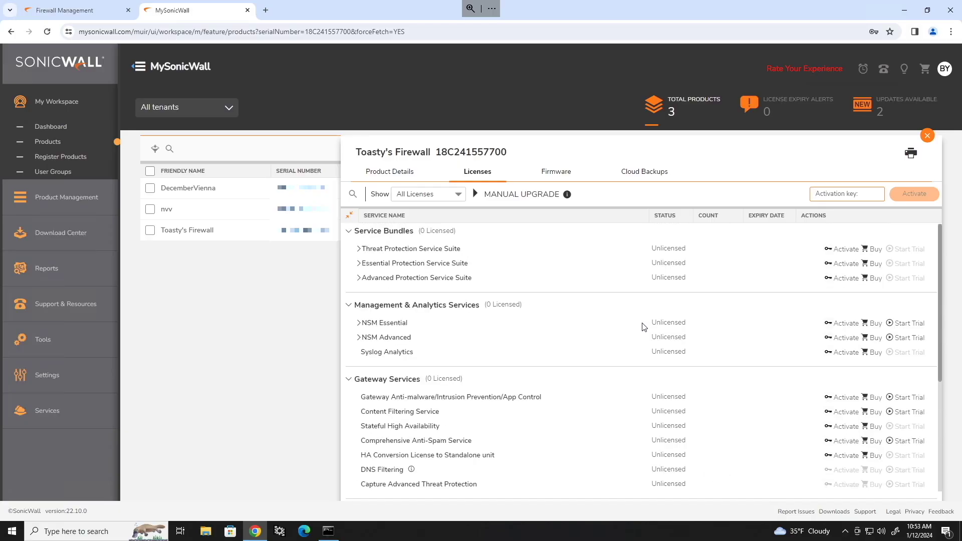
{"action": "scroll", "coordinate": [644, 326], "scroll_direction": "down", "scroll_amount": 4}
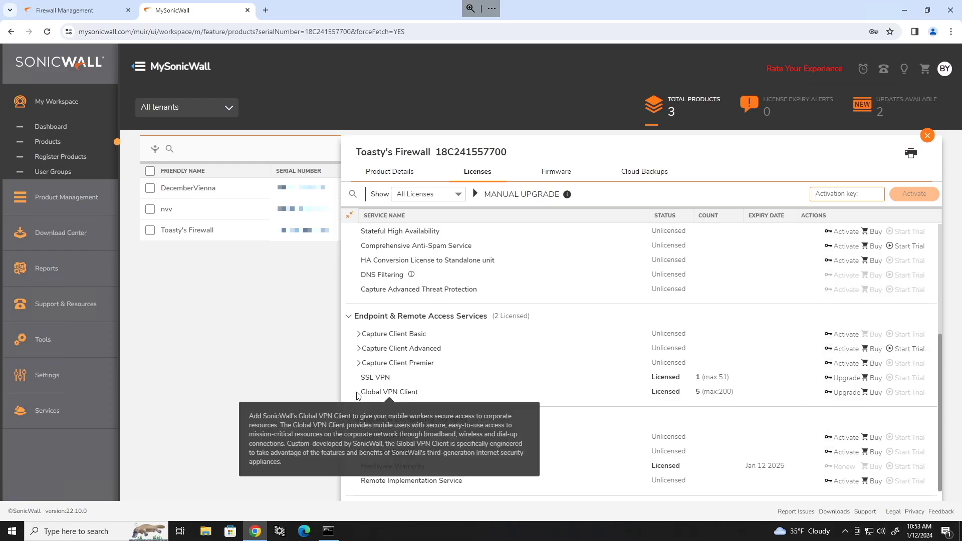
Point out the SSL VPN count 1 of maximum 51 and Global VPN Client's license status.
{"action": "left_click_drag", "start_coordinate": [358, 379], "coordinate": [736, 396]}
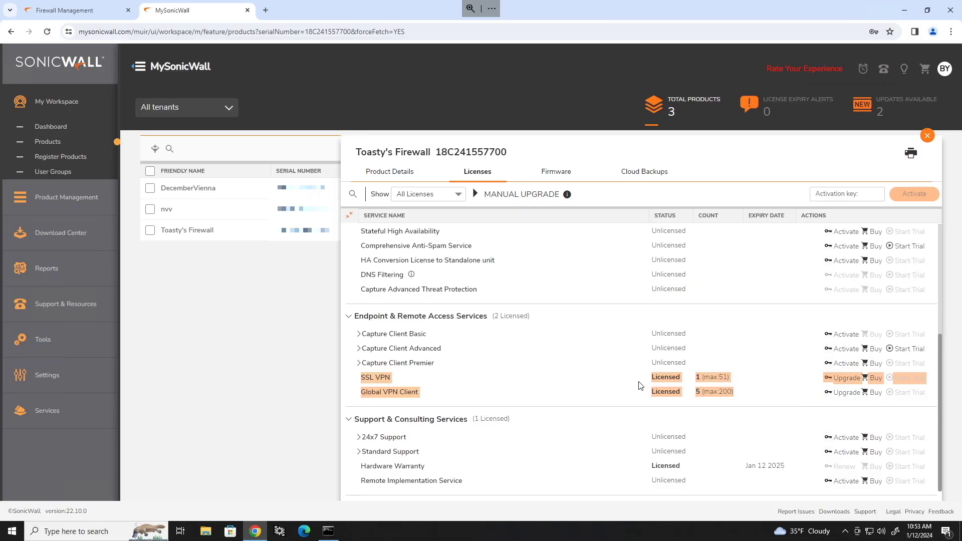
{"action": "left_click", "coordinate": [689, 383]}
{"action": "double_click", "coordinate": [698, 378]}
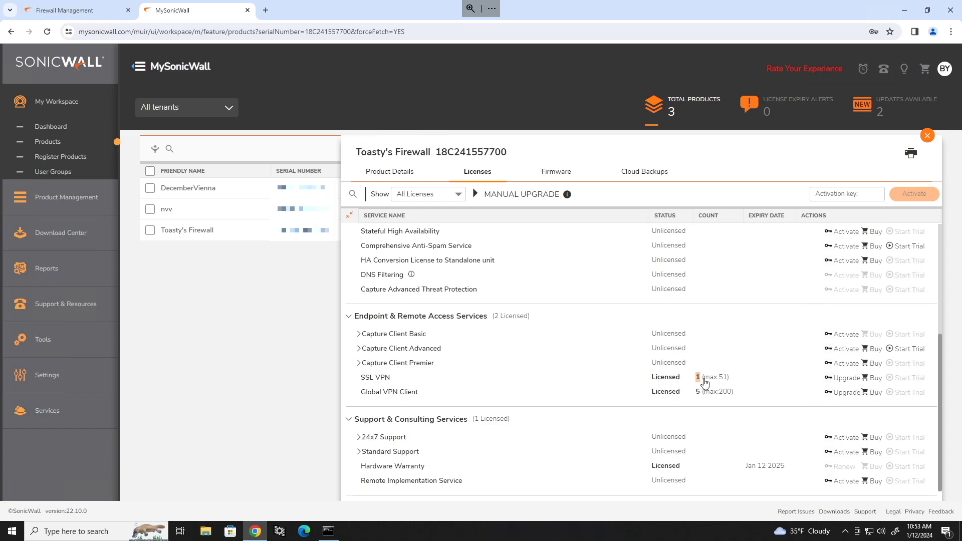
{"action": "left_click_drag", "start_coordinate": [701, 379], "coordinate": [740, 386]}
{"action": "left_click", "coordinate": [658, 397]}
{"action": "left_click_drag", "start_coordinate": [639, 397], "coordinate": [723, 382]}
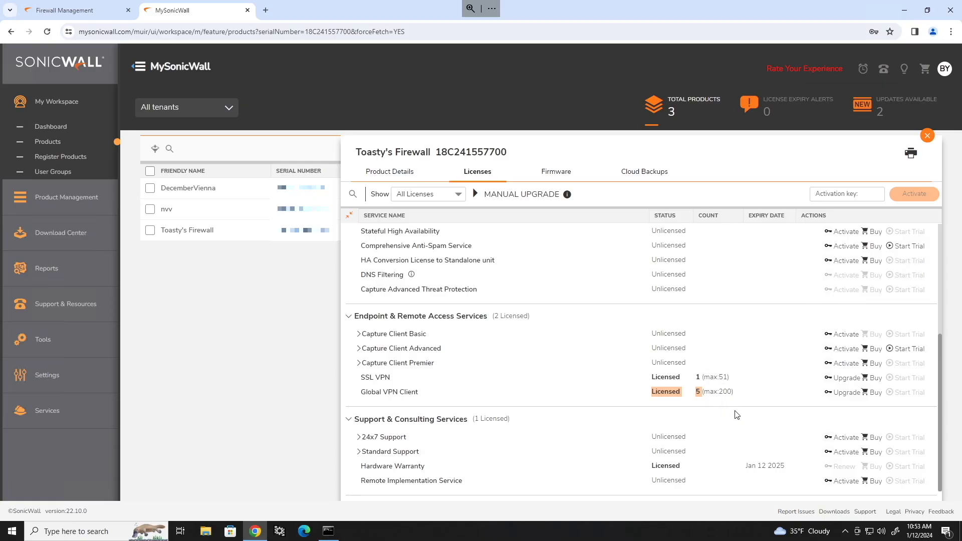
{"action": "scroll", "coordinate": [735, 416], "scroll_direction": "up", "scroll_amount": 3}
{"action": "scroll", "coordinate": [735, 418], "scroll_direction": "up", "scroll_amount": 1}
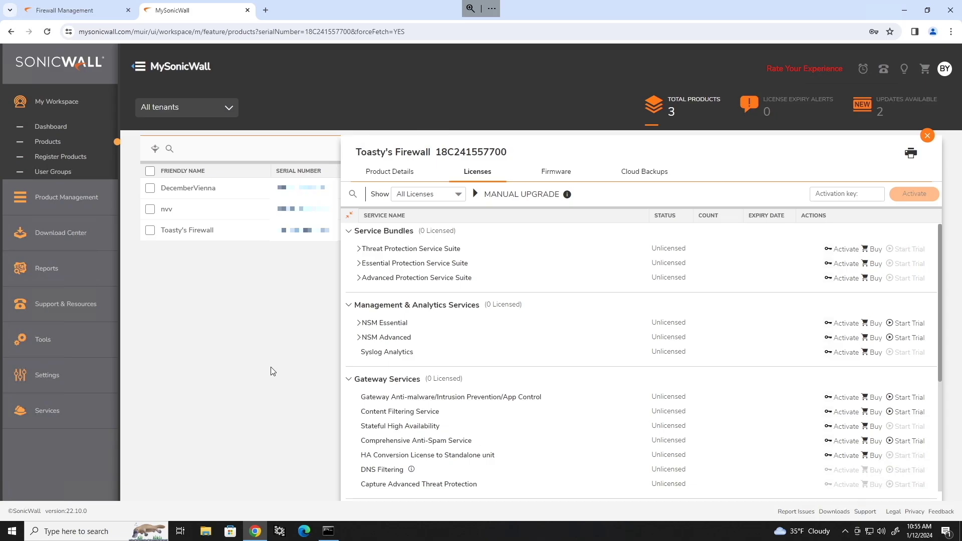
Paste the activation key into the Activation key field and activate it on Toasty's Firewall.
{"action": "left_click", "coordinate": [846, 195]}
{"action": "right_click", "coordinate": [845, 196]}
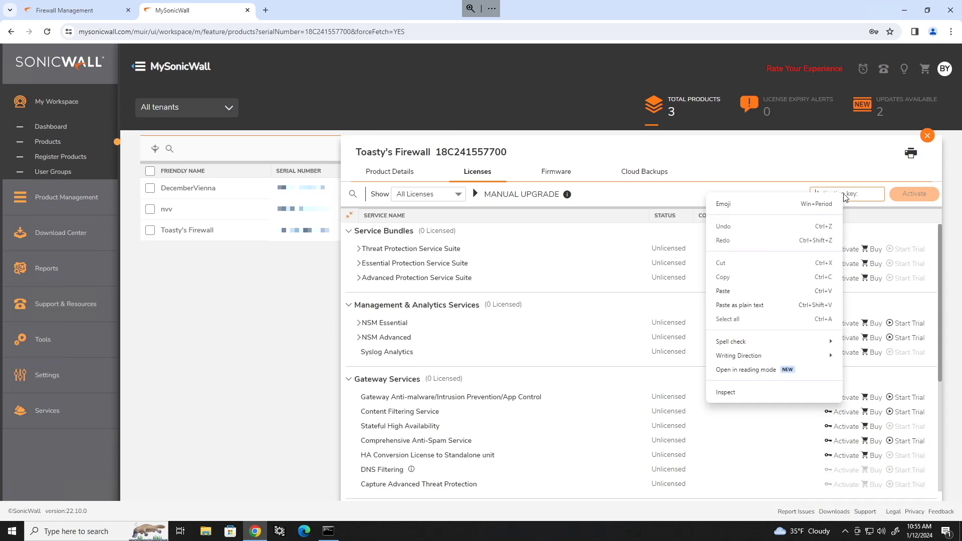
{"action": "left_click", "coordinate": [730, 292]}
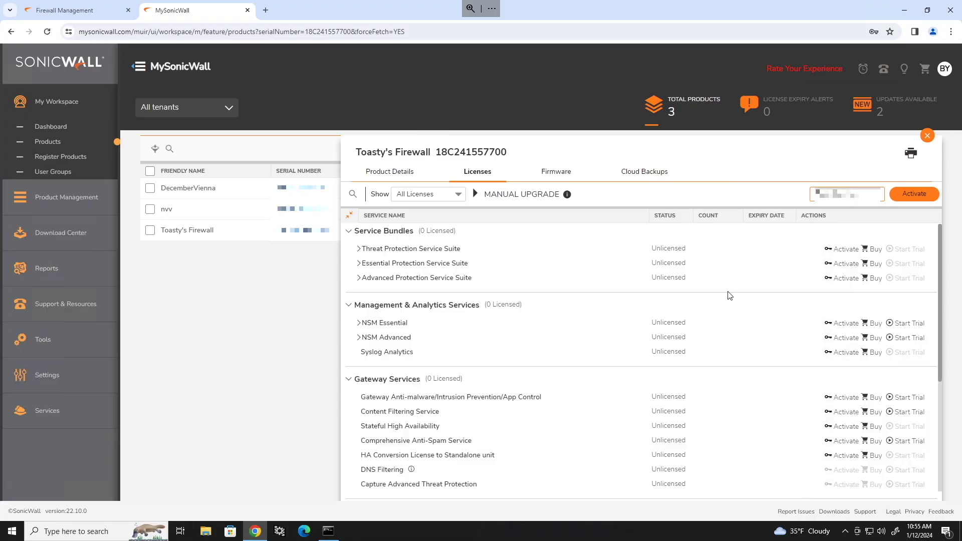
{"action": "left_click", "coordinate": [923, 196]}
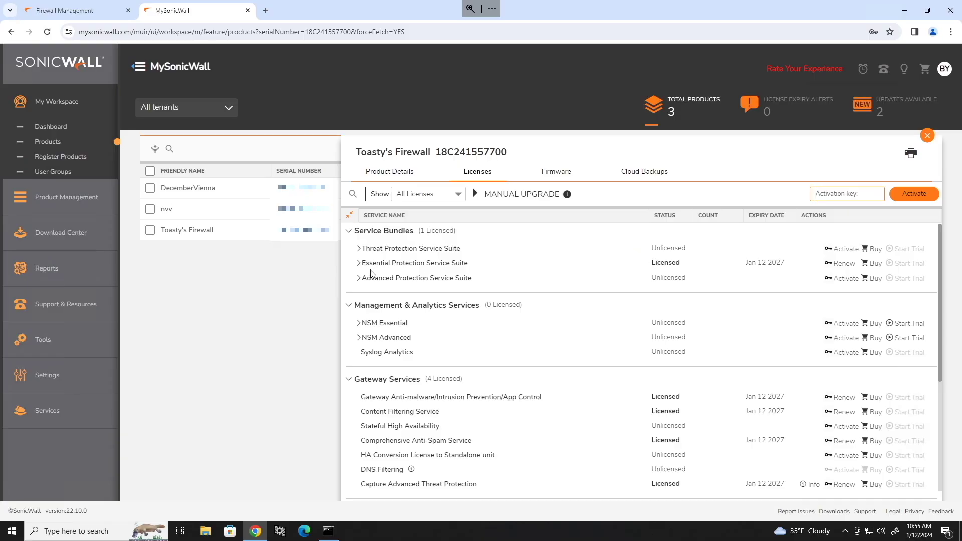
Review the Essential Protection Service Suite services, noting 24x7 Support expiring Jan 12 2027.
{"action": "left_click", "coordinate": [357, 265]}
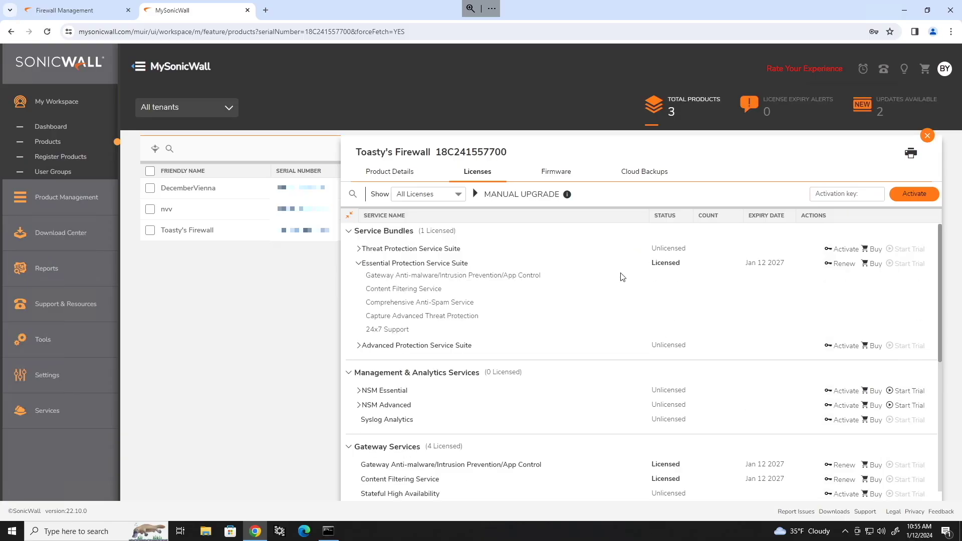
{"action": "scroll", "coordinate": [699, 320], "scroll_direction": "down", "scroll_amount": 3}
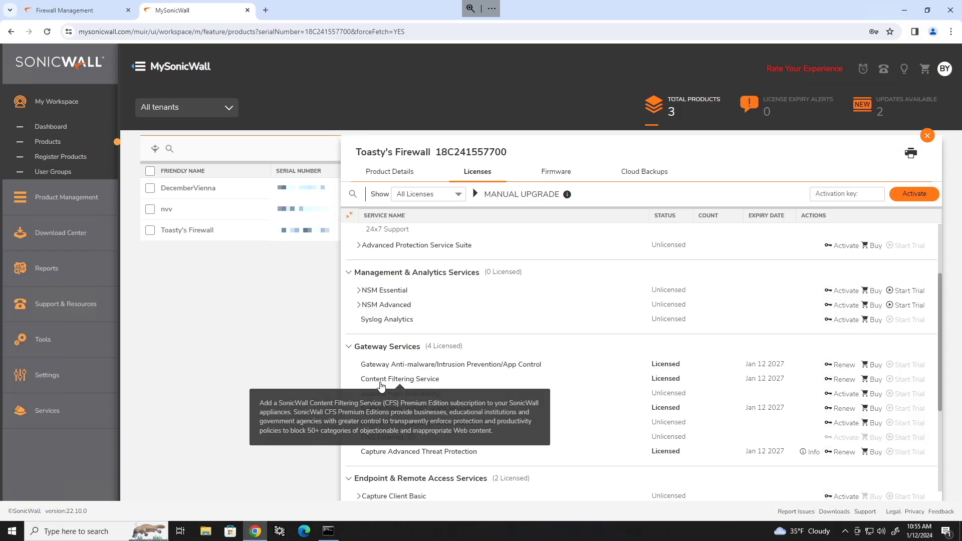
{"action": "scroll", "coordinate": [583, 379], "scroll_direction": "down", "scroll_amount": 3}
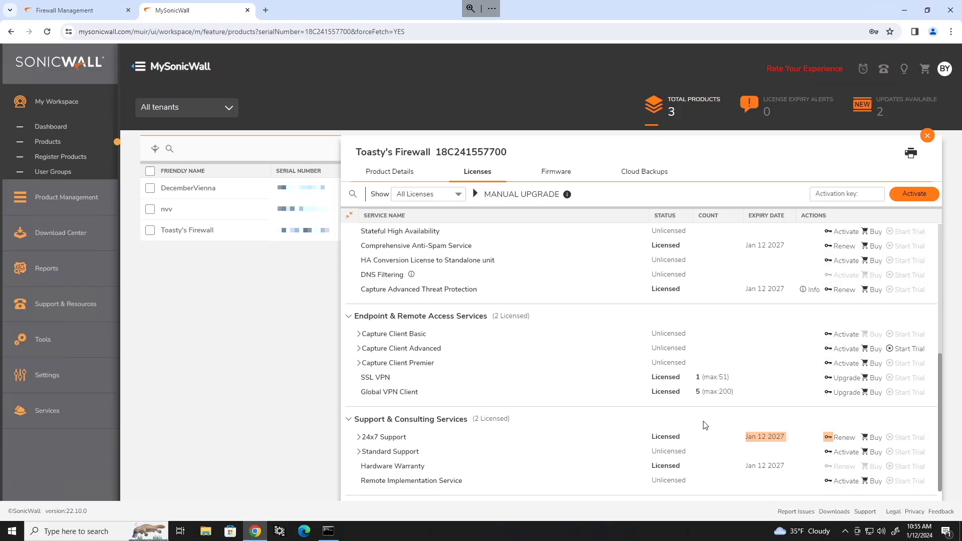
{"action": "left_click_drag", "start_coordinate": [742, 442], "coordinate": [789, 442]}
{"action": "scroll", "coordinate": [780, 447], "scroll_direction": "up", "scroll_amount": 5}
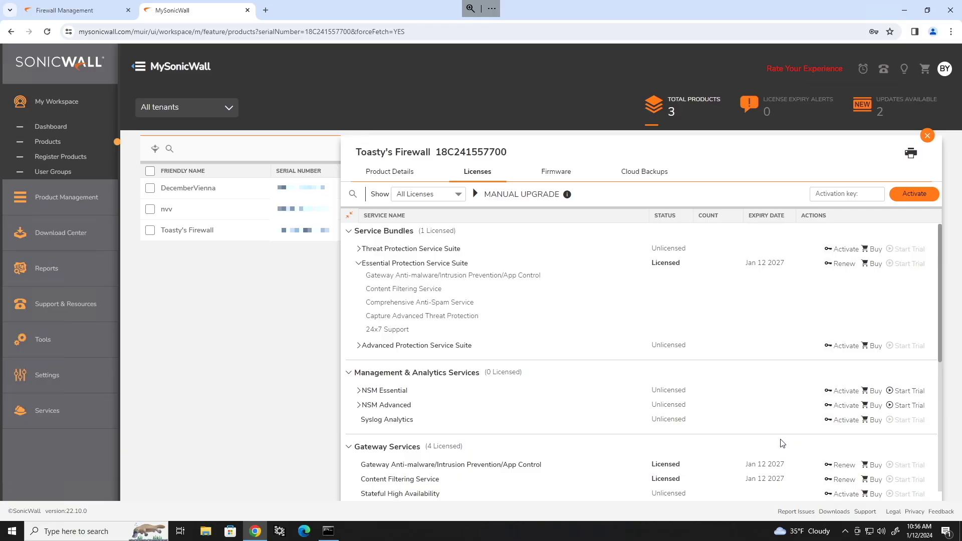
{"action": "scroll", "coordinate": [708, 403], "scroll_direction": "down", "scroll_amount": 5}
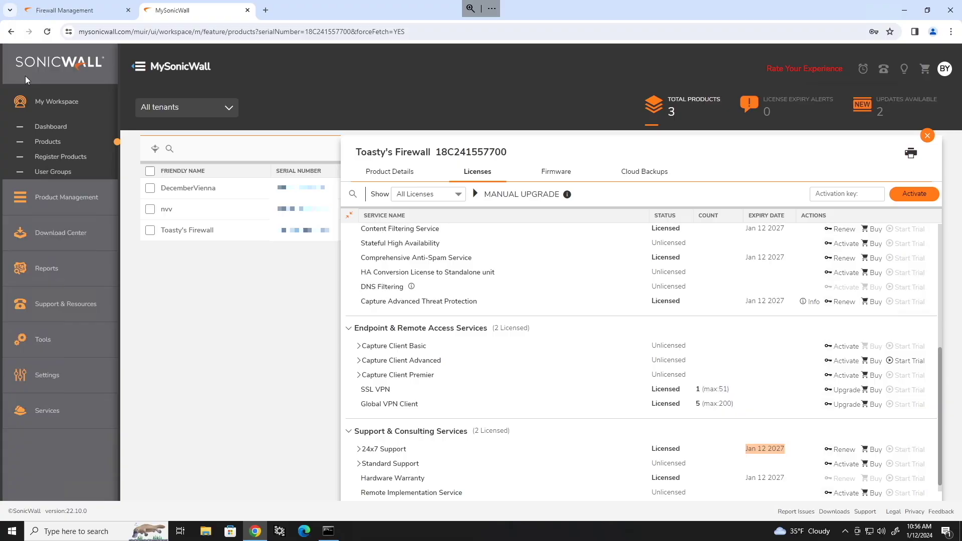
{"action": "left_click", "coordinate": [72, 10]}
Acknowledge the expired session and sign back into the firewall as admin.
{"action": "left_click", "coordinate": [556, 111]}
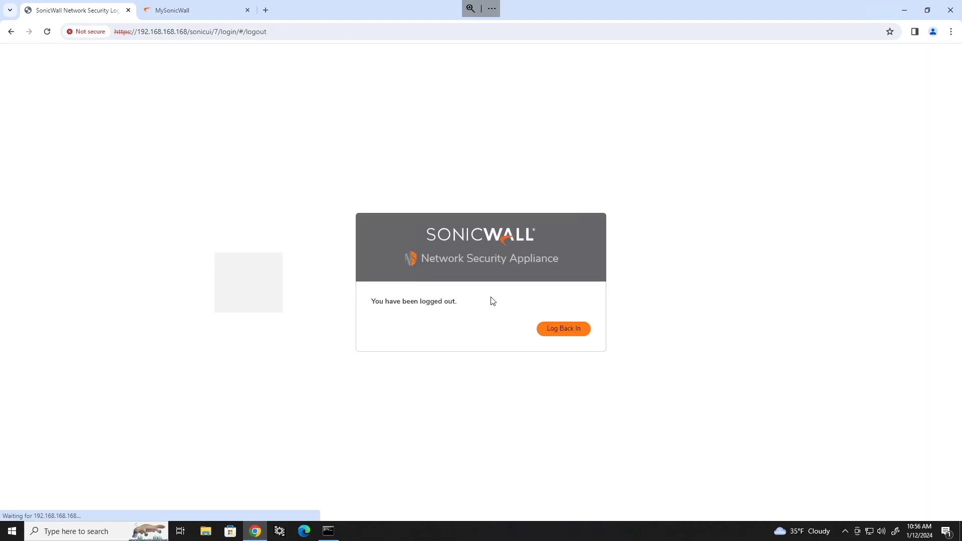
{"action": "left_click", "coordinate": [565, 329]}
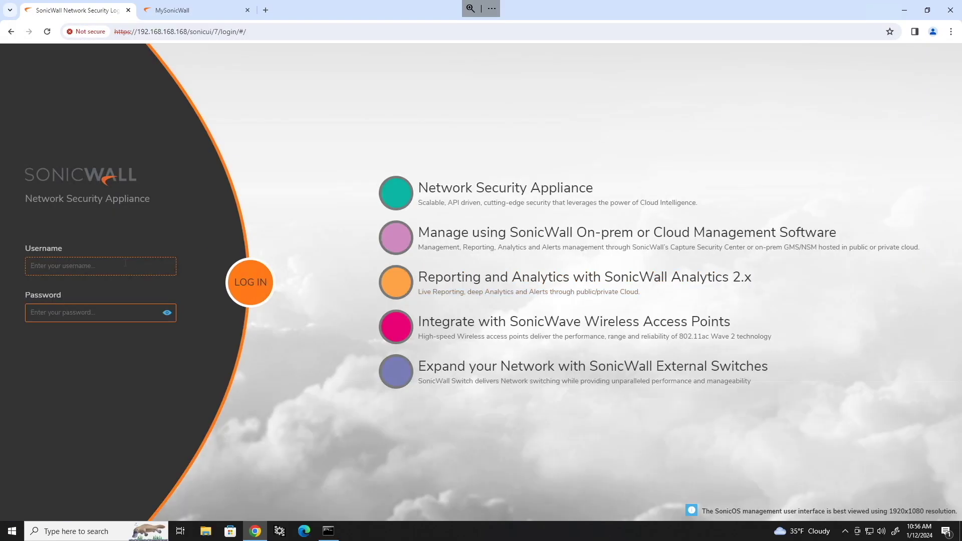
{"action": "type", "text": "adm"}
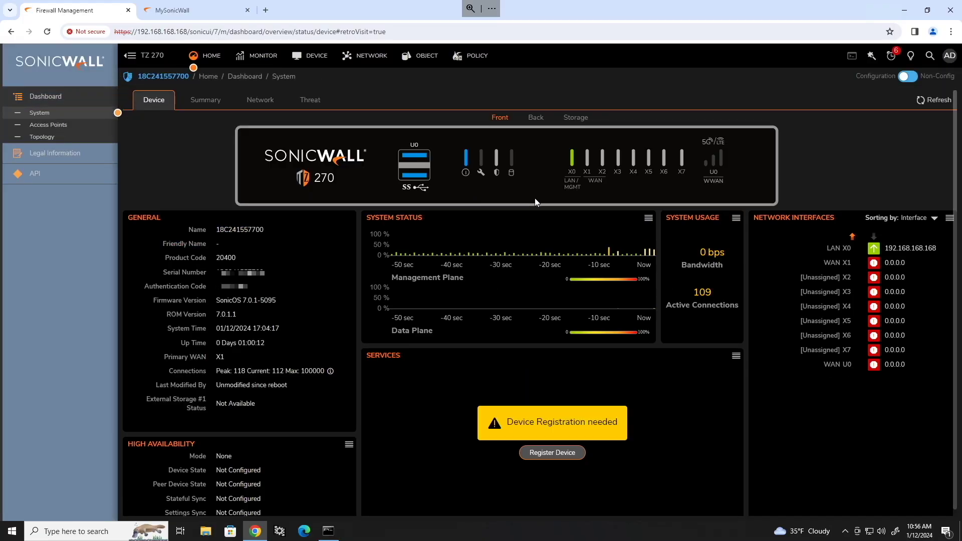
Start Register Device from the dashboard, bringing up the MySonicWall login.
{"action": "scroll", "coordinate": [339, 205], "scroll_direction": "down", "scroll_amount": 1}
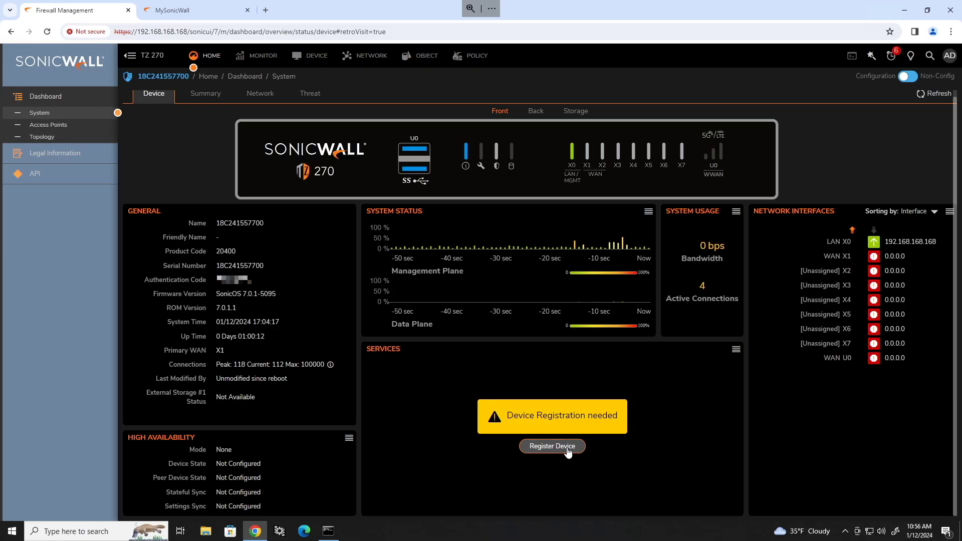
{"action": "left_click", "coordinate": [551, 446]}
{"action": "left_click", "coordinate": [544, 321]}
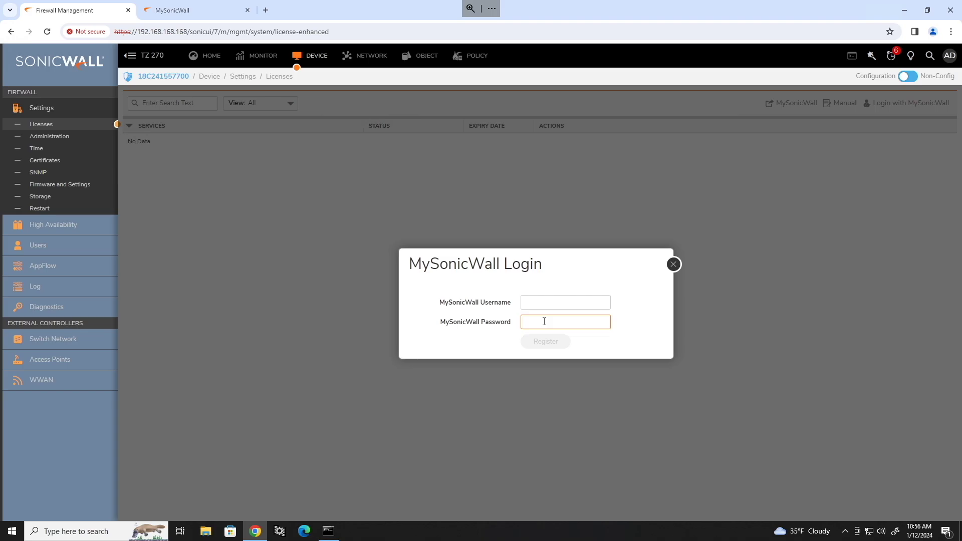
Try registering with the MySonicWall account e-mail and password, then dismiss the failure and close the login.
{"action": "left_click", "coordinate": [566, 300]}
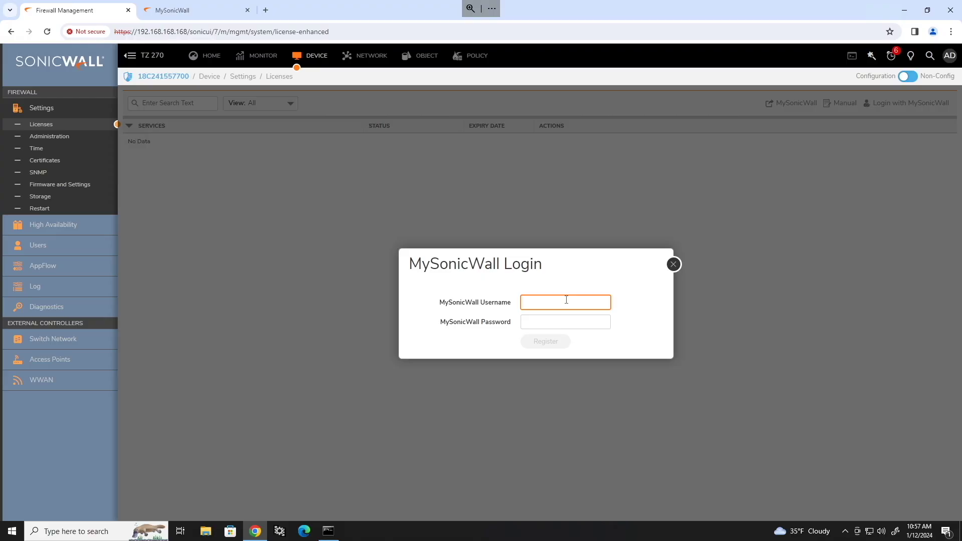
{"action": "key", "text": "Tab"}
{"action": "key", "text": "ctrl+v"}
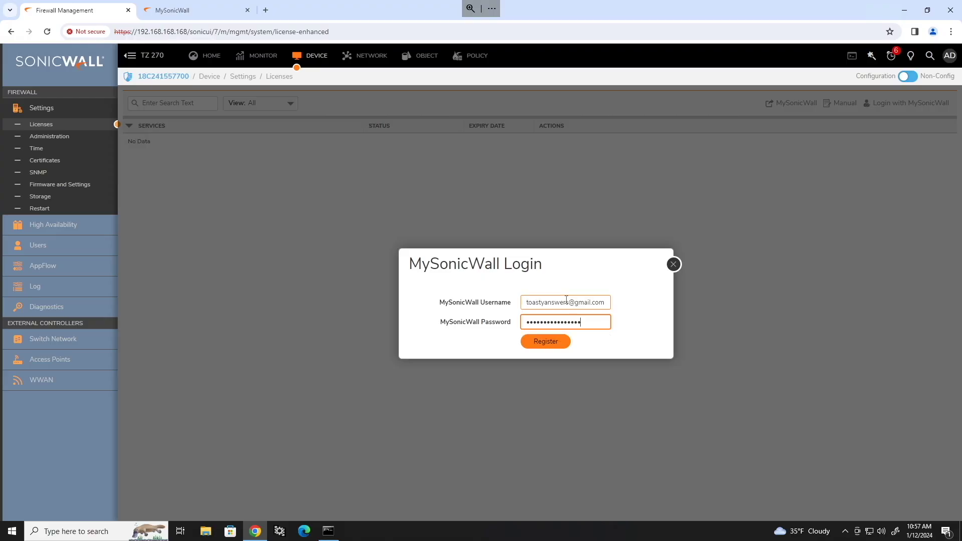
{"action": "left_click", "coordinate": [548, 345]}
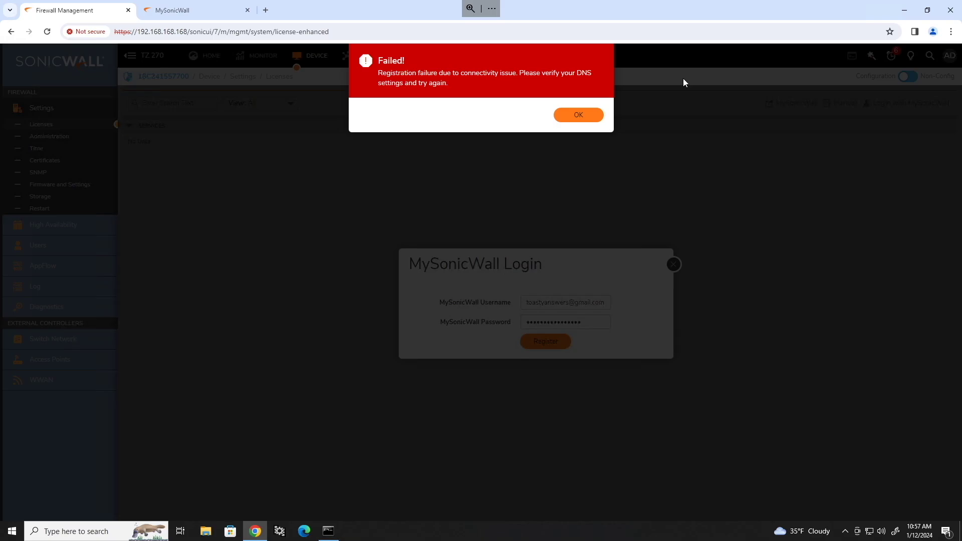
{"action": "left_click", "coordinate": [578, 115]}
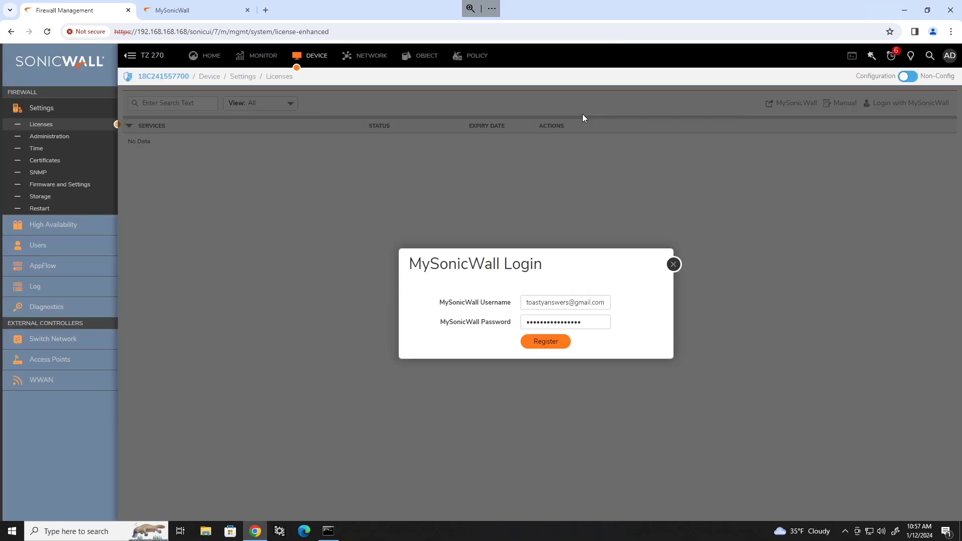
{"action": "left_click", "coordinate": [673, 265]}
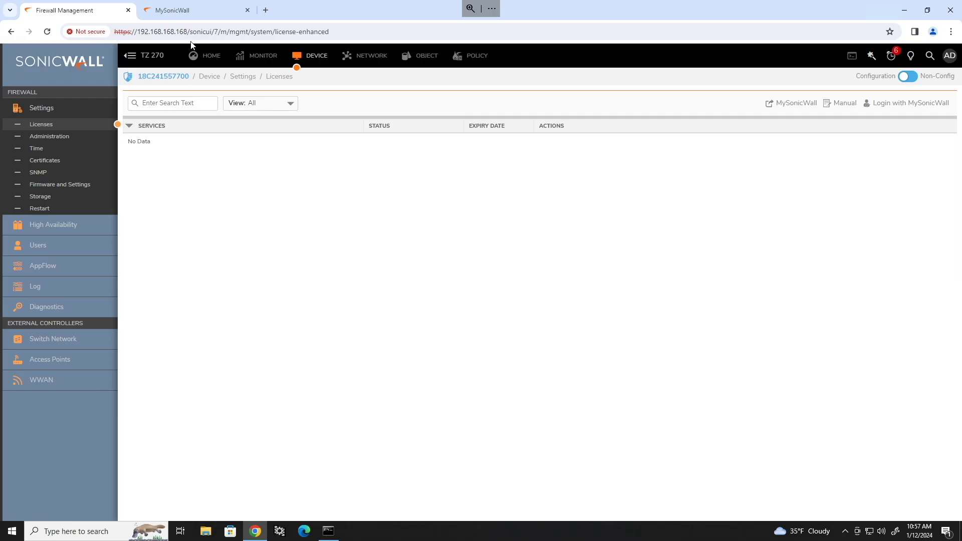
Check the firewall's license list in MySonicWall, then return to the Firewall Management tab.
{"action": "left_click", "coordinate": [200, 12]}
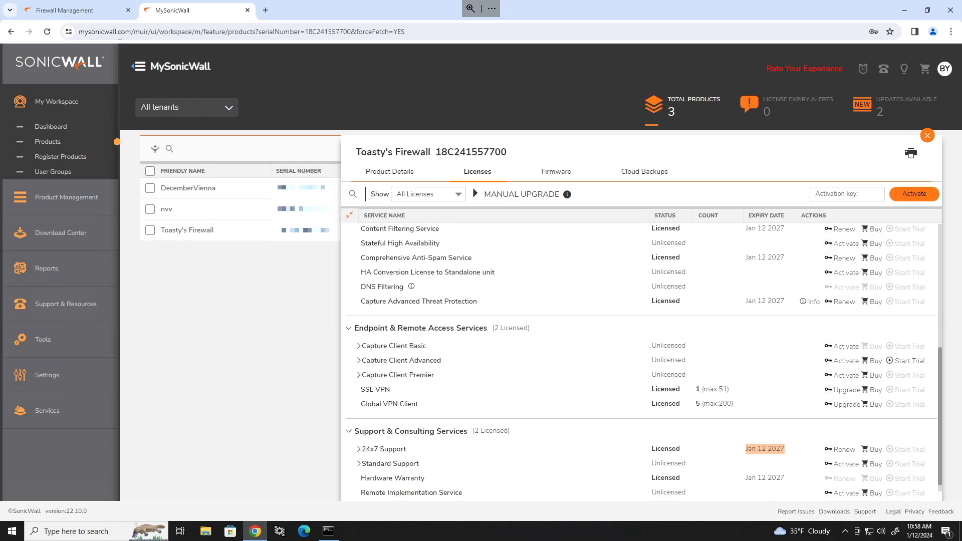
{"action": "left_click", "coordinate": [91, 15]}
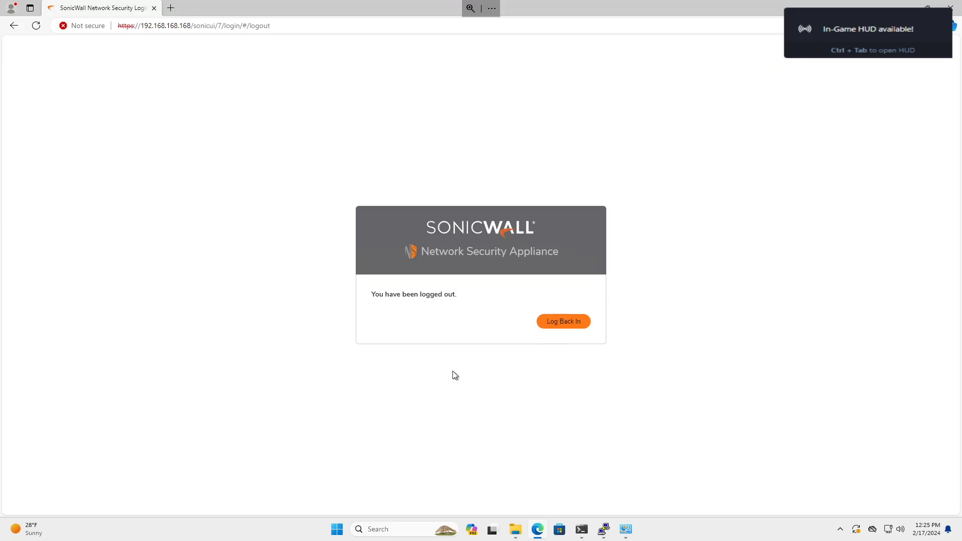
Log back into SonicOS and view Security Services, showing services licensed until 02/17/2027.
{"action": "left_click", "coordinate": [576, 324]}
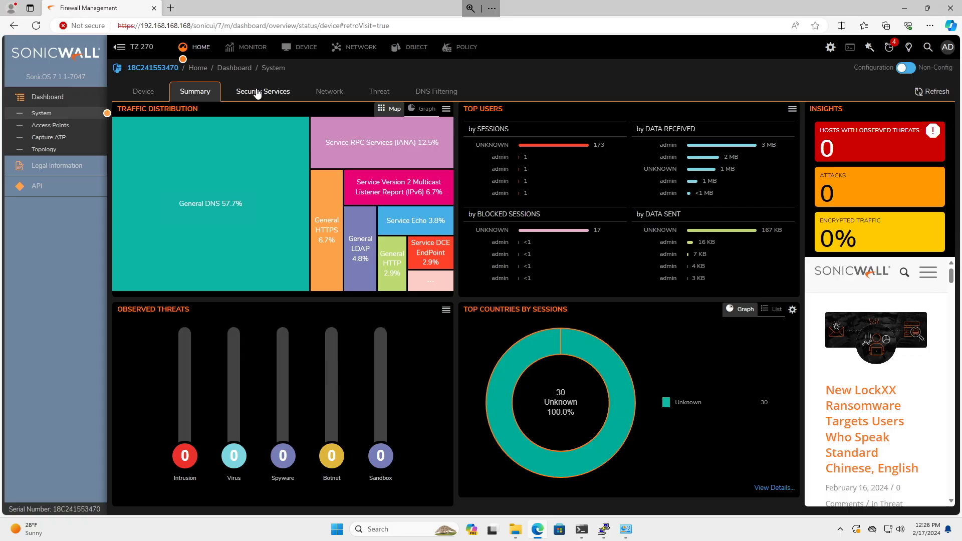
{"action": "left_click", "coordinate": [277, 94]}
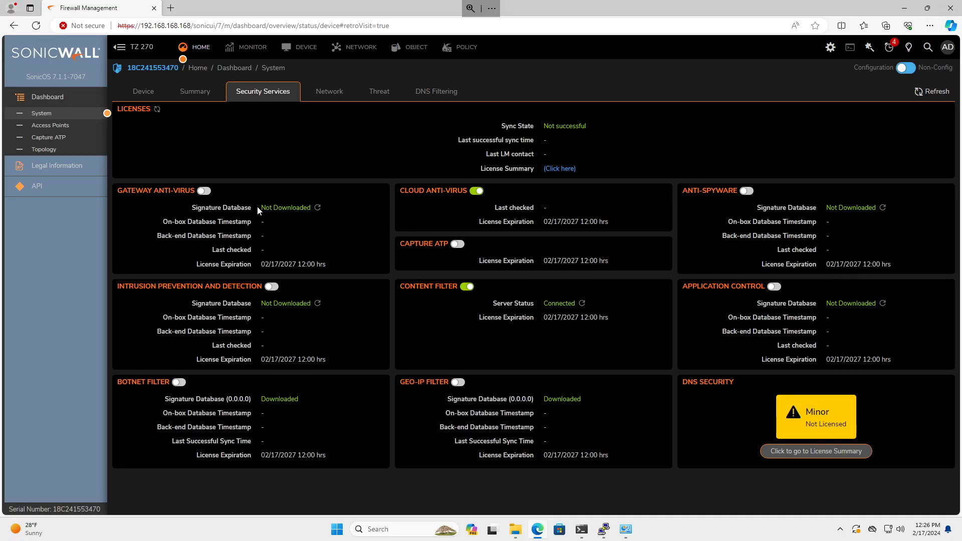
{"action": "left_click_drag", "start_coordinate": [259, 208], "coordinate": [311, 207]}
{"action": "left_click", "coordinate": [465, 212]}
{"action": "left_click_drag", "start_coordinate": [519, 207], "coordinate": [549, 209]}
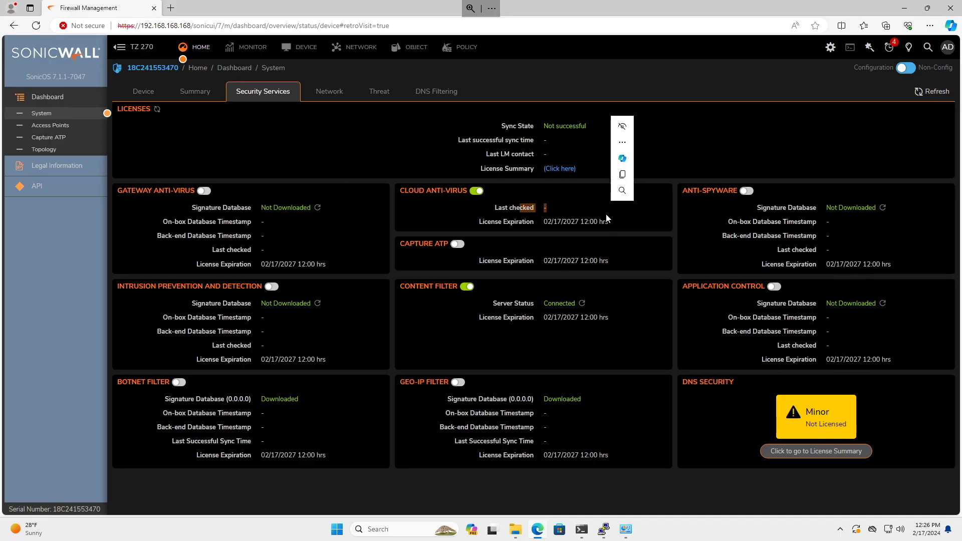
{"action": "left_click_drag", "start_coordinate": [788, 208], "coordinate": [876, 208]}
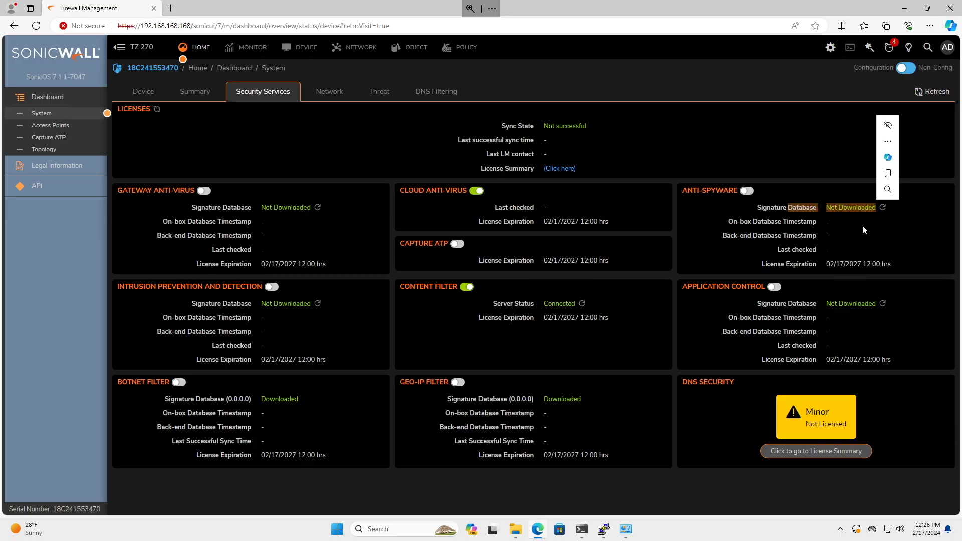
{"action": "left_click", "coordinate": [863, 229]}
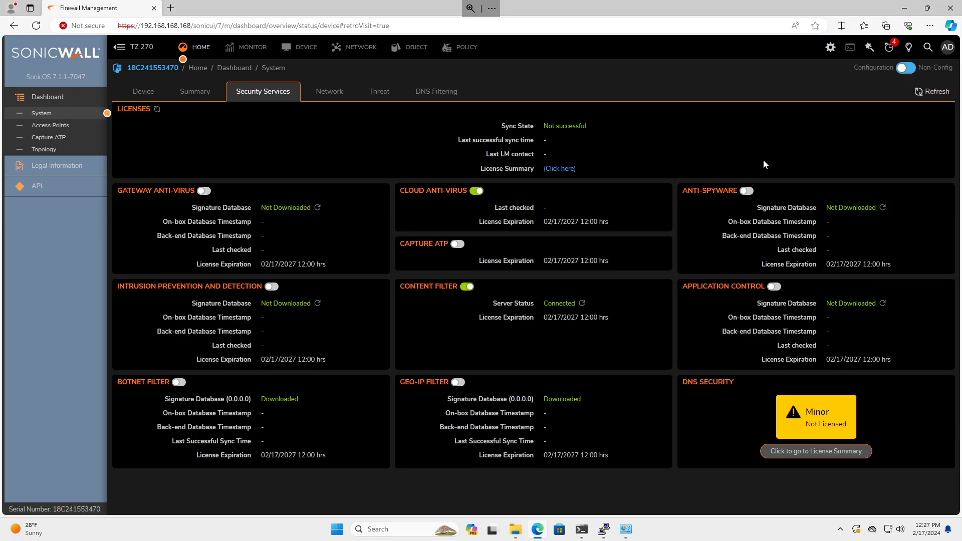
{"action": "left_click", "coordinate": [881, 304]}
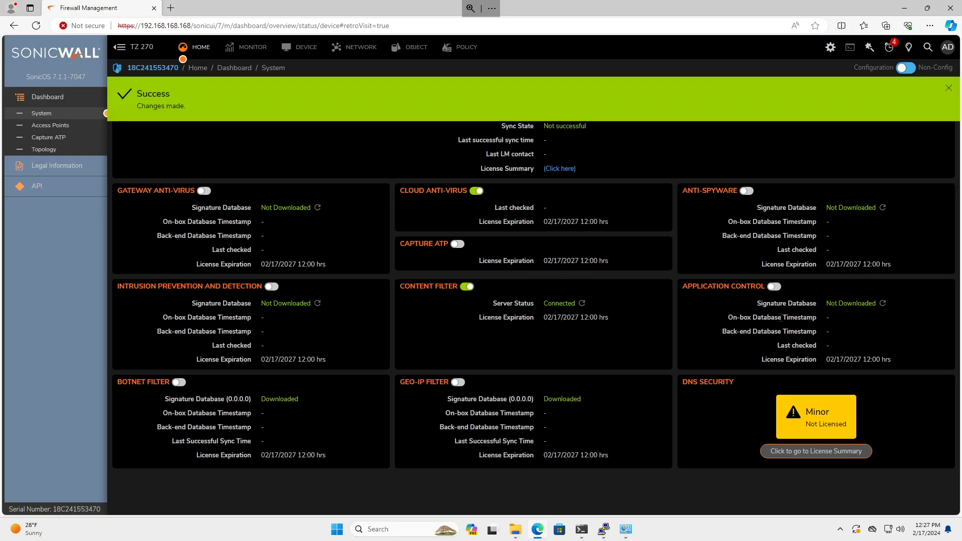
{"action": "left_click", "coordinate": [924, 92]}
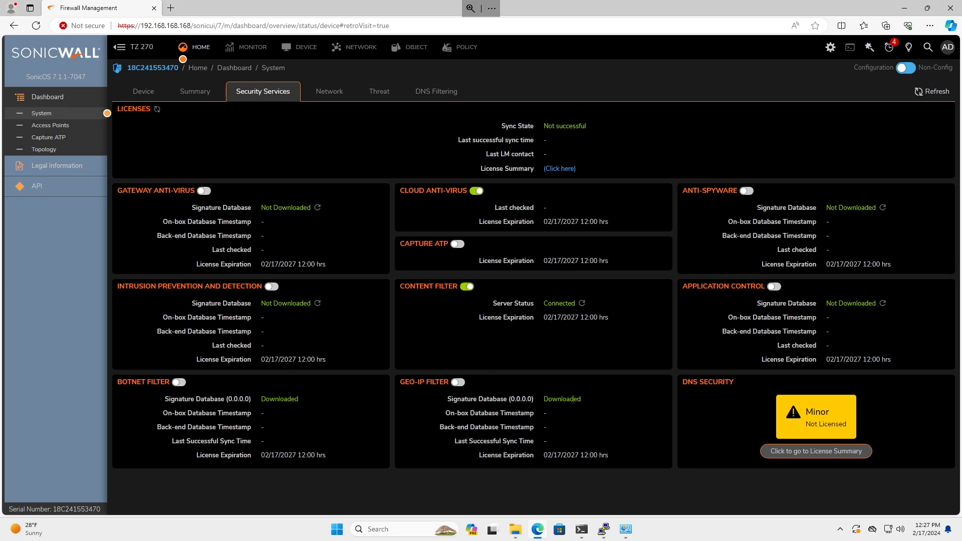
{"action": "left_click_drag", "start_coordinate": [294, 400], "coordinate": [237, 399]}
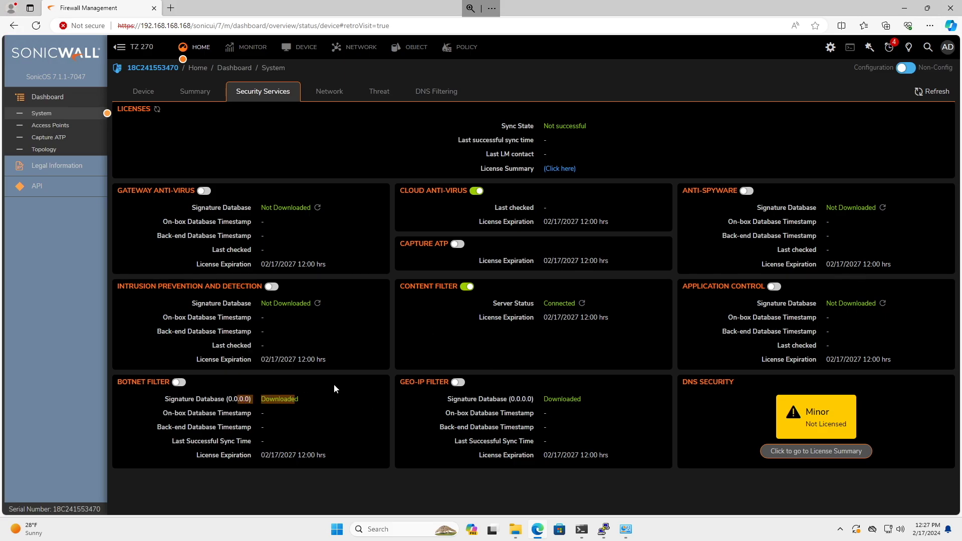
{"action": "left_click", "coordinate": [377, 332]}
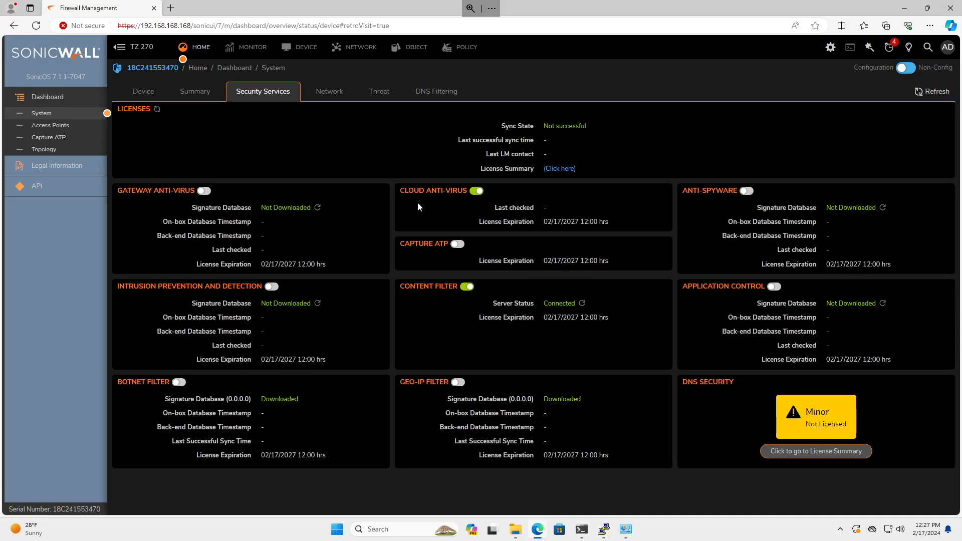
Open the License Summary to review services licensed until 17 Feb 2027, then open MySonicWall.
{"action": "triple_click", "coordinate": [530, 126]}
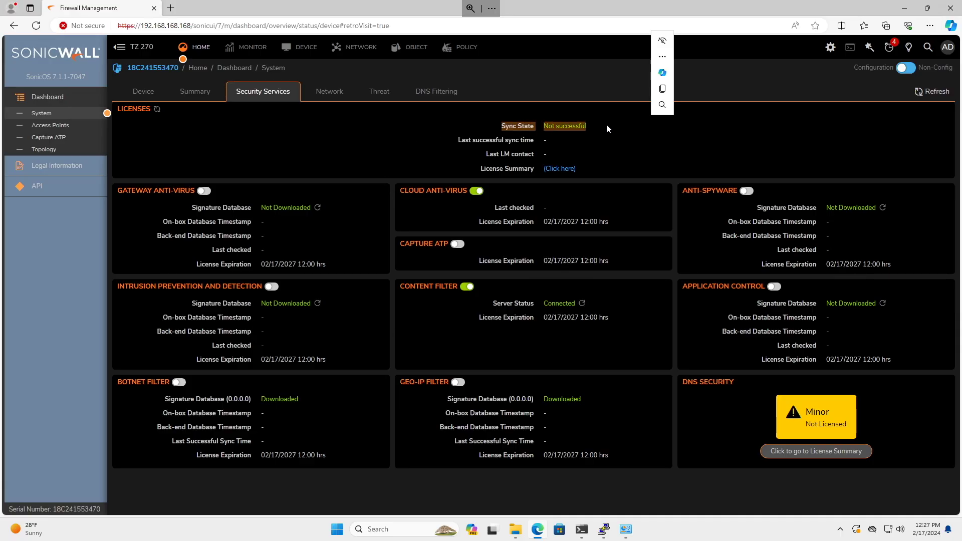
{"action": "left_click", "coordinate": [587, 150]}
{"action": "left_click", "coordinate": [569, 170]}
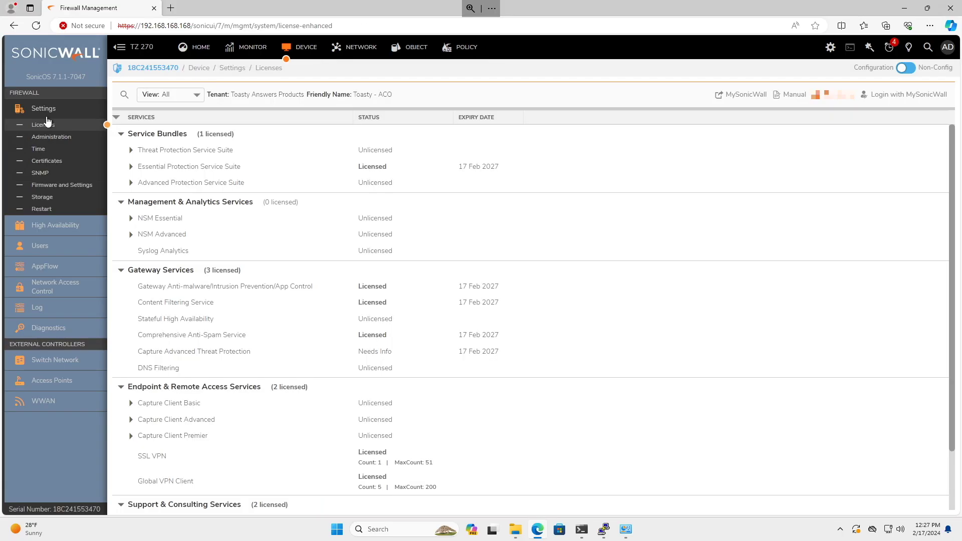
{"action": "scroll", "coordinate": [307, 266], "scroll_direction": "down", "scroll_amount": 1}
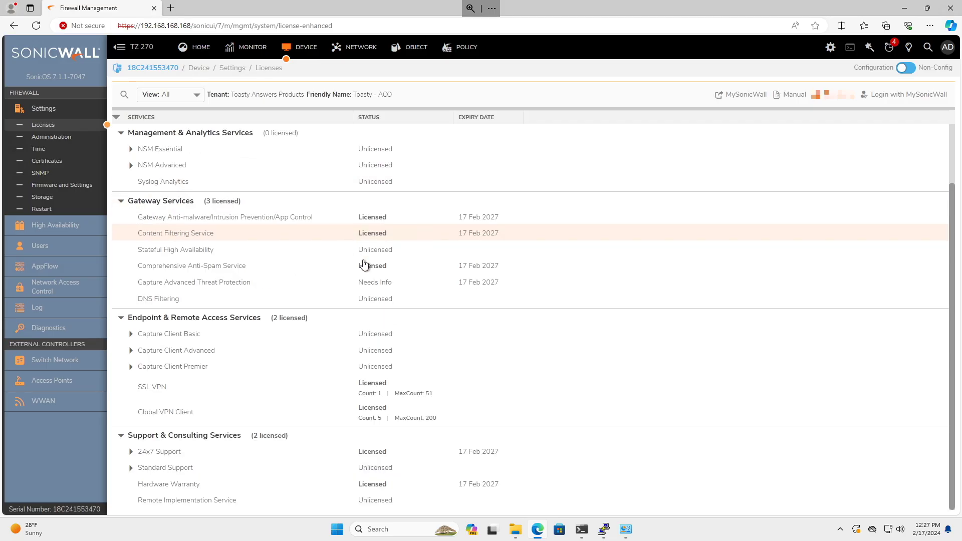
{"action": "scroll", "coordinate": [380, 361], "scroll_direction": "up", "scroll_amount": 1}
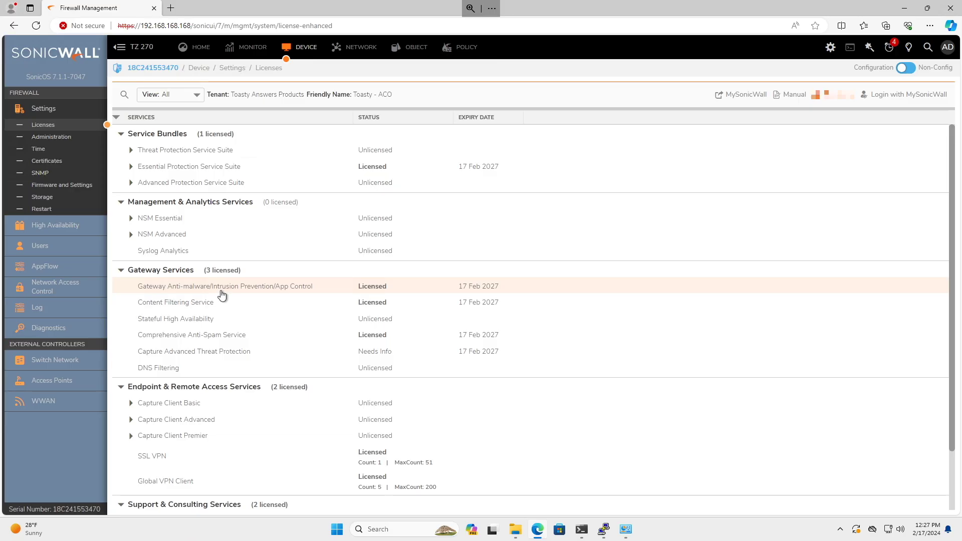
{"action": "left_click", "coordinate": [741, 94]}
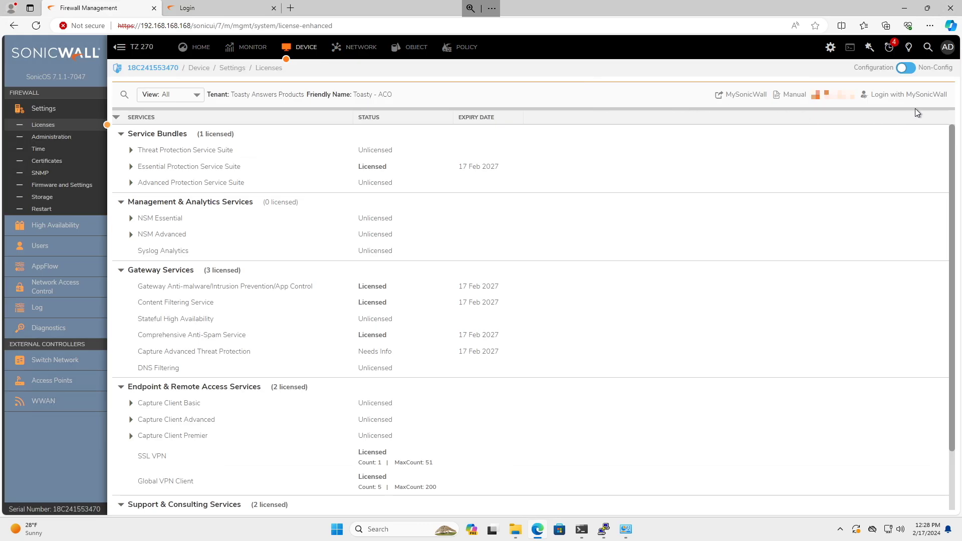
Register the firewall via Login with MySonicWall and return HOME to see license sync Successful.
{"action": "left_click", "coordinate": [908, 94]}
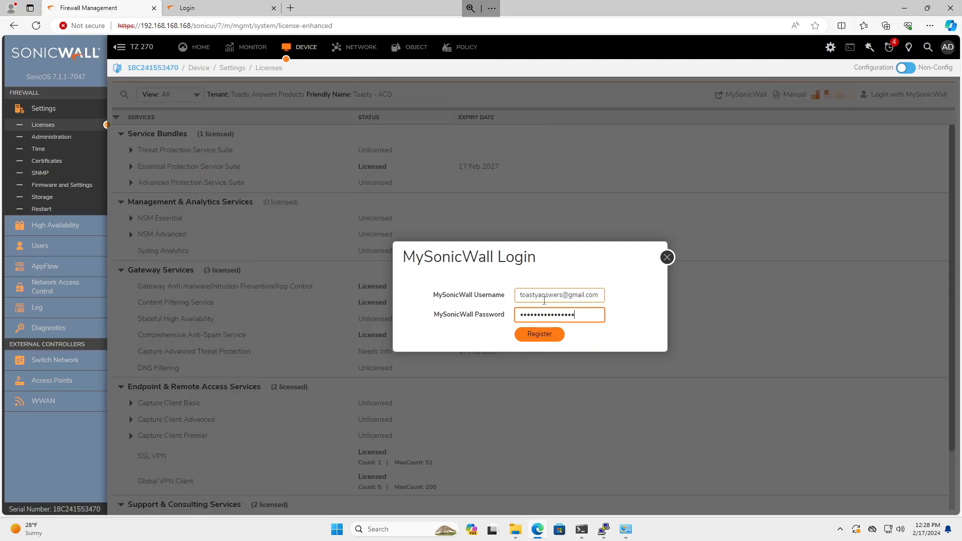
{"action": "left_click", "coordinate": [551, 333]}
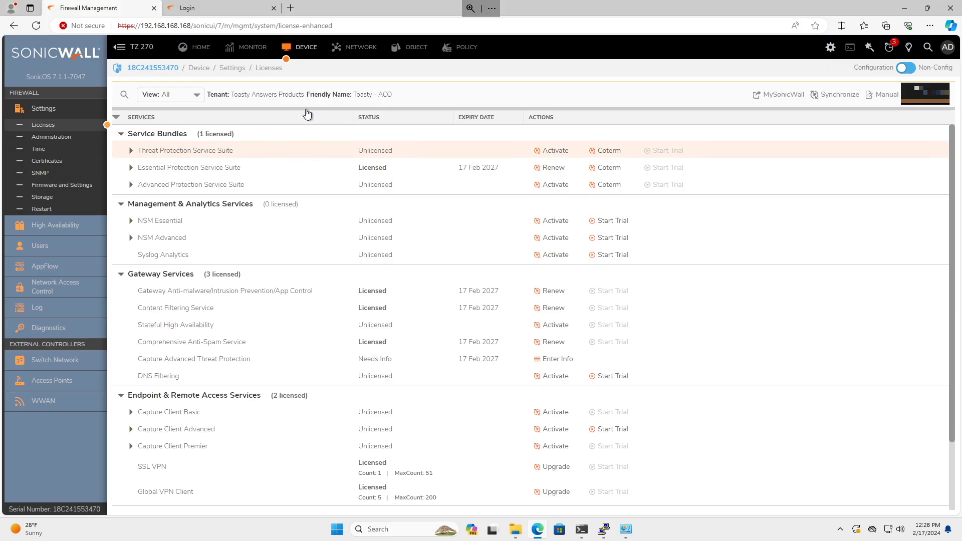
{"action": "left_click", "coordinate": [193, 49]}
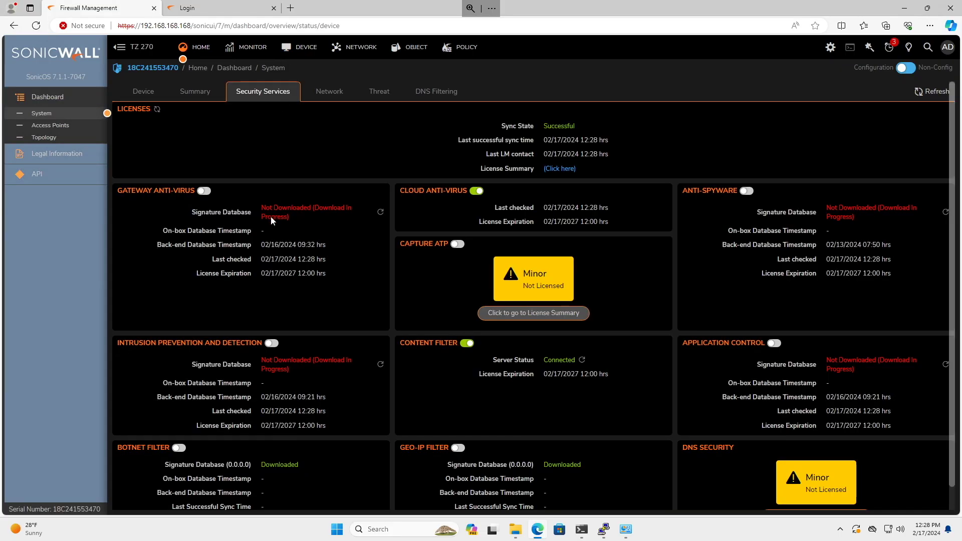
Watch the signature databases download, checking license sync details and last LM contact time.
{"action": "left_click_drag", "start_coordinate": [271, 207], "coordinate": [324, 229]}
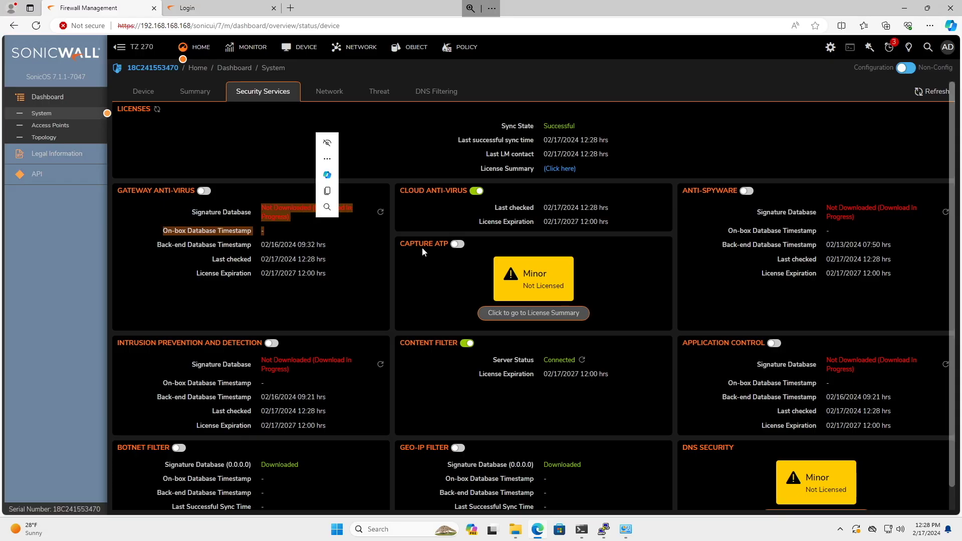
{"action": "left_click", "coordinate": [900, 256]}
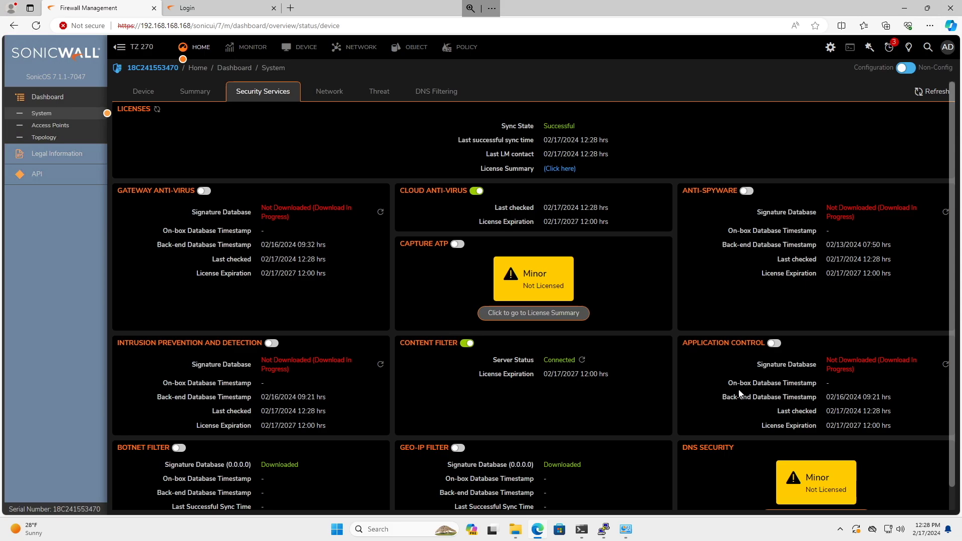
{"action": "scroll", "coordinate": [734, 392], "scroll_direction": "down", "scroll_amount": 1}
{"action": "scroll", "coordinate": [692, 351], "scroll_direction": "up", "scroll_amount": 1}
{"action": "left_click_drag", "start_coordinate": [498, 126], "coordinate": [657, 149]}
{"action": "left_click", "coordinate": [894, 98]}
{"action": "scroll", "coordinate": [854, 155], "scroll_direction": "down", "scroll_amount": 1}
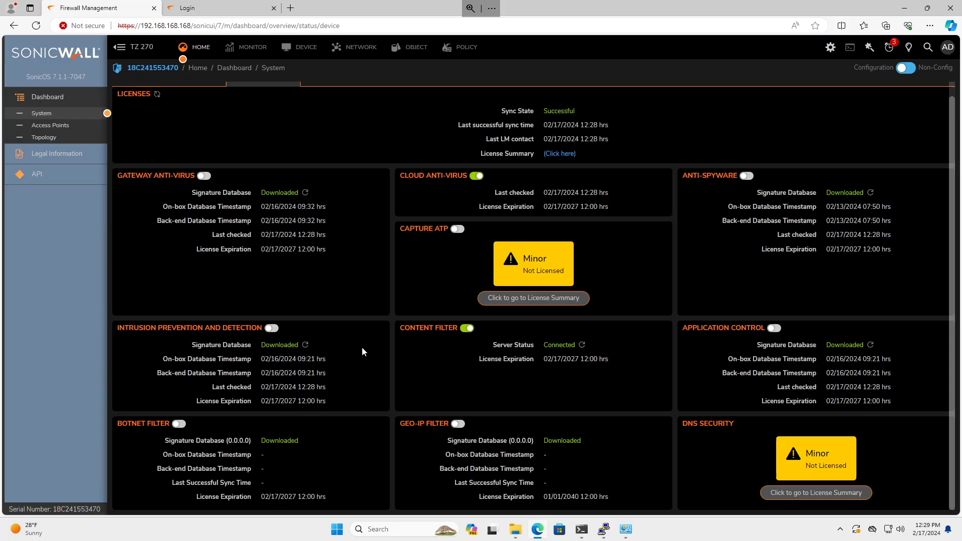
{"action": "triple_click", "coordinate": [381, 137]}
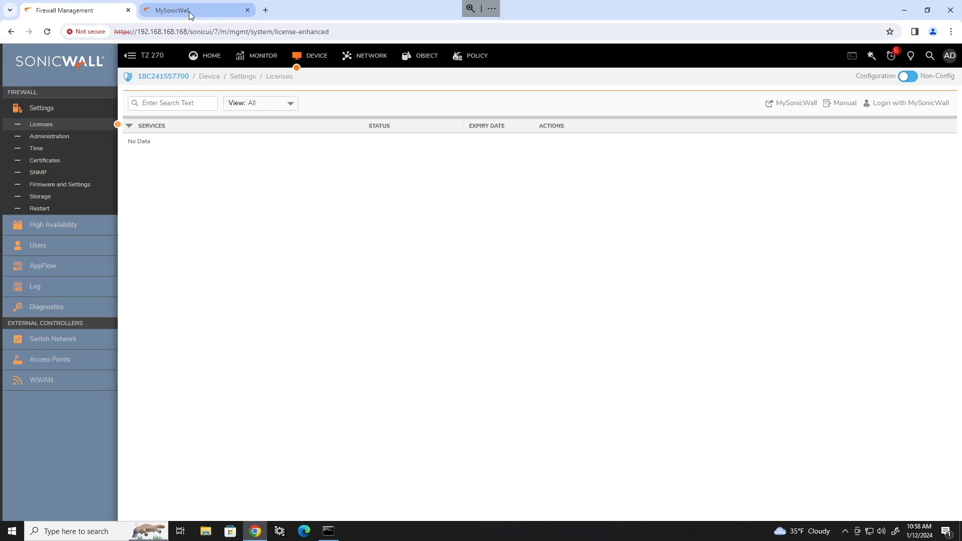
Copy the firewall's keyset from MySonicWall's MANUAL UPGRADE option and return to the SonicOS Licenses page.
{"action": "left_click", "coordinate": [190, 12]}
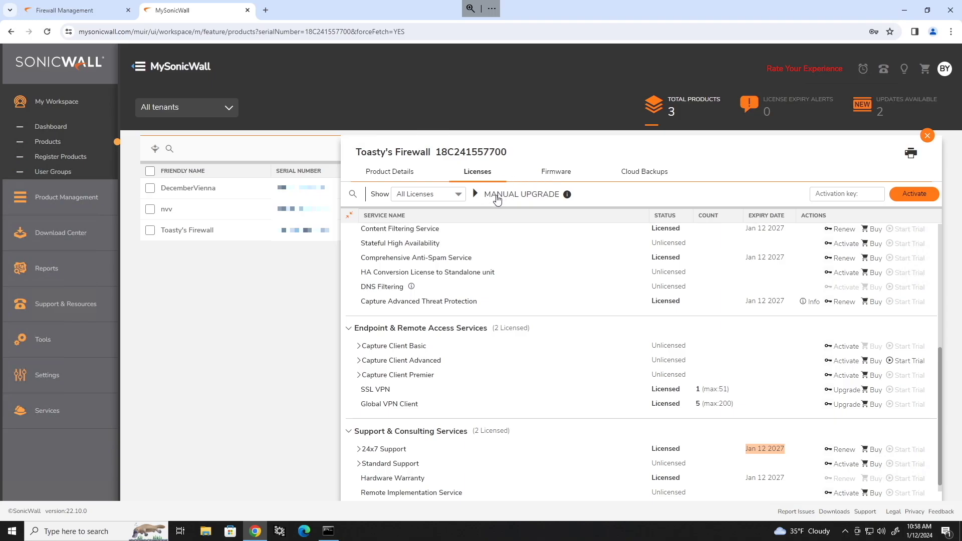
{"action": "left_click", "coordinate": [497, 199]}
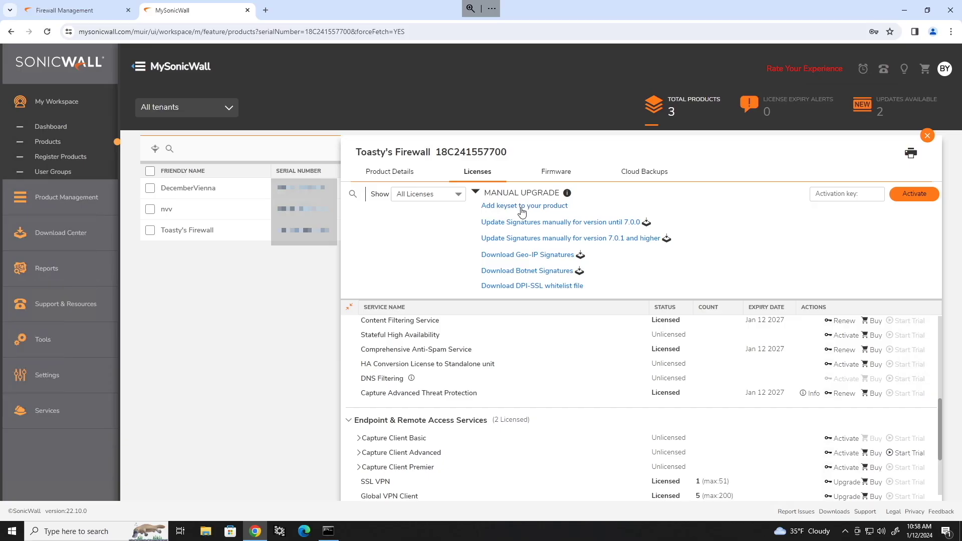
{"action": "left_click", "coordinate": [521, 206]}
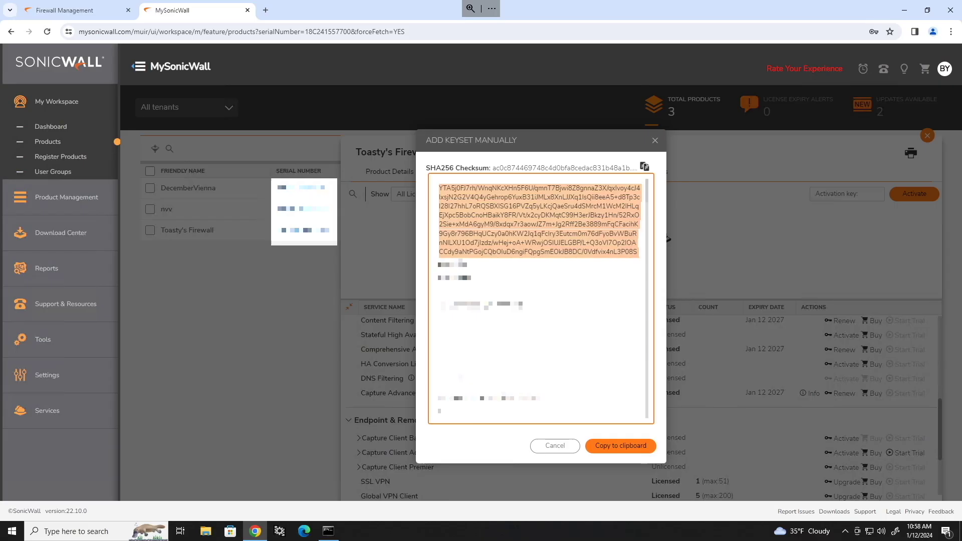
{"action": "left_click", "coordinate": [630, 450]}
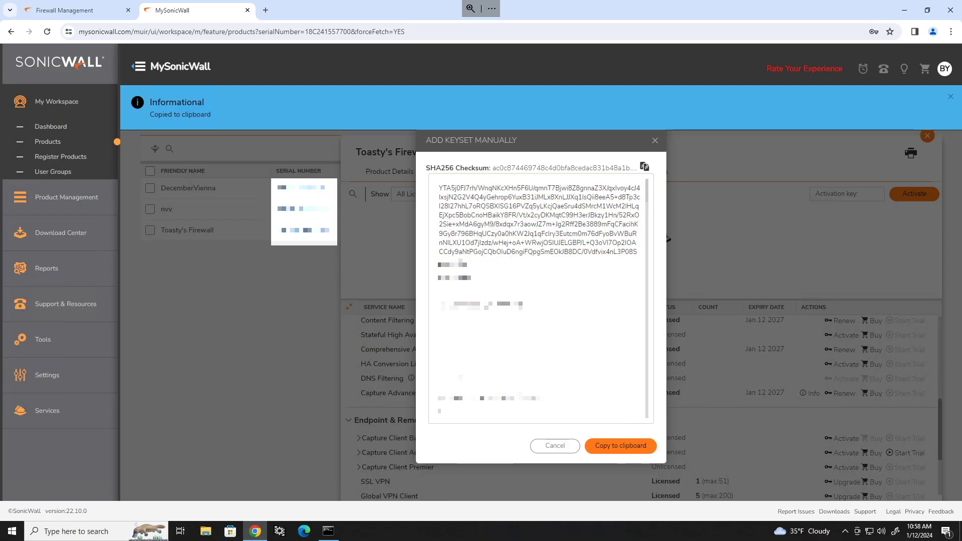
{"action": "left_click", "coordinate": [64, 14]}
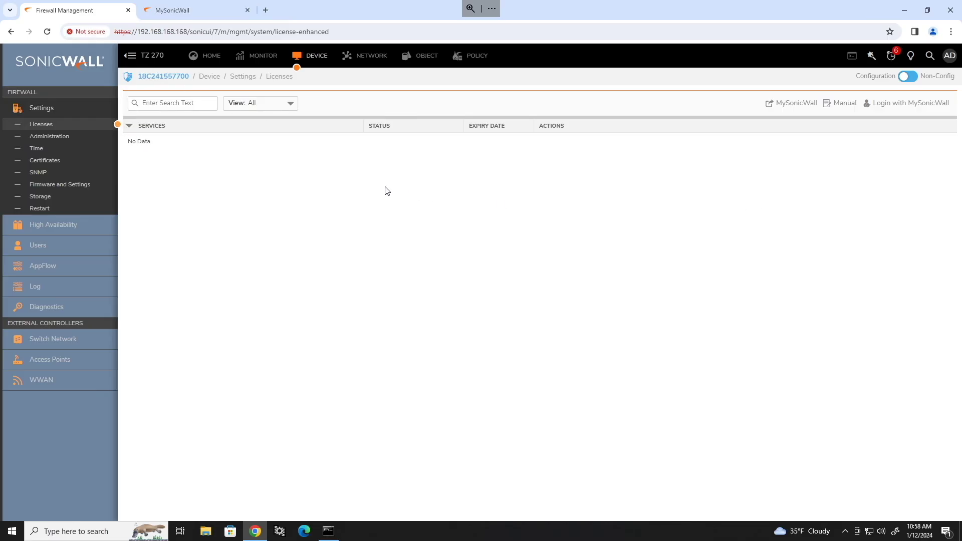
Open and then dismiss the MySonicWall login on the Licenses page.
{"action": "left_click", "coordinate": [44, 129]}
{"action": "left_click", "coordinate": [882, 103]}
{"action": "left_click", "coordinate": [674, 265]}
Paste the copied keyset into Manual License Upgrade, apply it, and restart the firewall.
{"action": "left_click", "coordinate": [841, 104]}
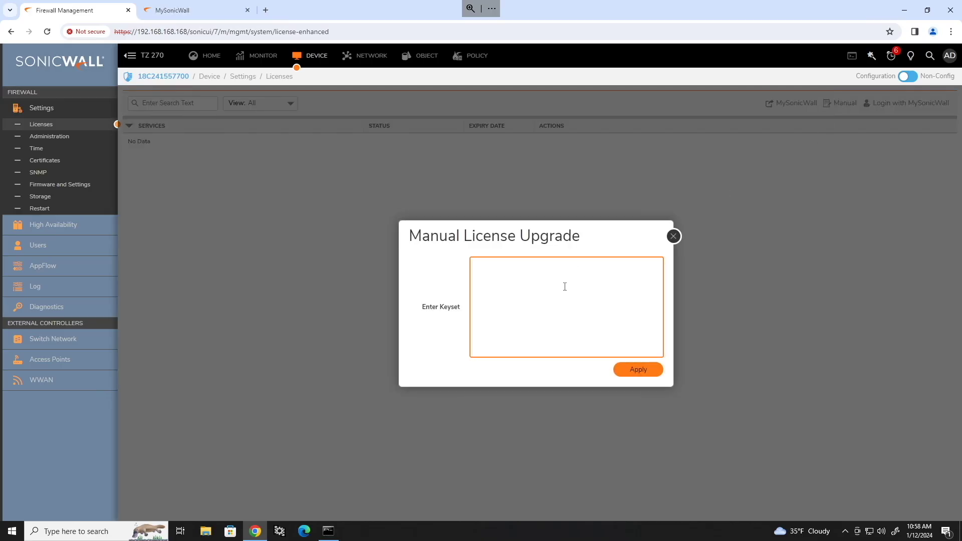
{"action": "key", "text": "ctrl+v"}
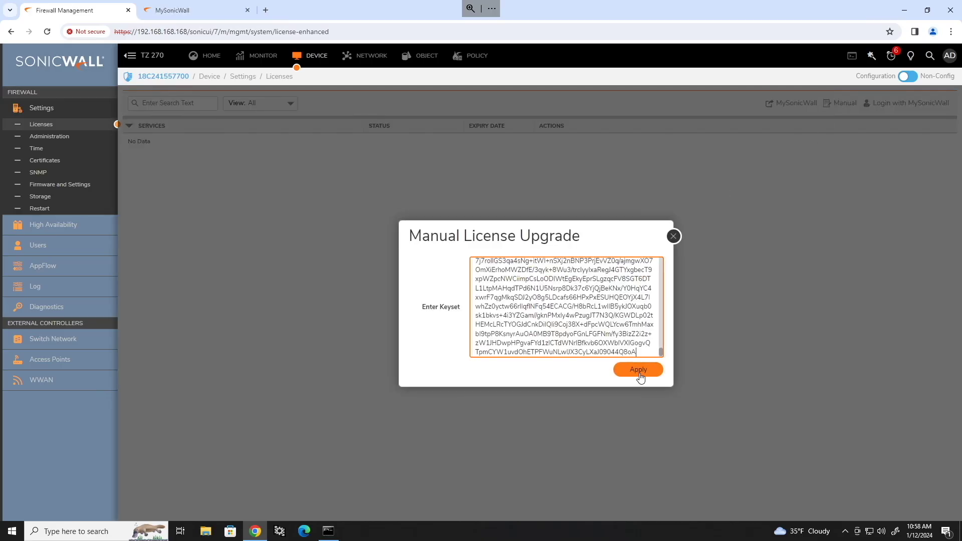
{"action": "left_click", "coordinate": [639, 374]}
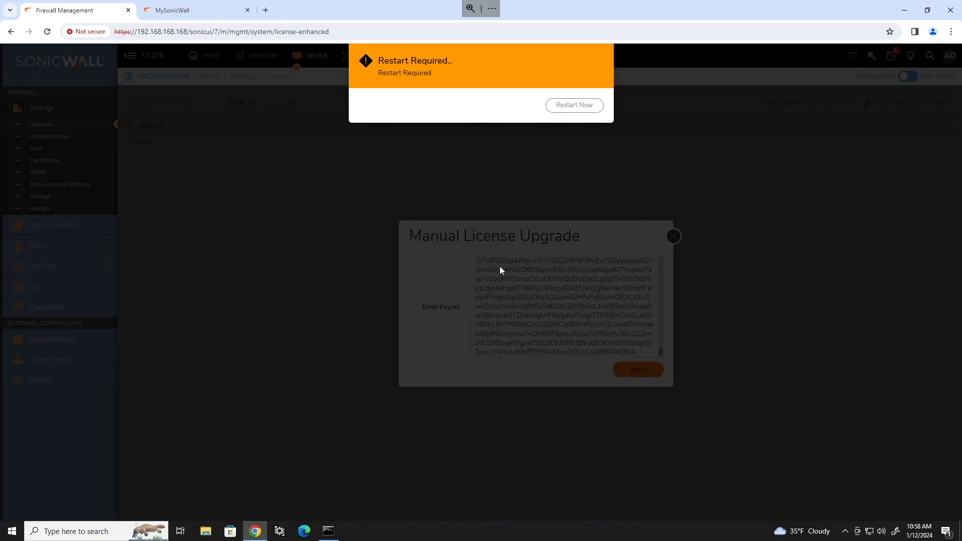
{"action": "left_click", "coordinate": [574, 108]}
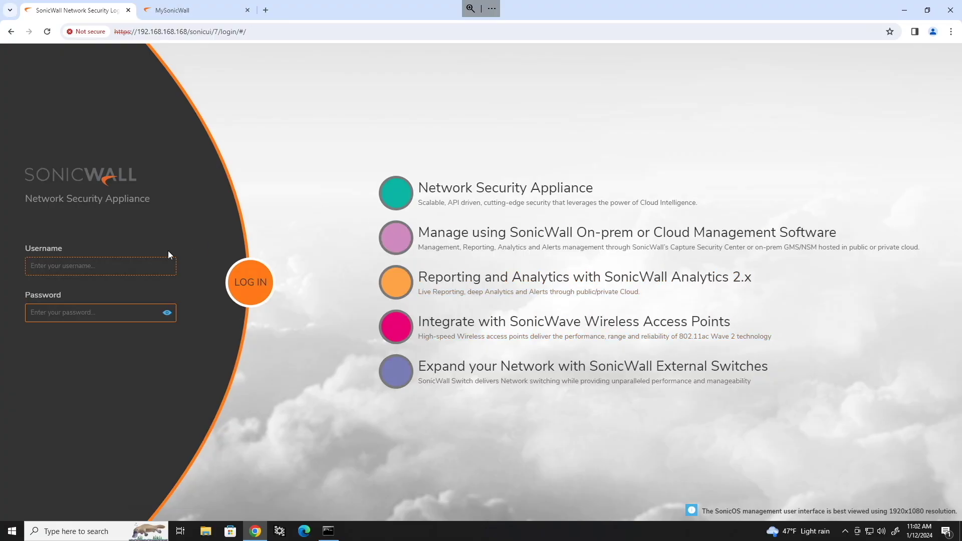
Sign back in to SonicOS with the admin username and password.
{"action": "left_click", "coordinate": [134, 262]}
{"action": "type", "text": "adminpassword"}
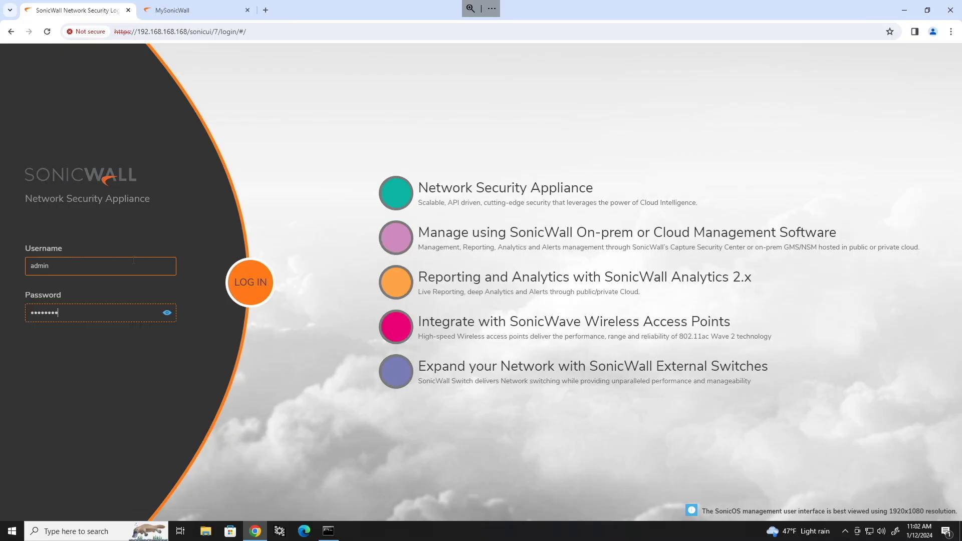
{"action": "key", "text": "Return"}
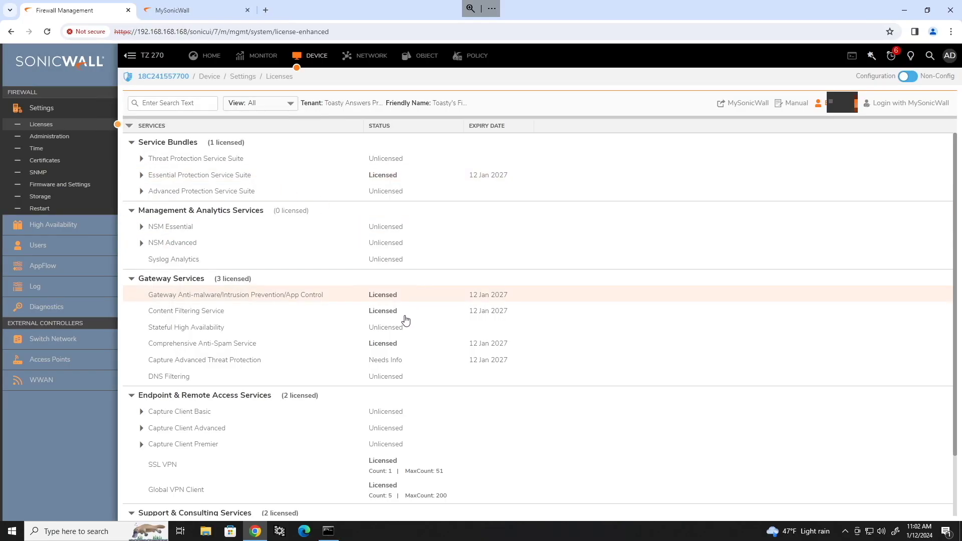
Review the licenses valid until 12 Jan 2027 and view the MySonicWall registration details.
{"action": "scroll", "coordinate": [417, 463], "scroll_direction": "down", "scroll_amount": 1}
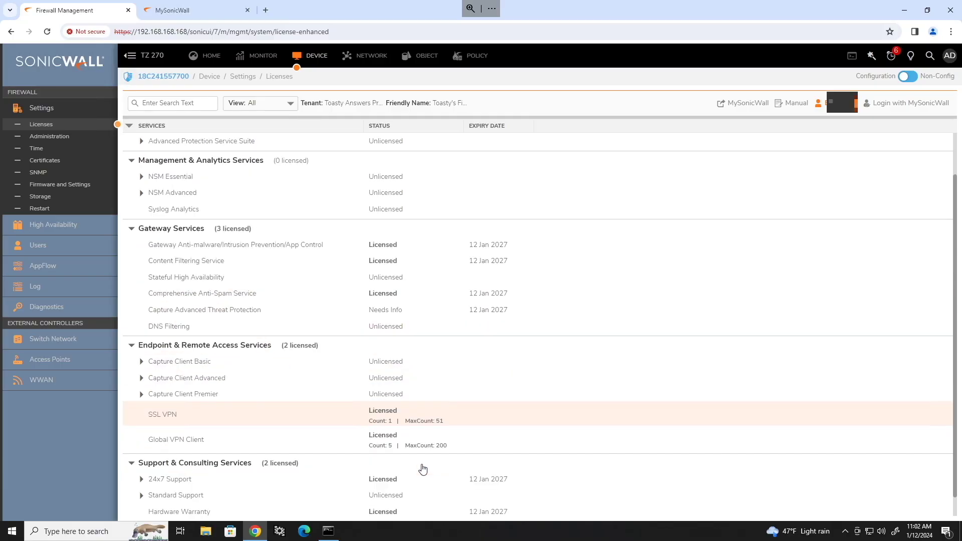
{"action": "scroll", "coordinate": [431, 458], "scroll_direction": "up", "scroll_amount": 1}
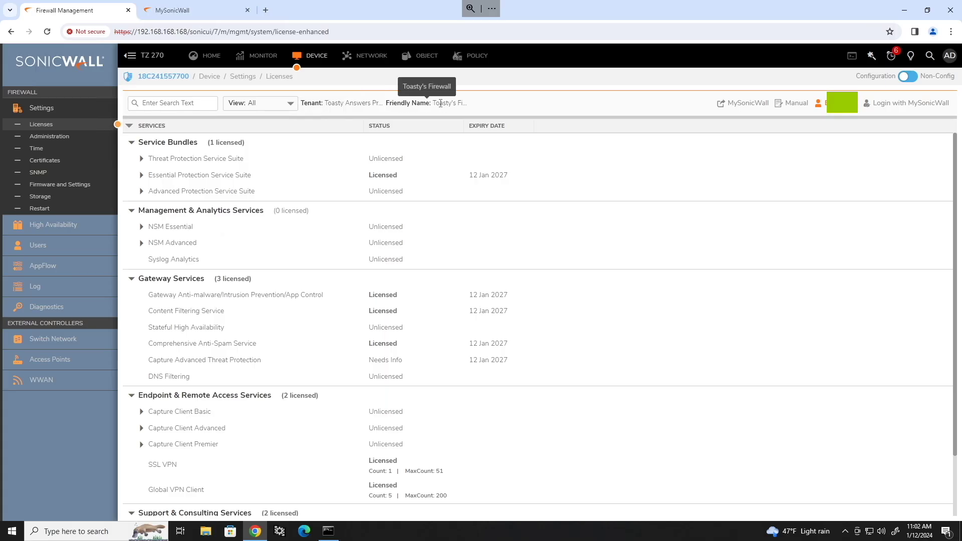
{"action": "left_click", "coordinate": [841, 103]}
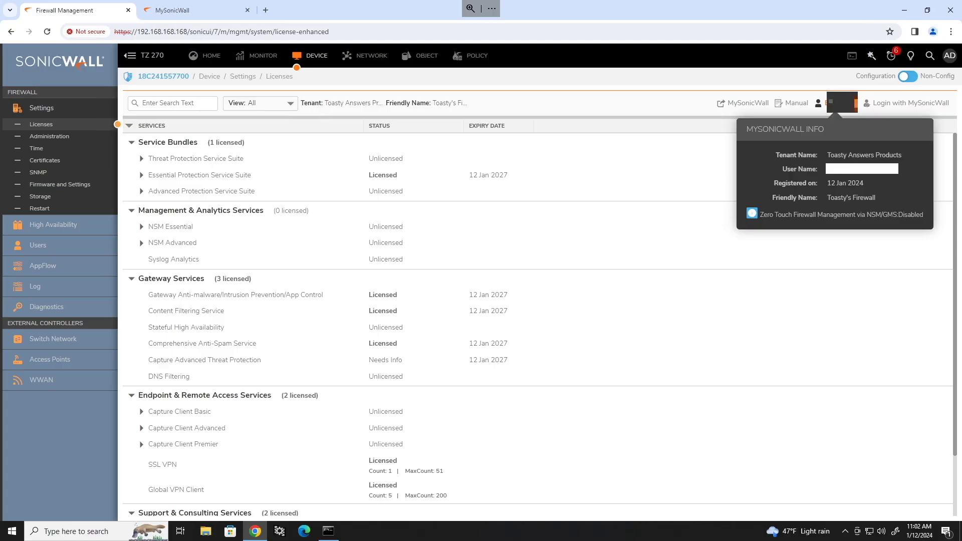
{"action": "left_click", "coordinate": [874, 112]}
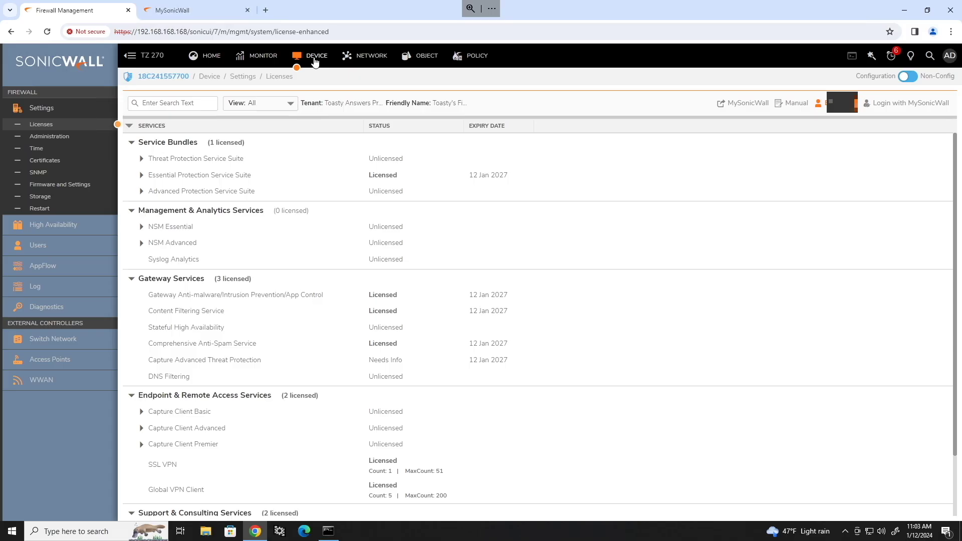
Check the current firmware SonicOS 7.0.1-5095-R3599 on Firmware and Settings, then return to MySonicWall.
{"action": "left_click", "coordinate": [57, 186]}
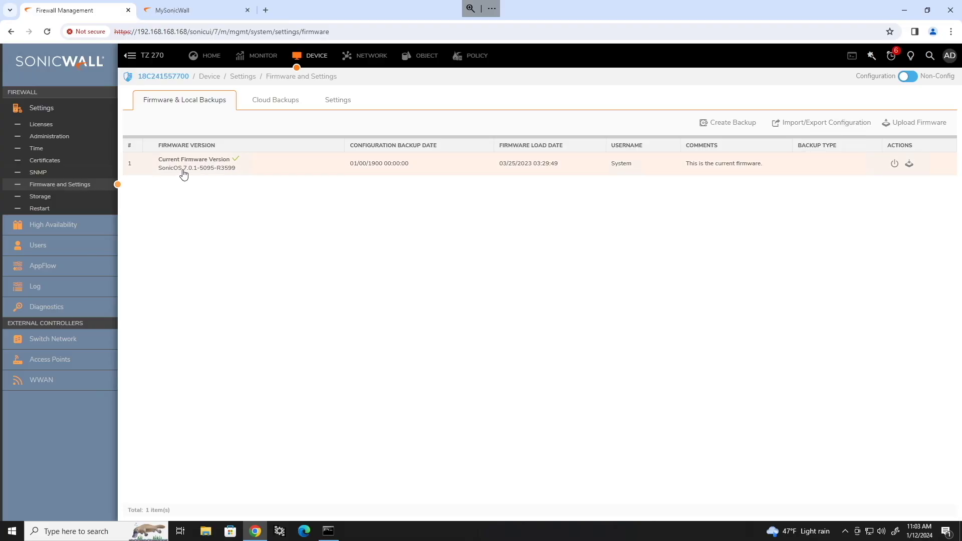
{"action": "left_click_drag", "start_coordinate": [182, 171], "coordinate": [238, 189]}
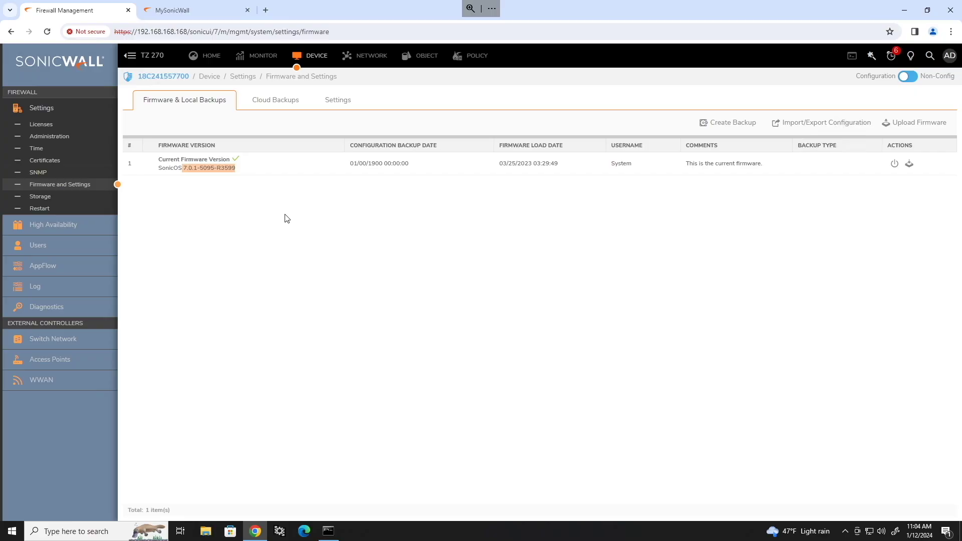
{"action": "left_click", "coordinate": [182, 11]}
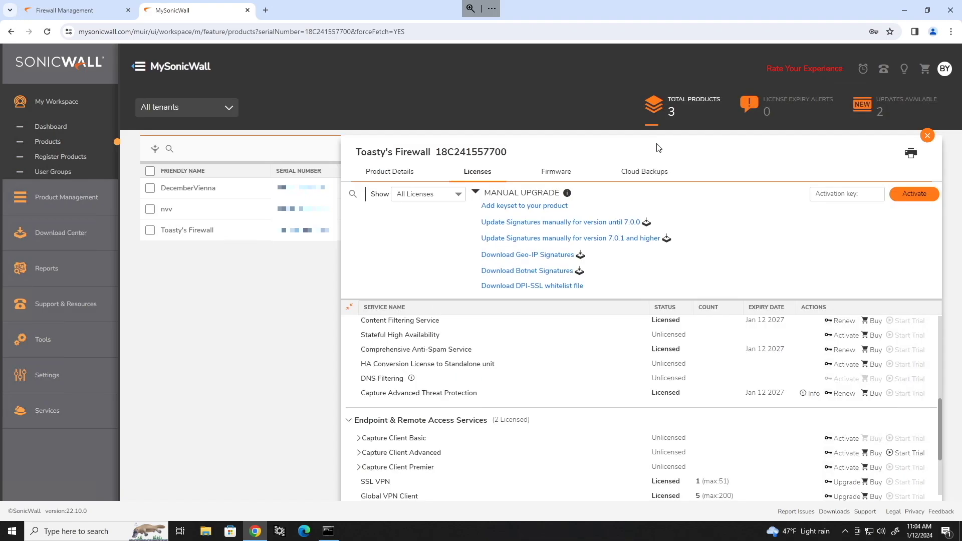
Download sw_tz_270_eng.7.1.1-7040-R5387.bin.sig for Toasty's Firewall from MySonicWall's Firmware tab.
{"action": "left_click", "coordinate": [654, 140]}
{"action": "left_click", "coordinate": [551, 175]}
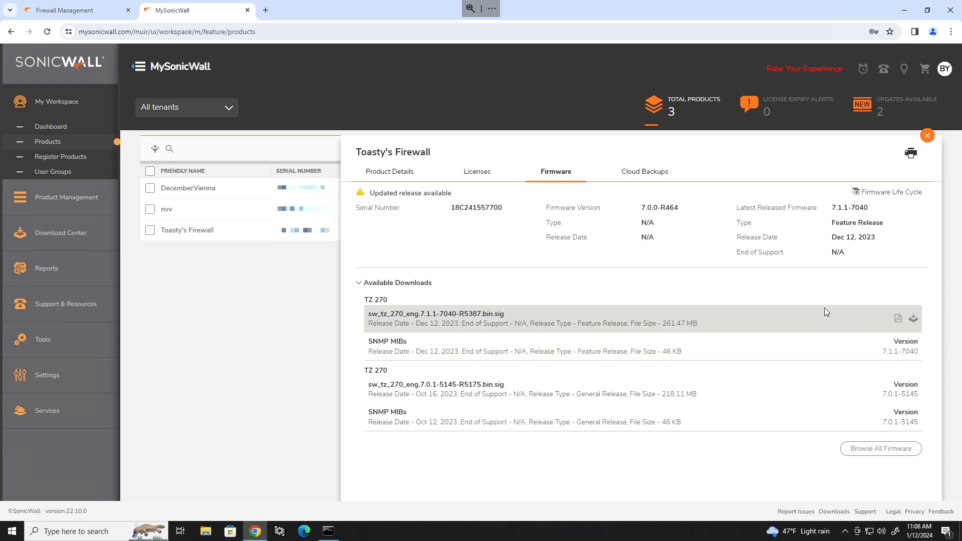
{"action": "left_click", "coordinate": [912, 321]}
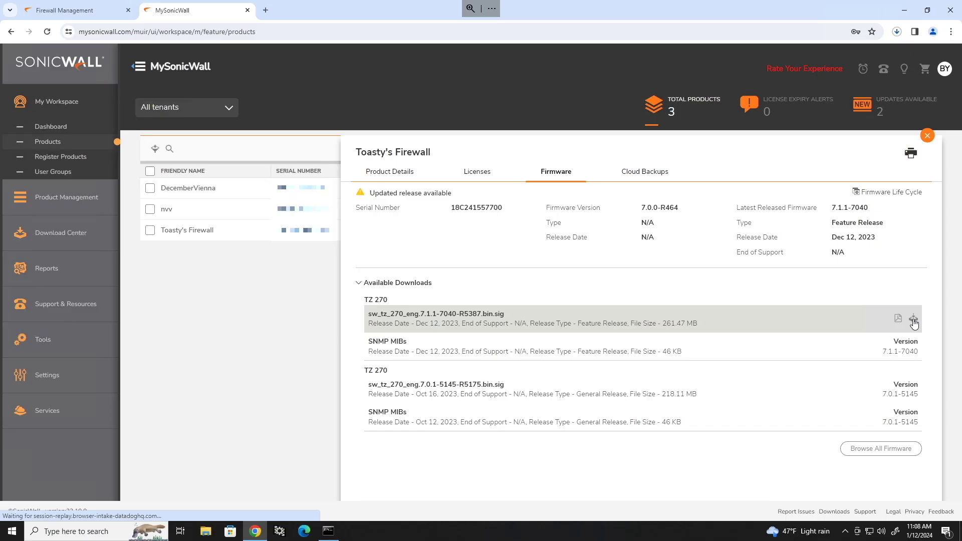
{"action": "left_click", "coordinate": [897, 31]}
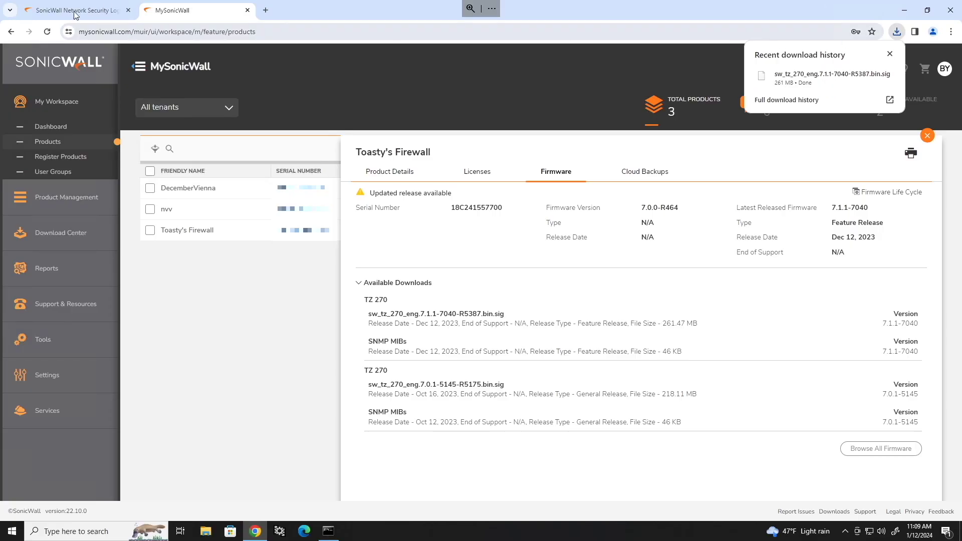
{"action": "left_click", "coordinate": [52, 13]}
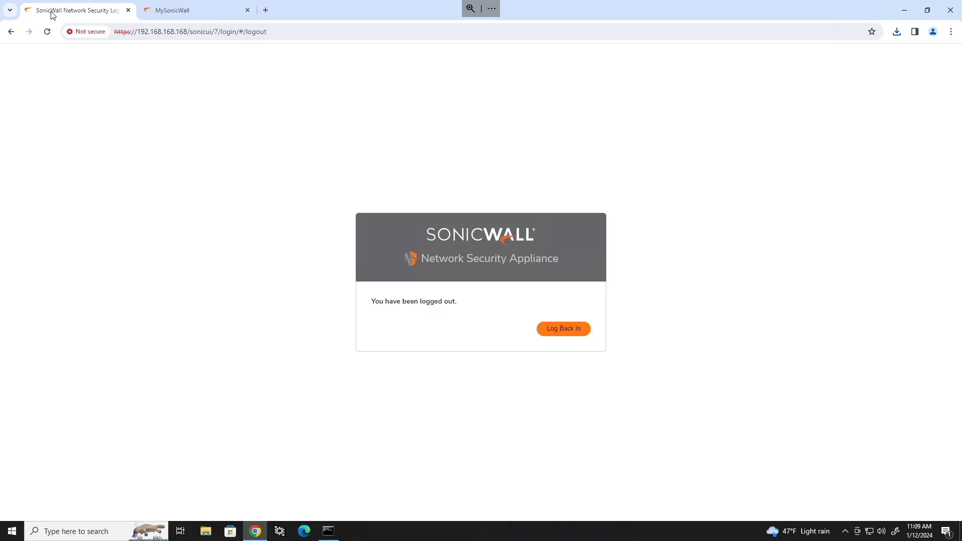
Log back in as admin and start a new firmware upload from Firmware and Settings.
{"action": "left_click", "coordinate": [566, 331]}
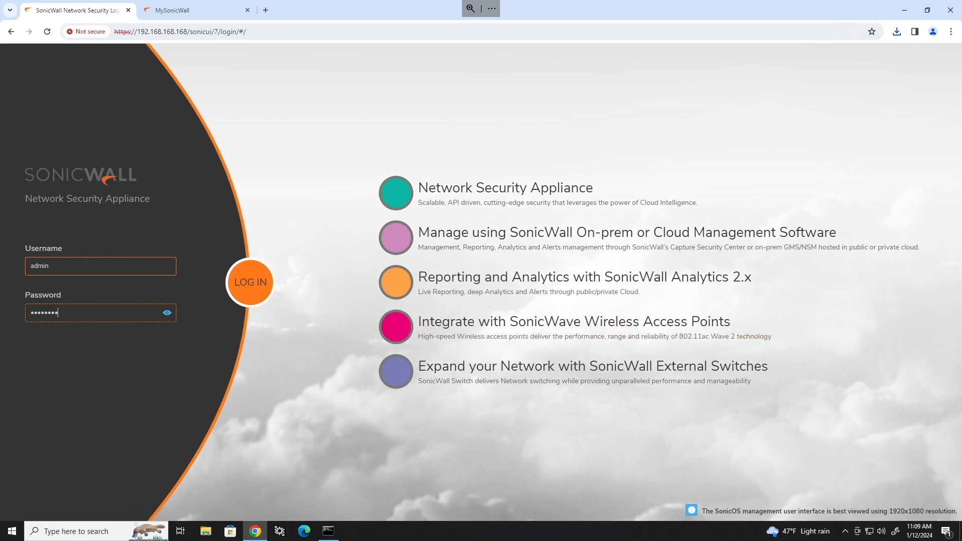
{"action": "key", "text": "Return"}
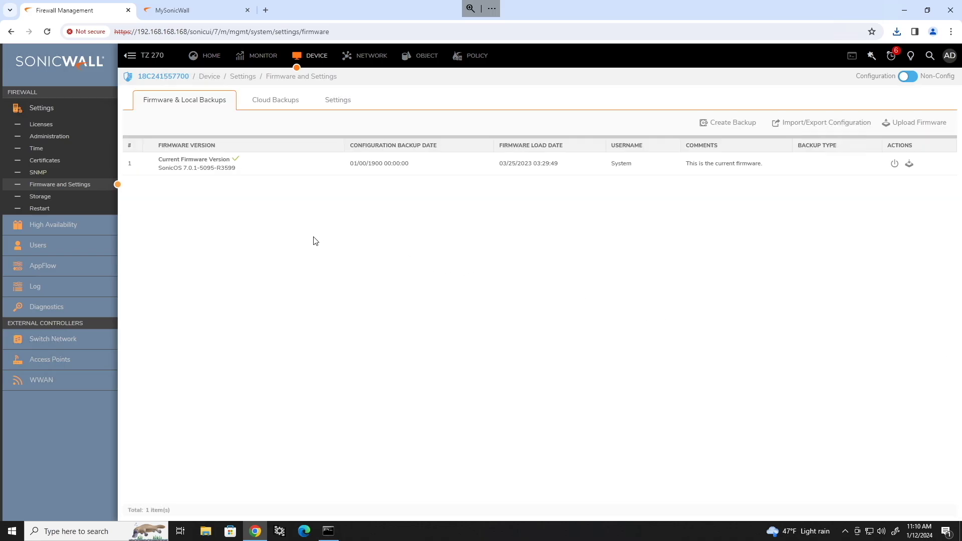
{"action": "left_click", "coordinate": [911, 128]}
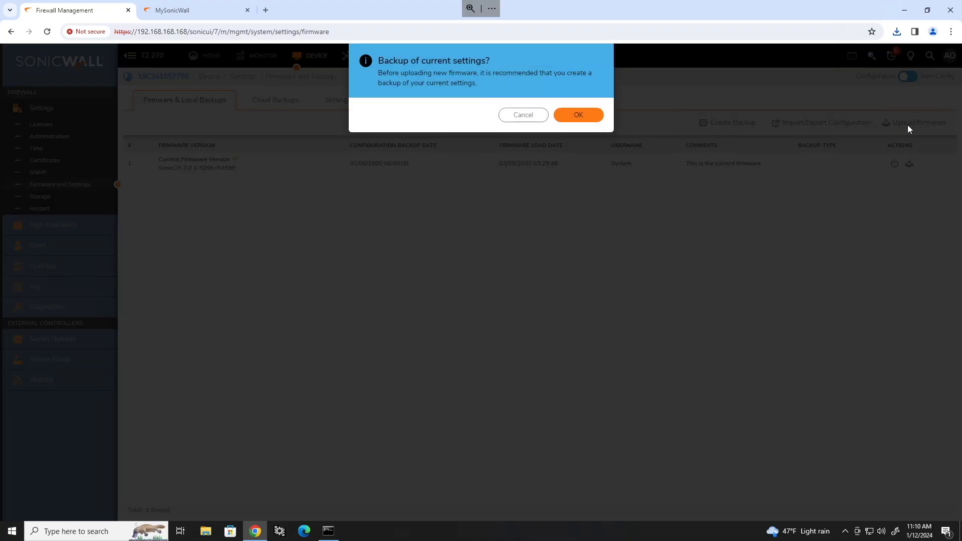
Upload sw_tz_270_eng.7.1.1-7040-R5387.bin.sig from Downloads so 7.1.1-7040-R5387 is listed as uploaded firmware.
{"action": "left_click", "coordinate": [582, 119]}
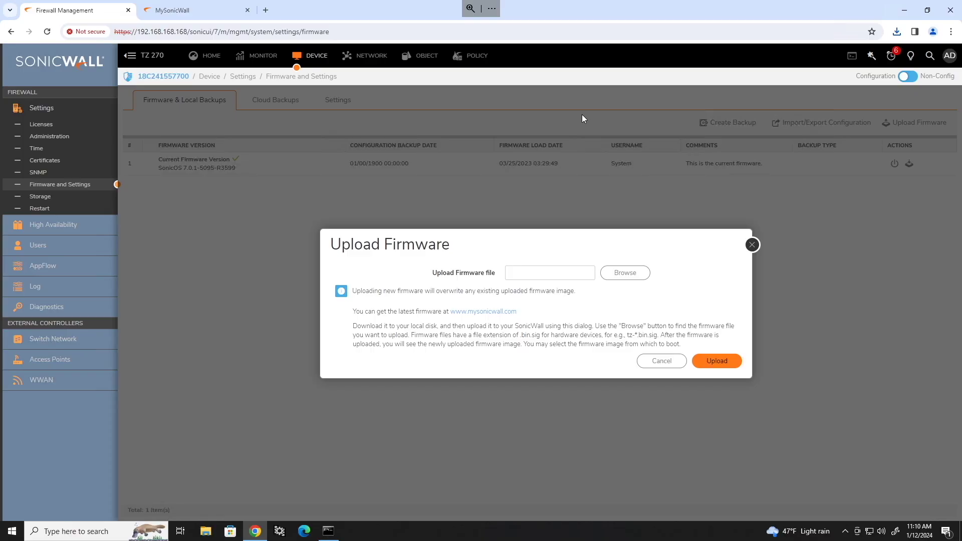
{"action": "left_click", "coordinate": [626, 277]}
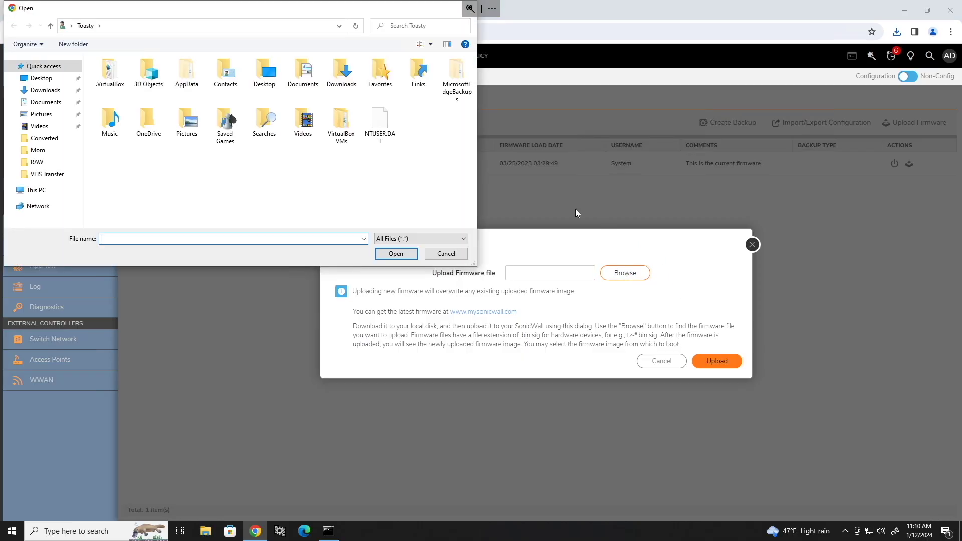
{"action": "left_click", "coordinate": [45, 91]}
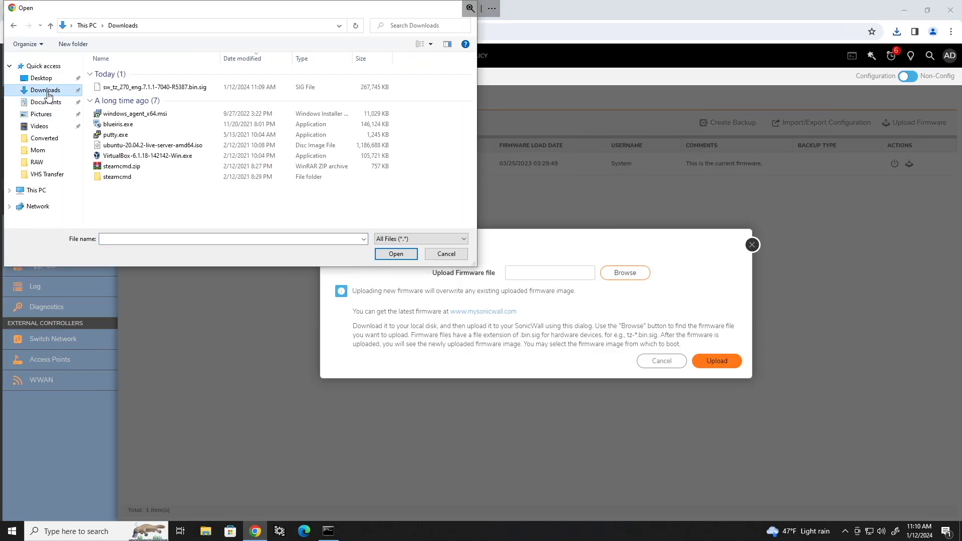
{"action": "left_click", "coordinate": [103, 87]}
{"action": "left_click", "coordinate": [395, 254]}
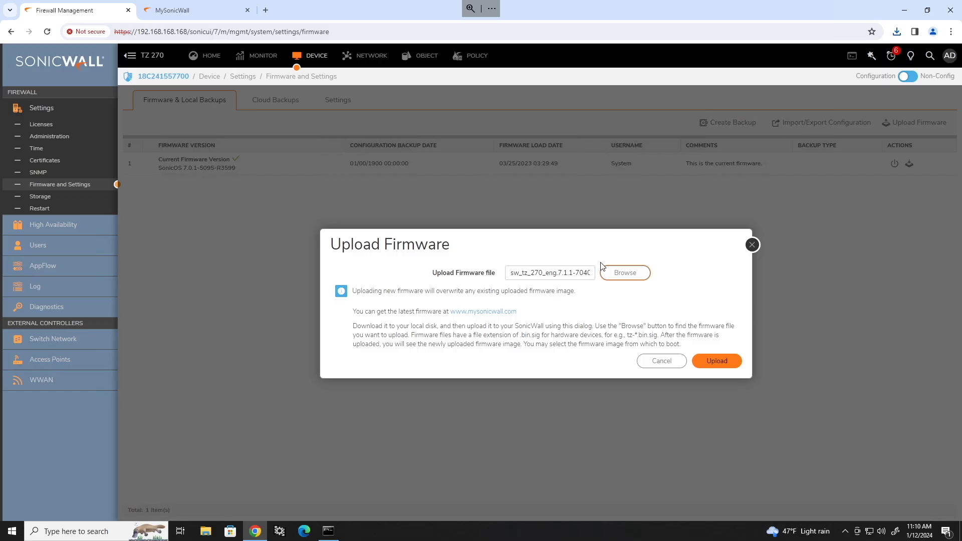
{"action": "left_click", "coordinate": [724, 361]}
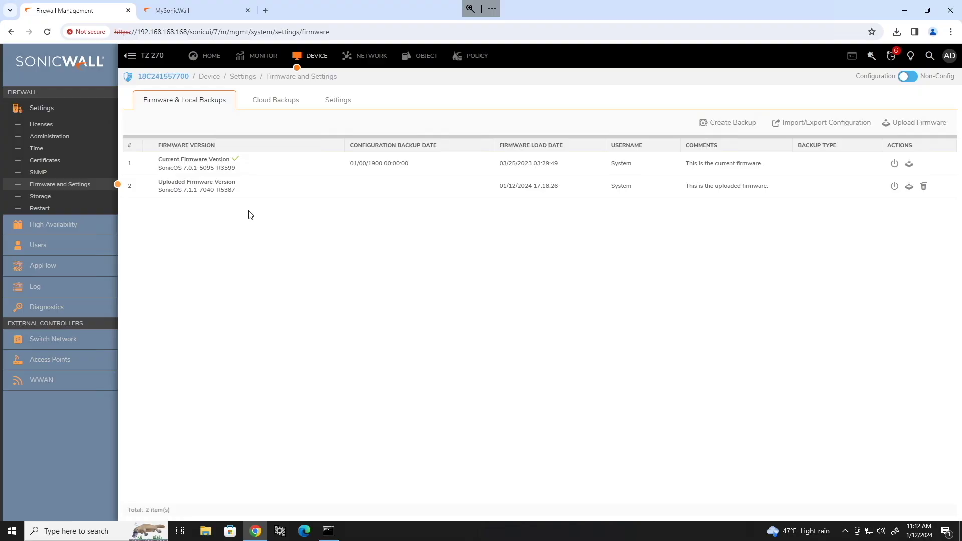
{"action": "left_click", "coordinate": [894, 187]}
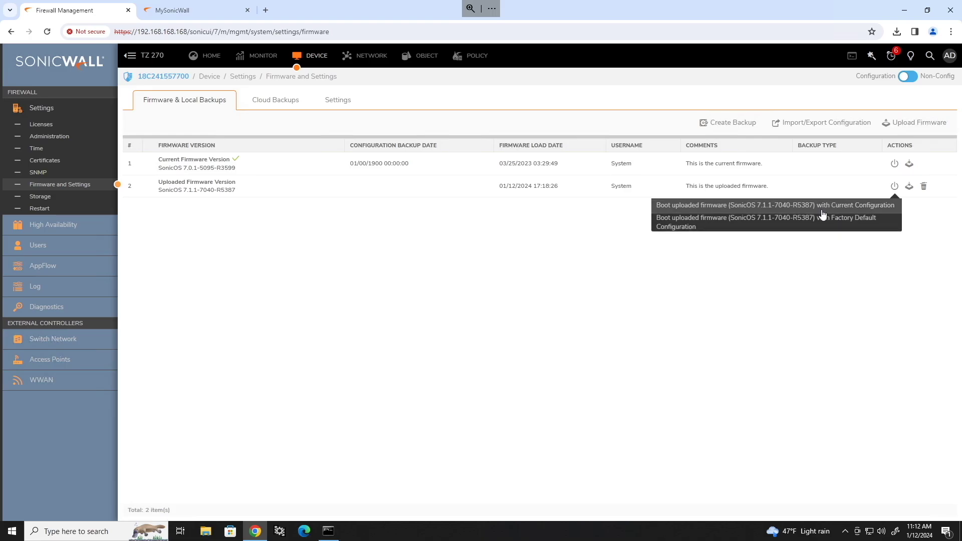
Boot the uploaded 7.1.1-7040 firmware with the current configuration and confirm the restart.
{"action": "left_click", "coordinate": [828, 208]}
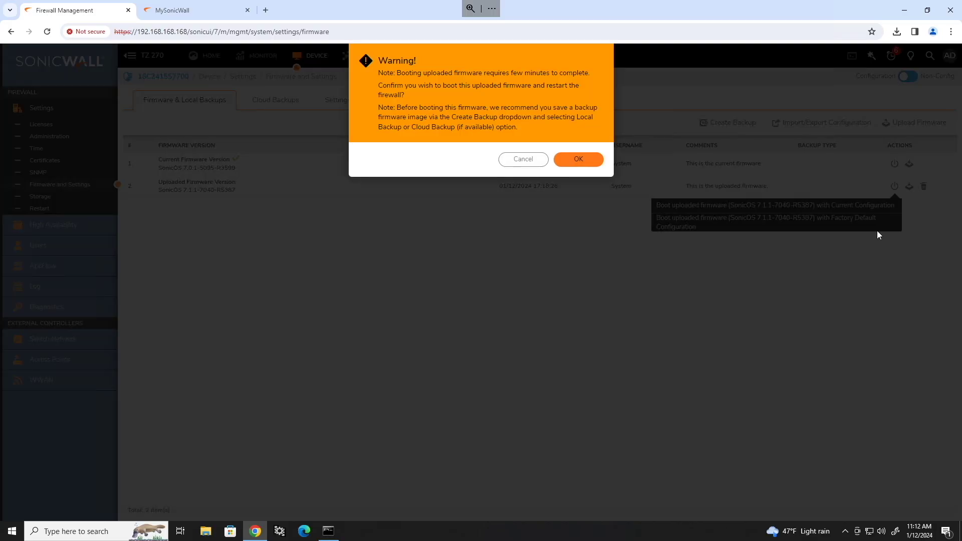
{"action": "left_click", "coordinate": [580, 160]}
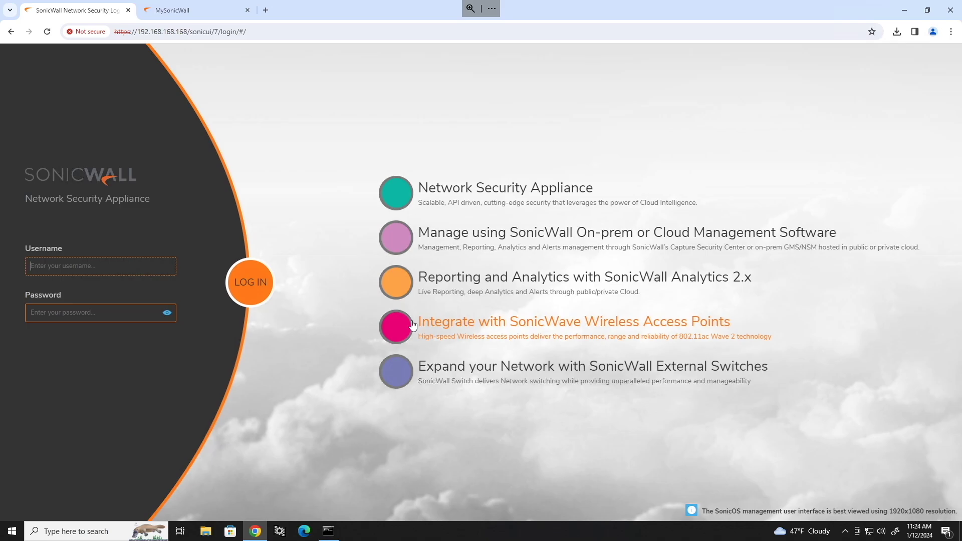
Sign in as admin using the default password.
{"action": "type", "text": "admin"}
{"action": "key", "text": "Tab"}
{"action": "type", "text": "password"}
{"action": "key", "text": "Return"}
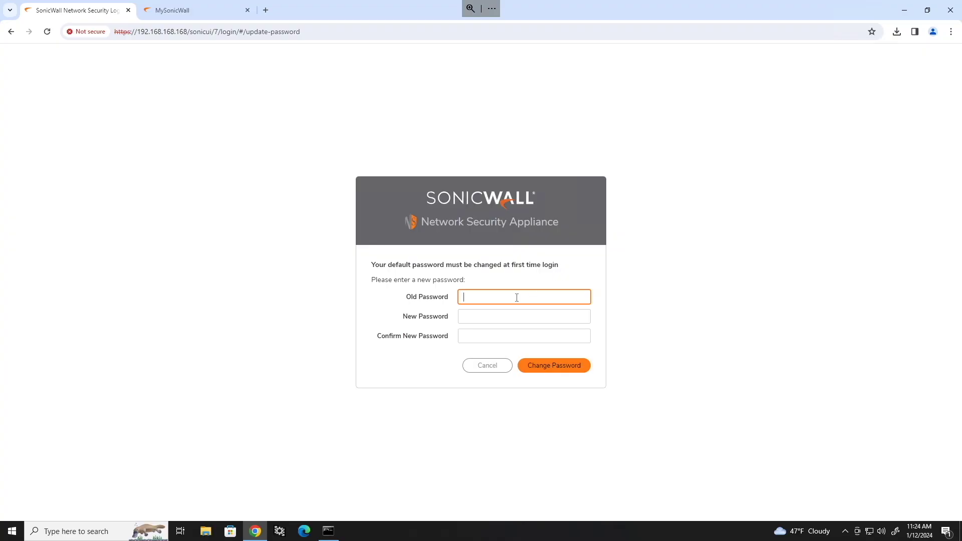
Replace the default admin password with a new password, entered twice to confirm.
{"action": "type", "text": "password"}
{"action": "key", "text": "Tab"}
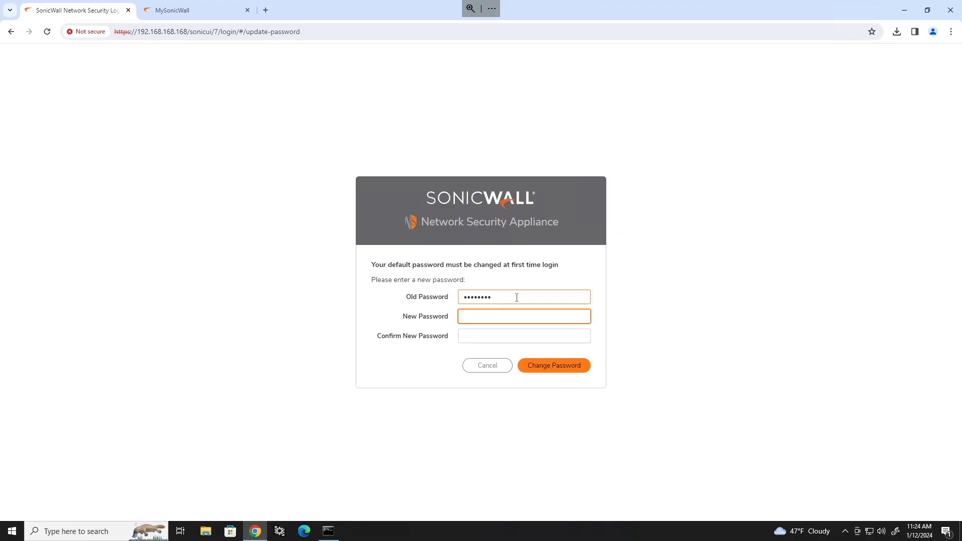
{"action": "type", "text": "********"}
{"action": "key", "text": "Tab"}
{"action": "type", "text": "********"}
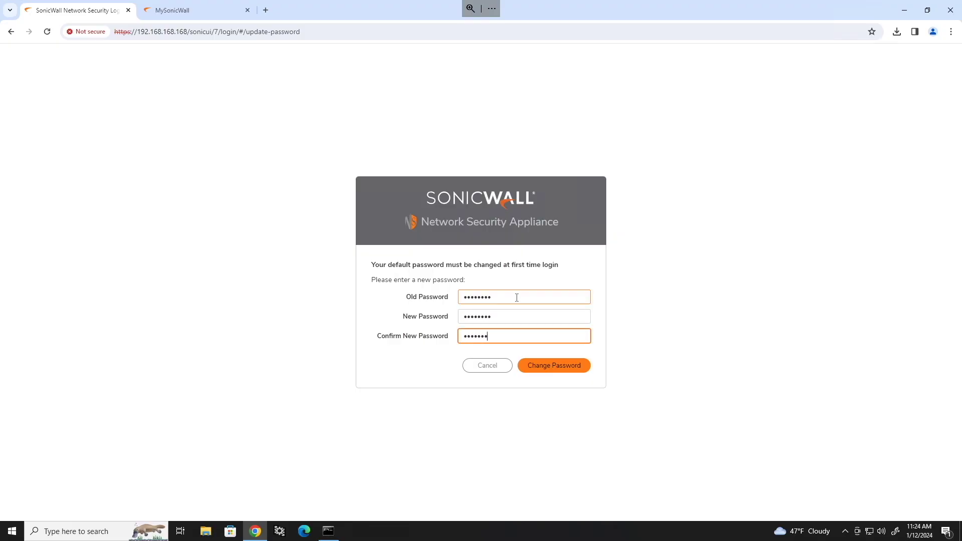
{"action": "key", "text": "Return"}
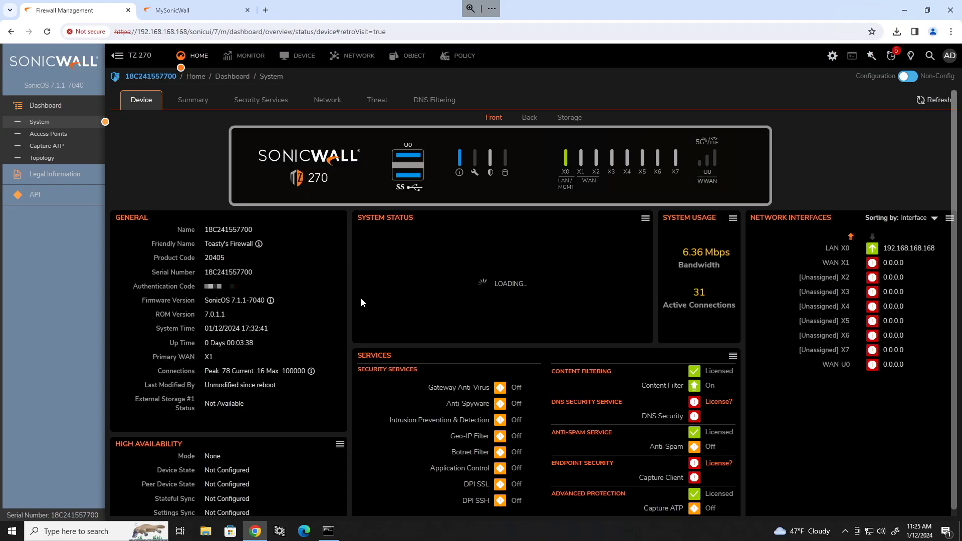
Confirm SonicOS 7.1.1-7040 is running, then switch on Cloud Backup under Firmware and Settings.
{"action": "left_click_drag", "start_coordinate": [204, 300], "coordinate": [262, 300]}
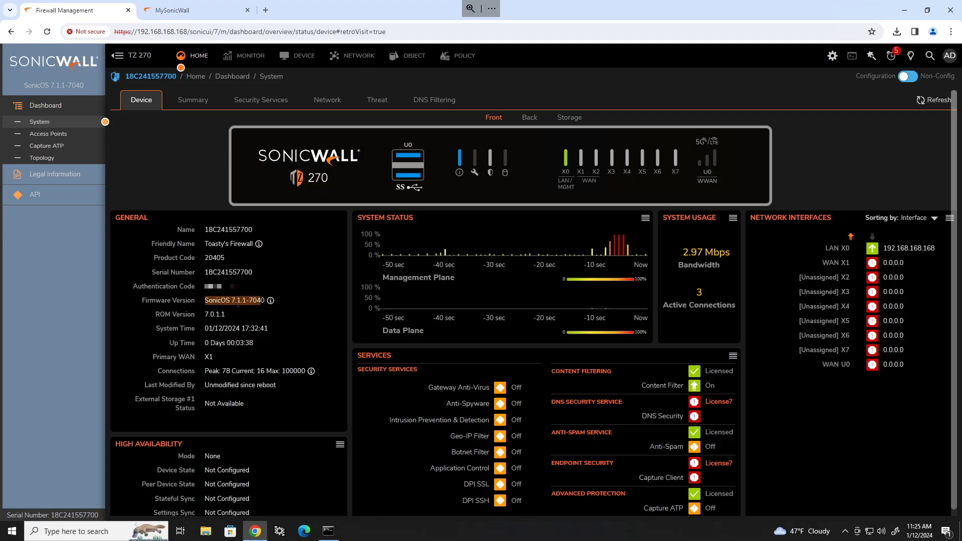
{"action": "left_click", "coordinate": [335, 262]}
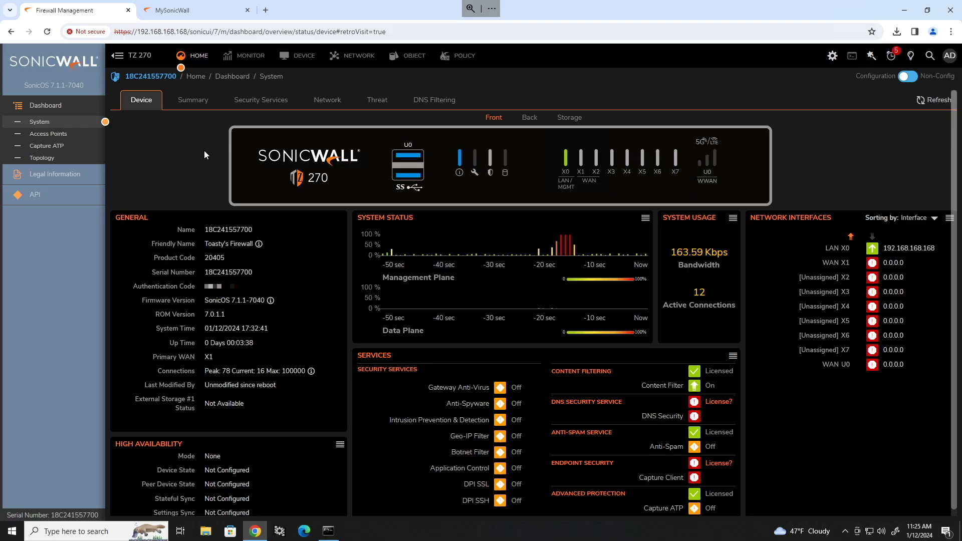
{"action": "left_click", "coordinate": [300, 60]}
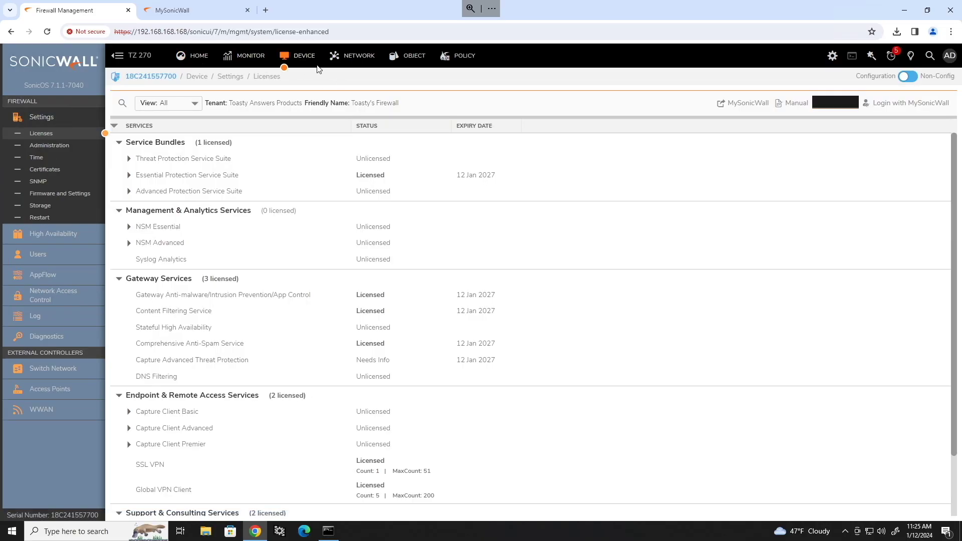
{"action": "left_click", "coordinate": [72, 191]}
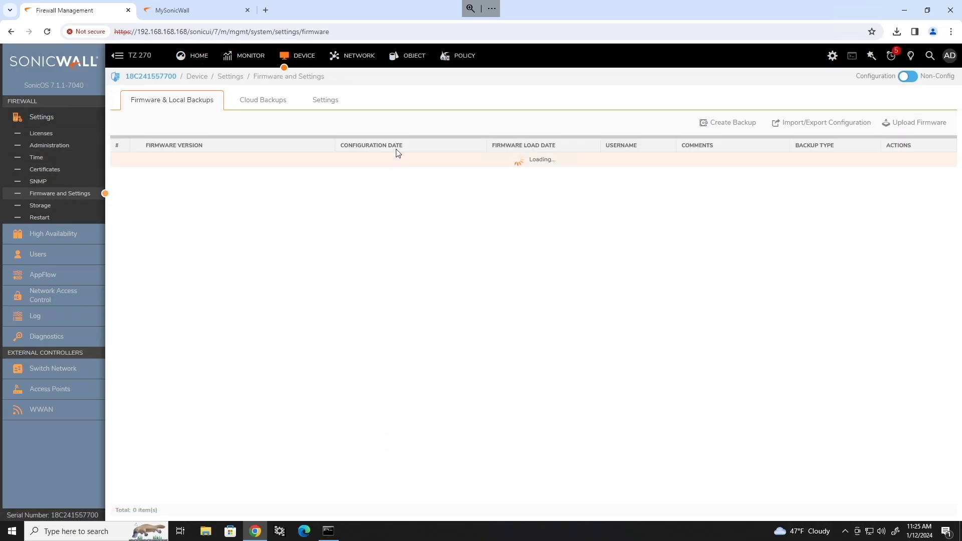
{"action": "left_click", "coordinate": [273, 104]}
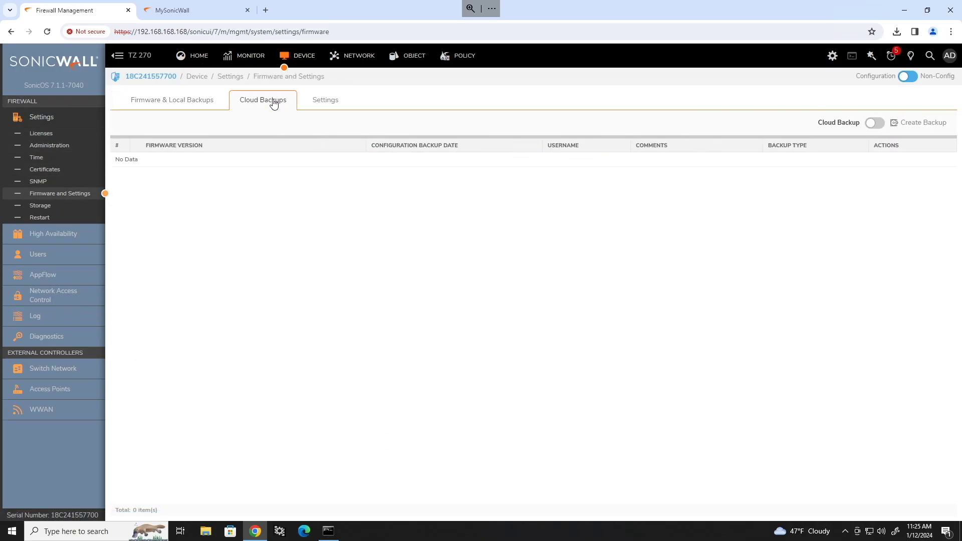
{"action": "left_click", "coordinate": [873, 124]}
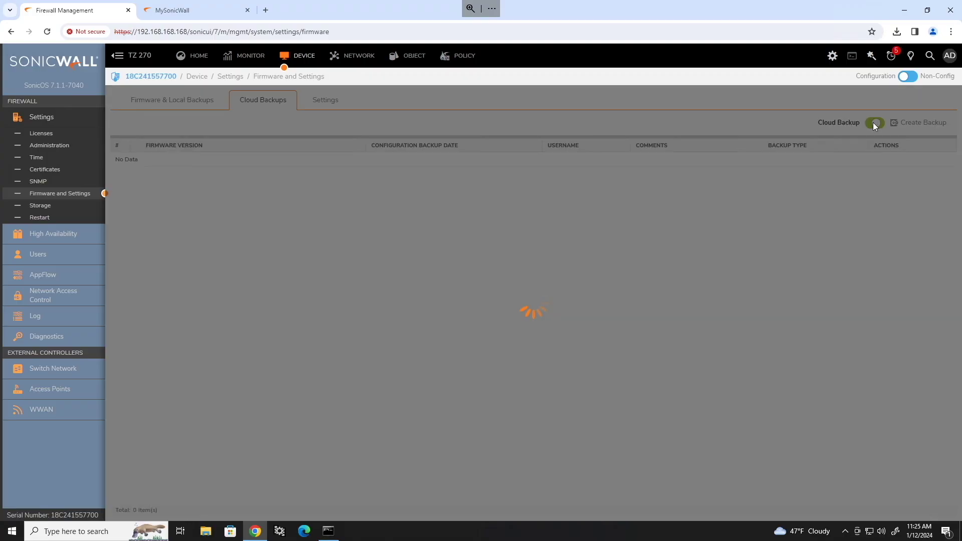
{"action": "left_click", "coordinate": [952, 108]}
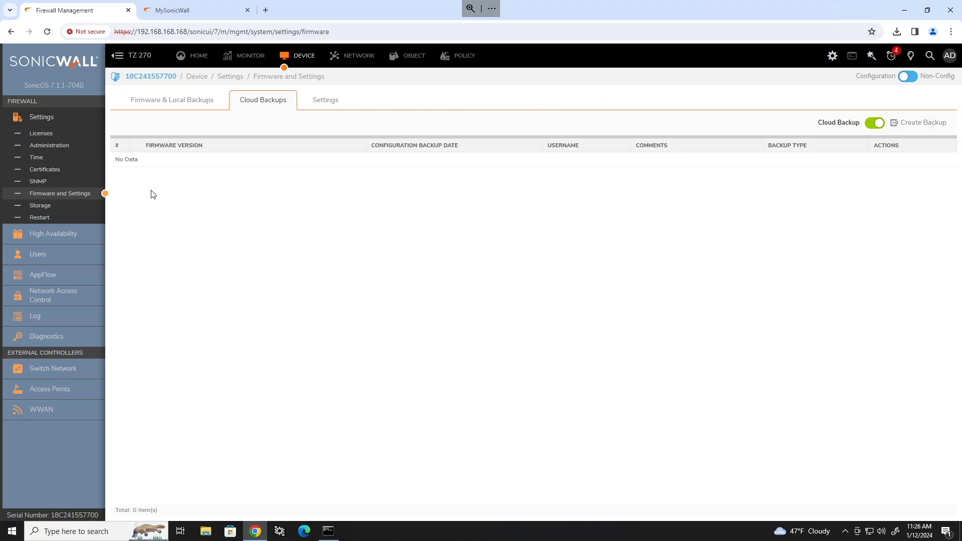
Rename the firewall to Toasty's Firewall in the Administration settings.
{"action": "left_click", "coordinate": [50, 148]}
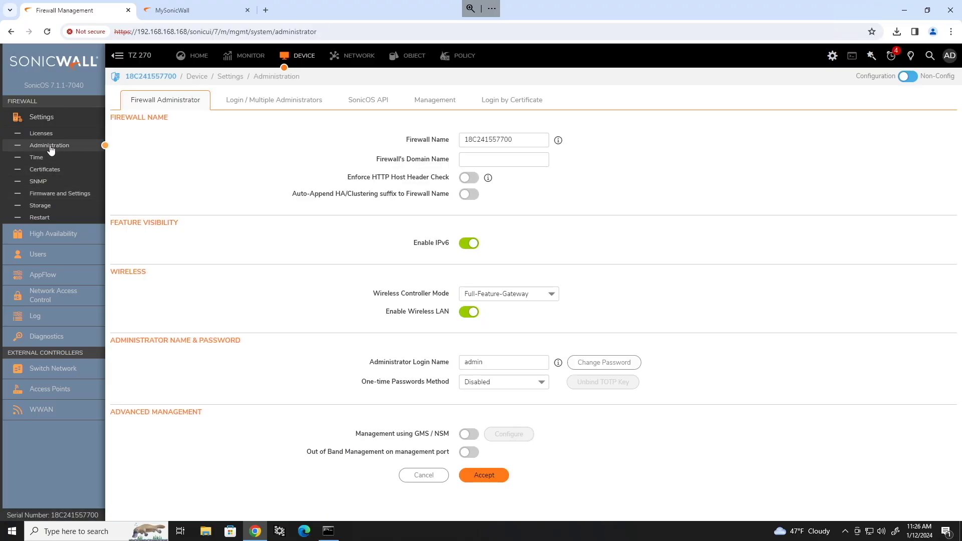
{"action": "left_click", "coordinate": [518, 140]}
{"action": "left_click_drag", "start_coordinate": [518, 141], "coordinate": [401, 140]}
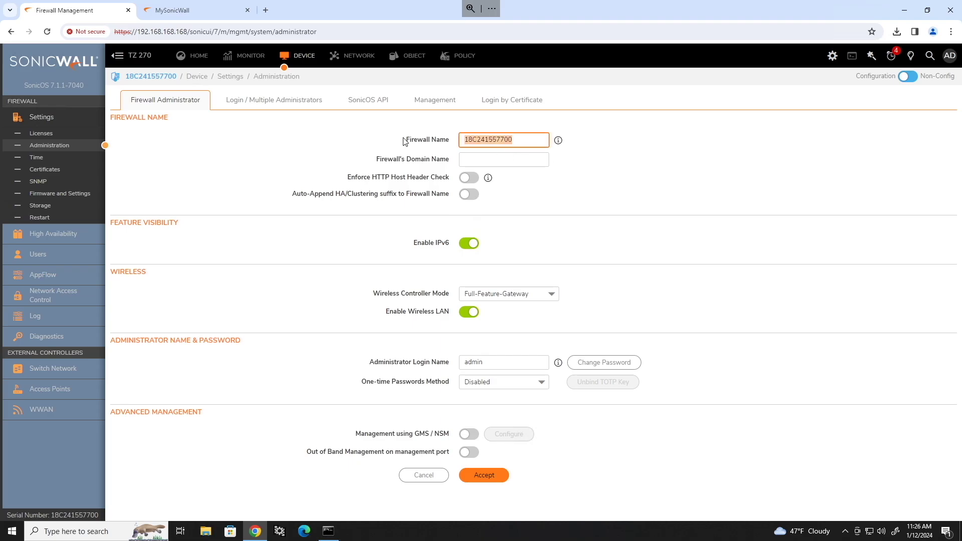
{"action": "left_click", "coordinate": [522, 142]}
{"action": "key", "text": "ctrl+a"}
{"action": "type", "text": "Toasty's Firewall"}
{"action": "left_click", "coordinate": [576, 166]}
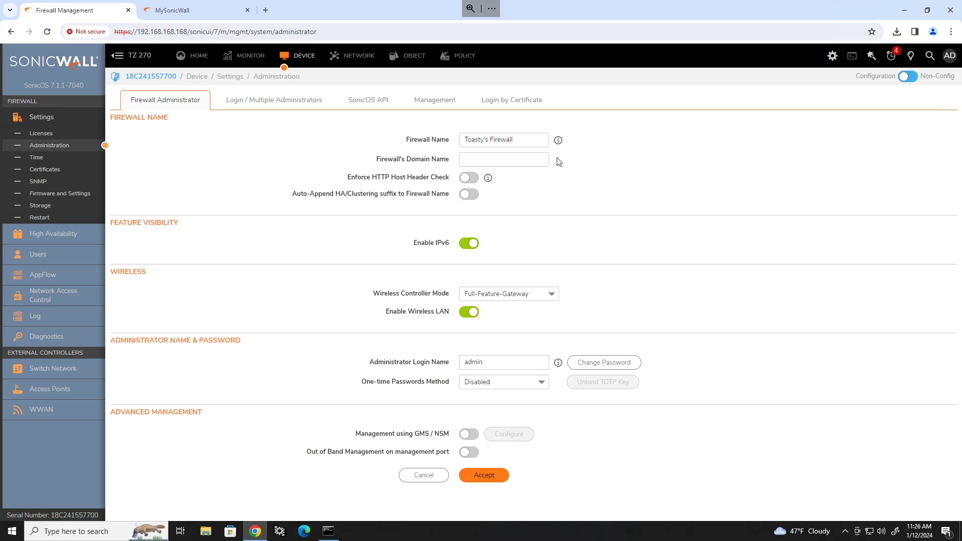
Set the firewall's domain name to toasty.local and accept the changes.
{"action": "left_click", "coordinate": [537, 157]}
{"action": "left_click", "coordinate": [627, 161]}
{"action": "left_click", "coordinate": [531, 159]}
{"action": "type", "text": "toasty.local"}
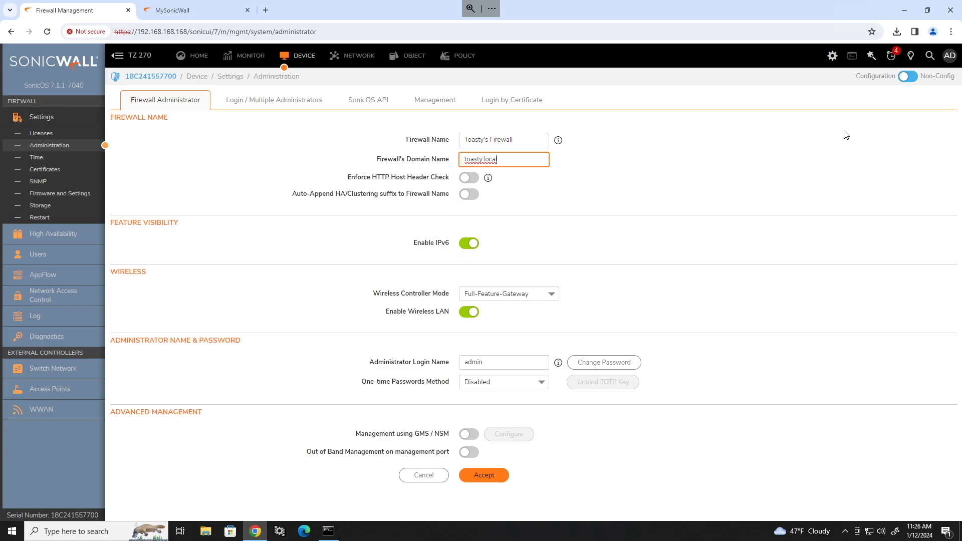
{"action": "left_click", "coordinate": [531, 286]}
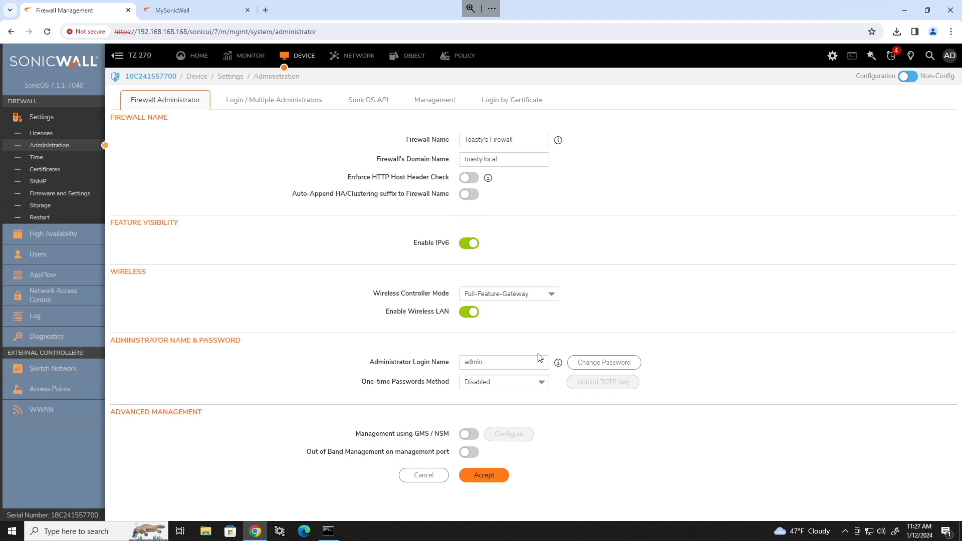
{"action": "left_click", "coordinate": [484, 477]}
Change the admin inactivity logout timeout from 5 to 30 minutes.
{"action": "left_click", "coordinate": [267, 102]}
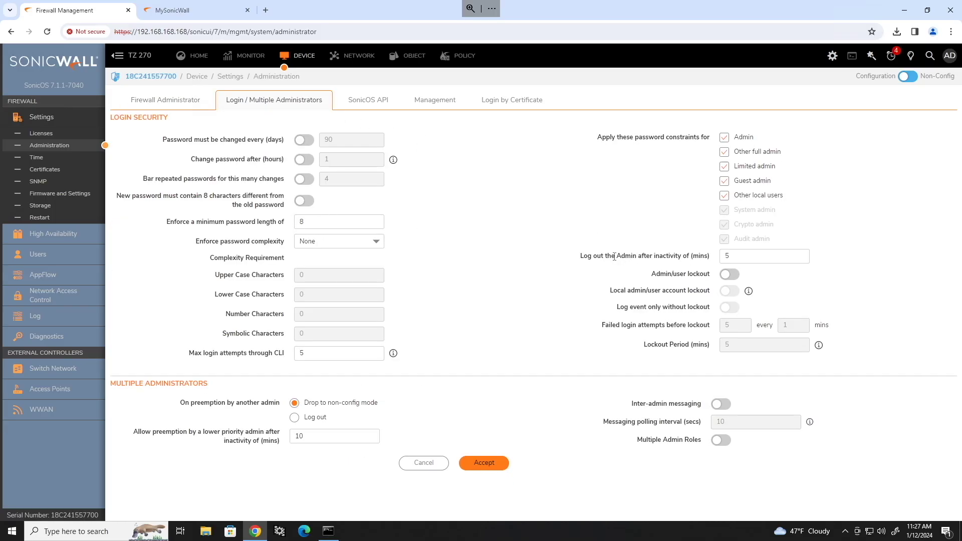
{"action": "left_click", "coordinate": [708, 261]}
{"action": "double_click", "coordinate": [749, 260]}
{"action": "type", "text": "30"}
{"action": "left_click", "coordinate": [852, 271]}
Save the 30-minute inactivity logout in the login security settings.
{"action": "left_click", "coordinate": [709, 257]}
{"action": "left_click", "coordinate": [563, 257]}
{"action": "left_click", "coordinate": [486, 462]}
On the Management settings, change the HTTPS port from 443 to 444.
{"action": "left_click", "coordinate": [442, 102]}
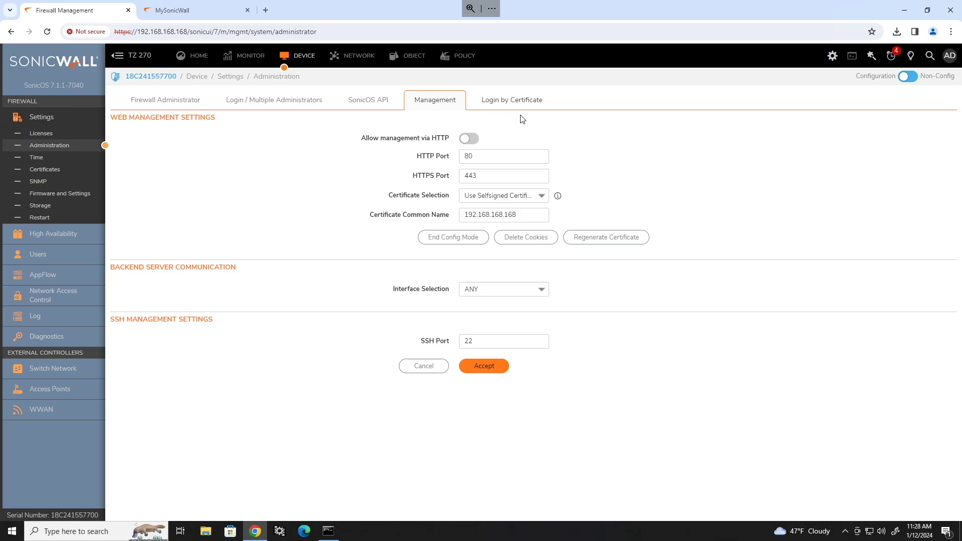
{"action": "double_click", "coordinate": [482, 178]}
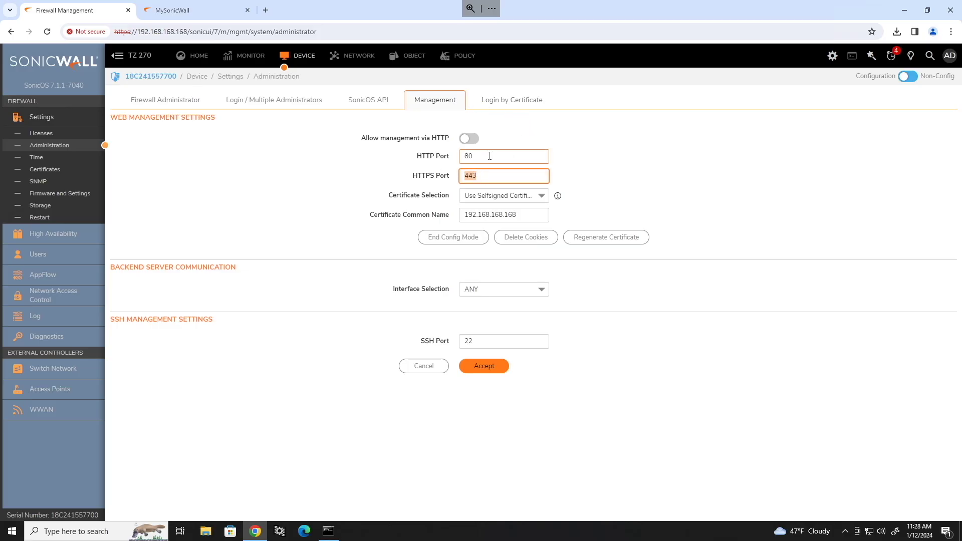
{"action": "double_click", "coordinate": [490, 156]}
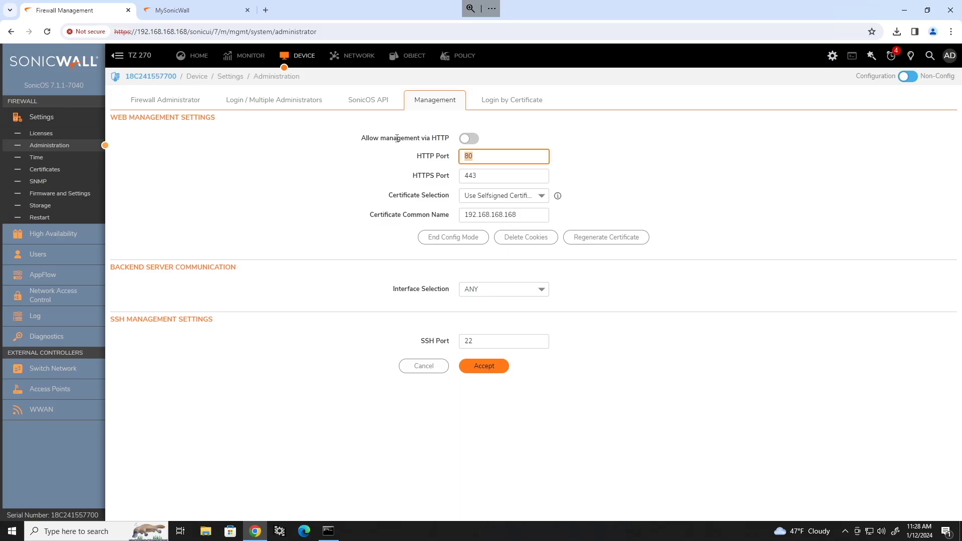
{"action": "left_click_drag", "start_coordinate": [432, 138], "coordinate": [449, 139]}
{"action": "left_click", "coordinate": [489, 177]}
{"action": "left_click", "coordinate": [489, 175]}
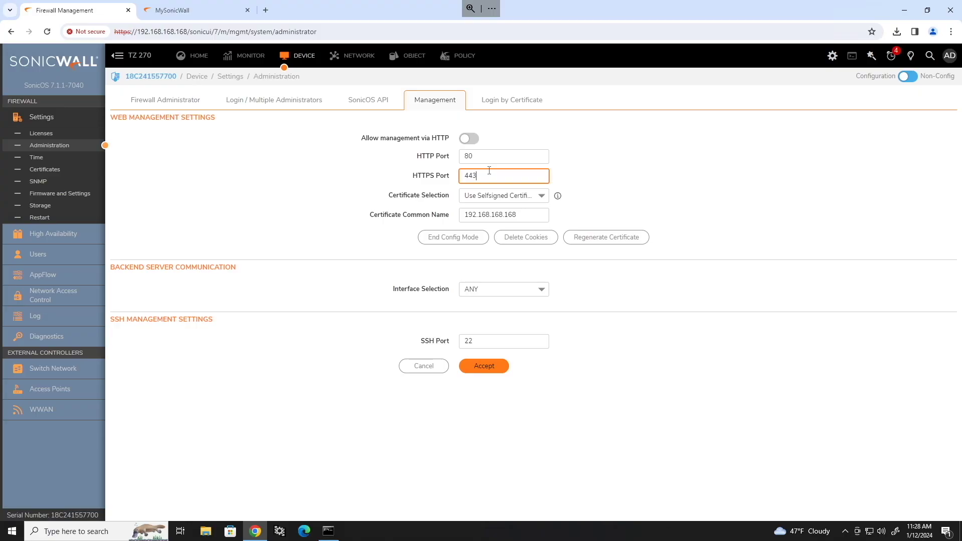
{"action": "key", "text": "BackSpace"}
{"action": "type", "text": "4"}
Change the HTTP port from 80 to 81 and accept the new management ports.
{"action": "left_click", "coordinate": [492, 158]}
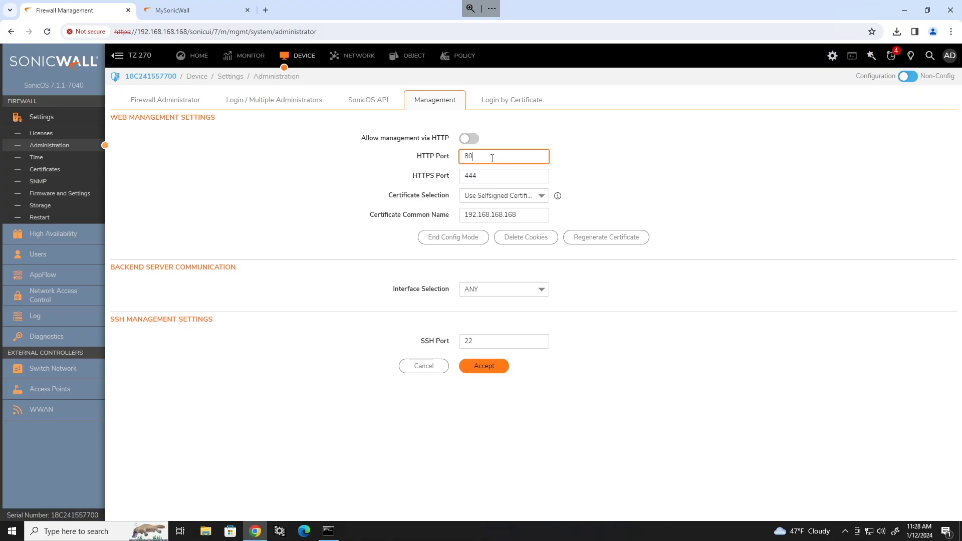
{"action": "key", "text": "BackSpace"}
{"action": "type", "text": "1"}
{"action": "left_click", "coordinate": [502, 197]}
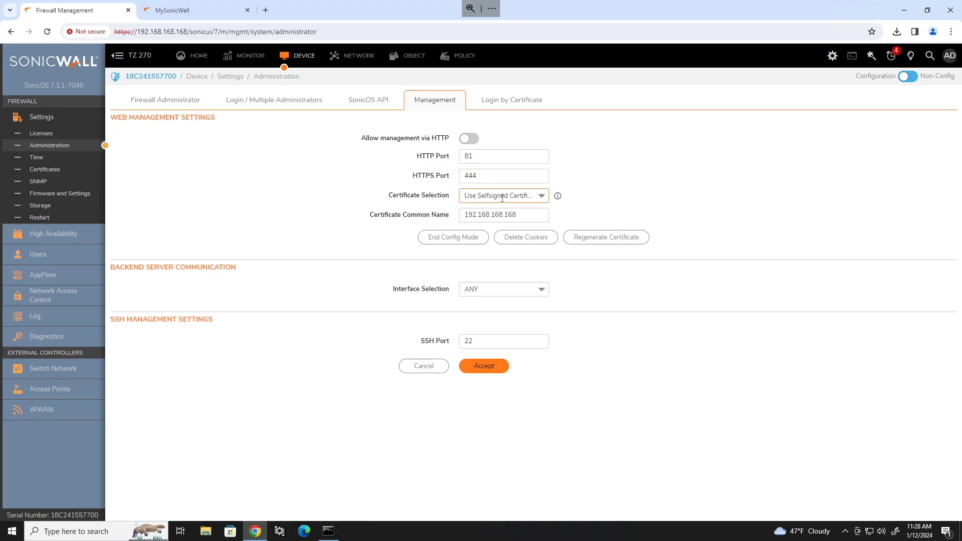
{"action": "left_click", "coordinate": [506, 216]}
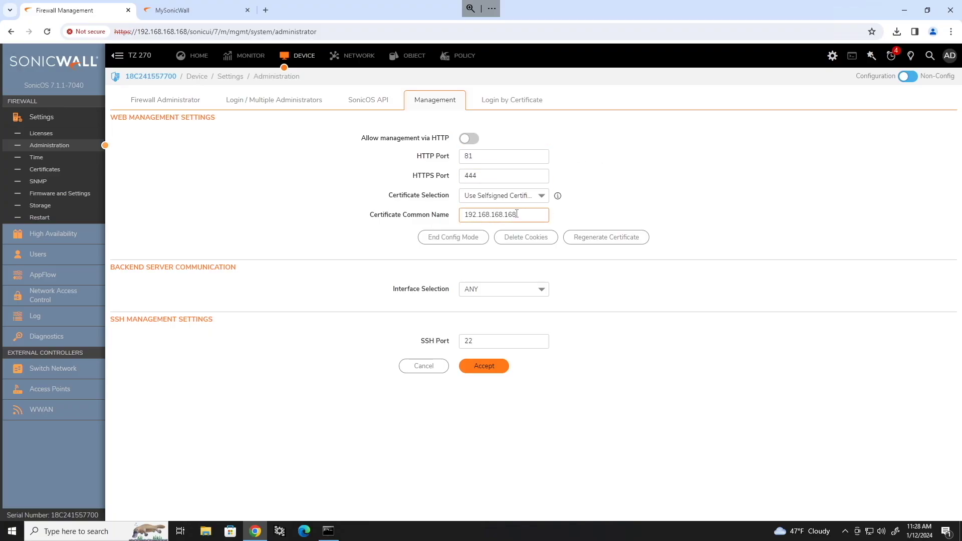
{"action": "left_click", "coordinate": [630, 180]}
{"action": "left_click", "coordinate": [484, 366]}
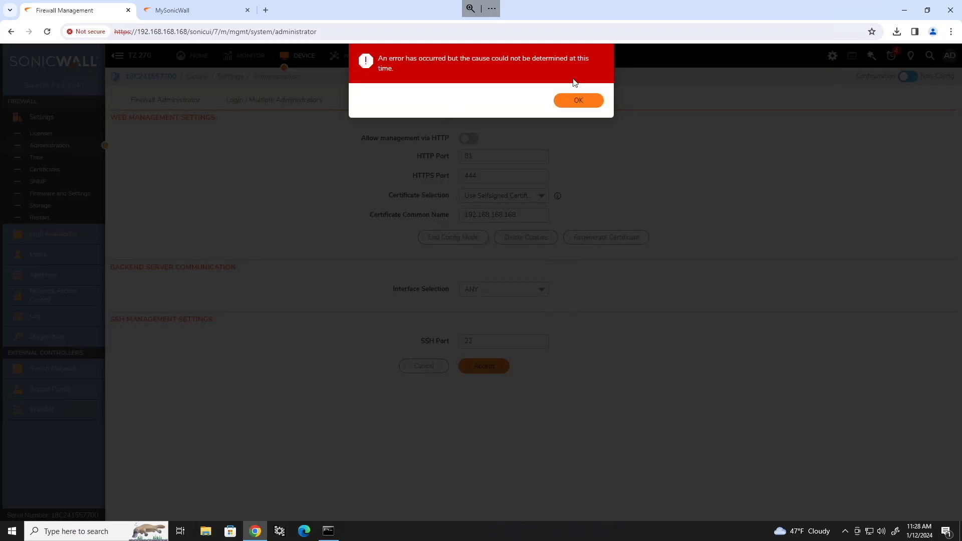
Dismiss the undetermined-cause error and reload the management page.
{"action": "left_click", "coordinate": [579, 101]}
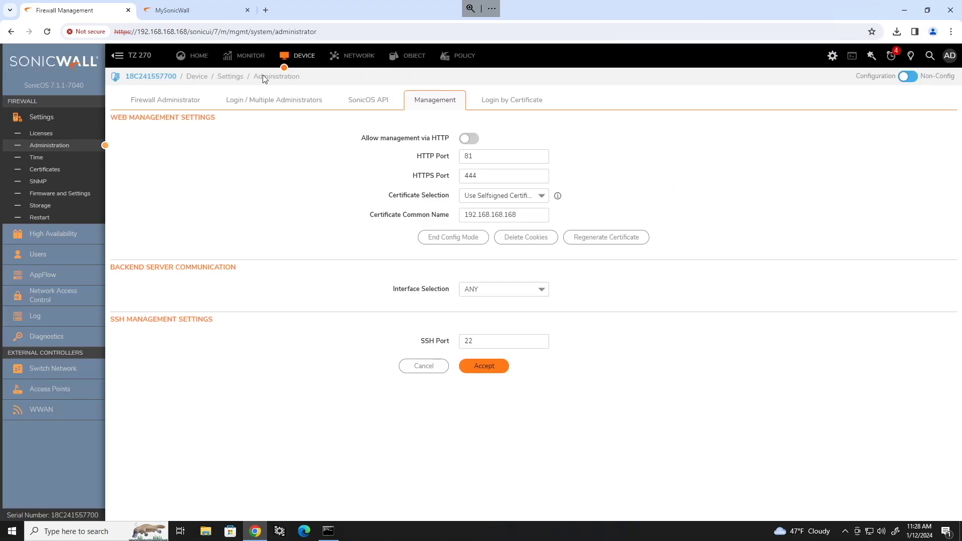
{"action": "left_click", "coordinate": [219, 31]}
{"action": "key", "text": "Return"}
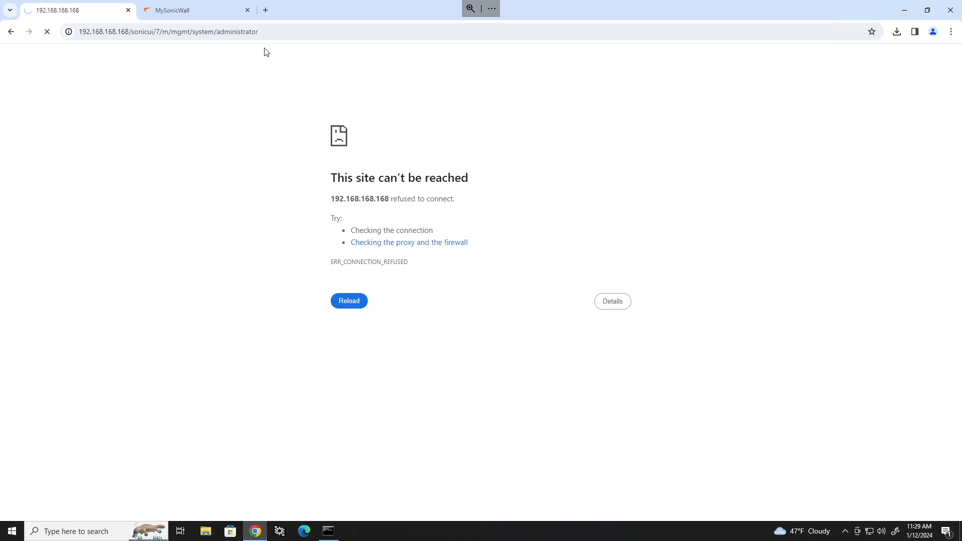
{"action": "left_click", "coordinate": [263, 32]}
{"action": "left_click_drag", "start_coordinate": [296, 31], "coordinate": [153, 32]}
{"action": "key", "text": "BackSpace"}
{"action": "key", "text": "BackSpace"}
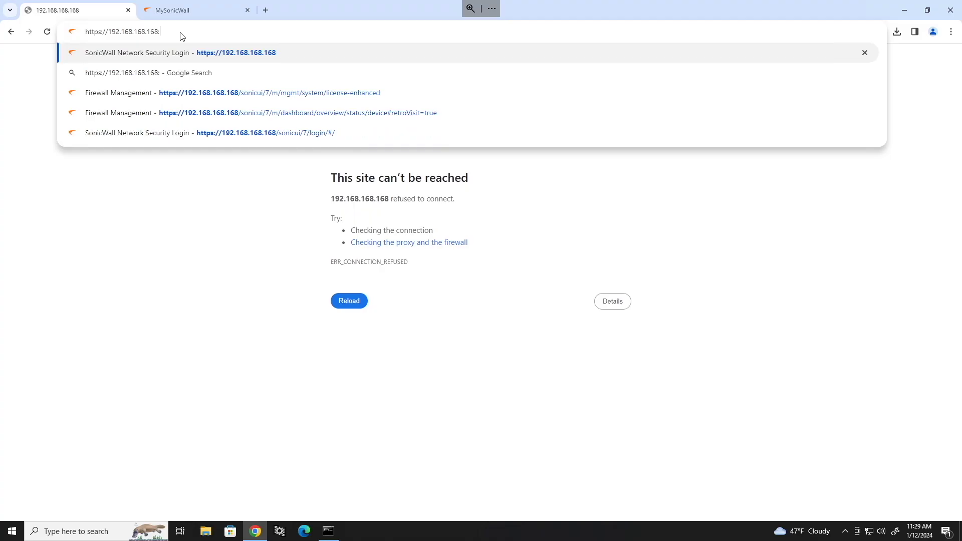
{"action": "type", "text": ":444"}
{"action": "key", "text": "Return"}
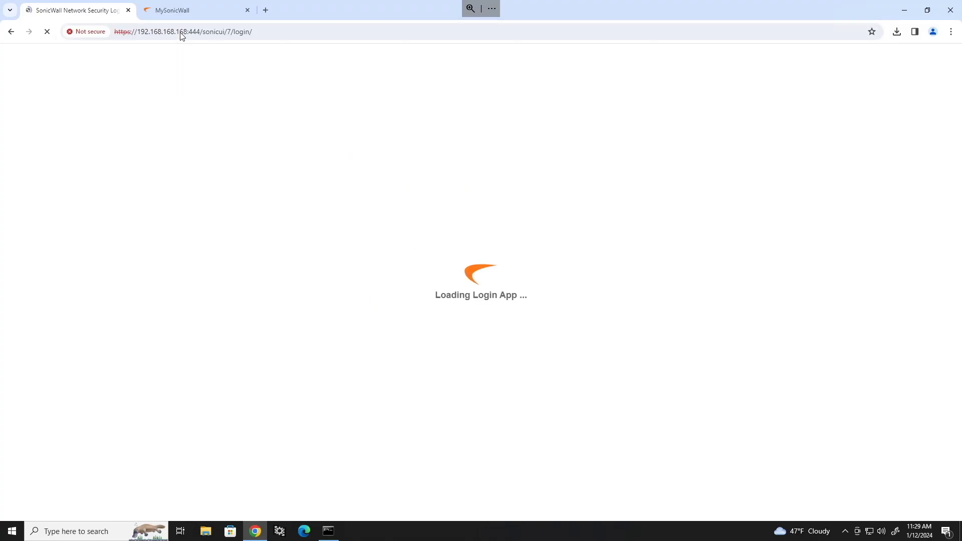
{"action": "key", "text": "Return"}
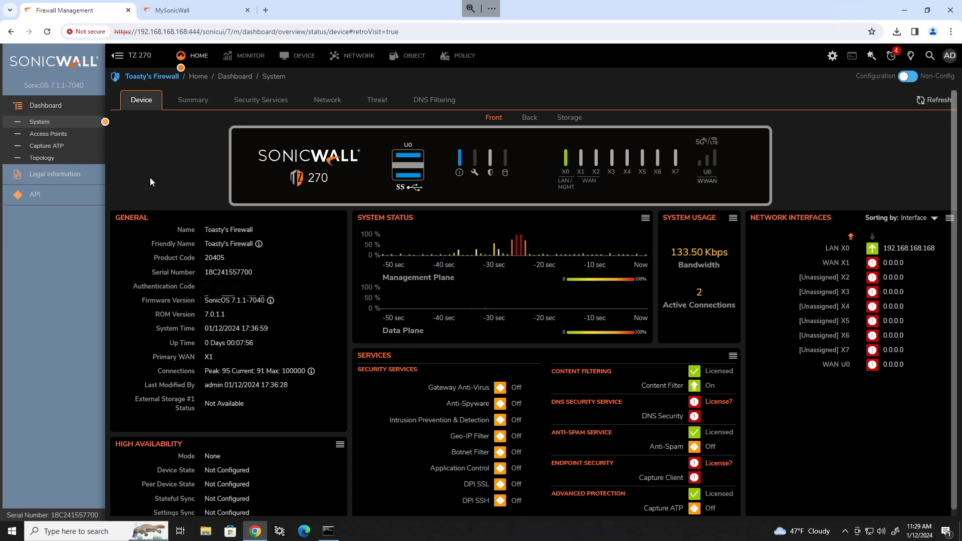
{"action": "left_click", "coordinate": [301, 56]}
Change the Time Zone to Central Time (US & Canada) and save it.
{"action": "left_click", "coordinate": [37, 157]}
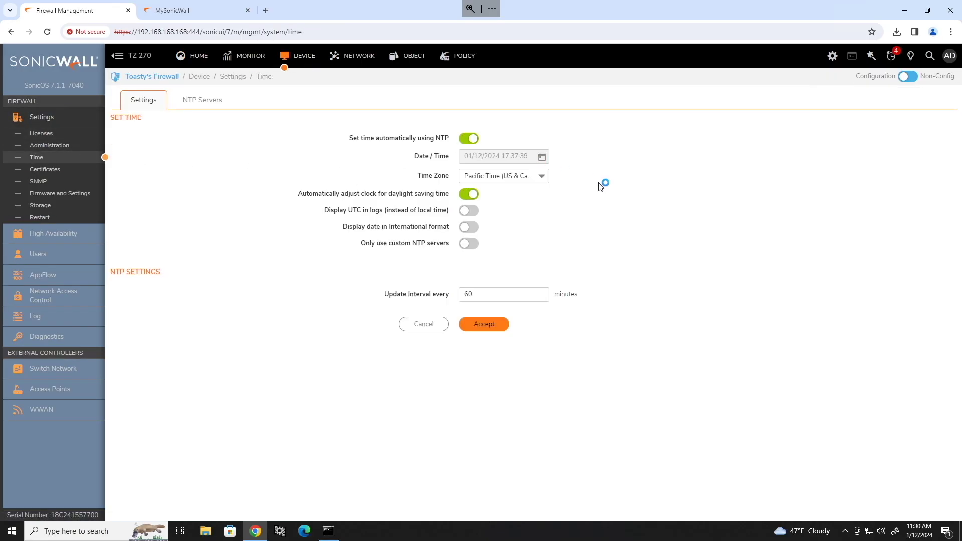
{"action": "left_click", "coordinate": [546, 178]}
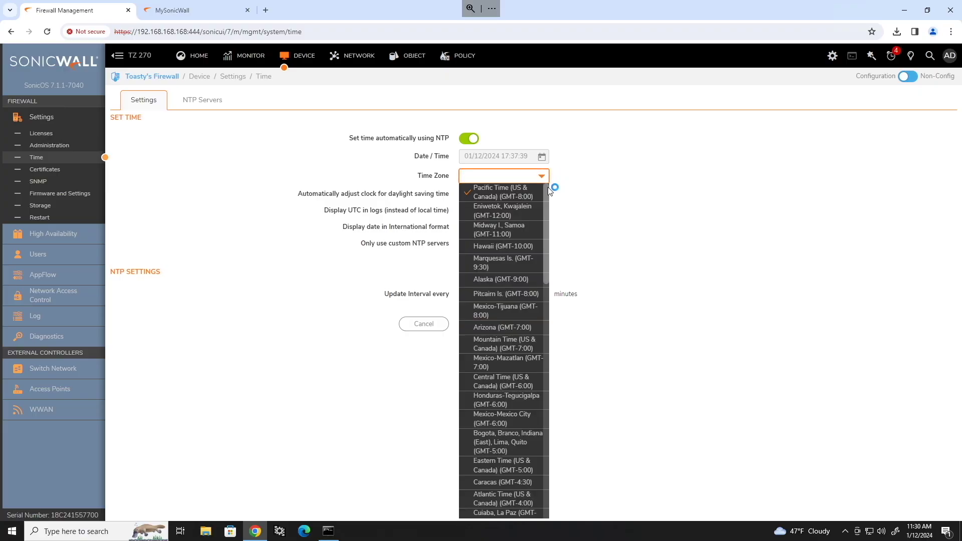
{"action": "left_click", "coordinate": [508, 382]}
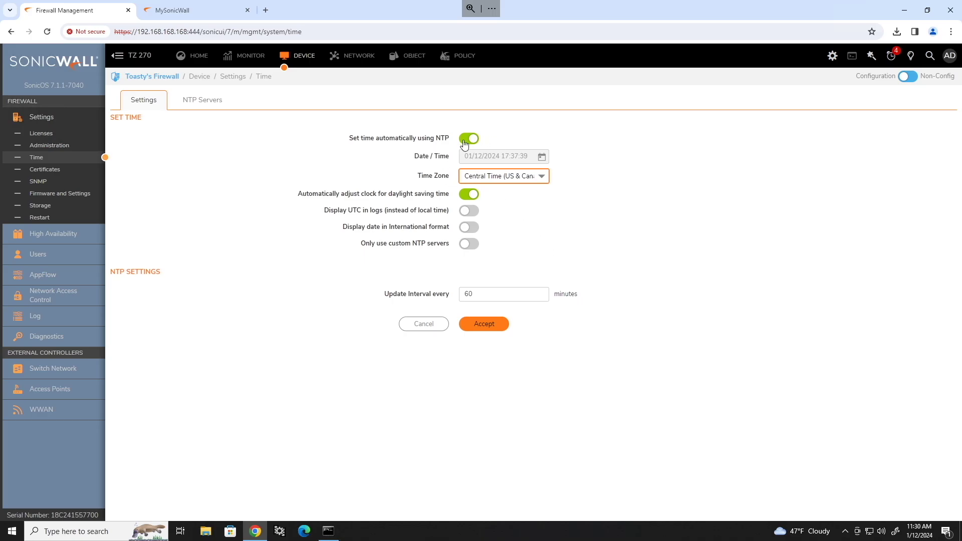
{"action": "left_click", "coordinate": [487, 326]}
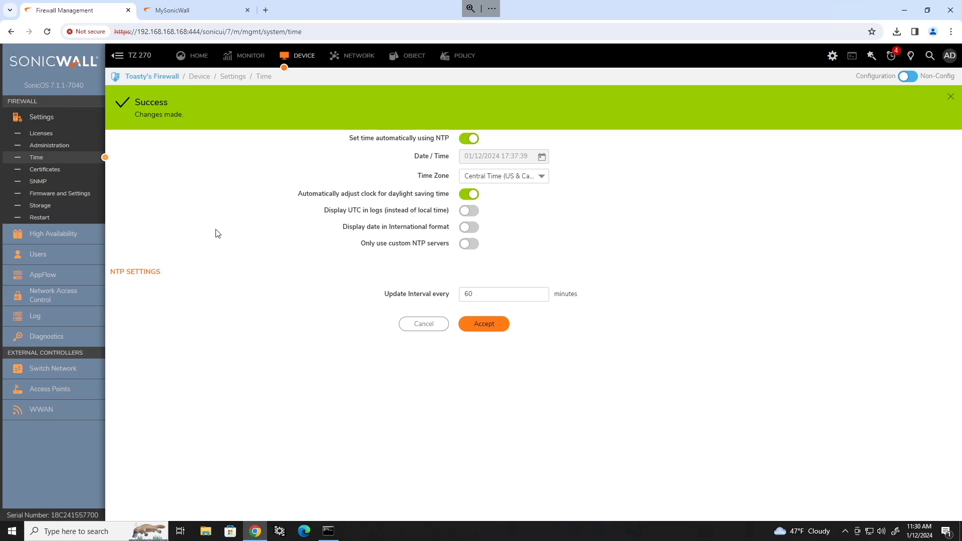
{"action": "left_click", "coordinate": [204, 100]}
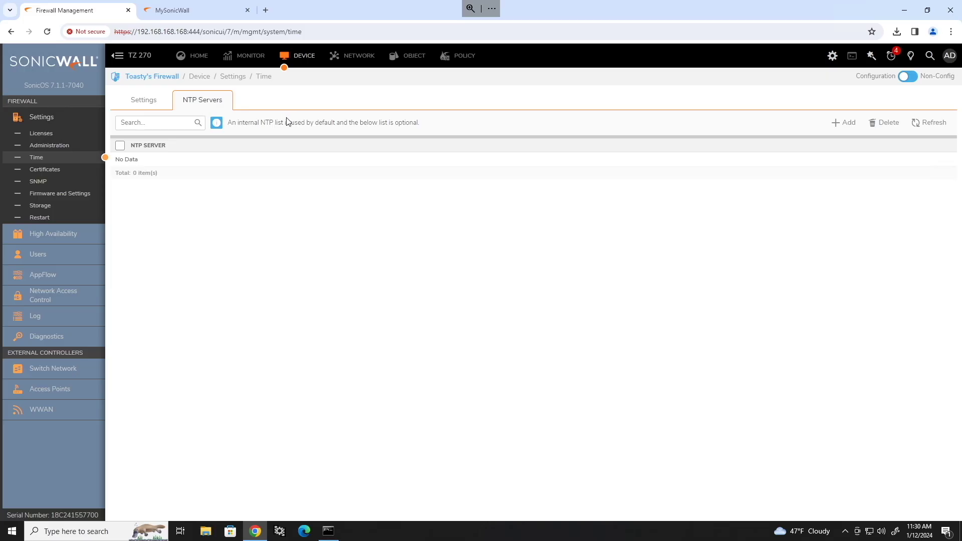
{"action": "left_click", "coordinate": [154, 102]}
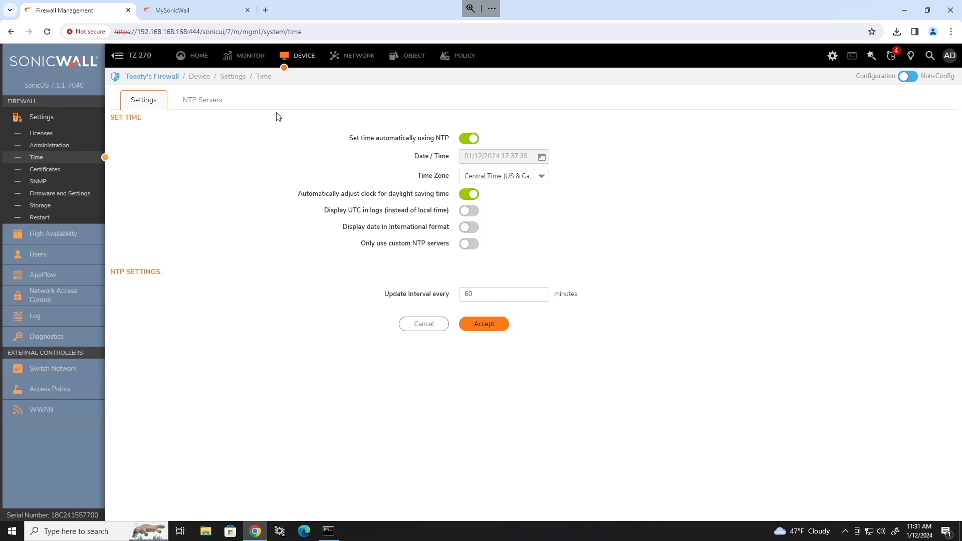
Go to Security Services > Summary in the sidebar.
{"action": "left_click", "coordinate": [469, 56]}
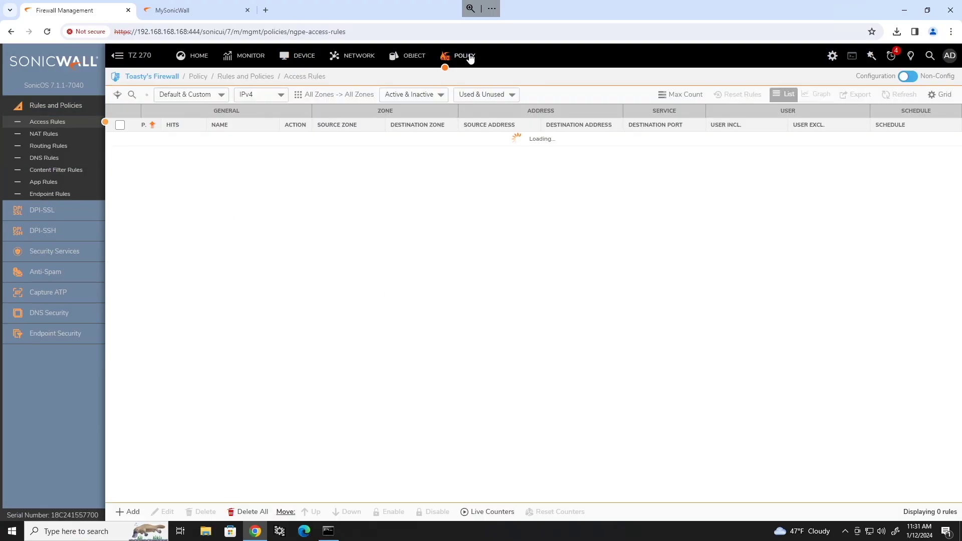
{"action": "left_click", "coordinate": [53, 252]}
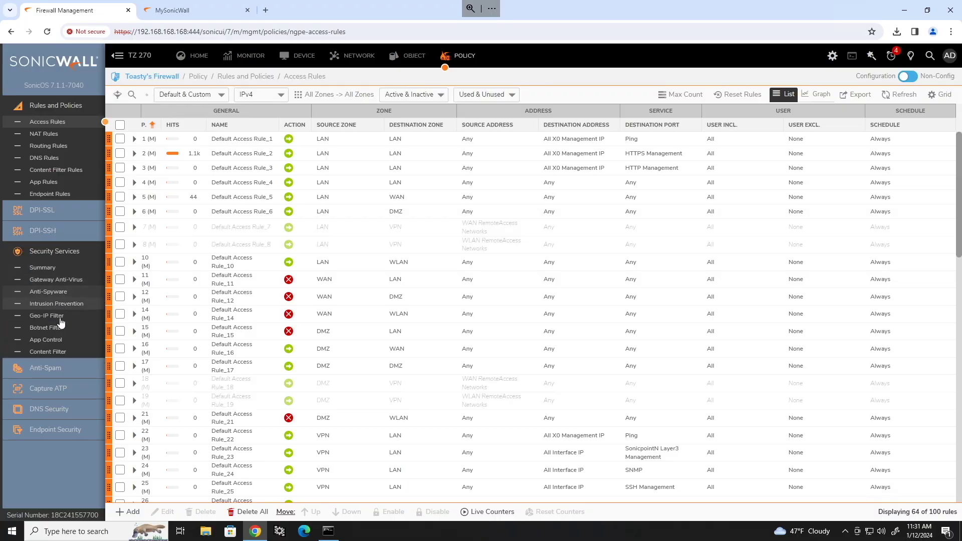
{"action": "left_click", "coordinate": [42, 267]}
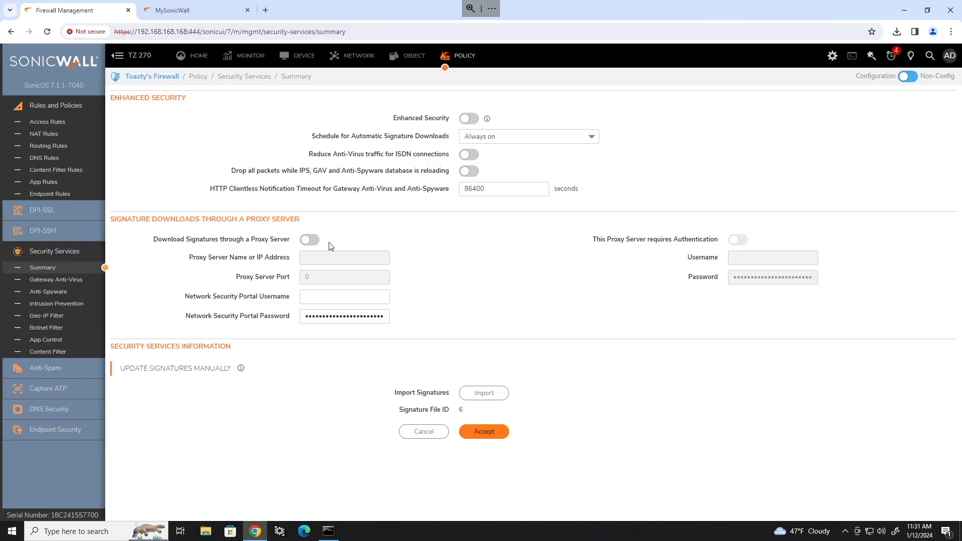
Turn on Gateway Anti-Virus and Anti-Spyware, saving Anti-Spyware as enabled.
{"action": "left_click", "coordinate": [56, 283]}
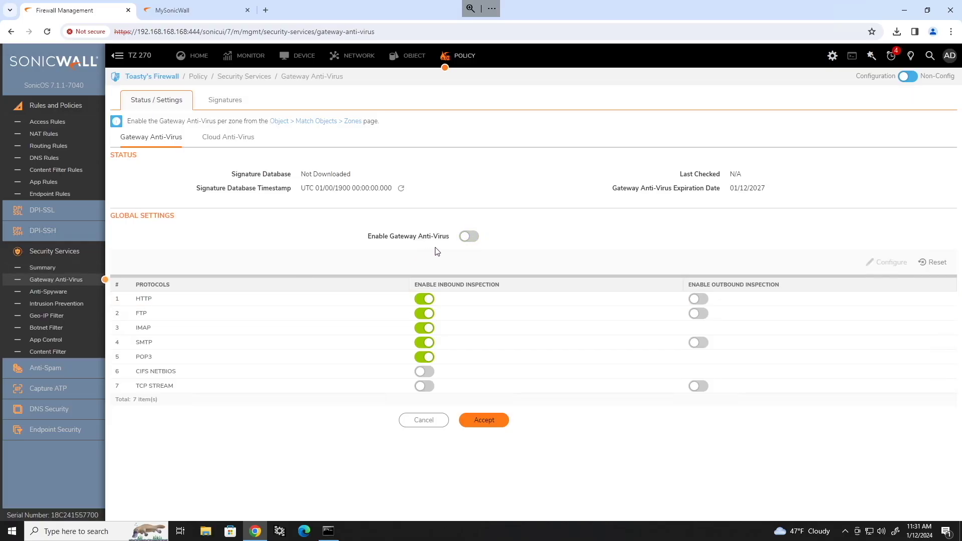
{"action": "left_click", "coordinate": [471, 238]}
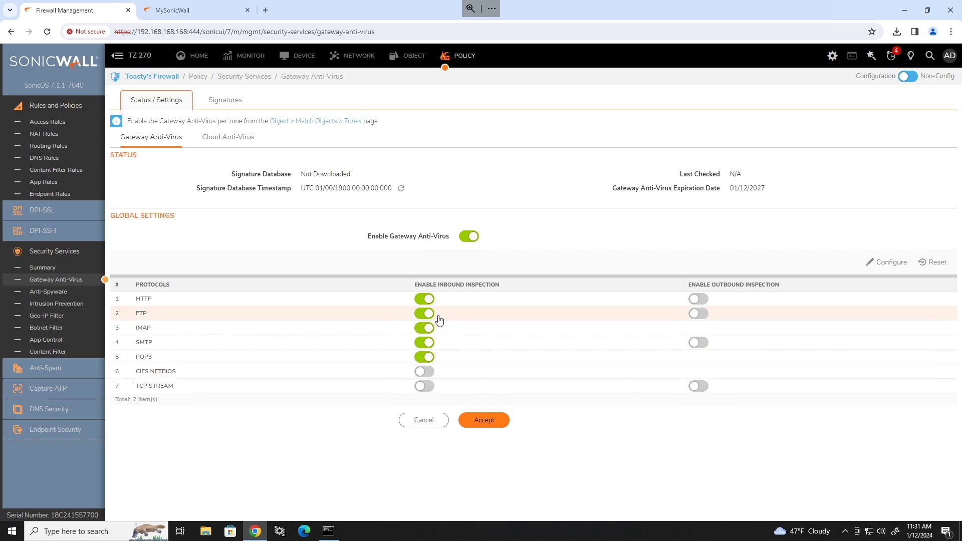
{"action": "left_click", "coordinate": [56, 291]}
{"action": "left_click", "coordinate": [469, 250]}
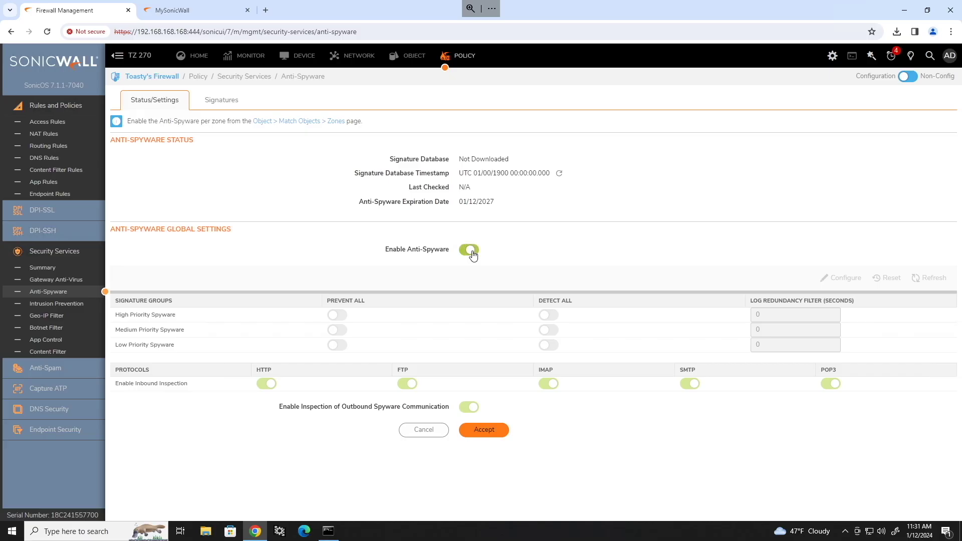
{"action": "left_click", "coordinate": [484, 429]}
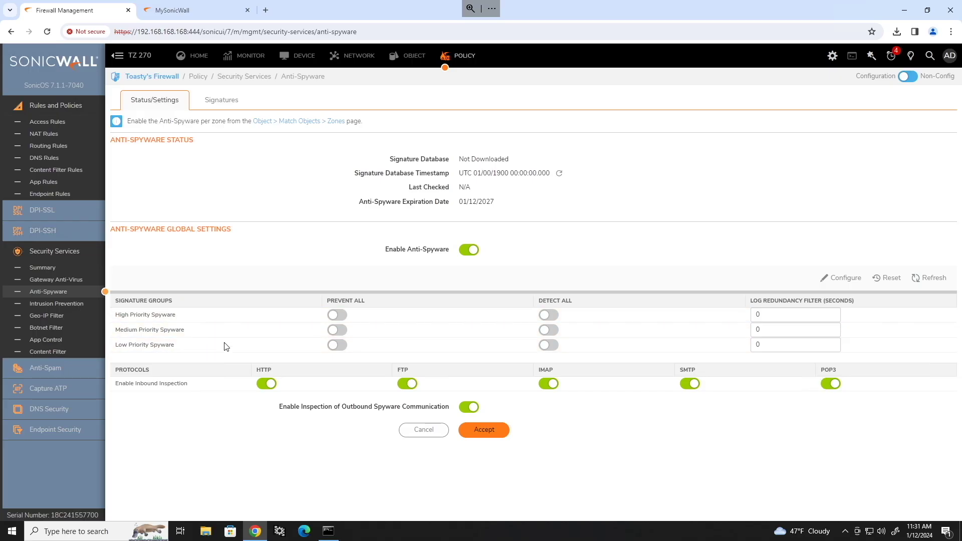
Prevent all high-priority spyware, detect all high, medium and low groups, and save.
{"action": "left_click", "coordinate": [339, 315]}
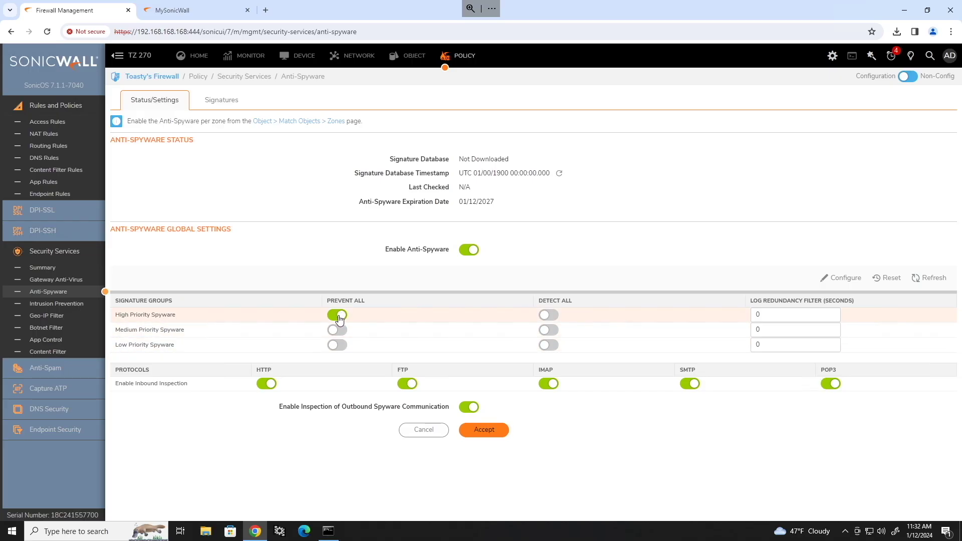
{"action": "left_click", "coordinate": [551, 317]}
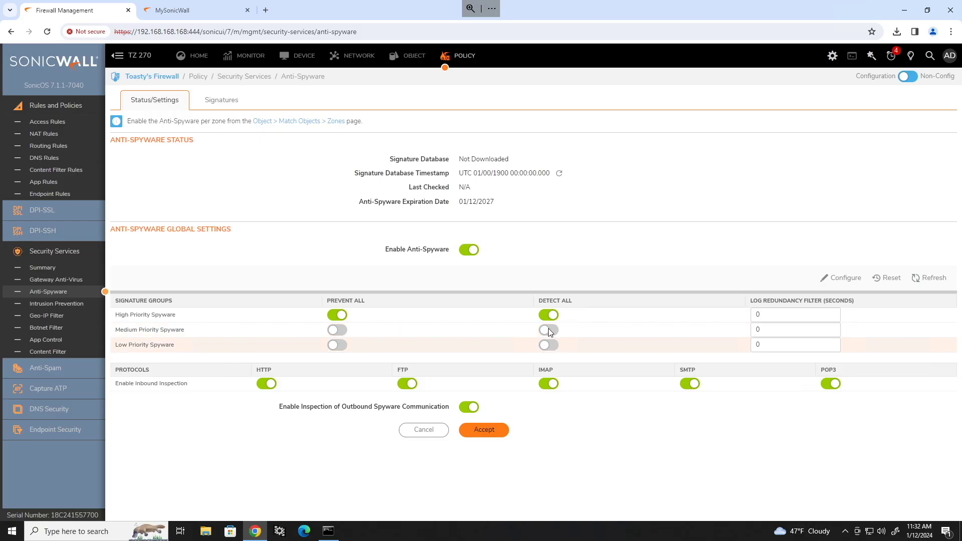
{"action": "left_click", "coordinate": [549, 329]}
{"action": "left_click", "coordinate": [549, 344]}
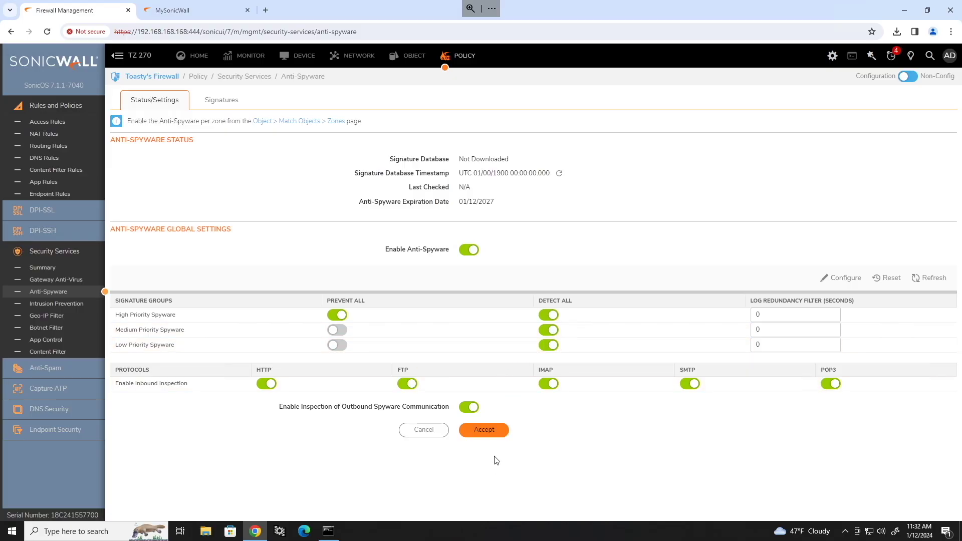
{"action": "left_click", "coordinate": [502, 433]}
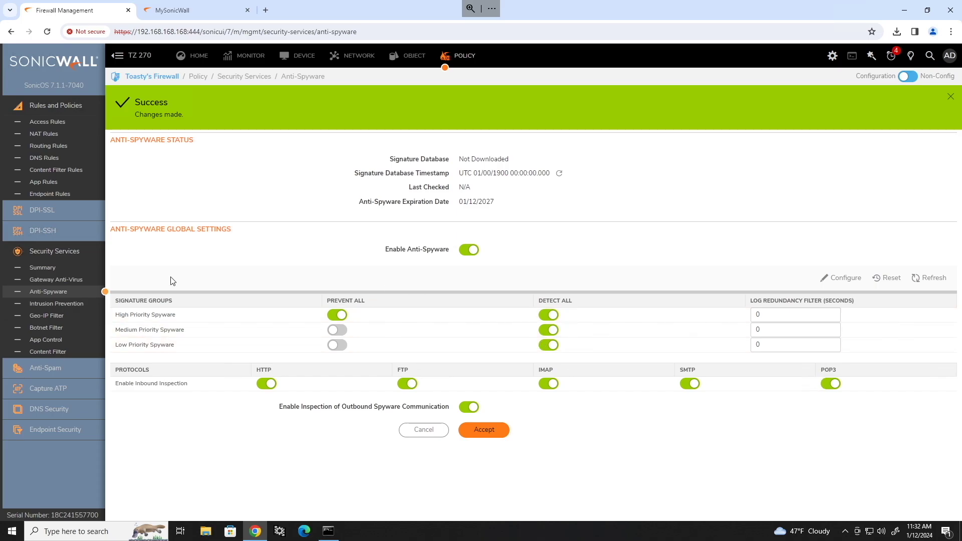
{"action": "left_click", "coordinate": [76, 304]}
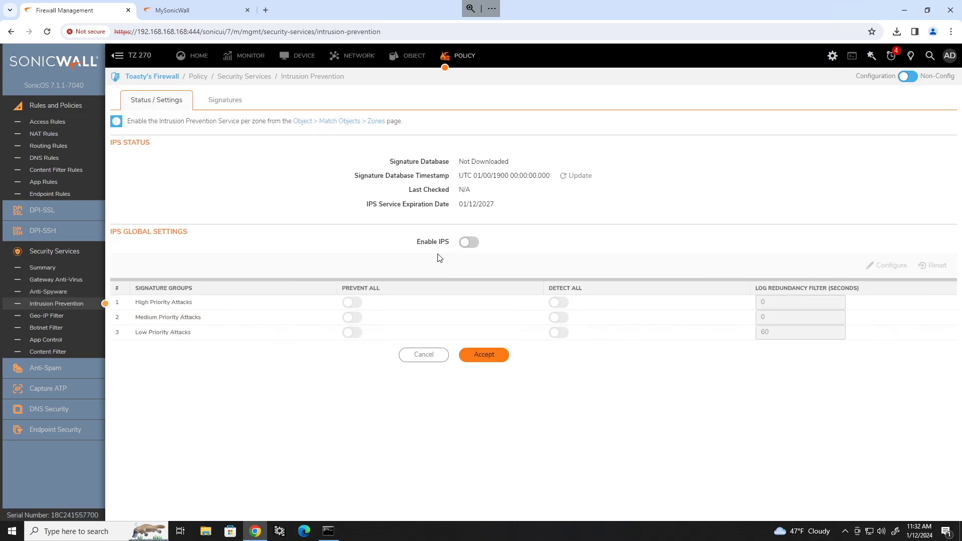
Enable IPS, prevent all high-priority attacks, detect all high, medium and low, and save.
{"action": "left_click", "coordinate": [472, 245]}
{"action": "left_click", "coordinate": [492, 354]}
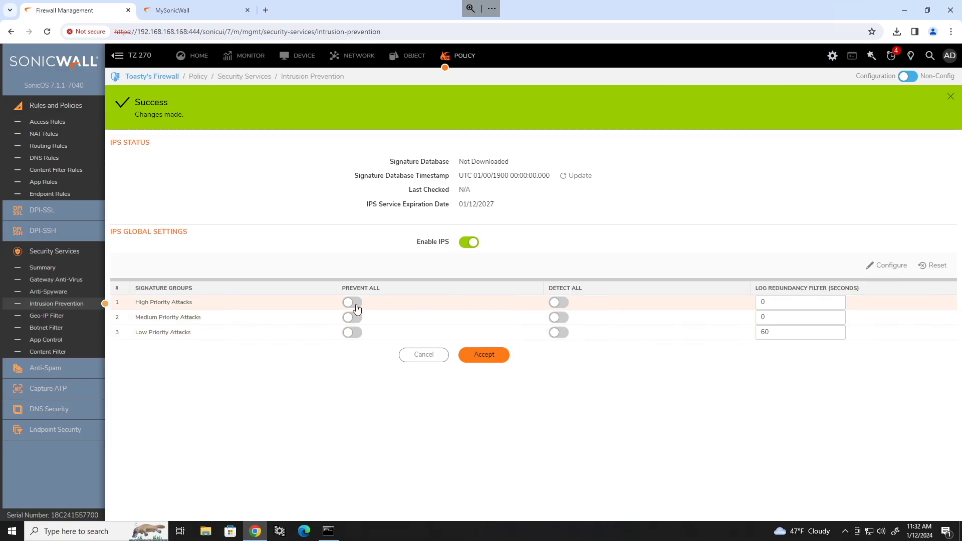
{"action": "left_click", "coordinate": [353, 304]}
{"action": "left_click", "coordinate": [558, 303]}
{"action": "left_click", "coordinate": [557, 317]}
{"action": "left_click", "coordinate": [558, 332]}
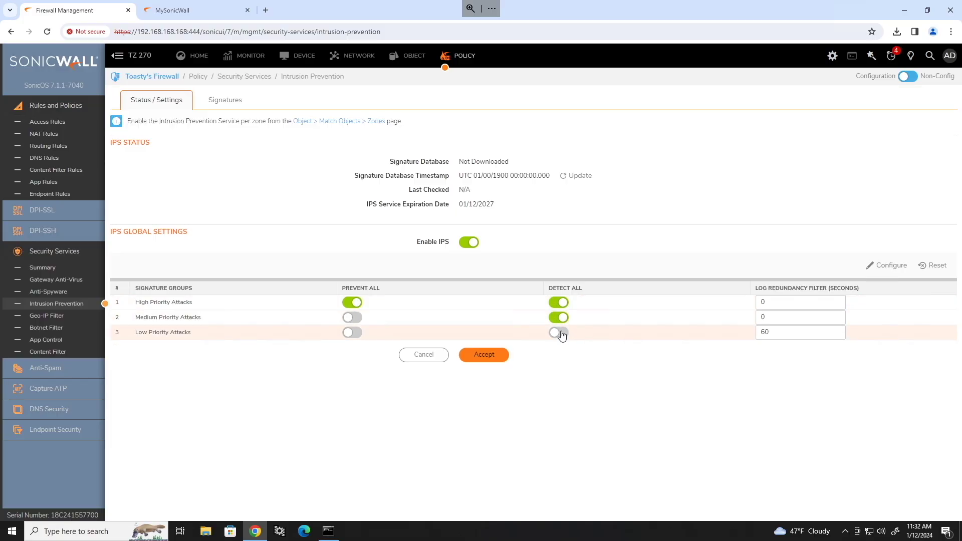
{"action": "left_click", "coordinate": [489, 355]}
{"action": "left_click", "coordinate": [59, 316]}
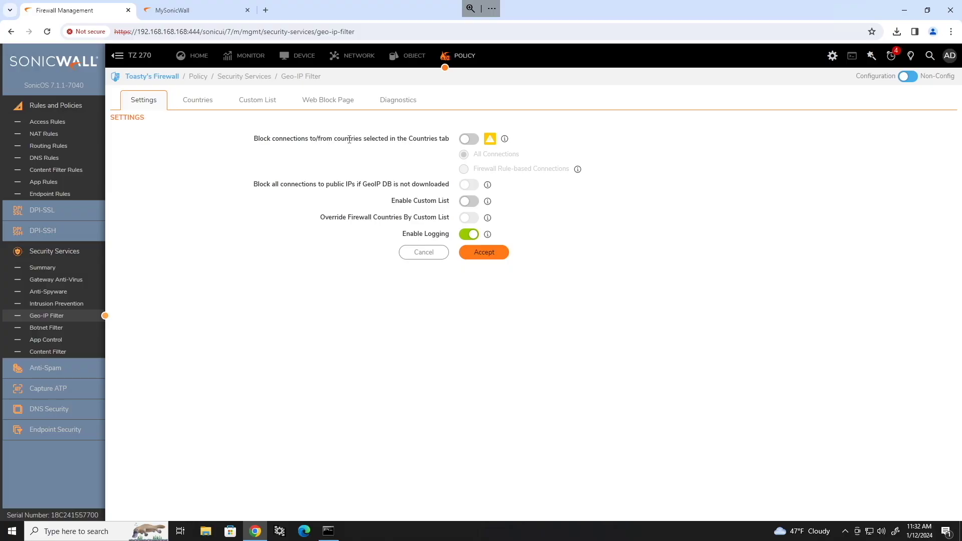
Enable blocking of connections to/from selected countries, save it, and show the Countries lists.
{"action": "left_click", "coordinate": [462, 141]}
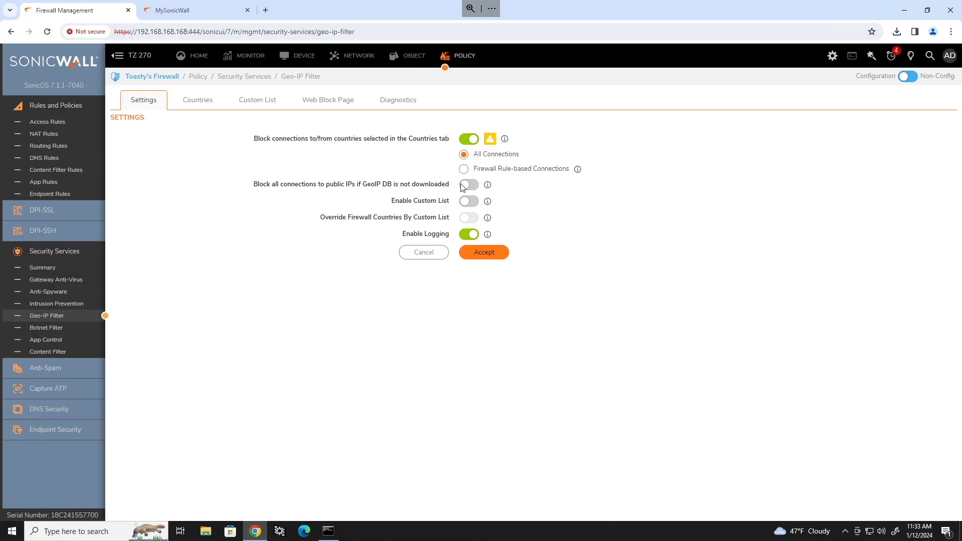
{"action": "left_click", "coordinate": [485, 256]}
{"action": "left_click", "coordinate": [201, 101]}
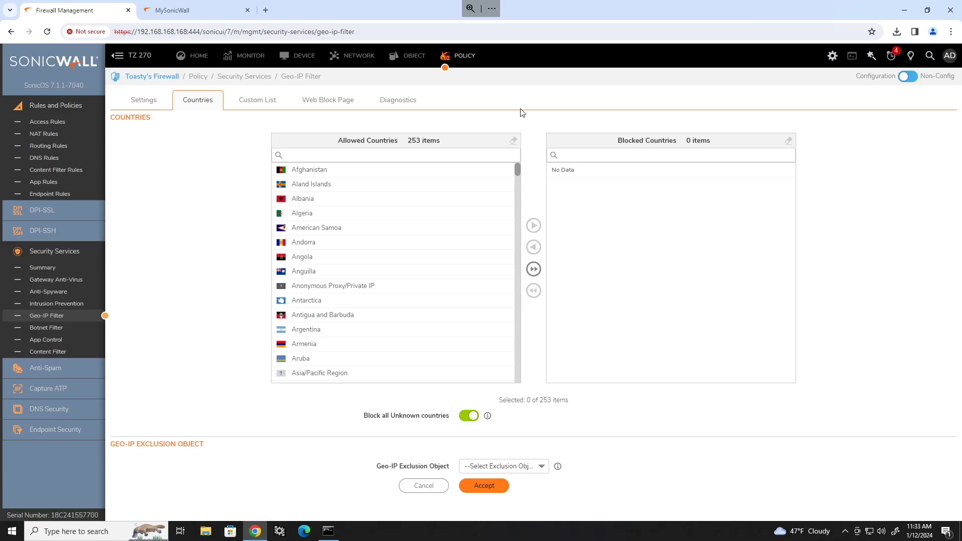
Search 'top spam count' in a new tab and open the Spamhaus worst spam countries page.
{"action": "left_click", "coordinate": [265, 11]}
{"action": "type", "text": "top spam coun"}
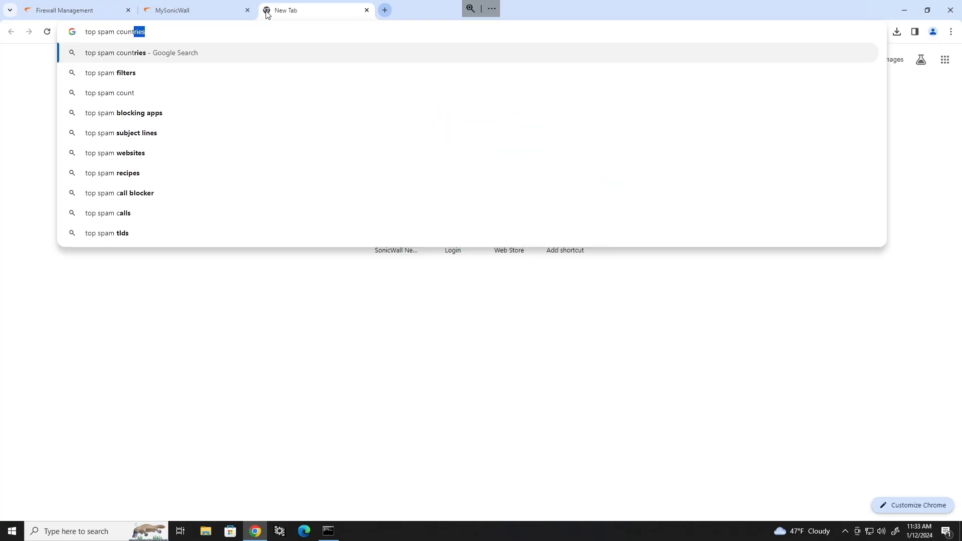
{"action": "type", "text": "t"}
{"action": "key", "text": "Return"}
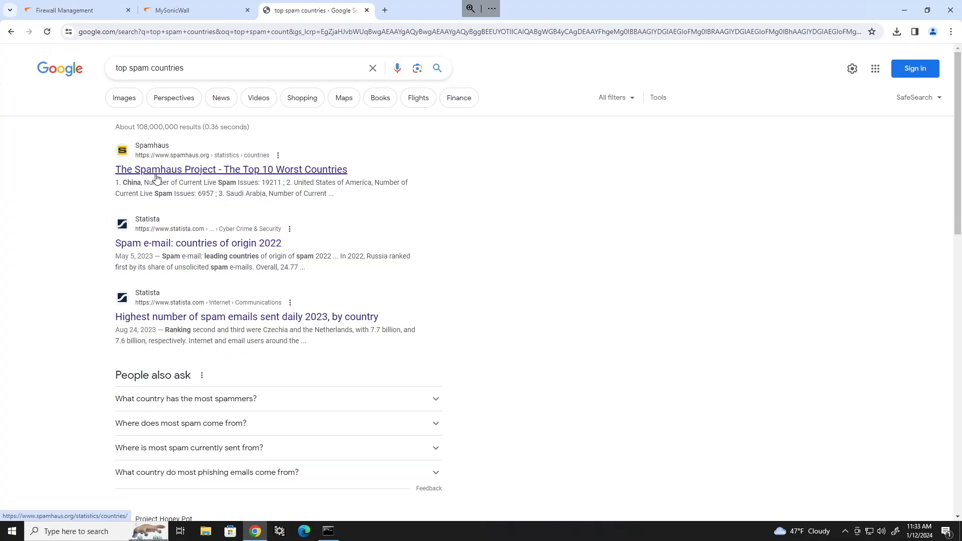
{"action": "left_click", "coordinate": [228, 169]}
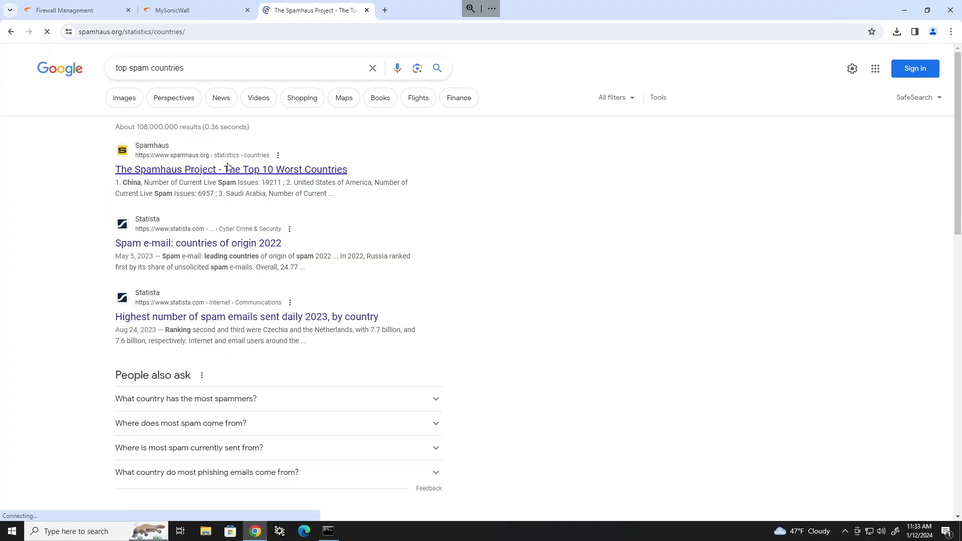
Review the top 10 list, marking United States of America, Germany and France.
{"action": "scroll", "coordinate": [657, 281], "scroll_direction": "down", "scroll_amount": 2}
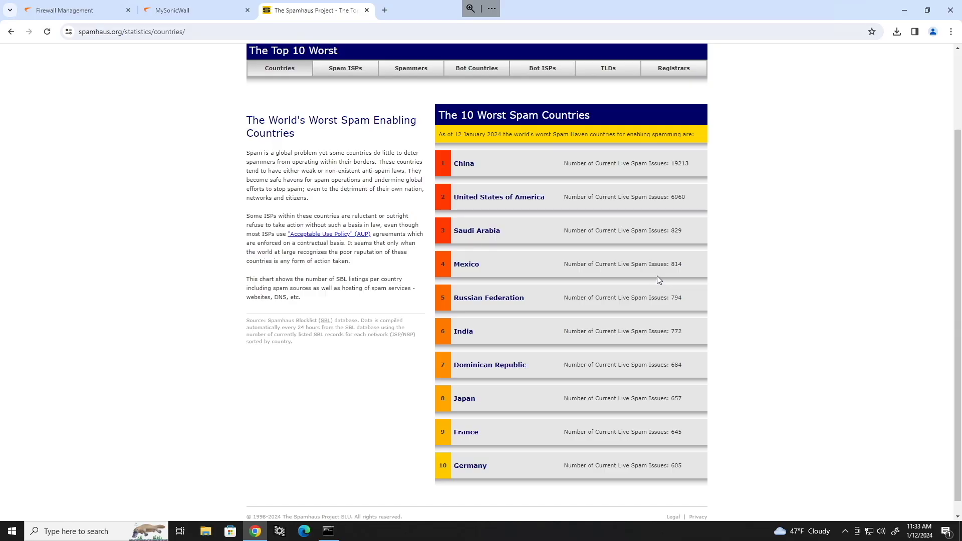
{"action": "left_click_drag", "start_coordinate": [554, 202], "coordinate": [440, 200]}
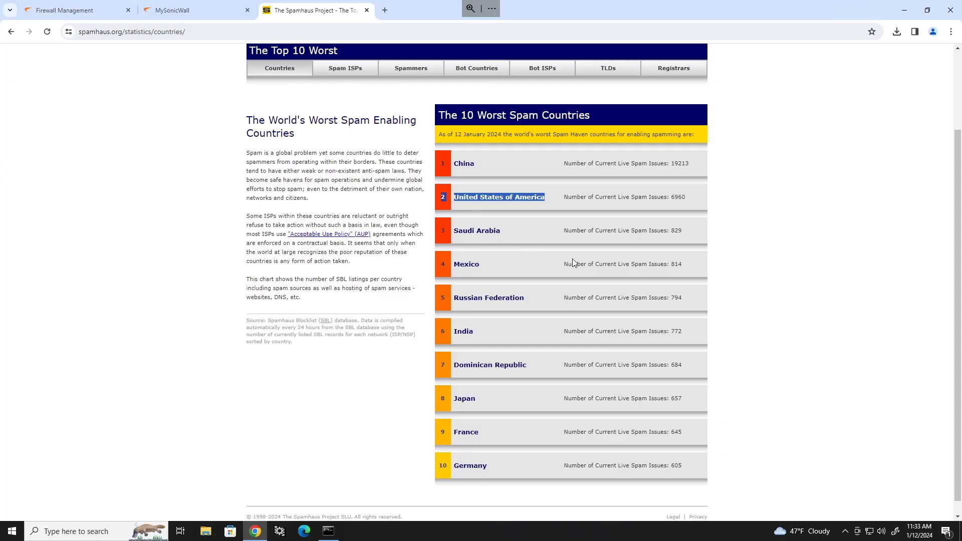
{"action": "left_click", "coordinate": [472, 463]}
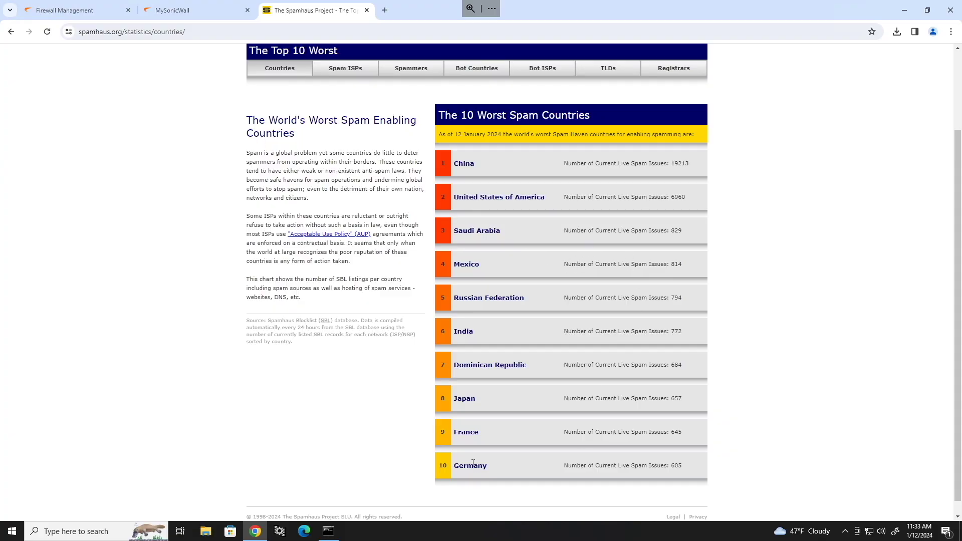
{"action": "double_click", "coordinate": [472, 463]}
{"action": "double_click", "coordinate": [465, 432]}
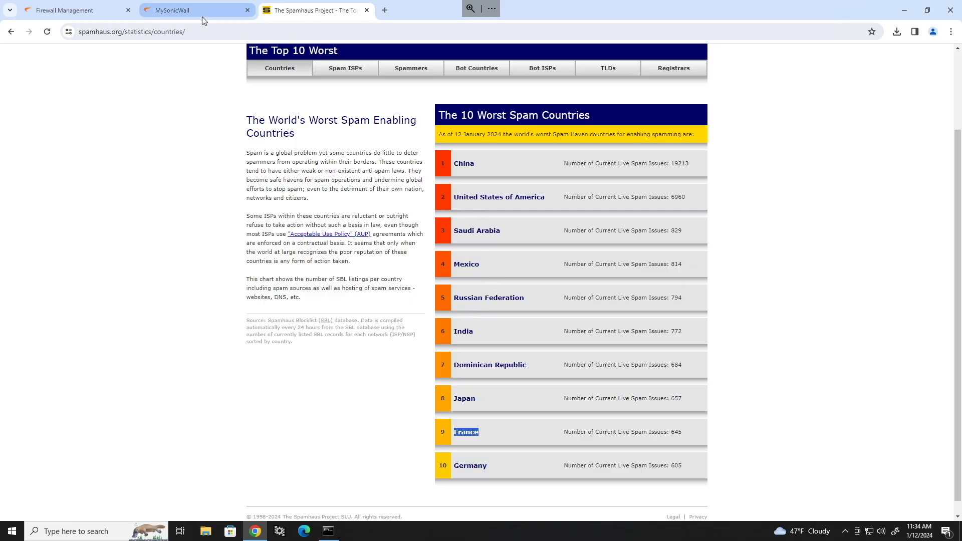
Back on the firewall, search 'chin' and move China to Blocked Countries.
{"action": "left_click", "coordinate": [65, 11]}
{"action": "left_click", "coordinate": [496, 152]}
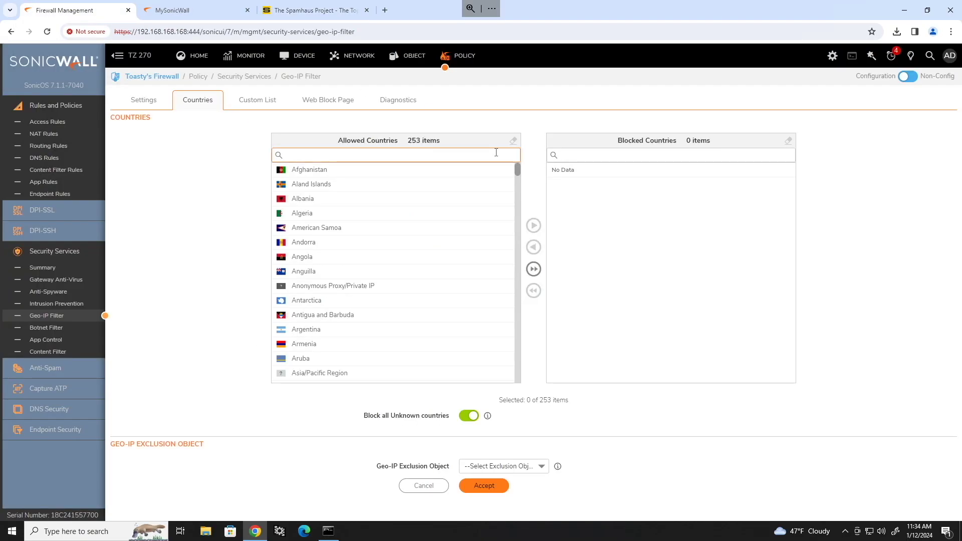
{"action": "left_click", "coordinate": [598, 189]}
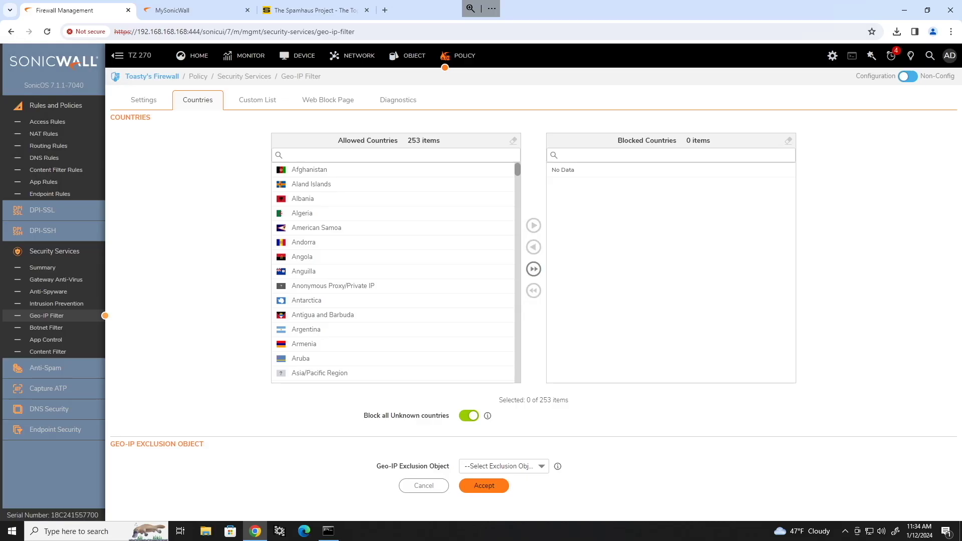
{"action": "type", "text": "chin"}
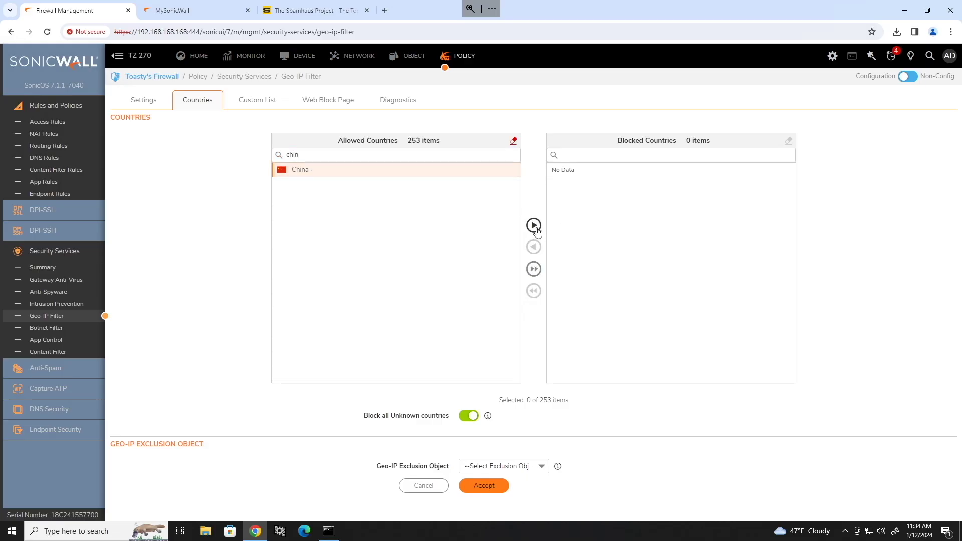
{"action": "left_click", "coordinate": [533, 226]}
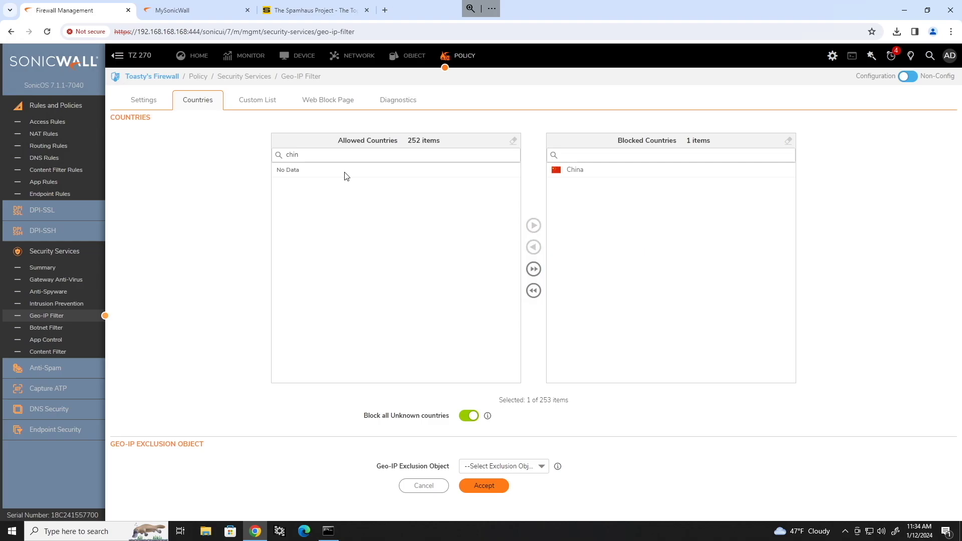
Search 'russ' and move Russian Federation to Blocked Countries.
{"action": "left_click", "coordinate": [341, 155]}
{"action": "double_click", "coordinate": [338, 156]}
{"action": "type", "text": "russ"}
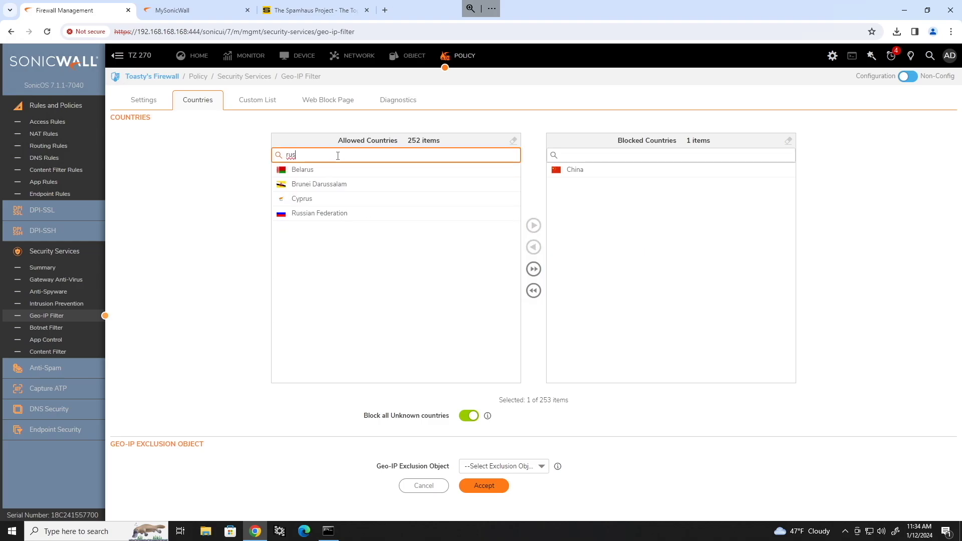
{"action": "left_click", "coordinate": [330, 184]}
{"action": "left_click", "coordinate": [534, 225]}
{"action": "double_click", "coordinate": [319, 155]}
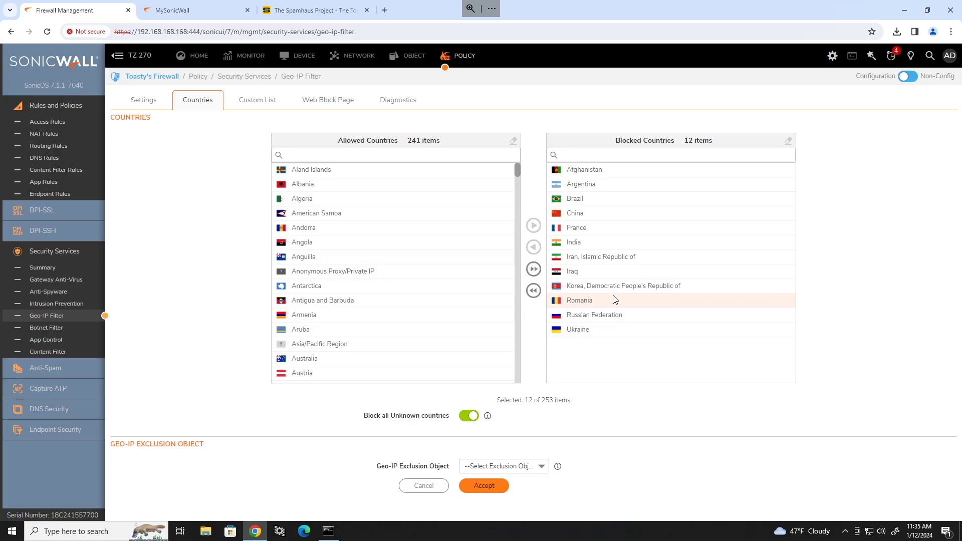
{"action": "mouse_move", "coordinate": [292, 4]}
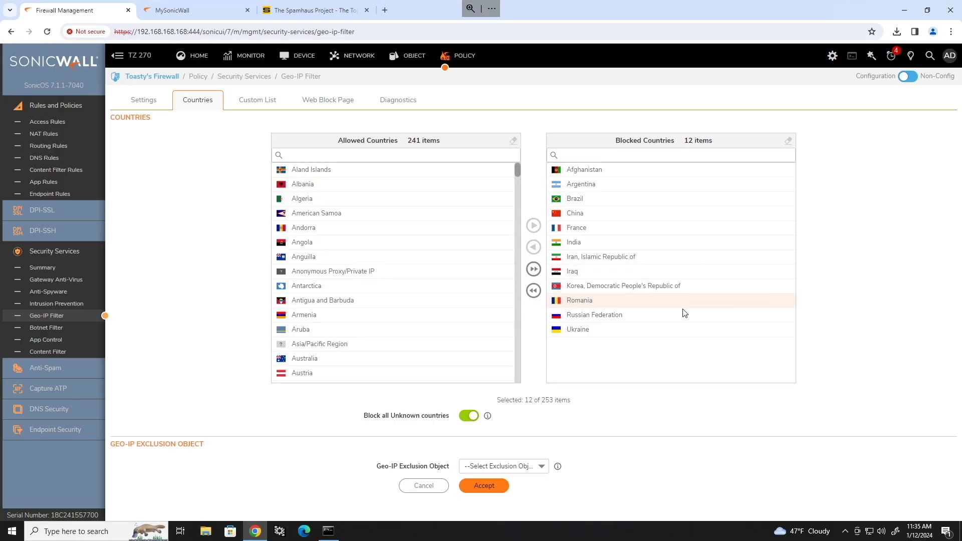
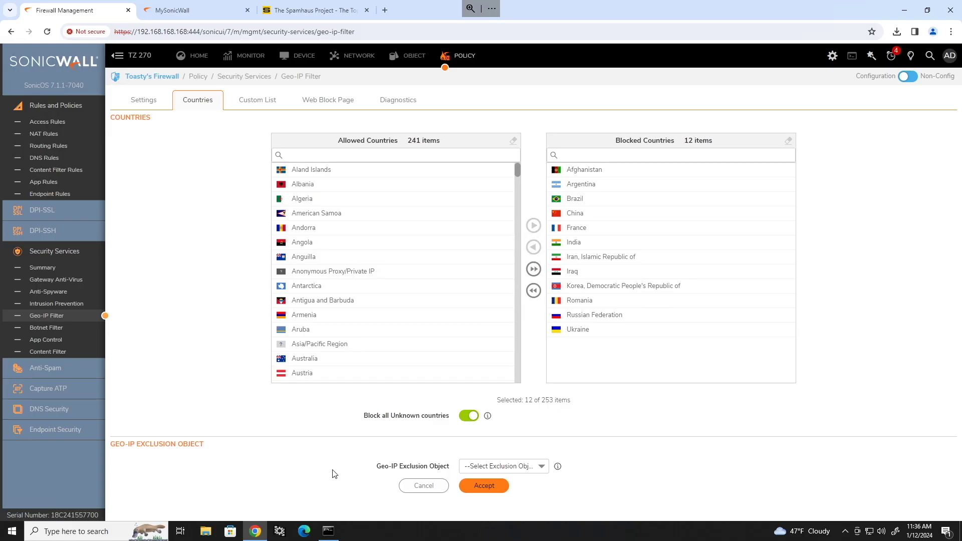
Leave the Geo-IP exclusion object unset and accept the country blocking settings.
{"action": "left_click_drag", "start_coordinate": [378, 468], "coordinate": [445, 469]}
{"action": "left_click", "coordinate": [493, 467]}
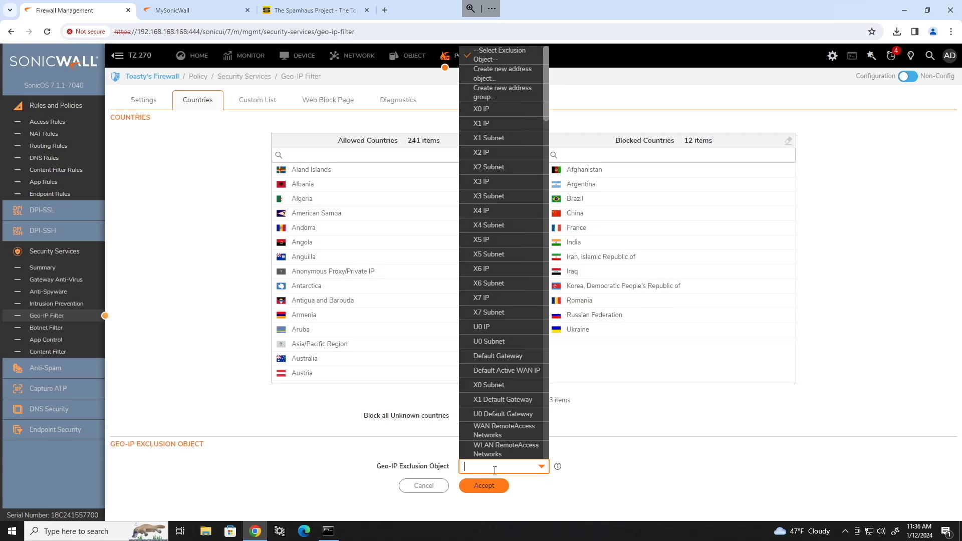
{"action": "scroll", "coordinate": [509, 420], "scroll_direction": "down", "scroll_amount": 10}
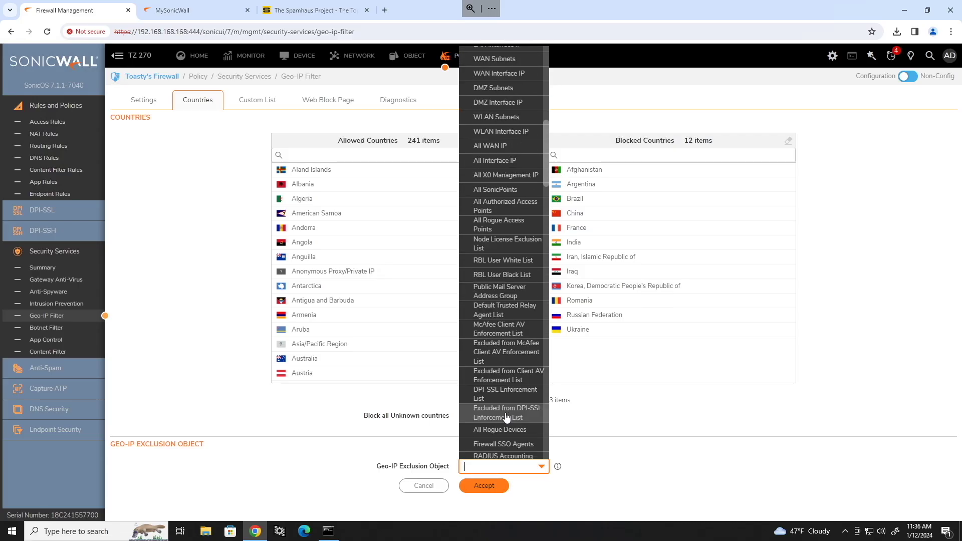
{"action": "scroll", "coordinate": [516, 400], "scroll_direction": "up", "scroll_amount": 10}
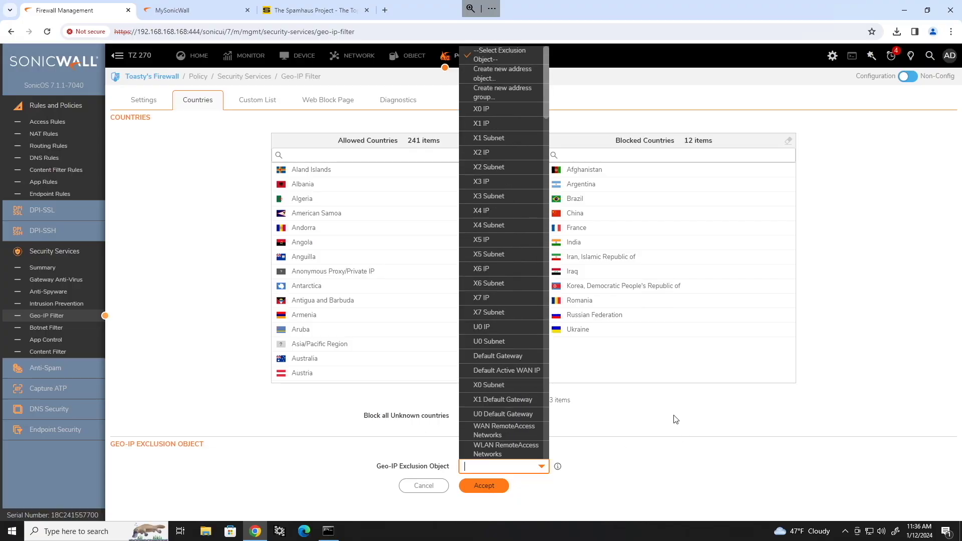
{"action": "left_click", "coordinate": [655, 419]}
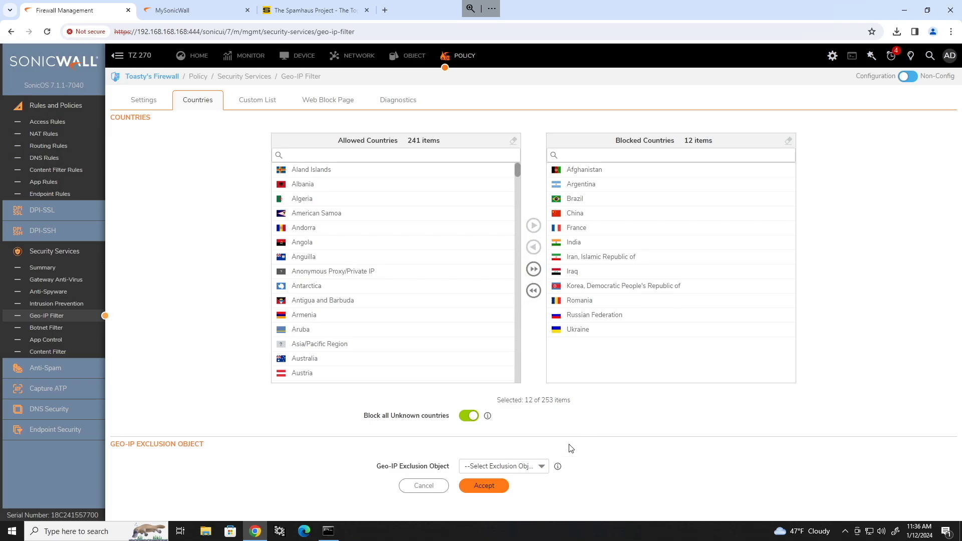
{"action": "left_click", "coordinate": [486, 488]}
Block all connections to and from Botnet C&C servers and accept the Botnet Filter settings.
{"action": "left_click", "coordinate": [49, 328]}
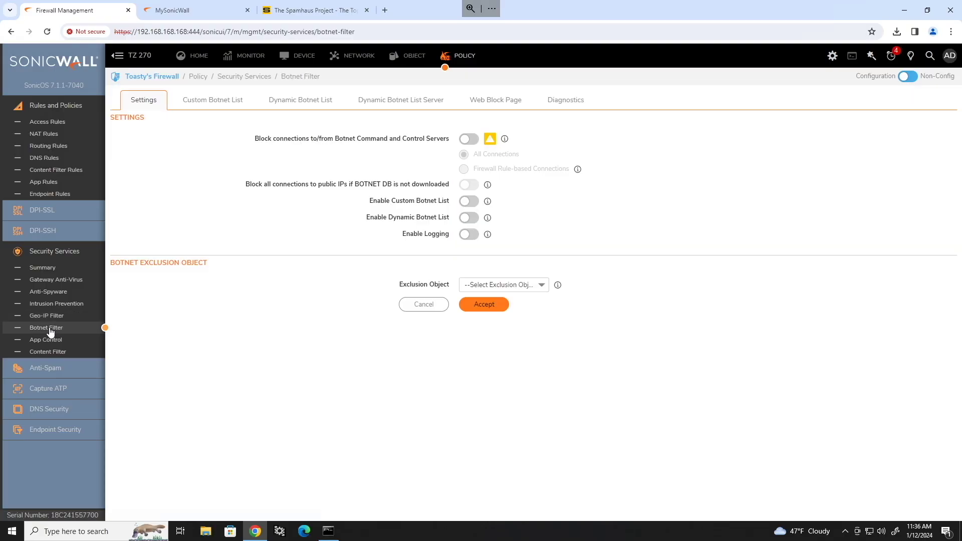
{"action": "left_click", "coordinate": [468, 139]}
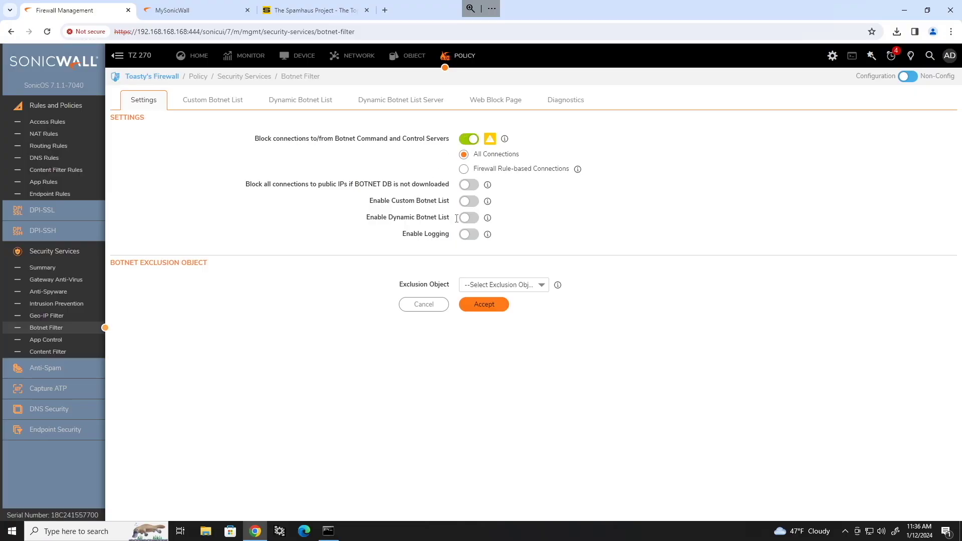
{"action": "left_click", "coordinate": [490, 312]}
Review the Custom Botnet List, Dynamic Botnet List and server settings tabs.
{"action": "left_click", "coordinate": [227, 104]}
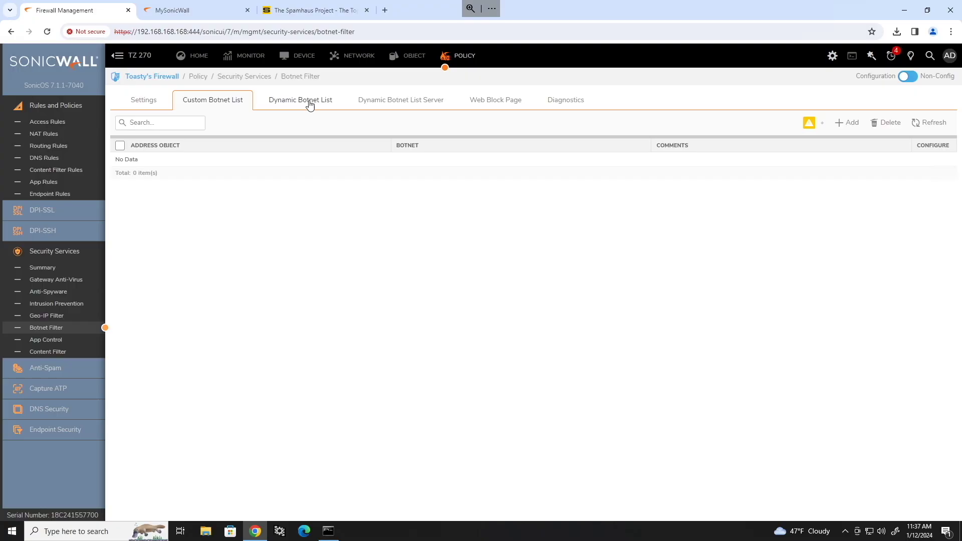
{"action": "left_click", "coordinate": [307, 102]}
{"action": "left_click", "coordinate": [398, 102]}
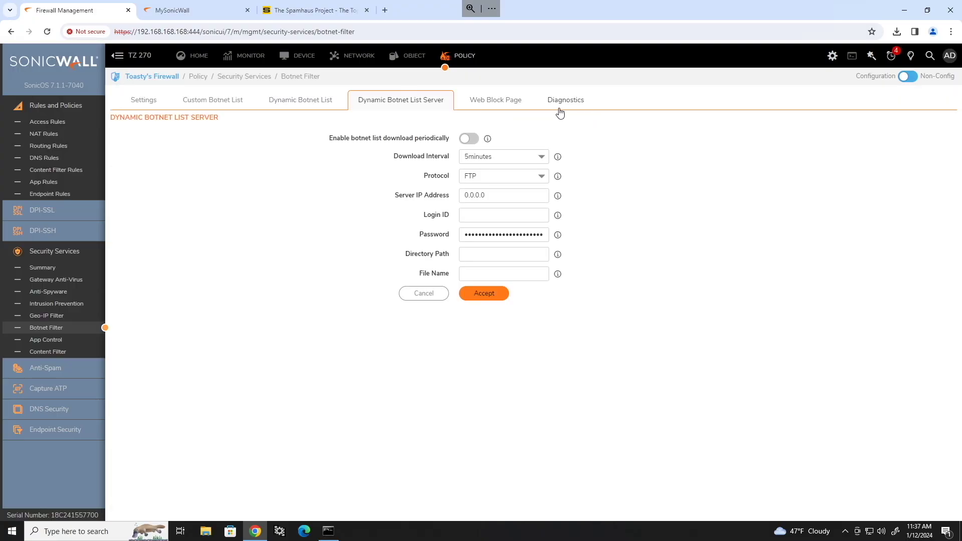
{"action": "left_click", "coordinate": [140, 101]}
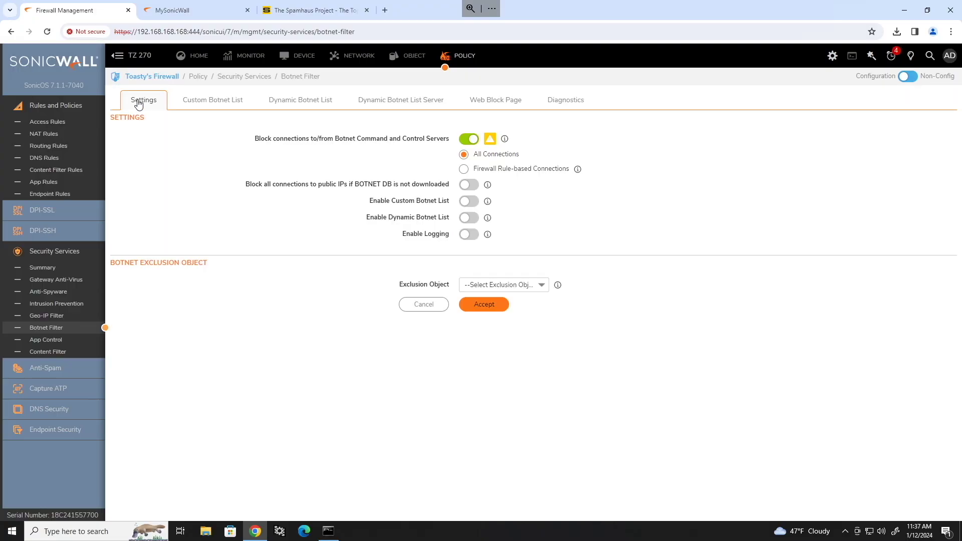
Compare the Geo-IP Filter page against the Botnet Filter settings.
{"action": "left_click", "coordinate": [47, 317]}
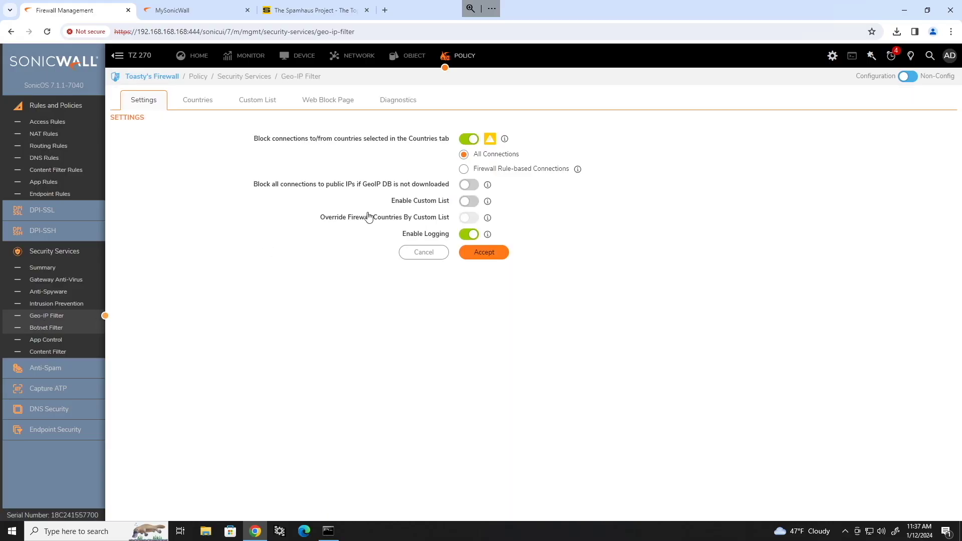
{"action": "left_click_drag", "start_coordinate": [245, 184], "coordinate": [449, 184]}
{"action": "left_click", "coordinate": [69, 331]}
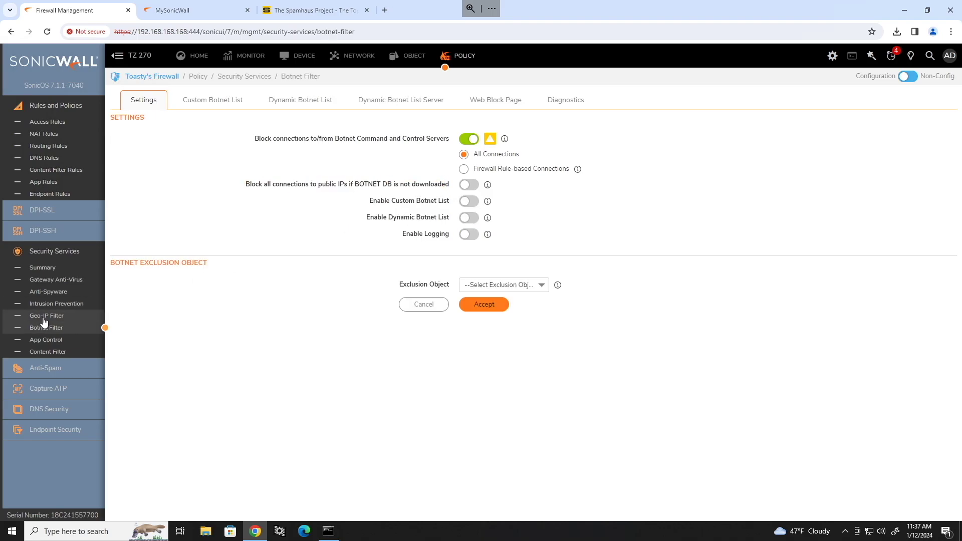
{"action": "left_click", "coordinate": [45, 316]}
{"action": "left_click", "coordinate": [45, 328]}
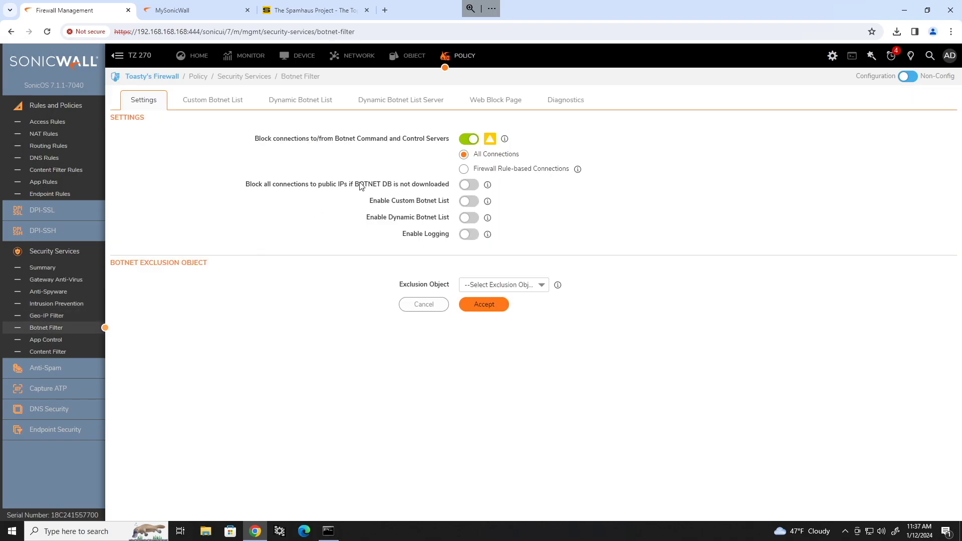
{"action": "left_click_drag", "start_coordinate": [359, 184], "coordinate": [463, 185]}
{"action": "left_click", "coordinate": [541, 202]}
Toggle 'Block all connections if BOTNET DB not downloaded' on then off, and go to App Control.
{"action": "left_click", "coordinate": [470, 185]}
{"action": "left_click", "coordinate": [468, 186]}
{"action": "left_click", "coordinate": [58, 317]}
{"action": "left_click", "coordinate": [61, 328]}
{"action": "left_click", "coordinate": [57, 353]}
{"action": "left_click", "coordinate": [59, 343]}
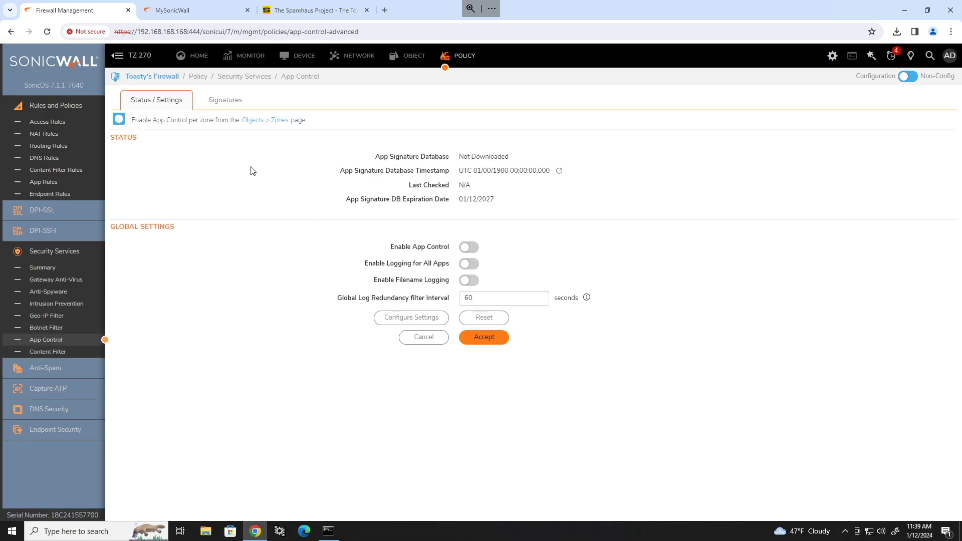
Open Object > Profile Objects > Content Filter to view the CFS Default Profile.
{"action": "left_click", "coordinate": [52, 355]}
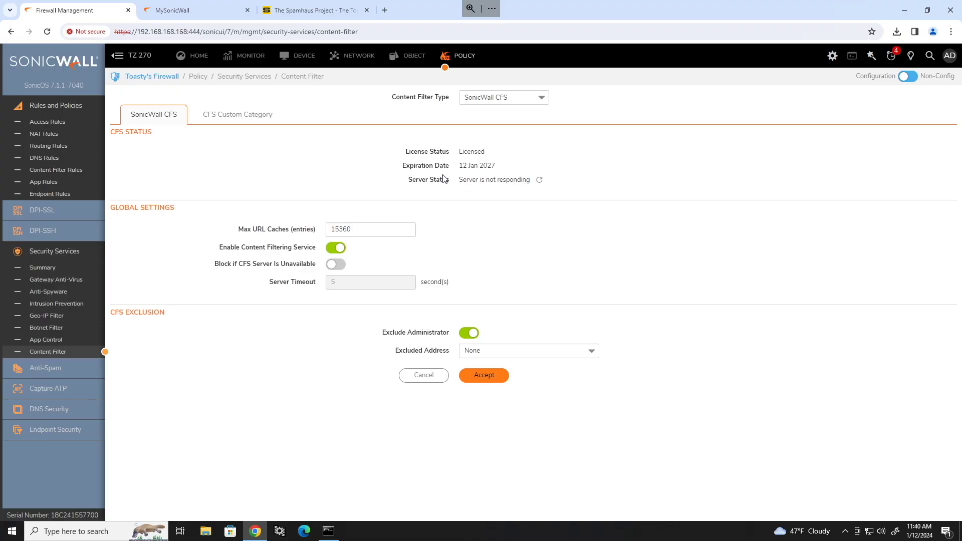
{"action": "left_click_drag", "start_coordinate": [220, 251], "coordinate": [319, 253]}
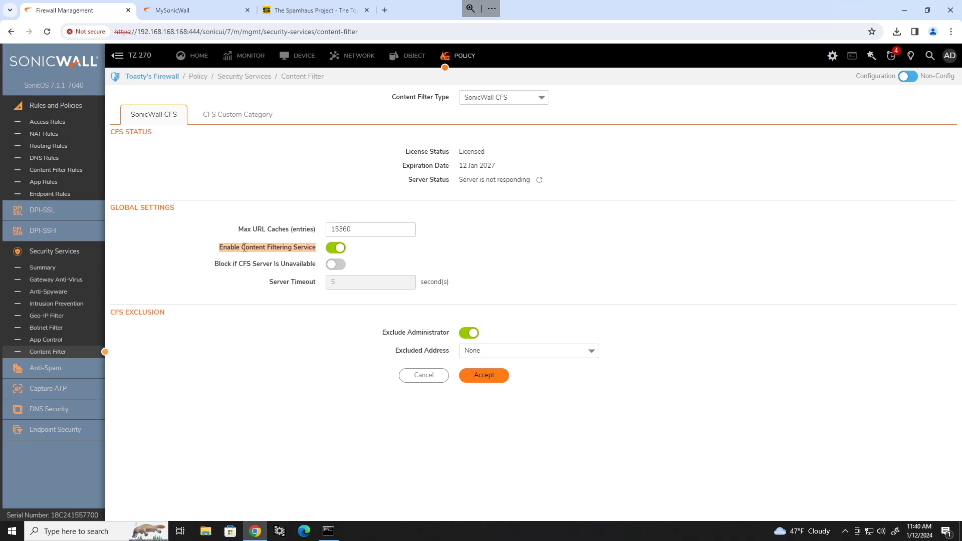
{"action": "left_click", "coordinate": [408, 57]}
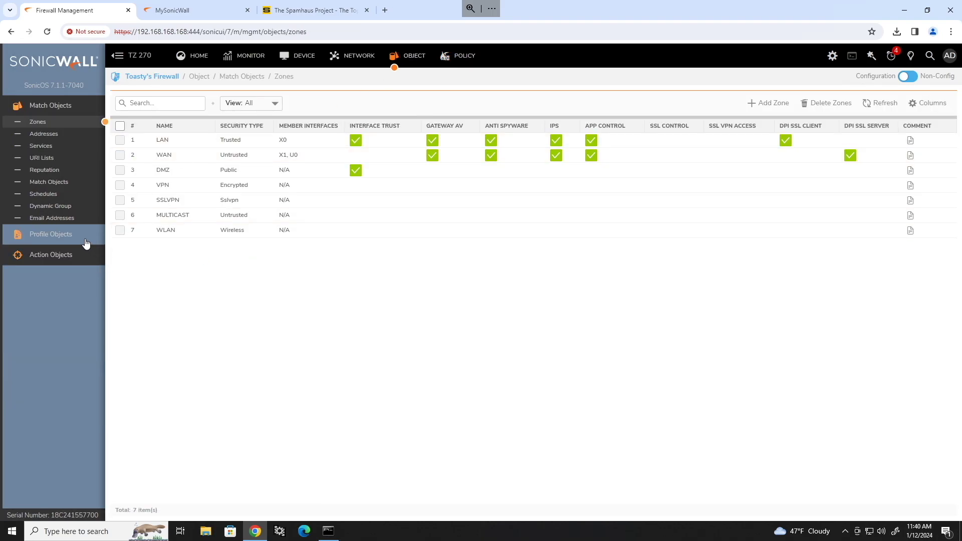
{"action": "left_click", "coordinate": [68, 235]}
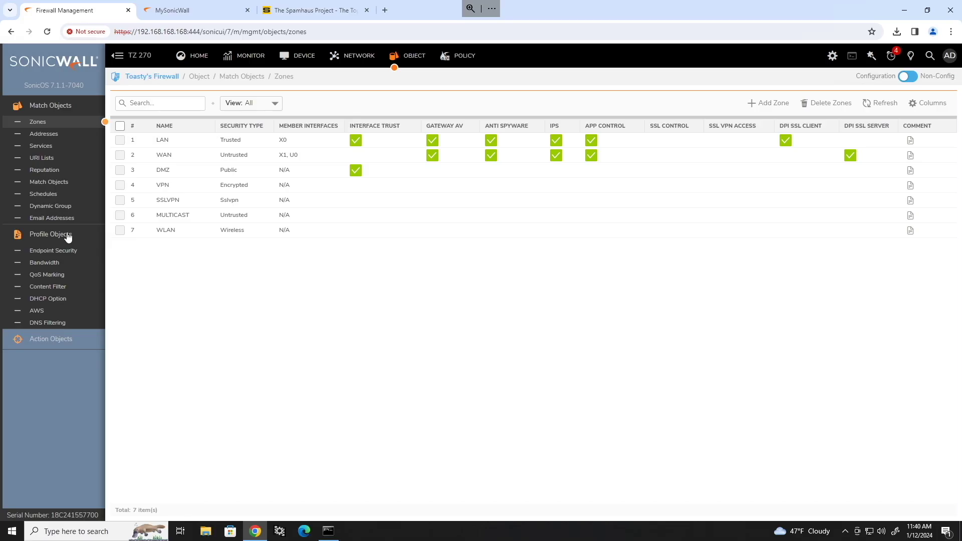
{"action": "left_click", "coordinate": [47, 286]}
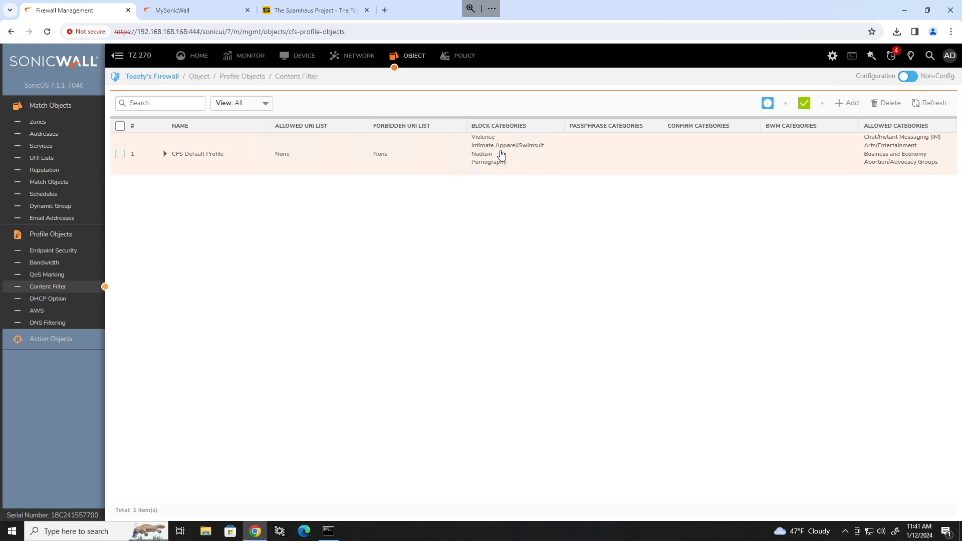
{"action": "mouse_move", "coordinate": [502, 162]}
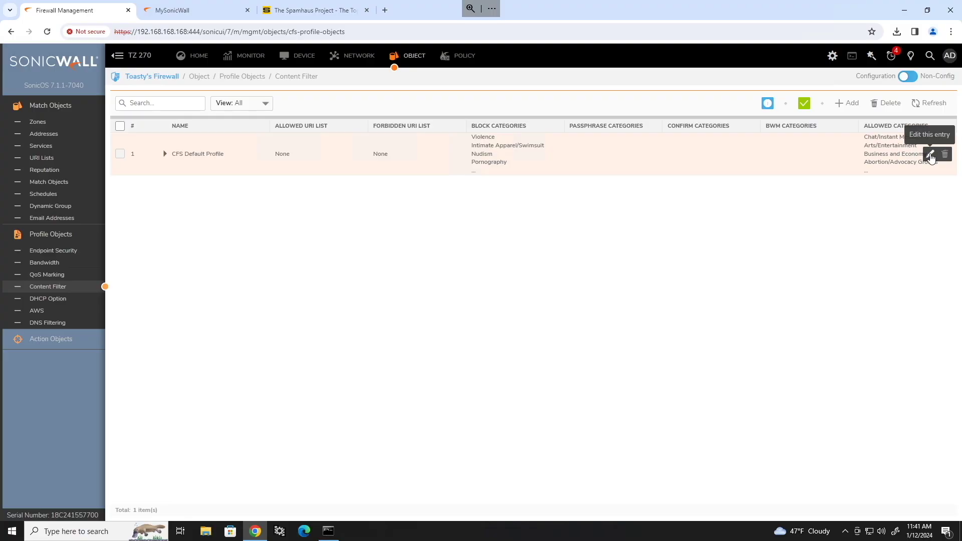
Turn on HTTPS content filtering in the CFS Default Profile's Advanced tab and save.
{"action": "left_click", "coordinate": [930, 156]}
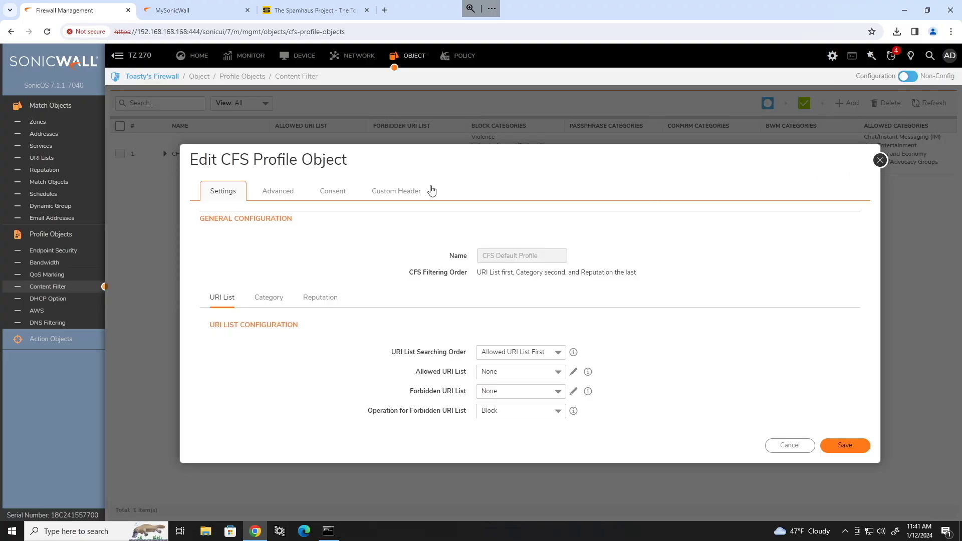
{"action": "left_click", "coordinate": [288, 195]}
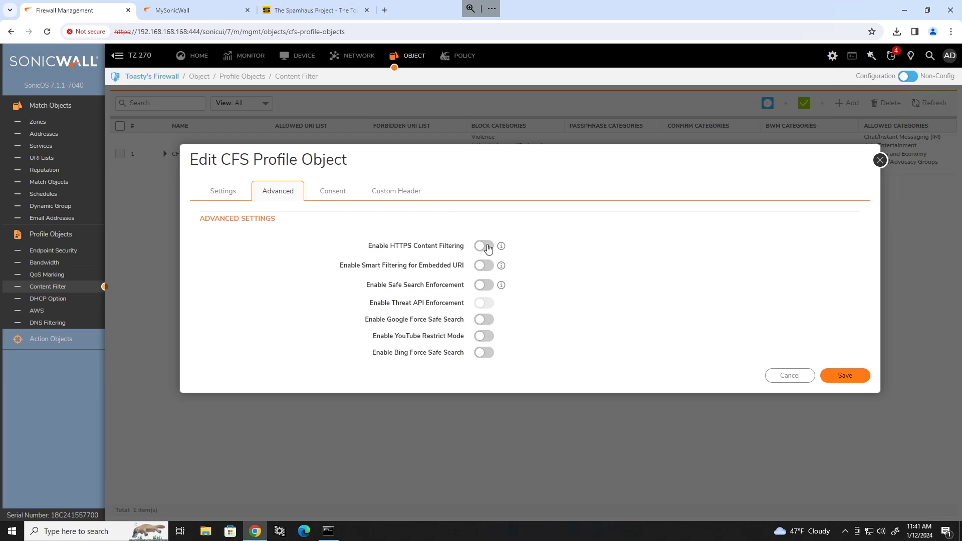
{"action": "left_click", "coordinate": [485, 246]}
{"action": "left_click", "coordinate": [849, 378]}
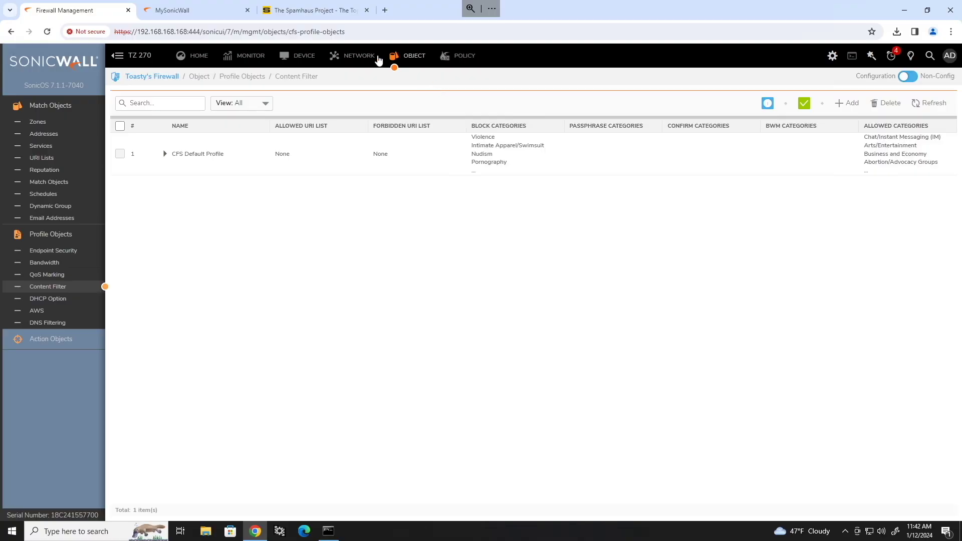
Open Network > Interfaces and look over X0 as LAN and X1 as DHCP WAN.
{"action": "left_click", "coordinate": [352, 58]}
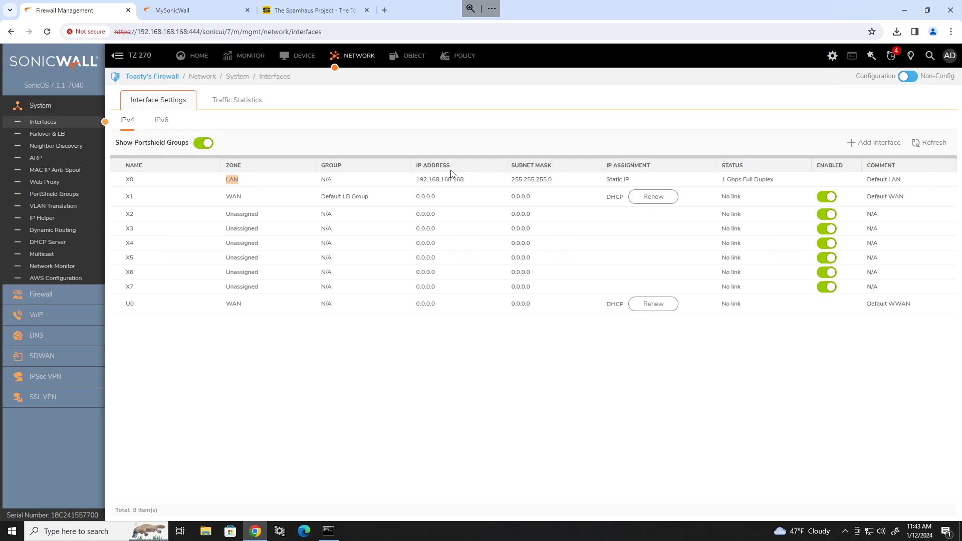
{"action": "mouse_move", "coordinate": [287, 220]}
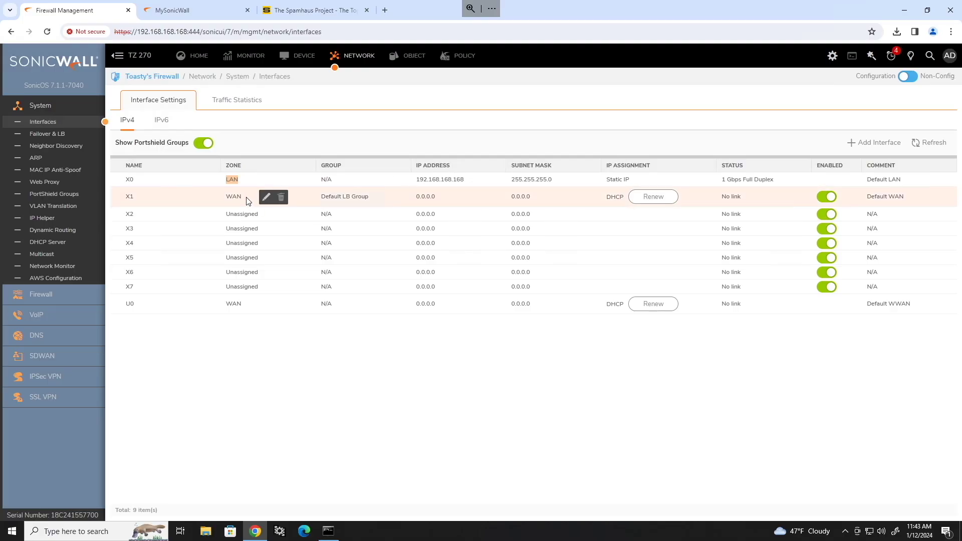
{"action": "mouse_move", "coordinate": [228, 201]}
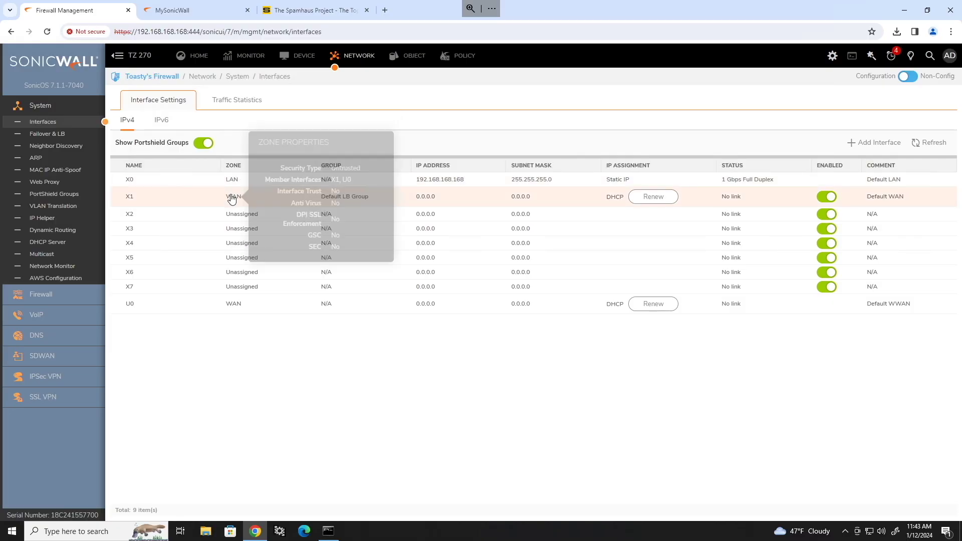
{"action": "mouse_move", "coordinate": [219, 251]}
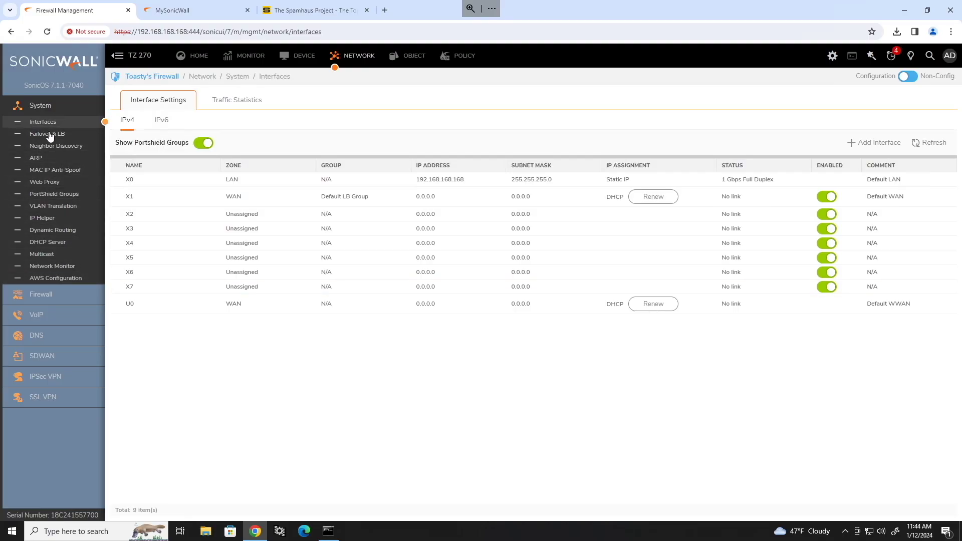
Use the admin avatar menu's Contemporary/Classic toggle to change the navigation style, checking each layout.
{"action": "left_click", "coordinate": [406, 57]}
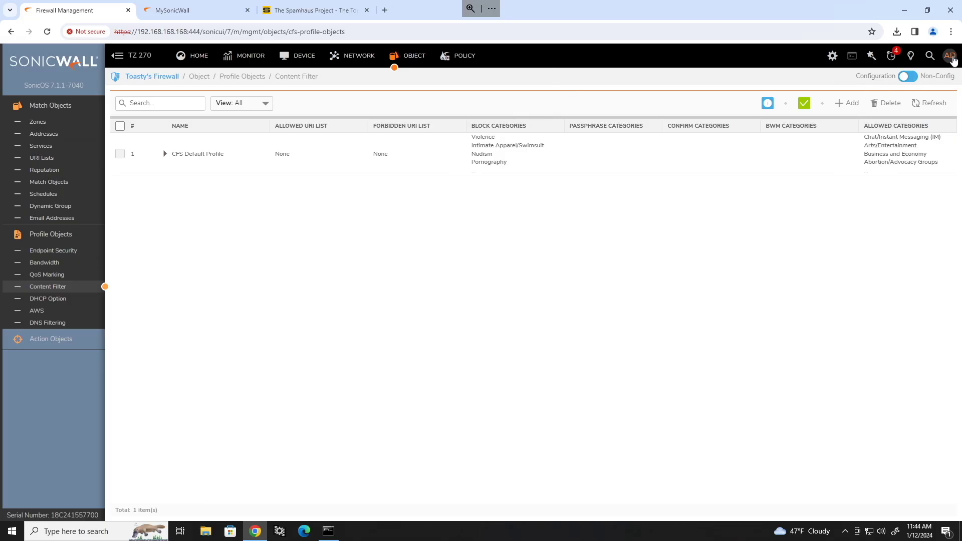
{"action": "left_click", "coordinate": [949, 57]}
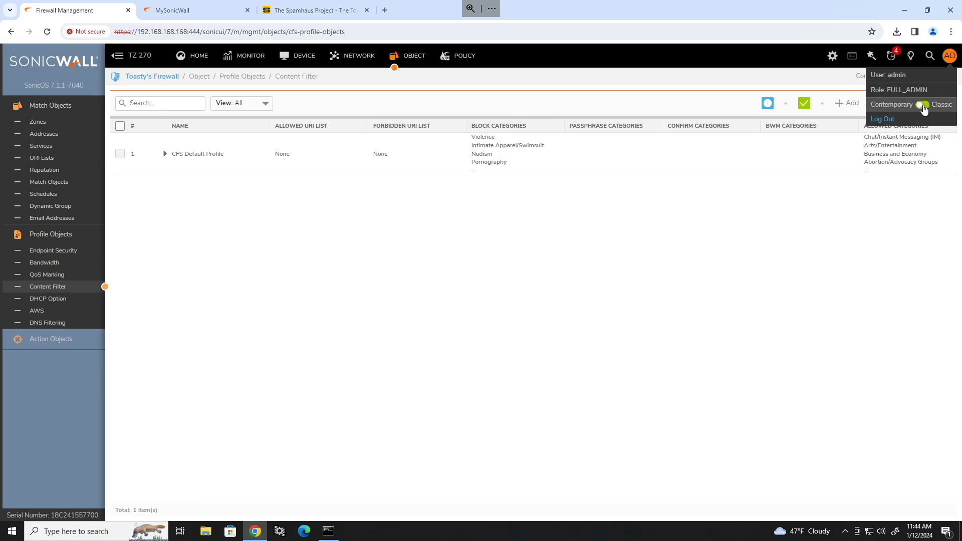
{"action": "left_click", "coordinate": [923, 105]}
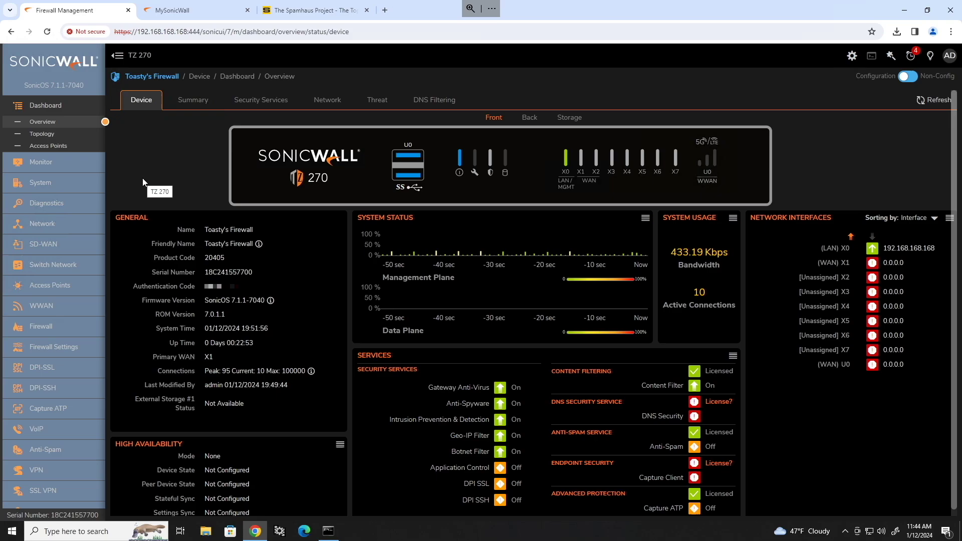
{"action": "scroll", "coordinate": [45, 326], "scroll_direction": "down", "scroll_amount": 4}
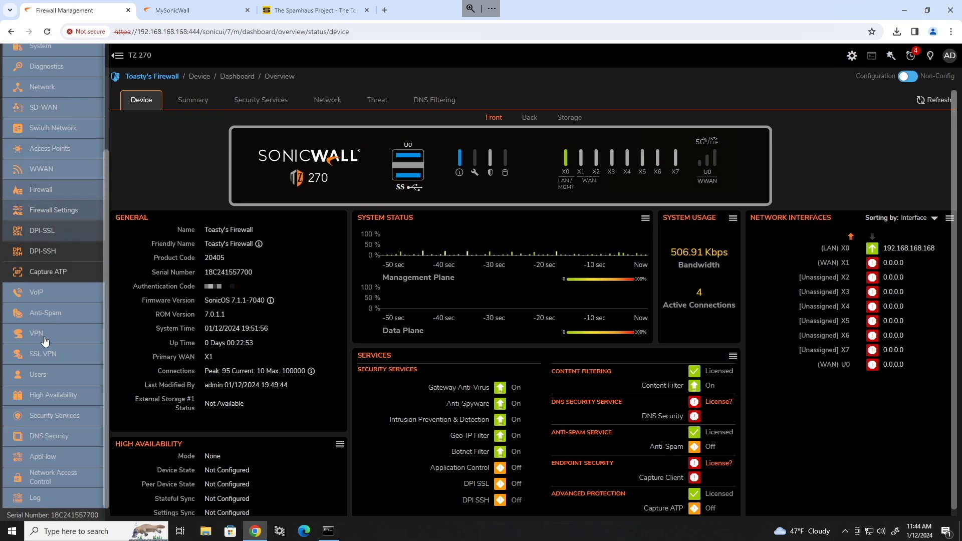
{"action": "scroll", "coordinate": [43, 344], "scroll_direction": "up", "scroll_amount": 4}
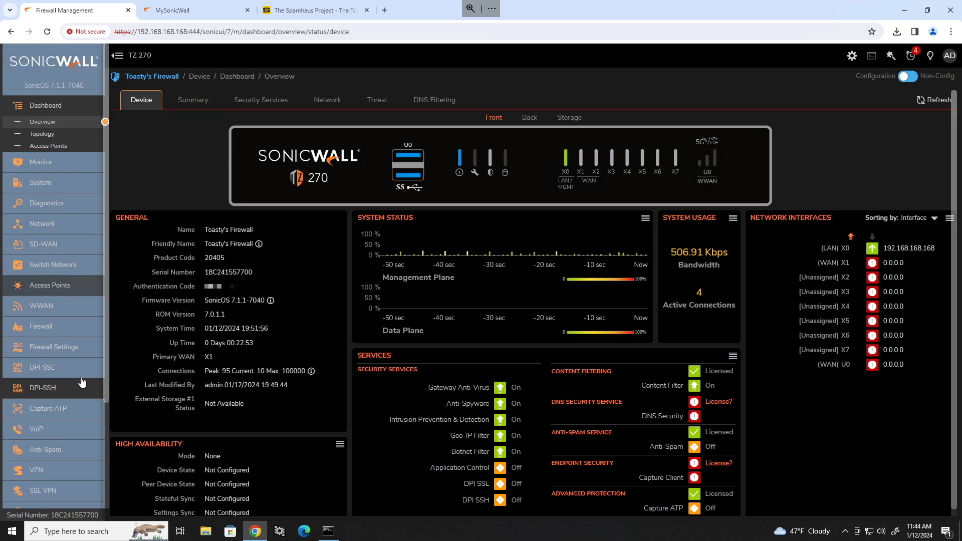
{"action": "scroll", "coordinate": [65, 383], "scroll_direction": "down", "scroll_amount": 3}
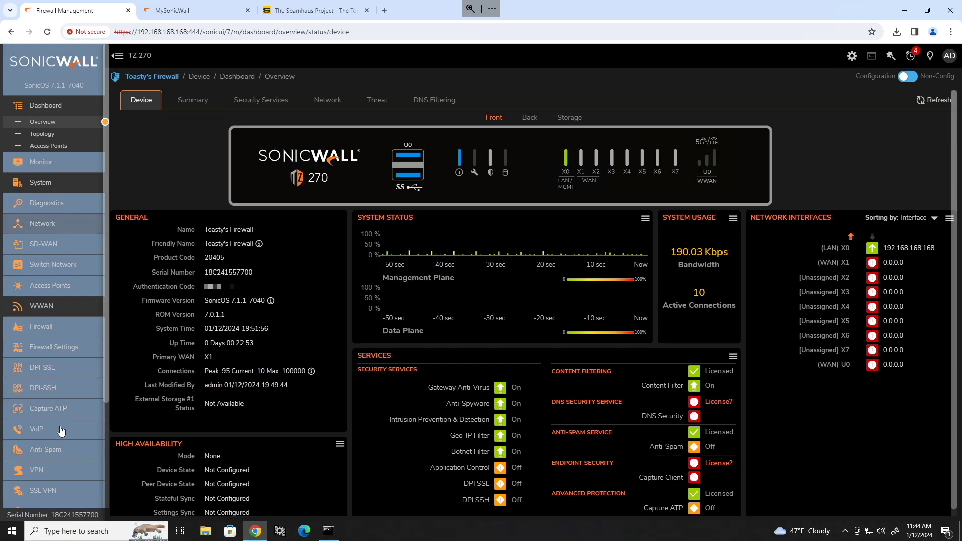
{"action": "scroll", "coordinate": [50, 390], "scroll_direction": "up", "scroll_amount": 3}
{"action": "scroll", "coordinate": [42, 400], "scroll_direction": "down", "scroll_amount": 3}
{"action": "scroll", "coordinate": [40, 451], "scroll_direction": "up", "scroll_amount": 3}
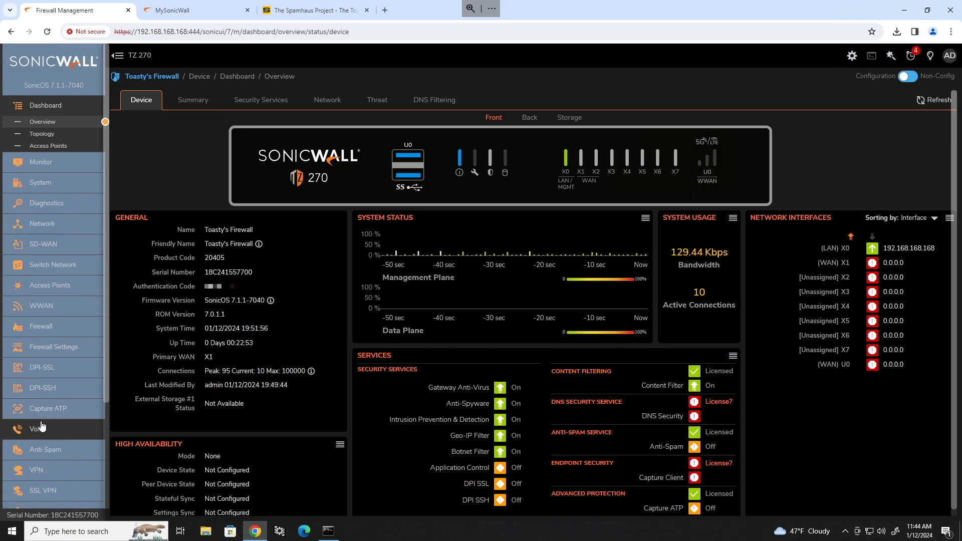
{"action": "left_click", "coordinate": [949, 55]}
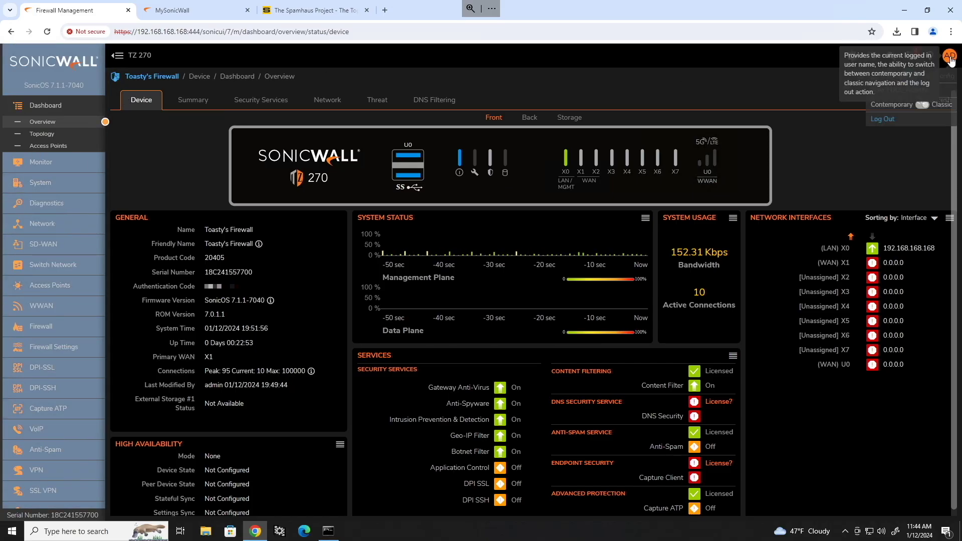
{"action": "left_click", "coordinate": [923, 106]}
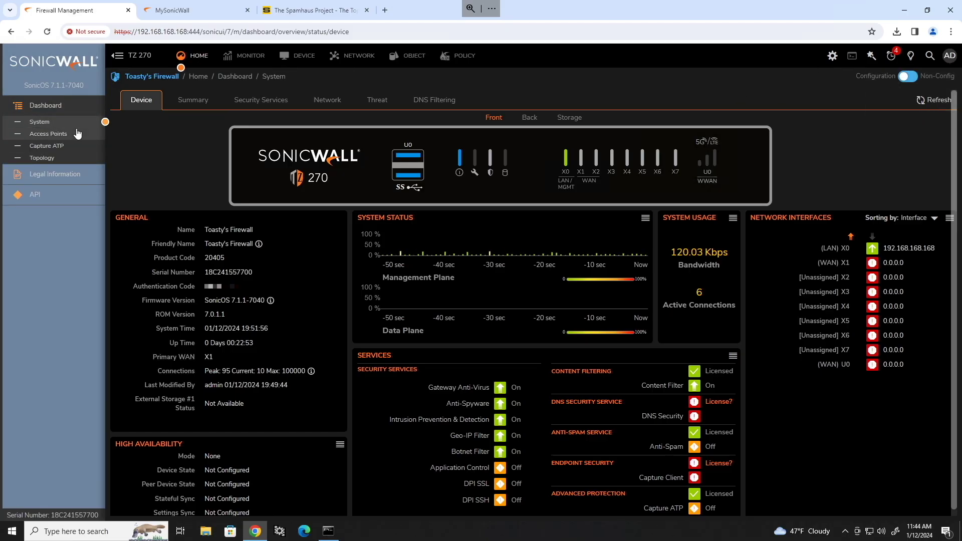
Under Object > Match Objects > Zones, start a new zone named Voice.
{"action": "left_click", "coordinate": [408, 60]}
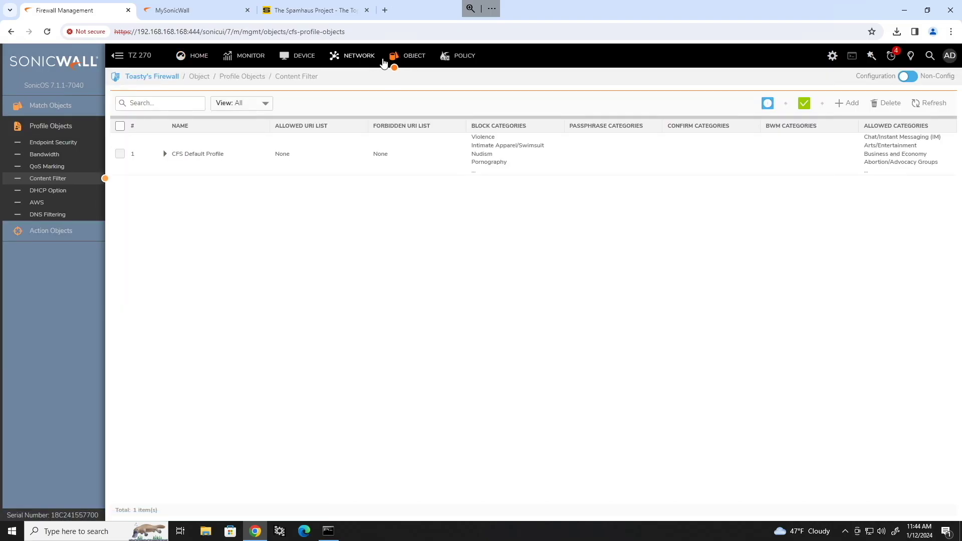
{"action": "left_click", "coordinate": [60, 106]}
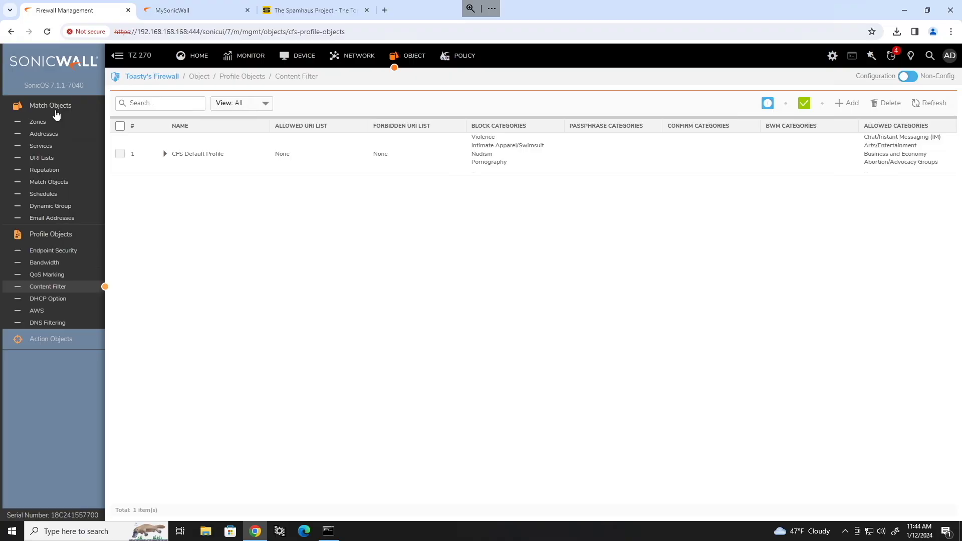
{"action": "left_click", "coordinate": [39, 122]}
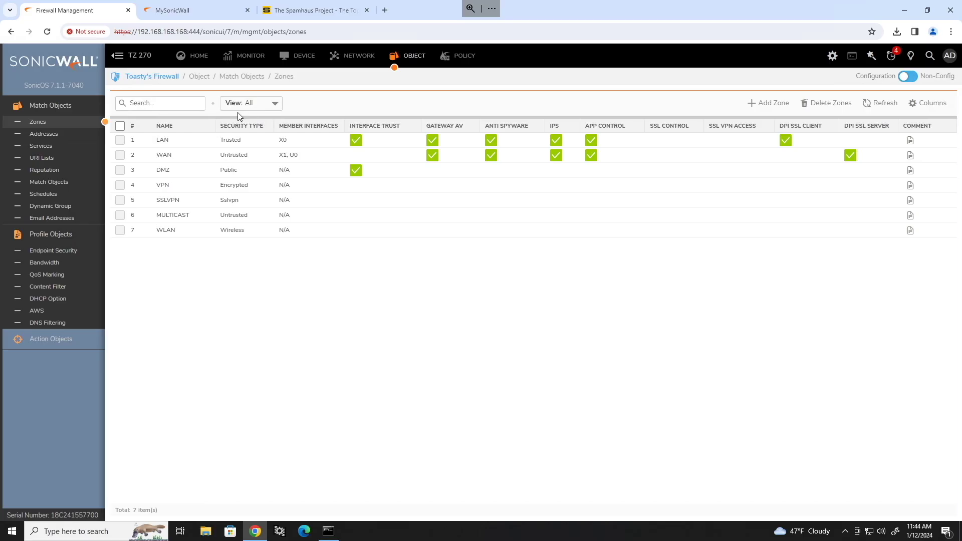
{"action": "left_click", "coordinate": [762, 103]}
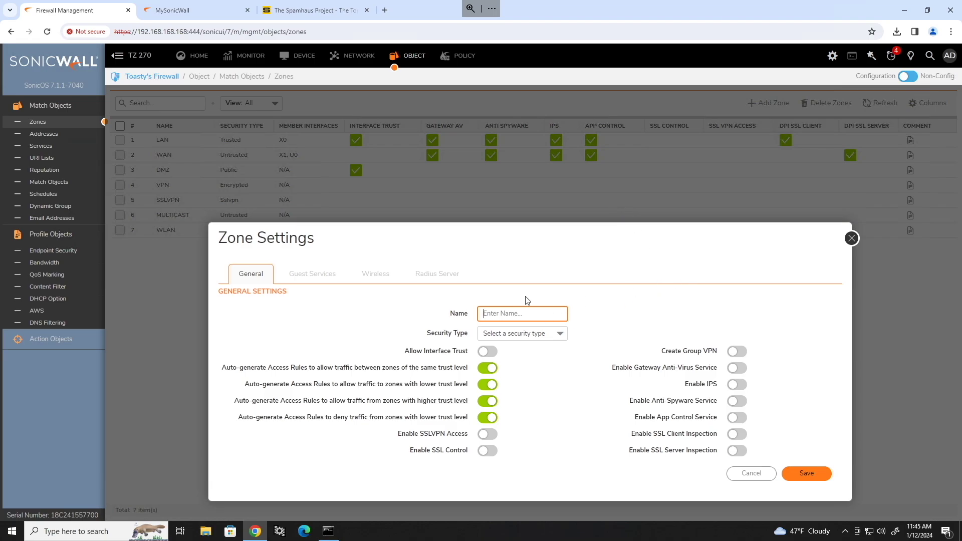
{"action": "type", "text": "Voice"}
Make Voice Trusted with interface trust, Gateway AV, IPS, Anti-Spyware, App Control, SSL Client Inspection, and save.
{"action": "left_click", "coordinate": [538, 332]}
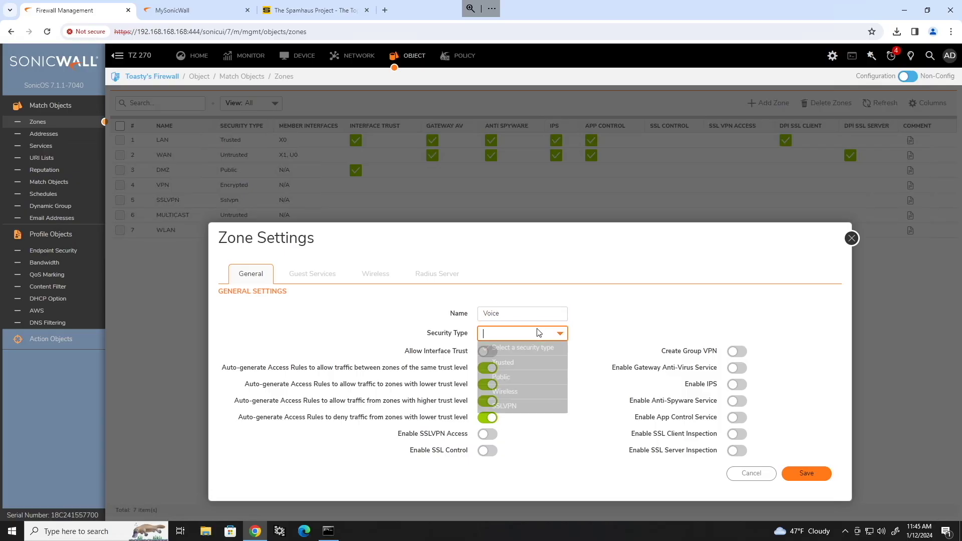
{"action": "left_click", "coordinate": [501, 362]}
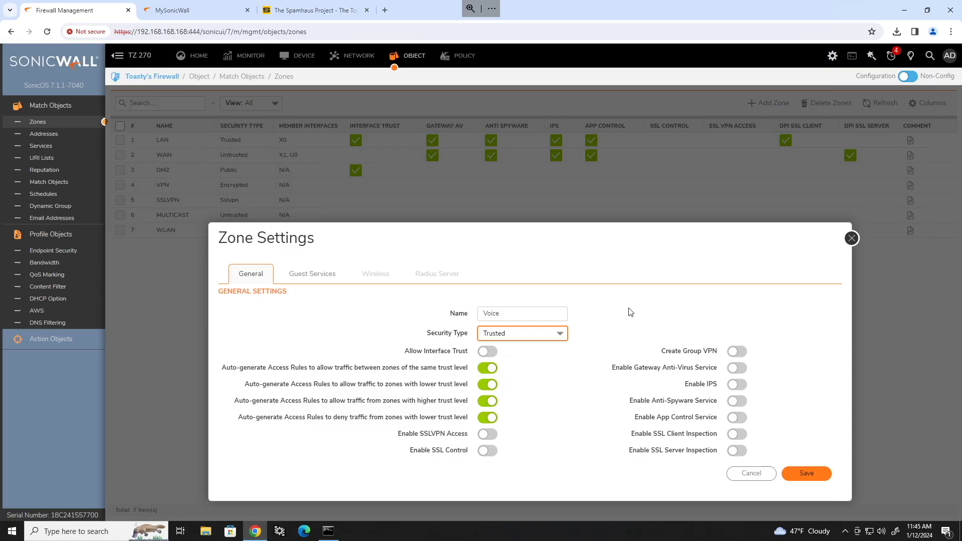
{"action": "left_click", "coordinate": [482, 350]}
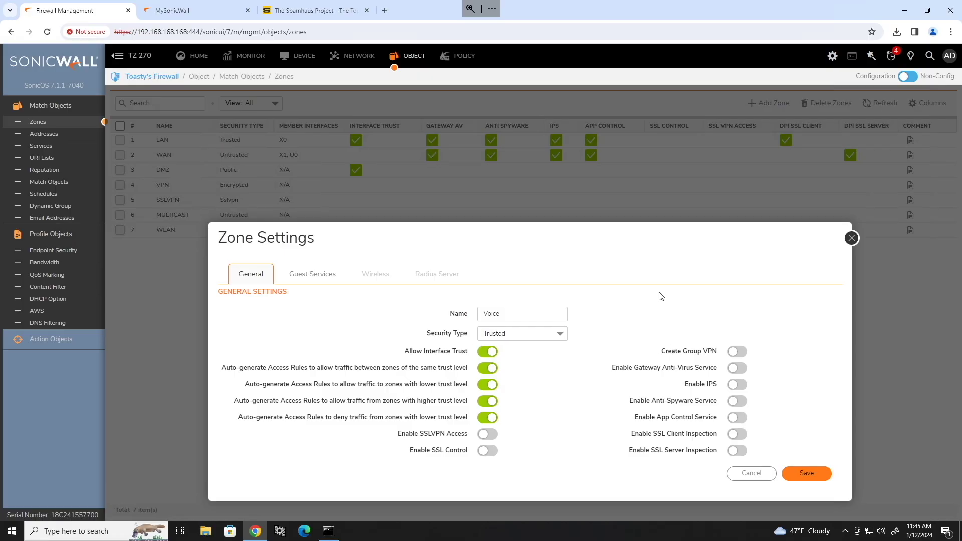
{"action": "left_click", "coordinate": [740, 385]}
{"action": "left_click", "coordinate": [738, 401]}
{"action": "left_click", "coordinate": [739, 417]}
{"action": "left_click", "coordinate": [740, 433]}
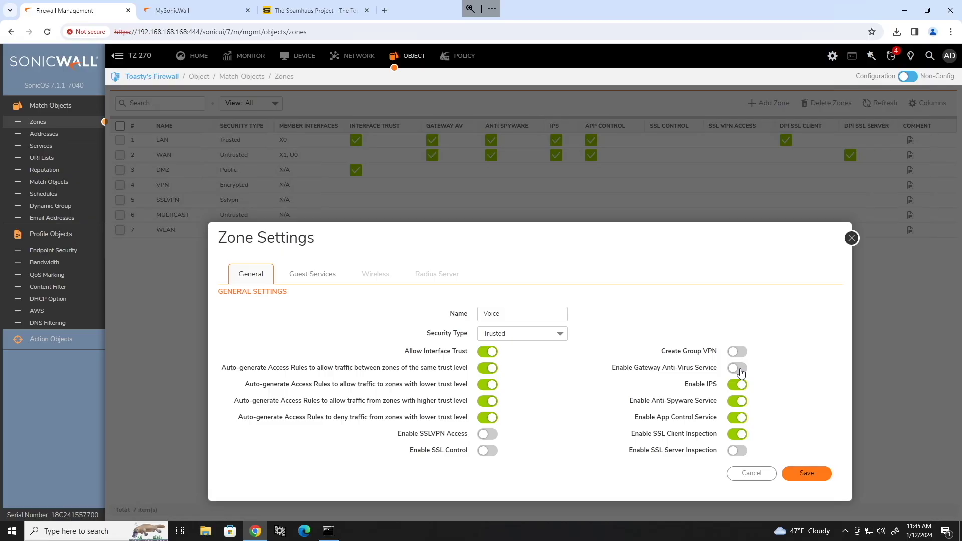
{"action": "left_click", "coordinate": [740, 372]}
{"action": "left_click", "coordinate": [802, 477]}
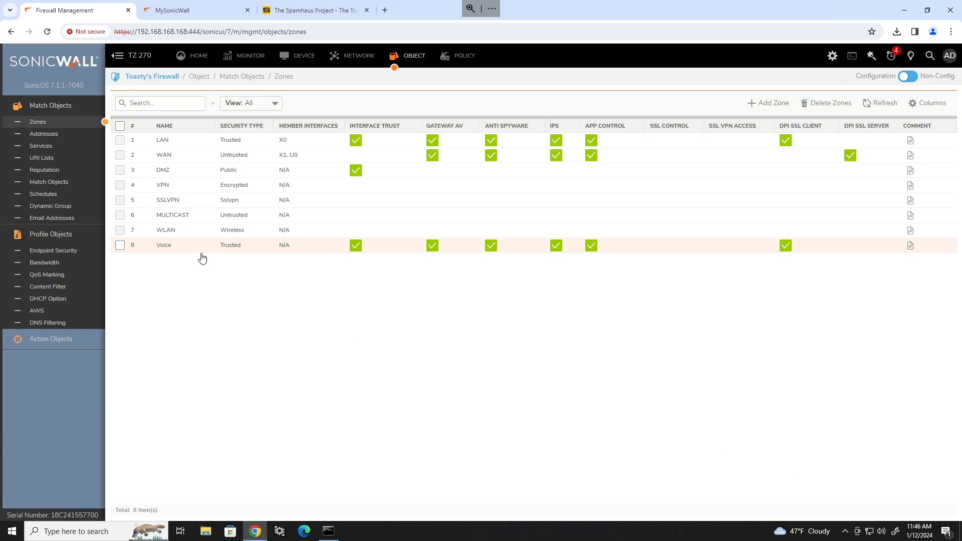
{"action": "mouse_move", "coordinate": [201, 258]}
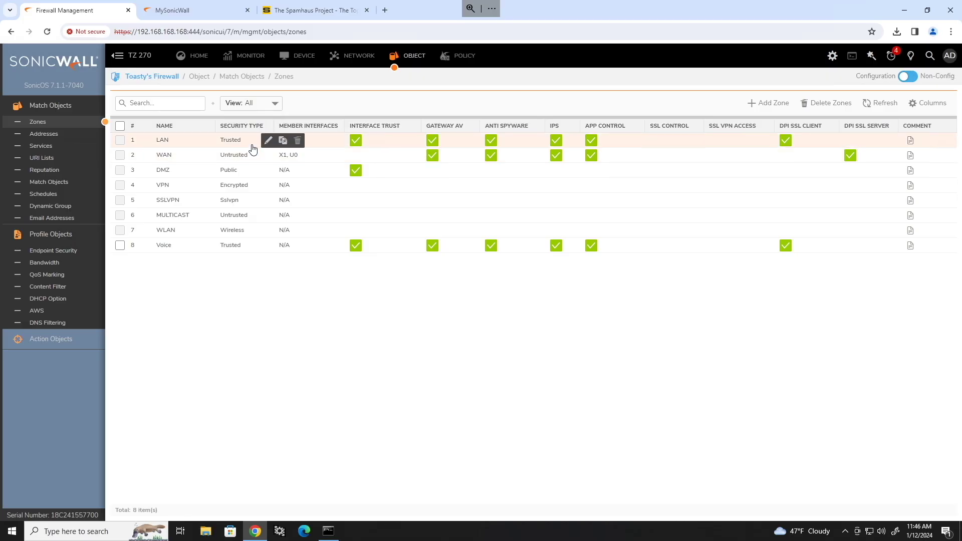
Add another zone named Guest with the Public security type.
{"action": "left_click", "coordinate": [773, 103]}
{"action": "type", "text": "Guest"}
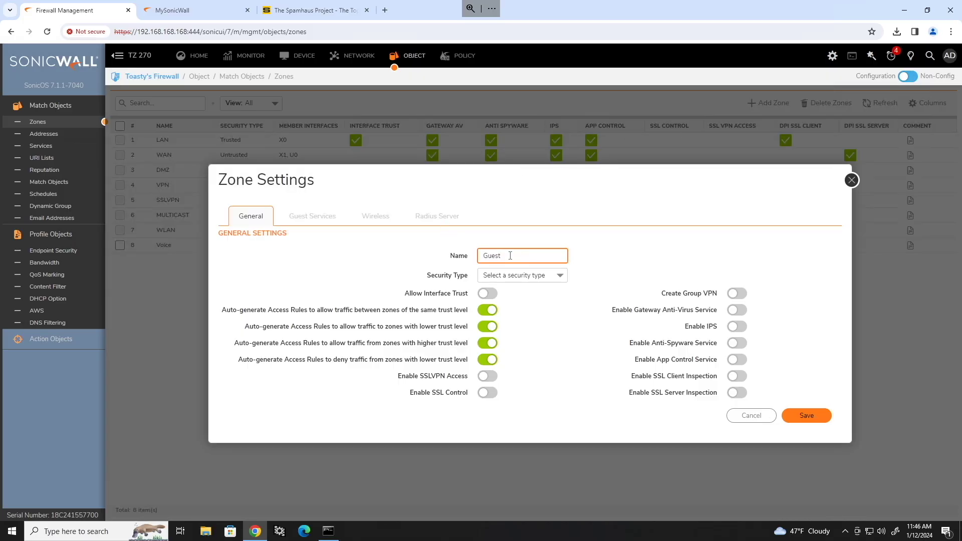
{"action": "left_click", "coordinate": [541, 275]}
{"action": "left_click", "coordinate": [553, 307]}
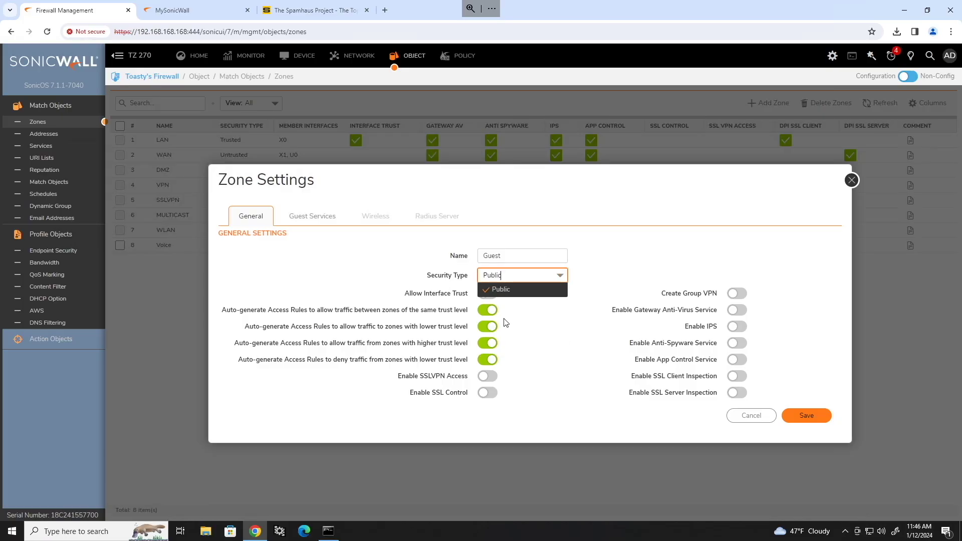
{"action": "left_click", "coordinate": [609, 271]}
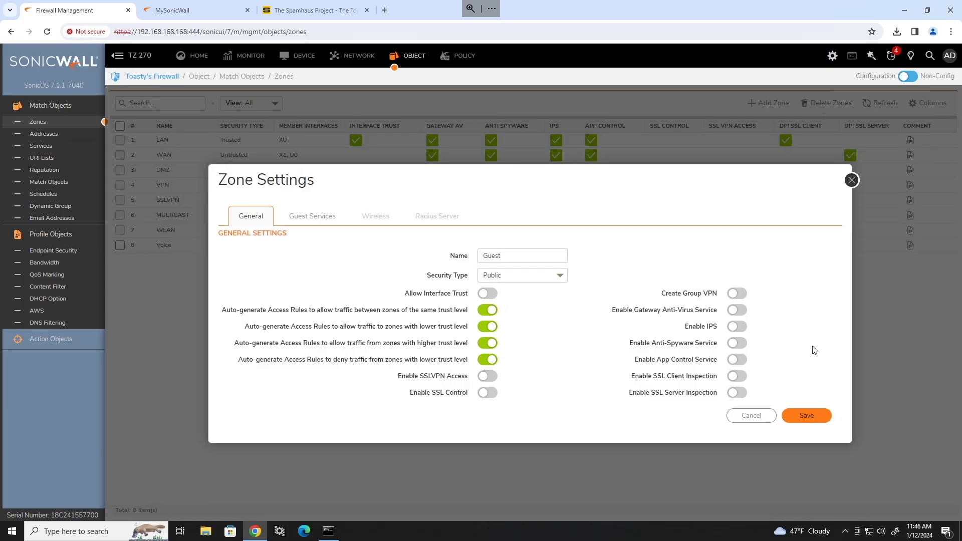
Enable Gateway AV, IPS, Anti-Spyware, App Control and SSL Client Inspection, then save the Guest zone.
{"action": "left_click", "coordinate": [736, 310]}
{"action": "left_click", "coordinate": [736, 326]}
{"action": "left_click", "coordinate": [737, 342]}
{"action": "left_click", "coordinate": [737, 359]}
{"action": "left_click", "coordinate": [735, 377]}
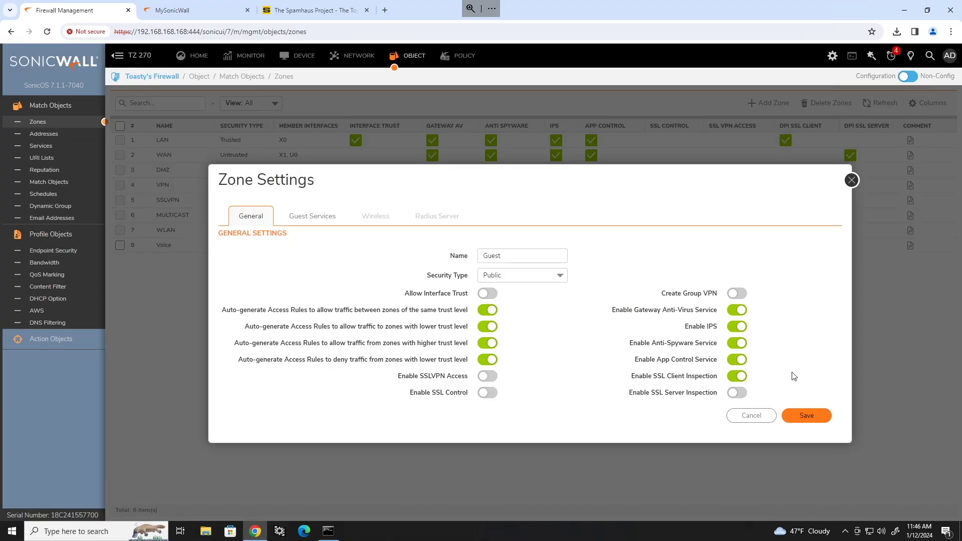
{"action": "left_click", "coordinate": [810, 416]}
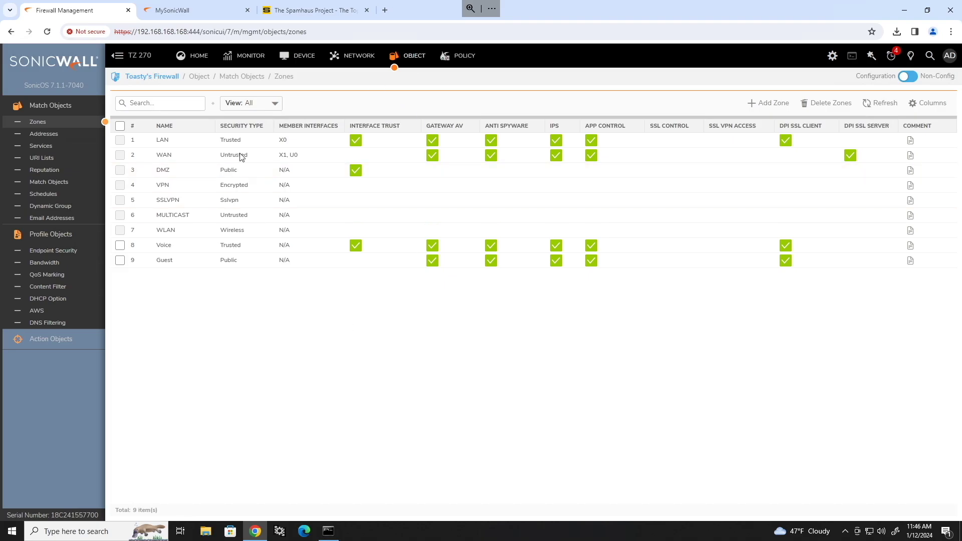
{"action": "left_click", "coordinate": [453, 56]}
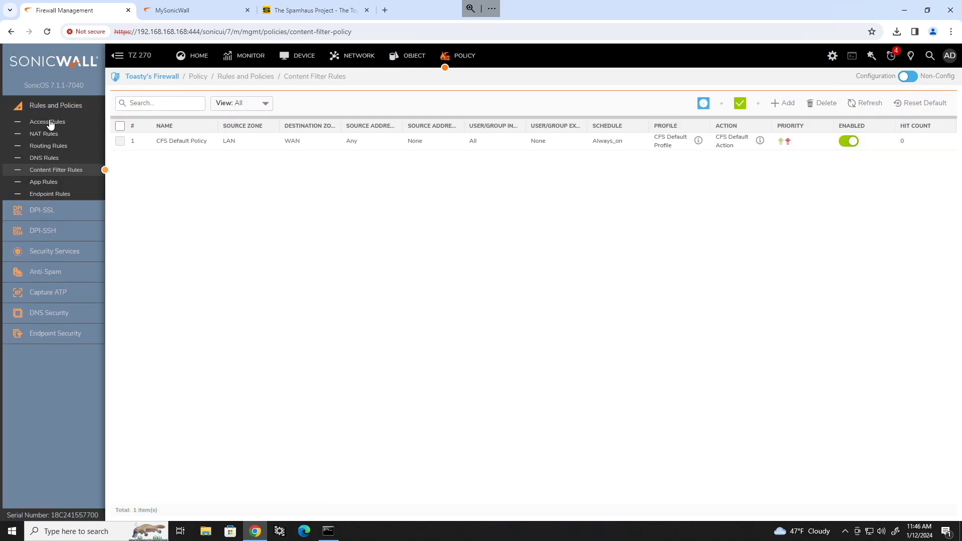
In Access Rules, filter the zone matrix to Voice→LAN, then Guest→LAN, to check the default rules.
{"action": "left_click", "coordinate": [50, 123]}
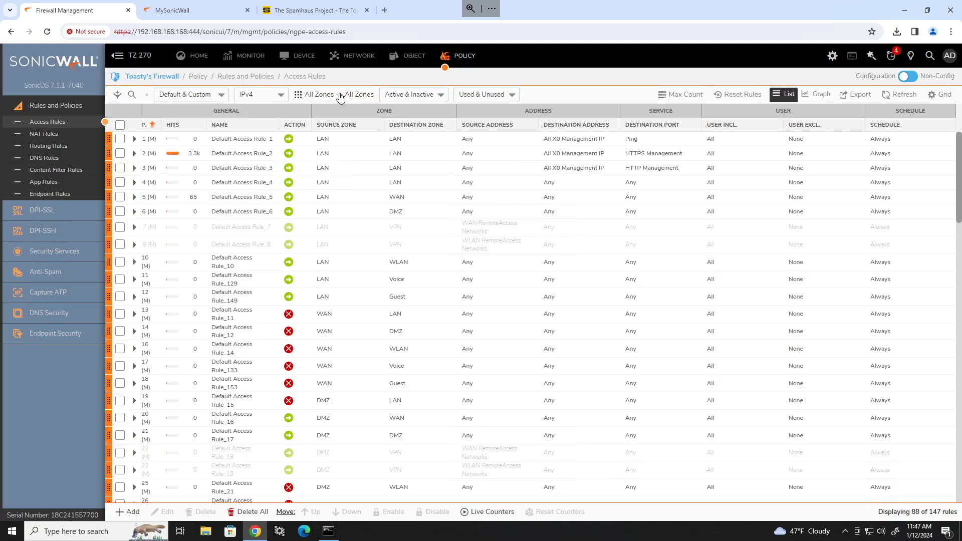
{"action": "left_click", "coordinate": [339, 96]}
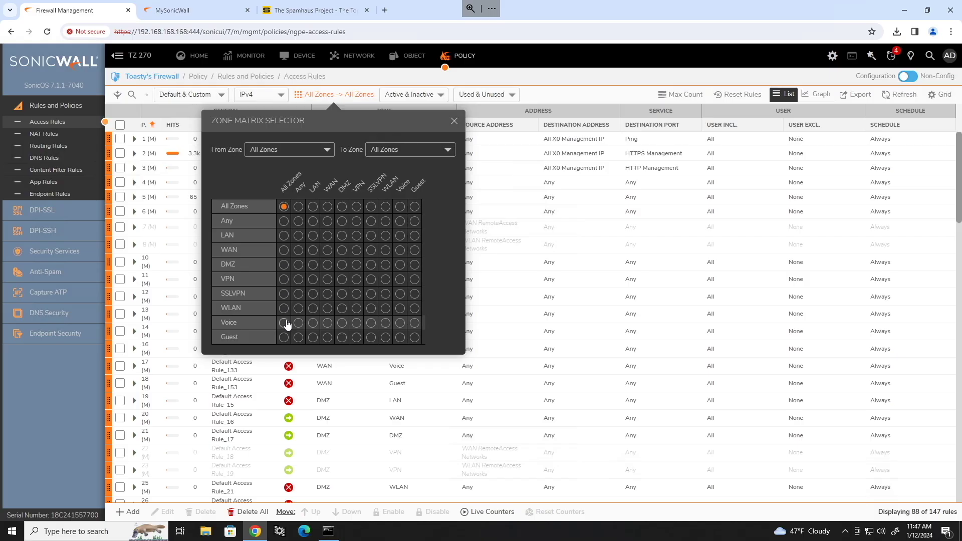
{"action": "left_click", "coordinate": [312, 323]}
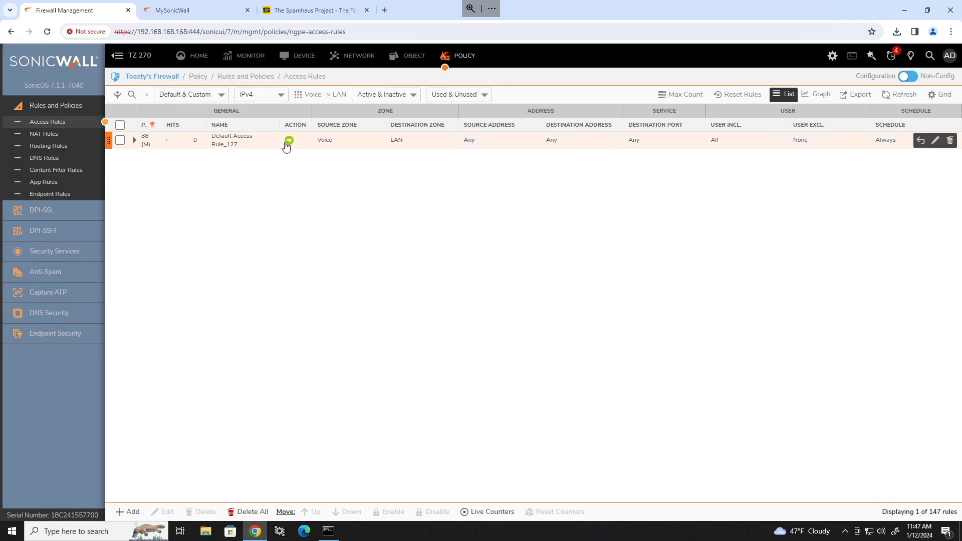
{"action": "left_click", "coordinate": [321, 94]}
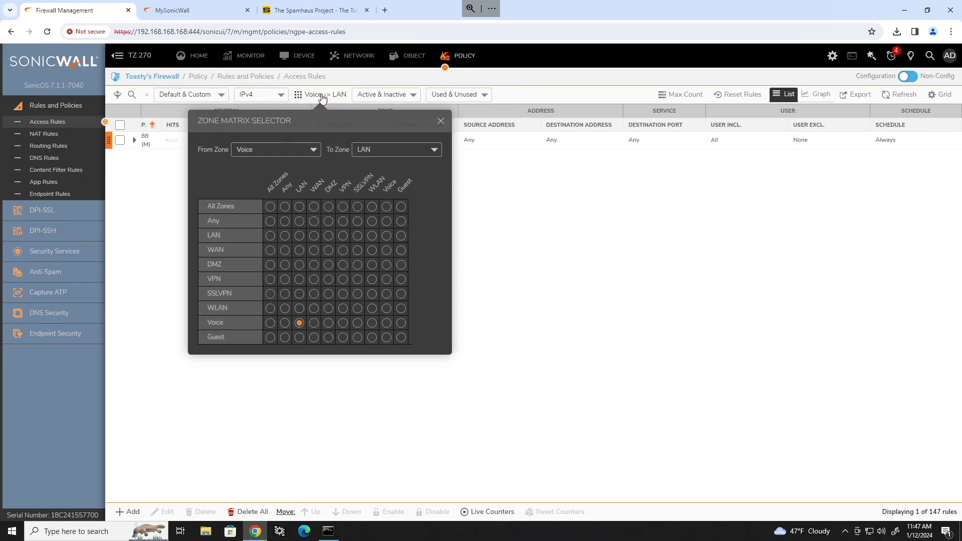
{"action": "left_click", "coordinate": [300, 338]}
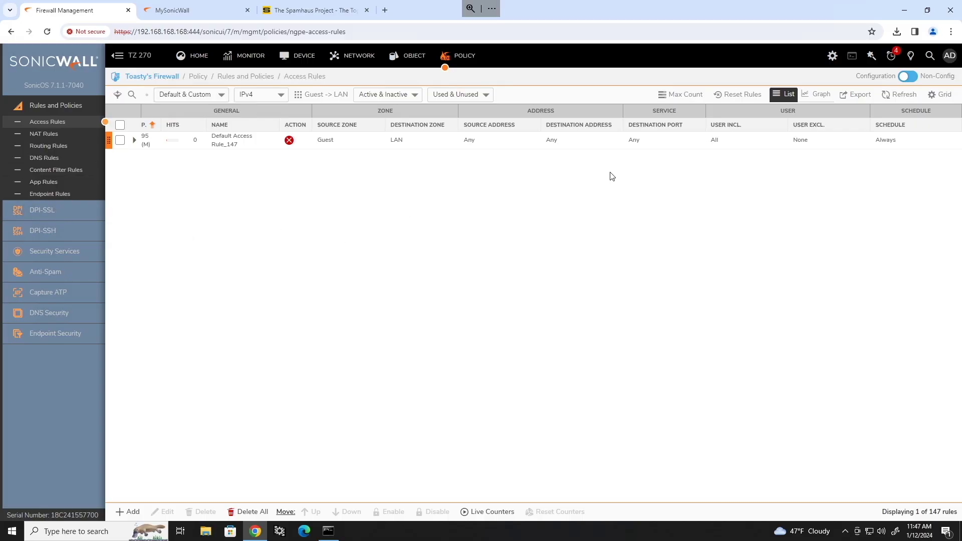
{"action": "left_click", "coordinate": [354, 56]}
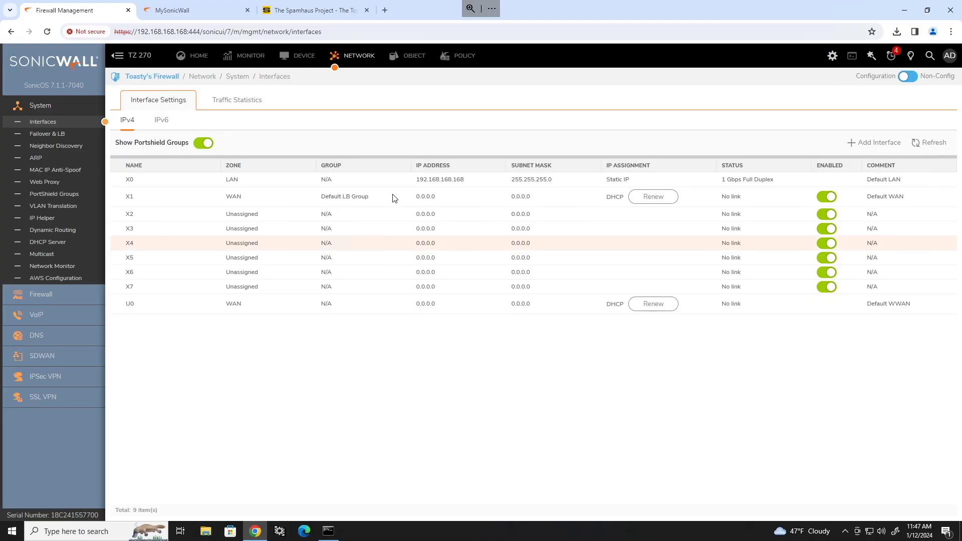
Change the X0 LAN interface's IP address to 192.168.40.1.
{"action": "mouse_move", "coordinate": [384, 182]}
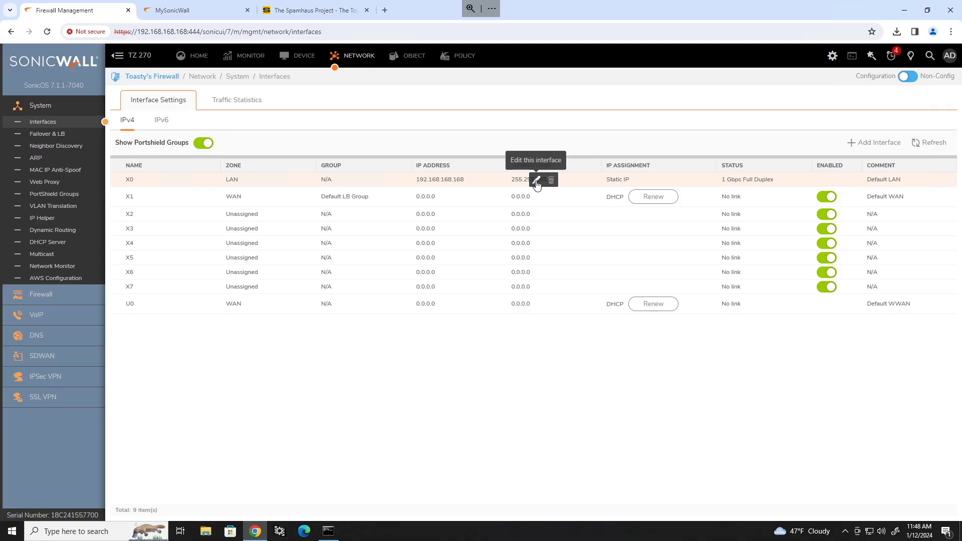
{"action": "left_click", "coordinate": [536, 181]}
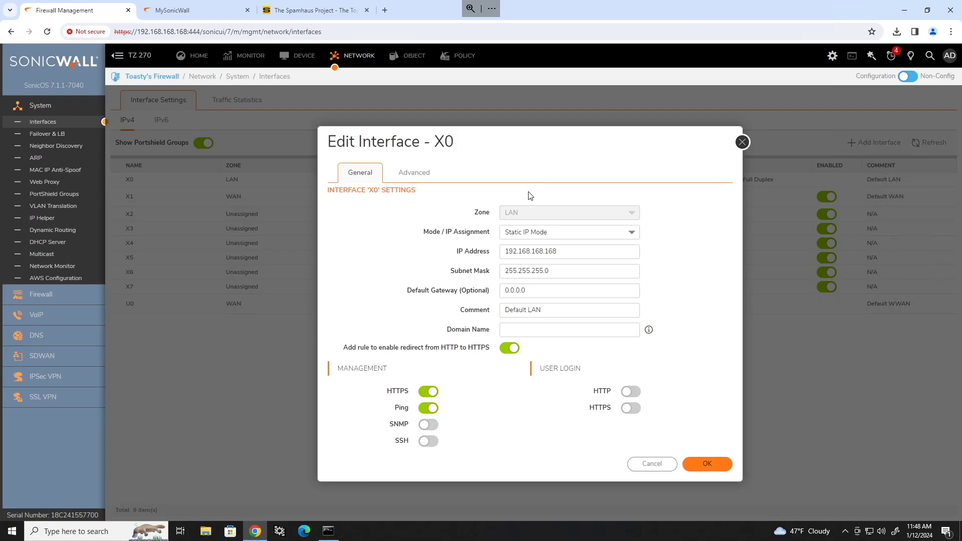
{"action": "left_click", "coordinate": [574, 255]}
{"action": "left_click_drag", "start_coordinate": [558, 251], "coordinate": [537, 254]}
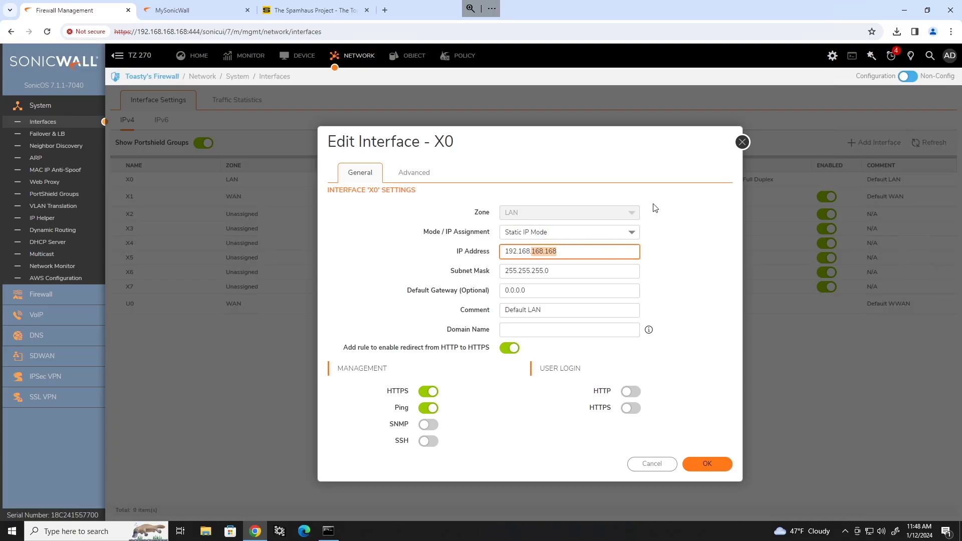
{"action": "type", "text": "40."}
{"action": "left_click", "coordinate": [686, 267]}
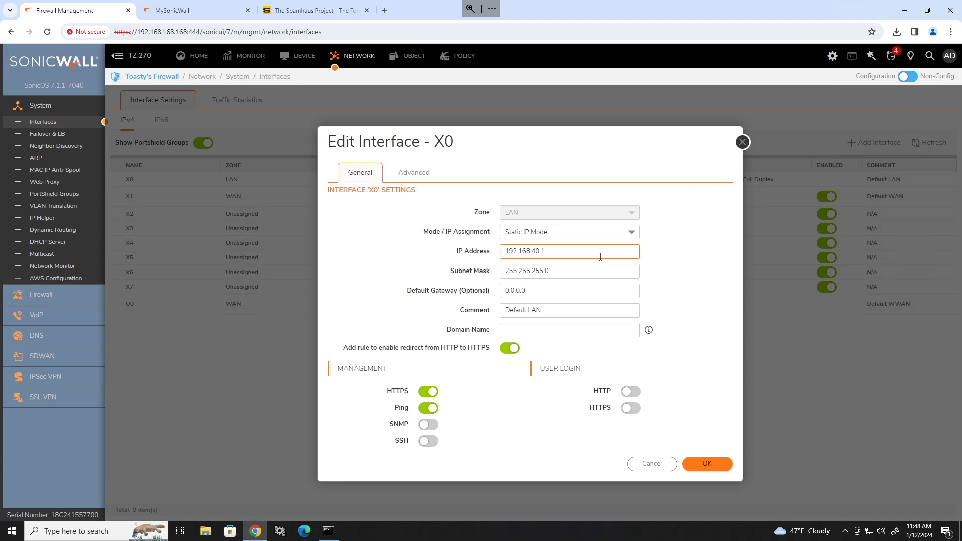
Set X0's domain name to toasty.local, enable SSH management, and save the interface.
{"action": "left_click", "coordinate": [548, 332]}
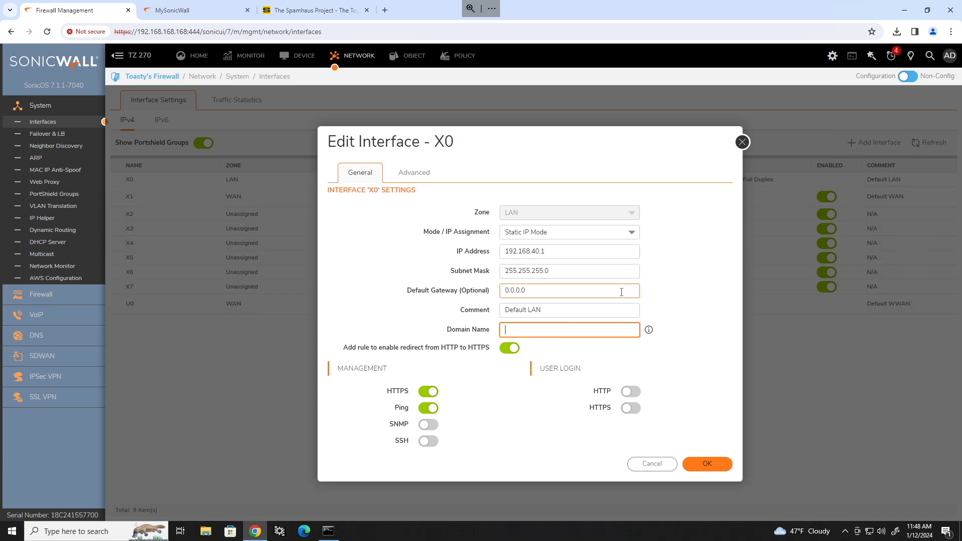
{"action": "type", "text": "toasty.local"}
{"action": "left_click", "coordinate": [684, 287]}
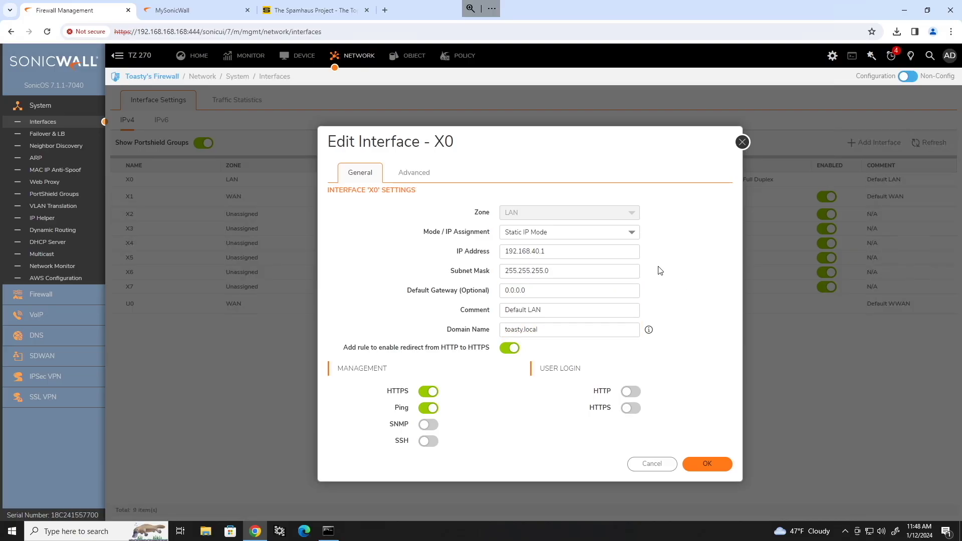
{"action": "left_click", "coordinate": [433, 443]}
{"action": "left_click", "coordinate": [424, 173]}
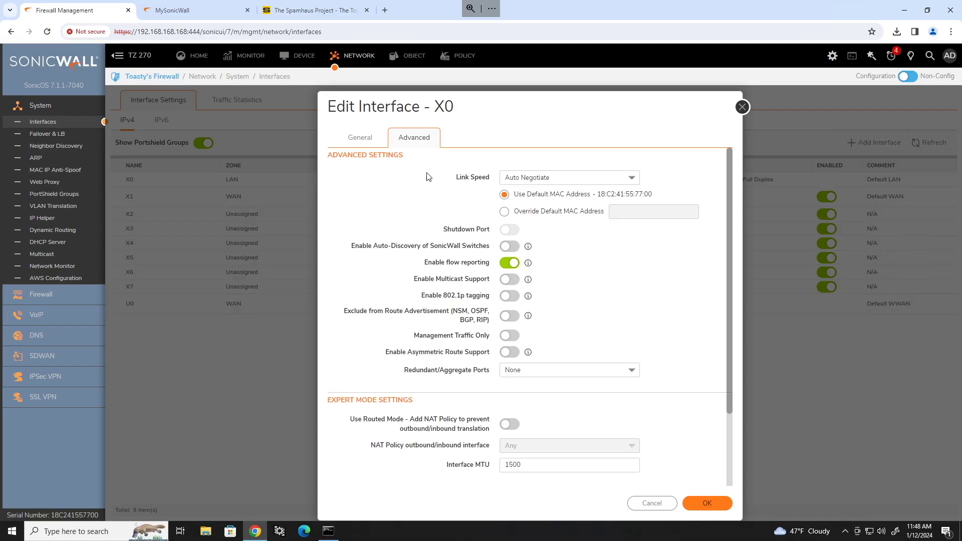
{"action": "left_click", "coordinate": [720, 503]}
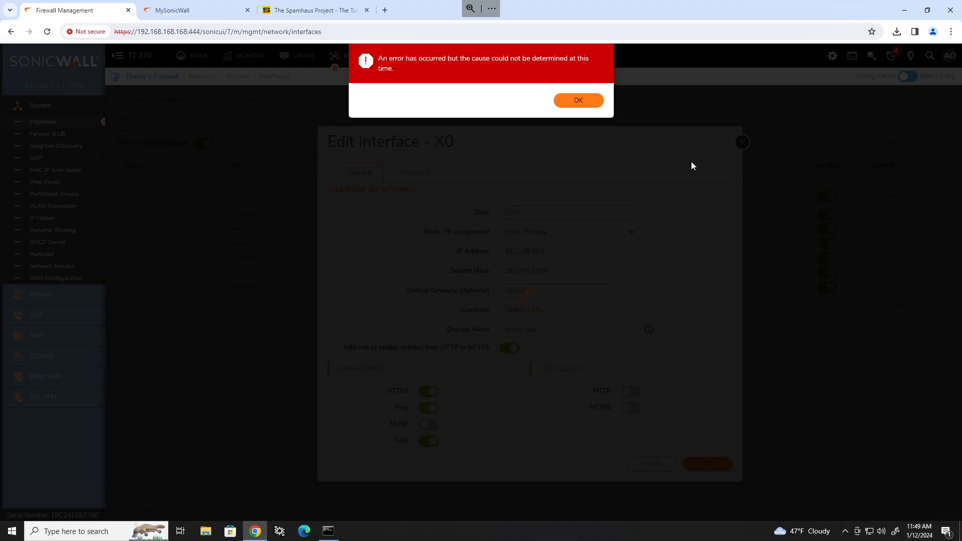
Dismiss the connection error and renew the PC's address with ipconfig /release && ipconfig /renew.
{"action": "left_click", "coordinate": [590, 102]}
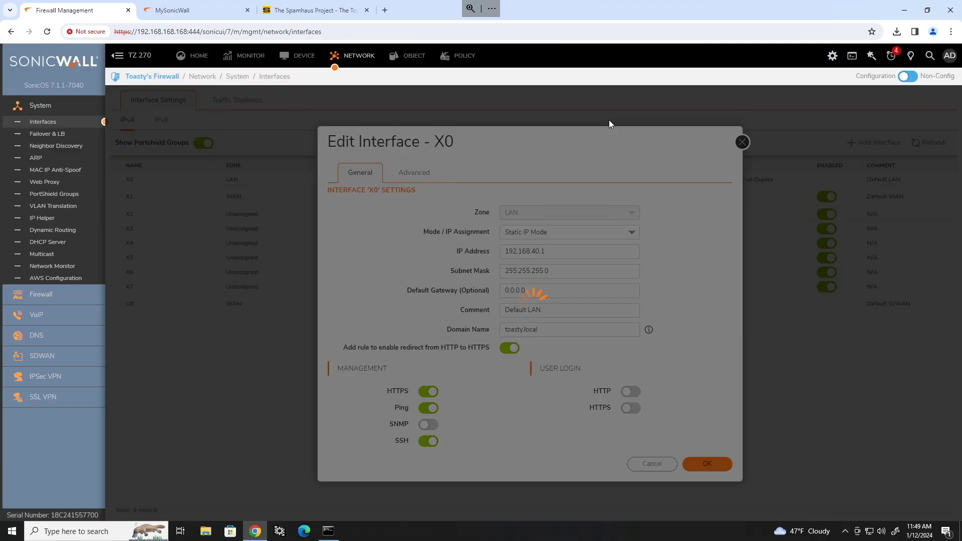
{"action": "left_click", "coordinate": [328, 530]}
{"action": "key", "text": "Escape"}
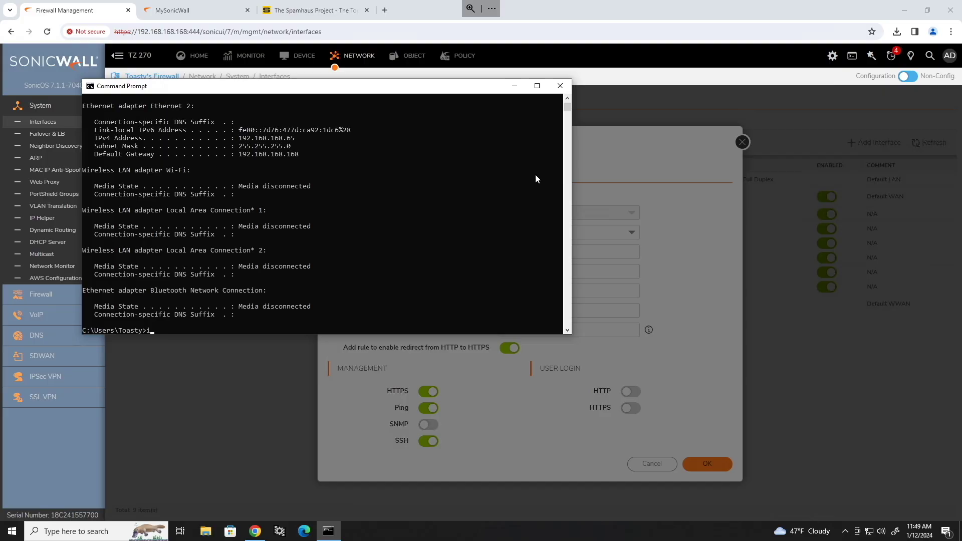
{"action": "type", "text": "ipconfig /release && ipconfig /renew"}
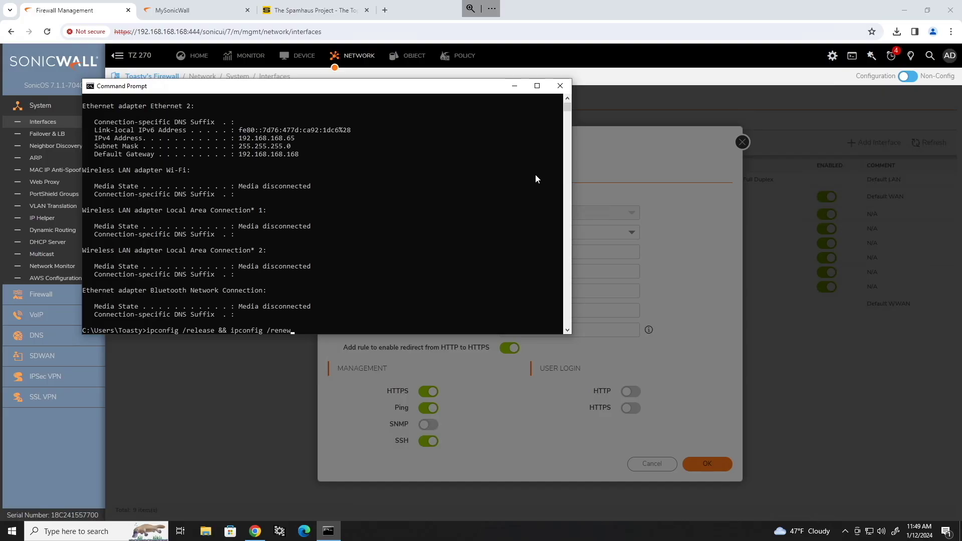
{"action": "key", "text": "Return"}
Run ipconfig in a fresh Command Prompt and highlight the new IPv4 address 192.168.40.205.
{"action": "left_click", "coordinate": [337, 530]}
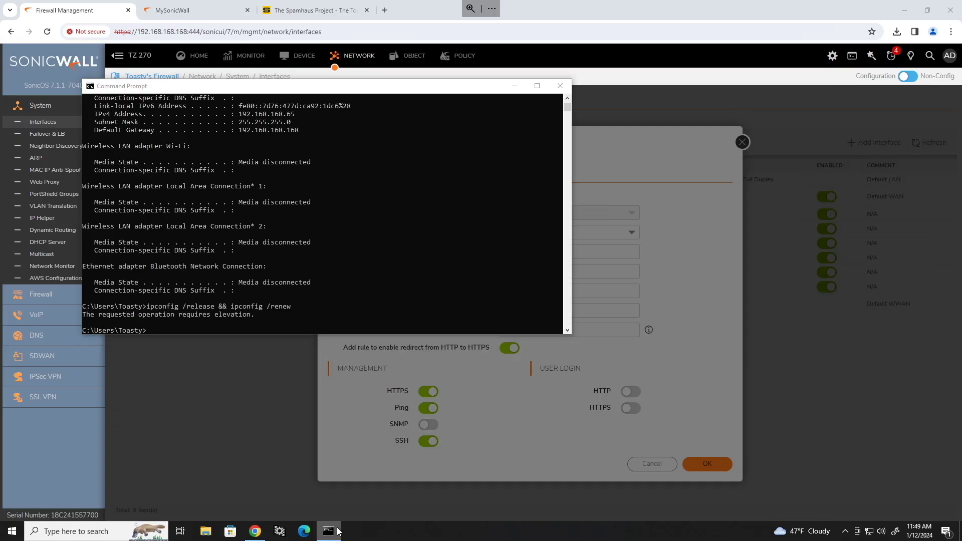
{"action": "right_click", "coordinate": [338, 531]}
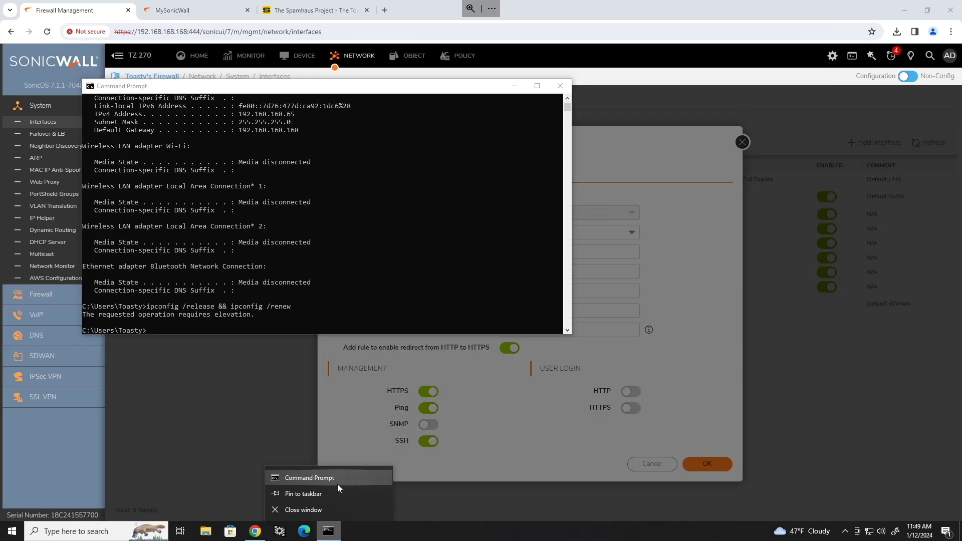
{"action": "left_click", "coordinate": [317, 478]}
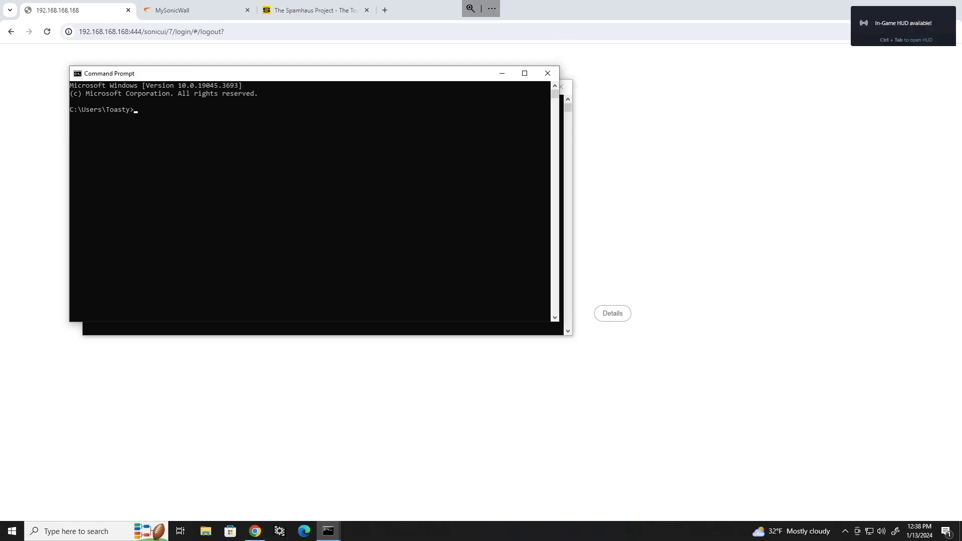
{"action": "left_click", "coordinate": [261, 151]}
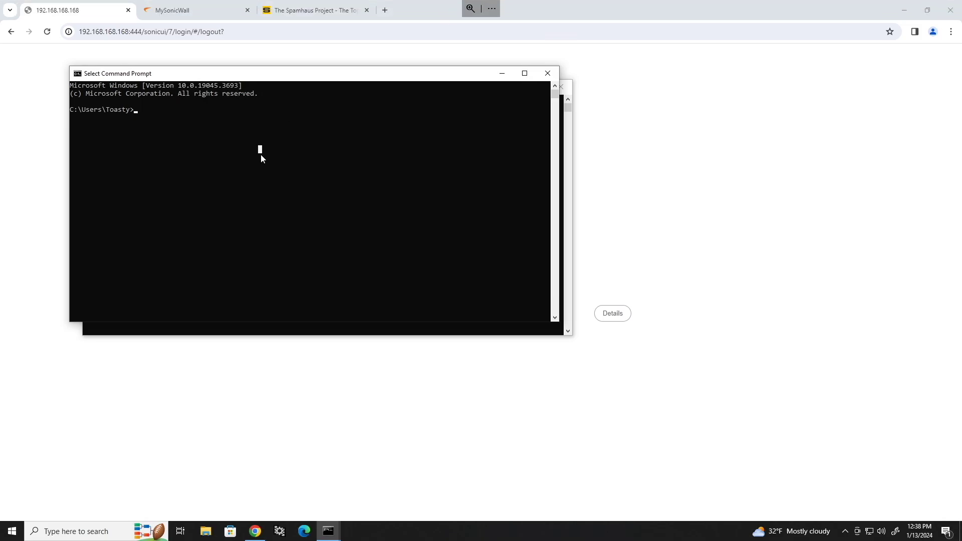
{"action": "type", "text": "ipconfig"}
{"action": "key", "text": "Return"}
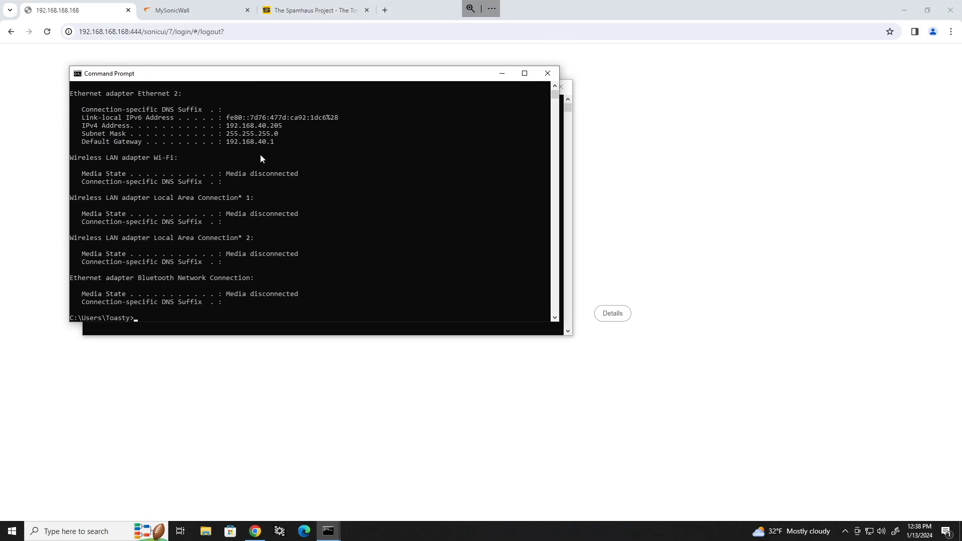
{"action": "double_click", "coordinate": [249, 128]}
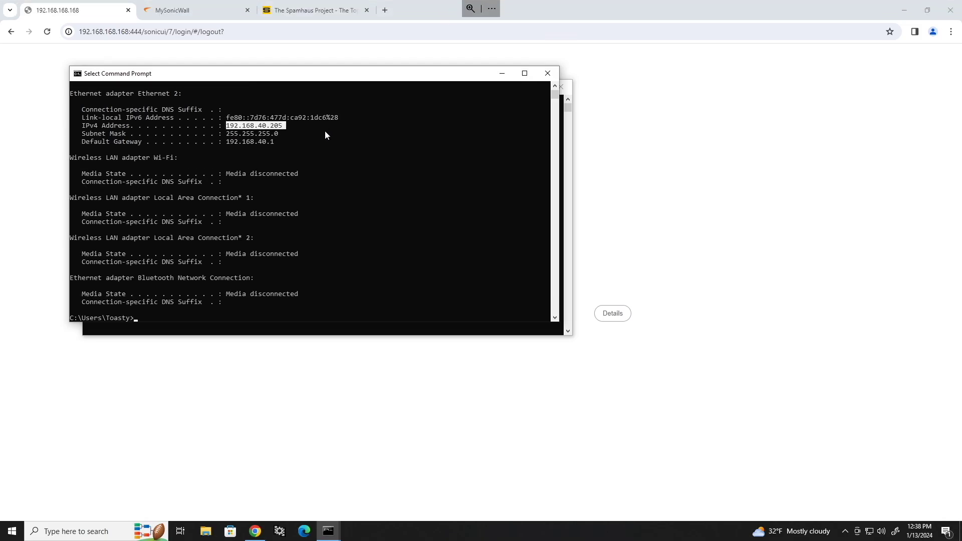
{"action": "left_click", "coordinate": [217, 32]}
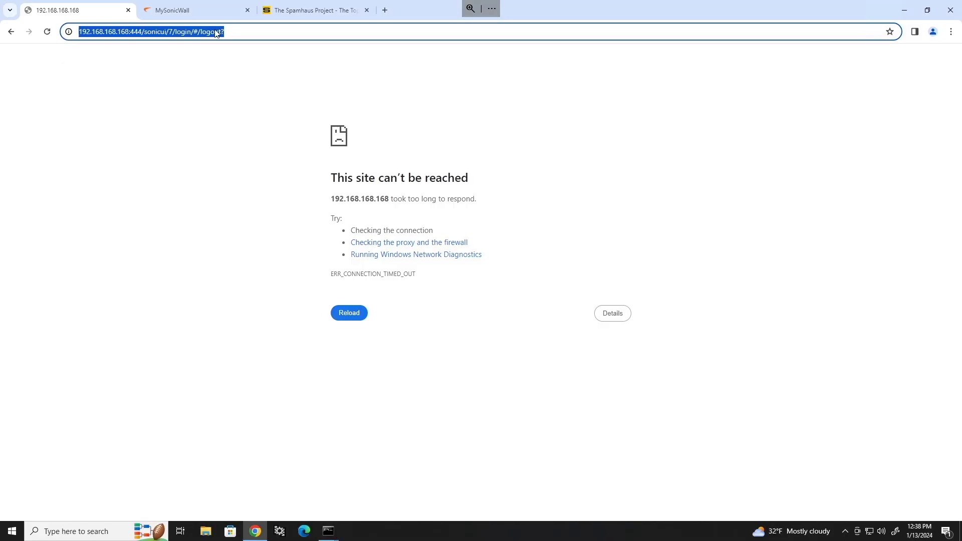
{"action": "type", "text": "https://"}
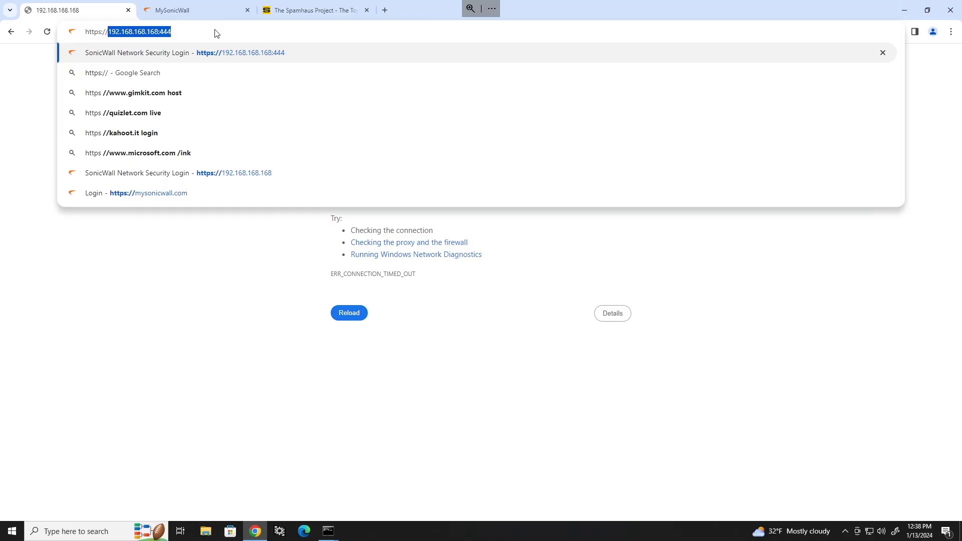
{"action": "type", "text": "192.168."}
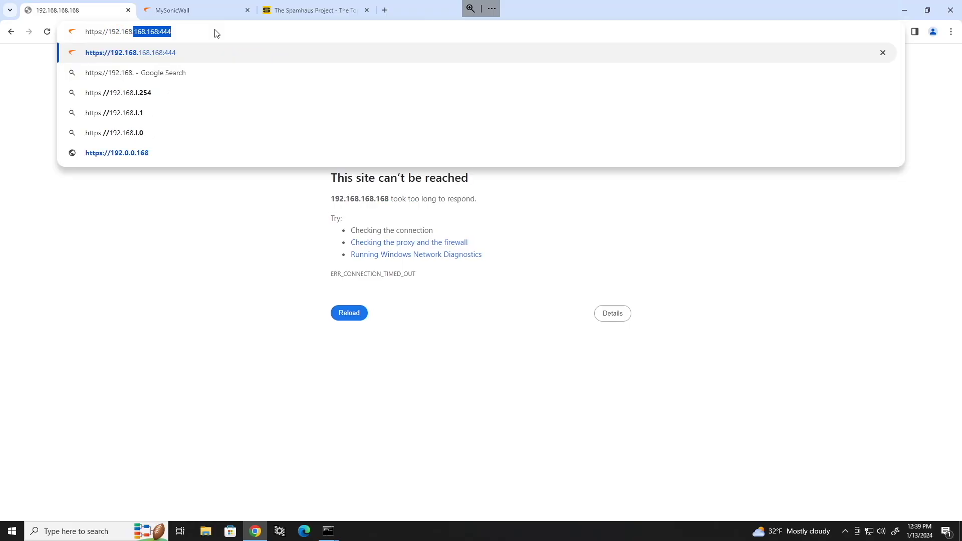
{"action": "type", "text": "40.1"}
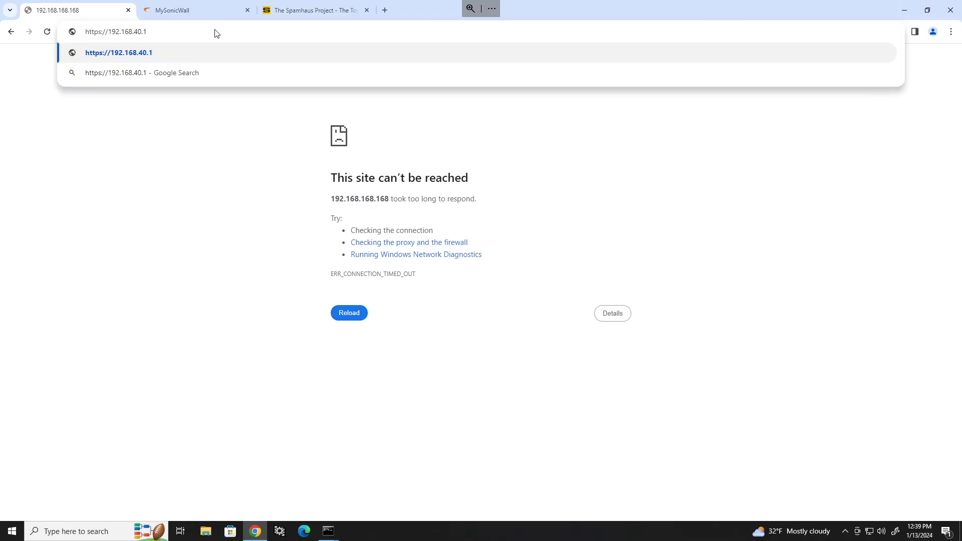
{"action": "key", "text": "Return"}
{"action": "left_click", "coordinate": [220, 33]}
{"action": "left_click", "coordinate": [221, 34]}
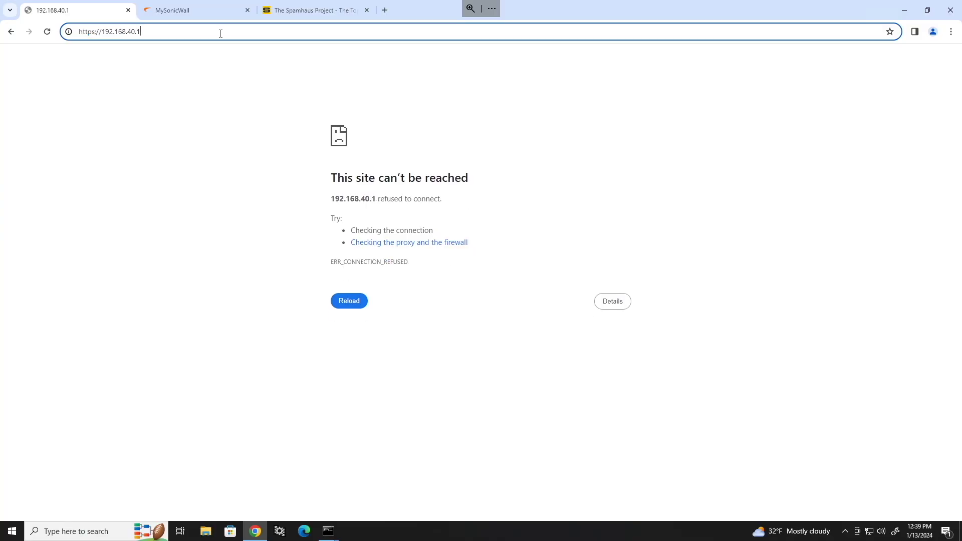
{"action": "type", "text": ":444"}
{"action": "key", "text": "Return"}
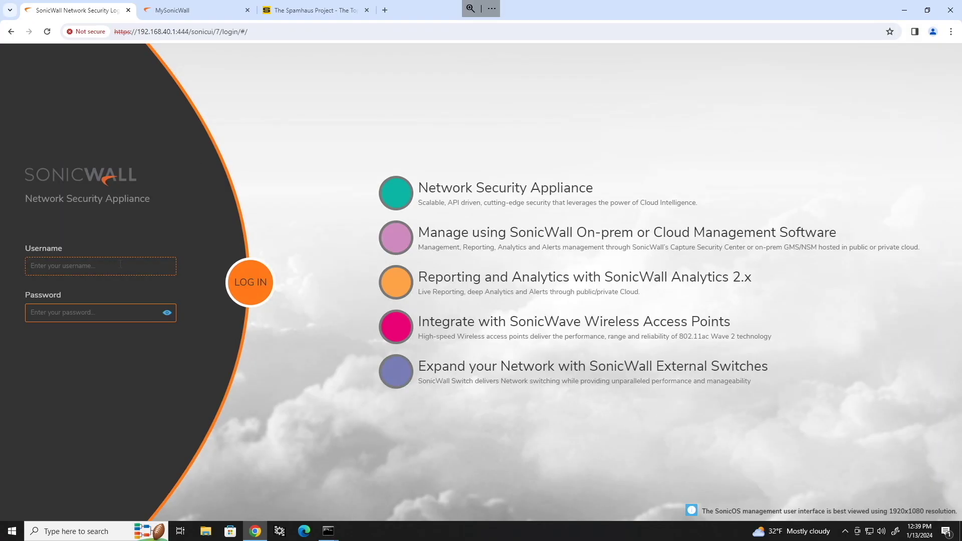
{"action": "type", "text": "admin"}
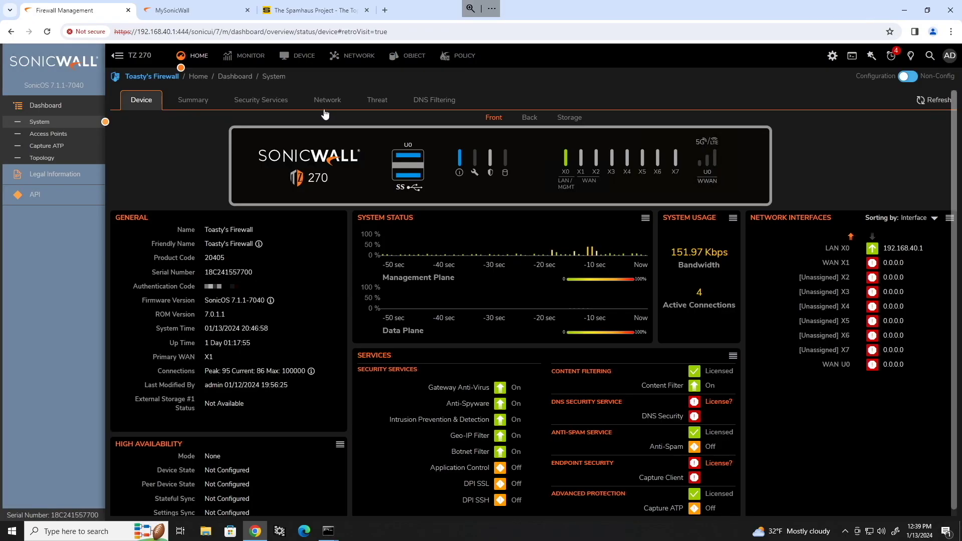
{"action": "left_click", "coordinate": [356, 59]}
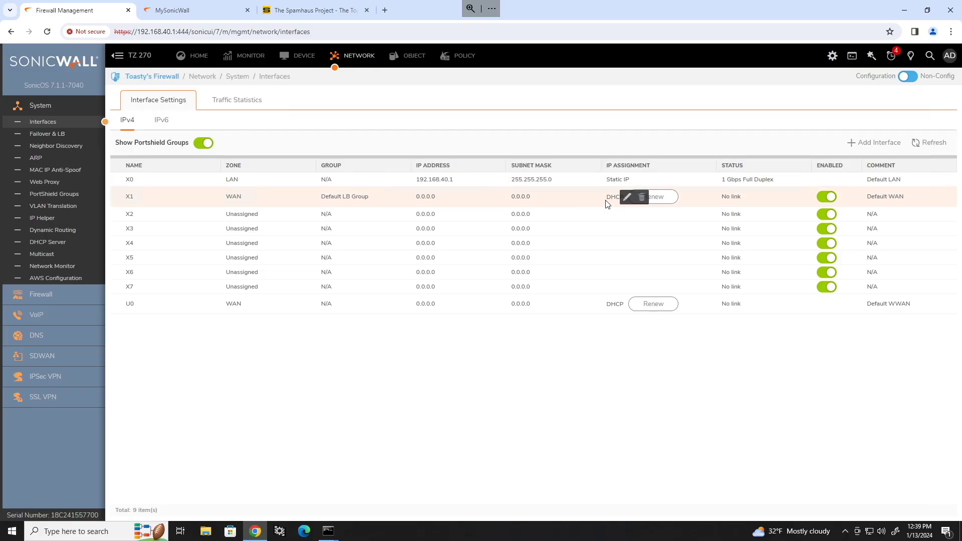
{"action": "left_click", "coordinate": [628, 198]}
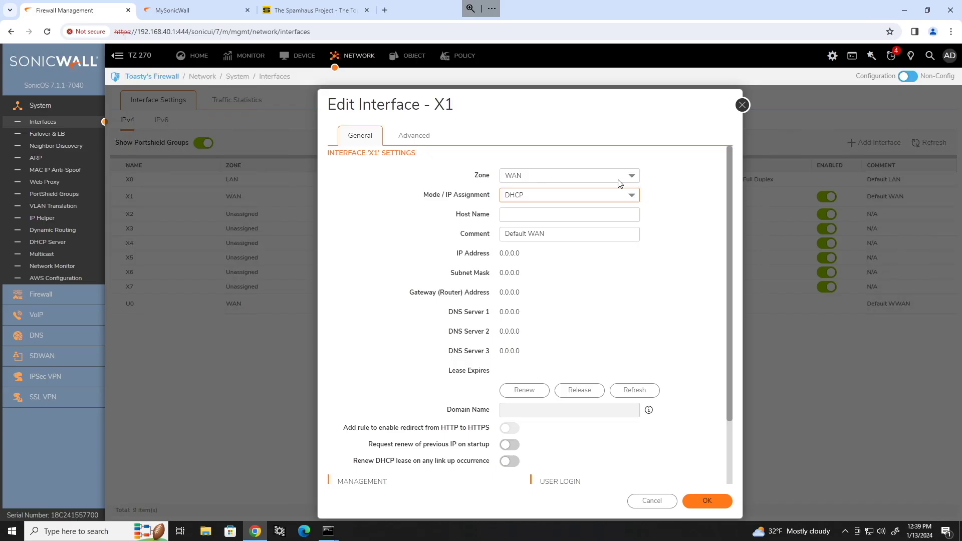
{"action": "left_click", "coordinate": [561, 200]}
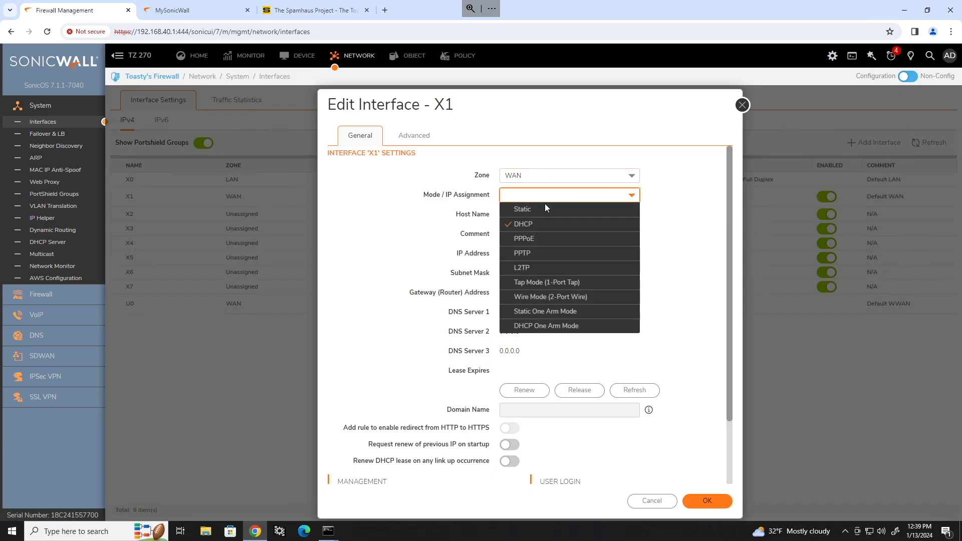
{"action": "left_click", "coordinate": [530, 209]}
{"action": "left_click", "coordinate": [536, 222]}
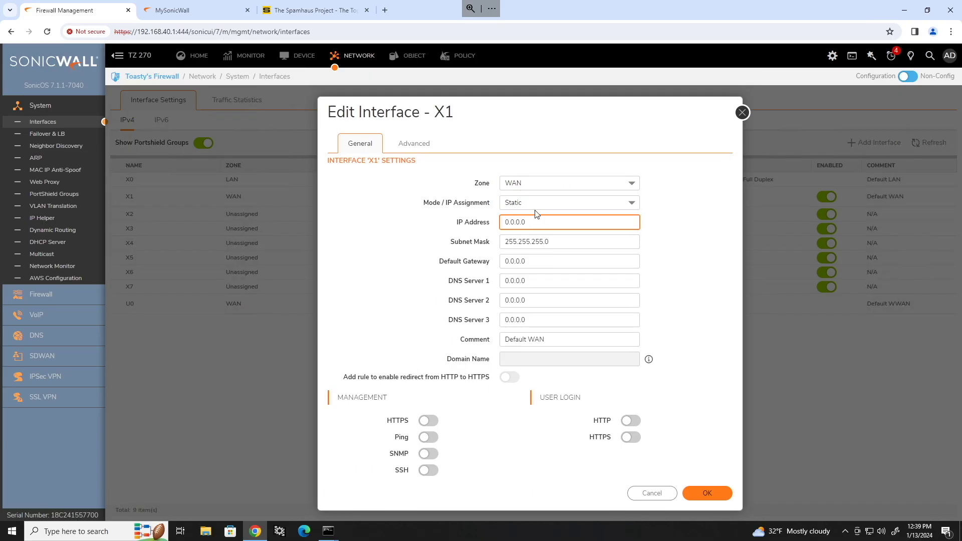
{"action": "left_click", "coordinate": [539, 241]}
{"action": "left_click", "coordinate": [536, 260]}
{"action": "left_click", "coordinate": [434, 144]}
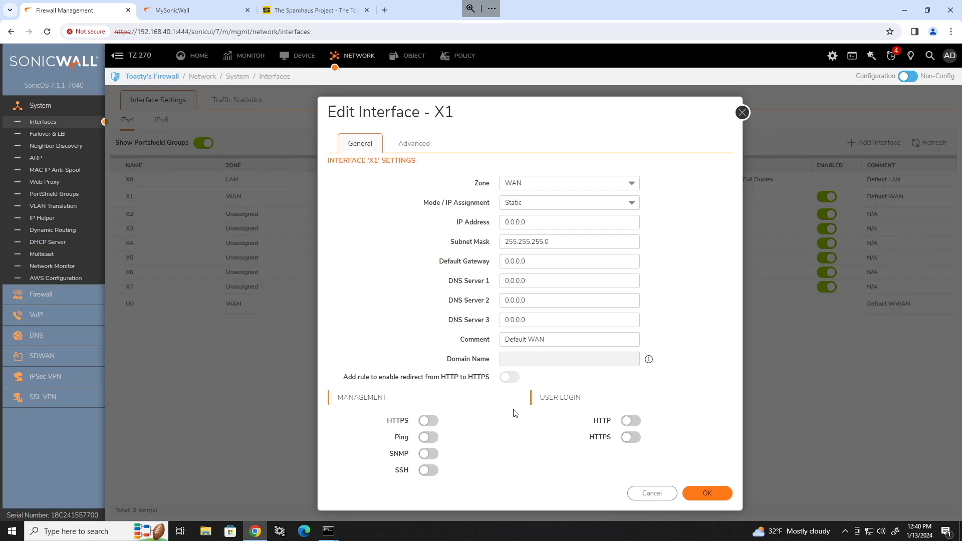
{"action": "left_click", "coordinate": [662, 494]}
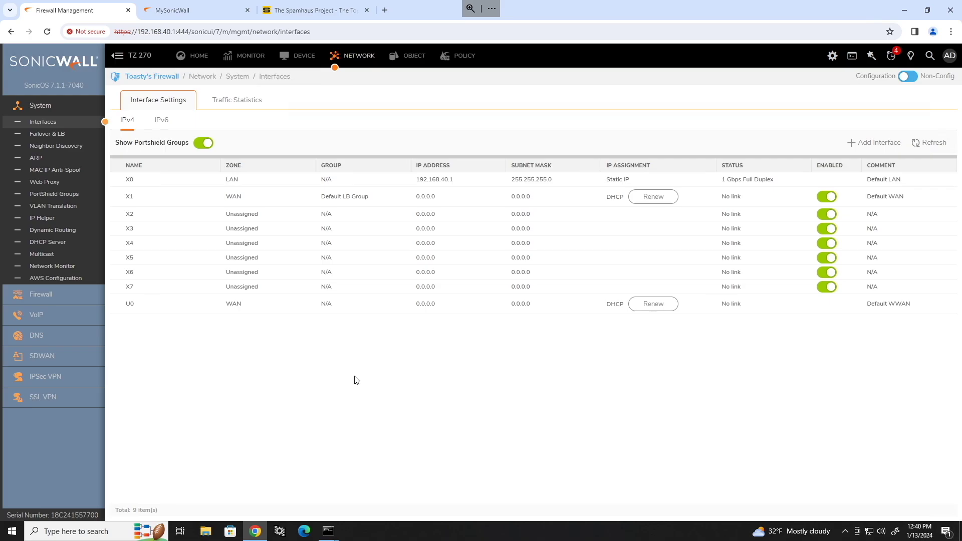
{"action": "mouse_move", "coordinate": [449, 204]}
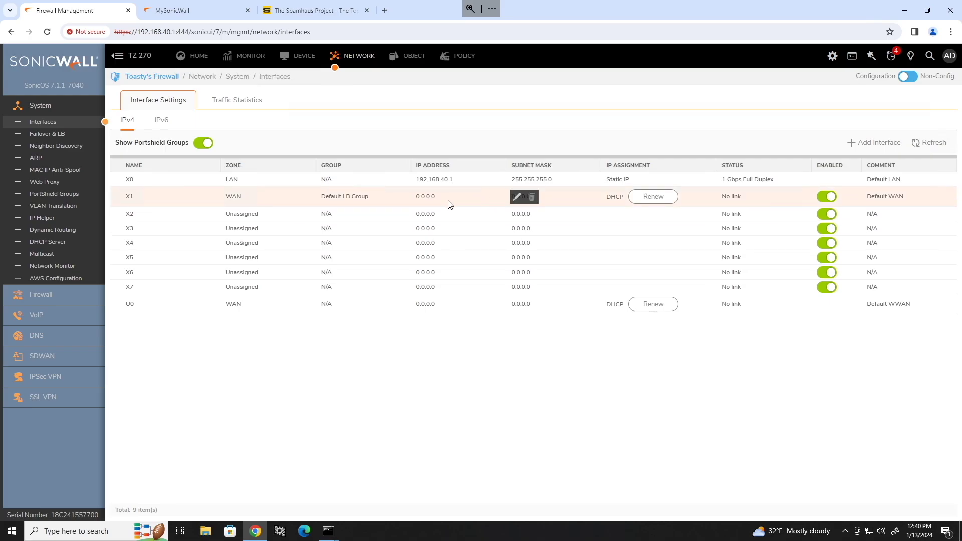
{"action": "left_click", "coordinate": [517, 196]}
{"action": "left_click", "coordinate": [413, 142]}
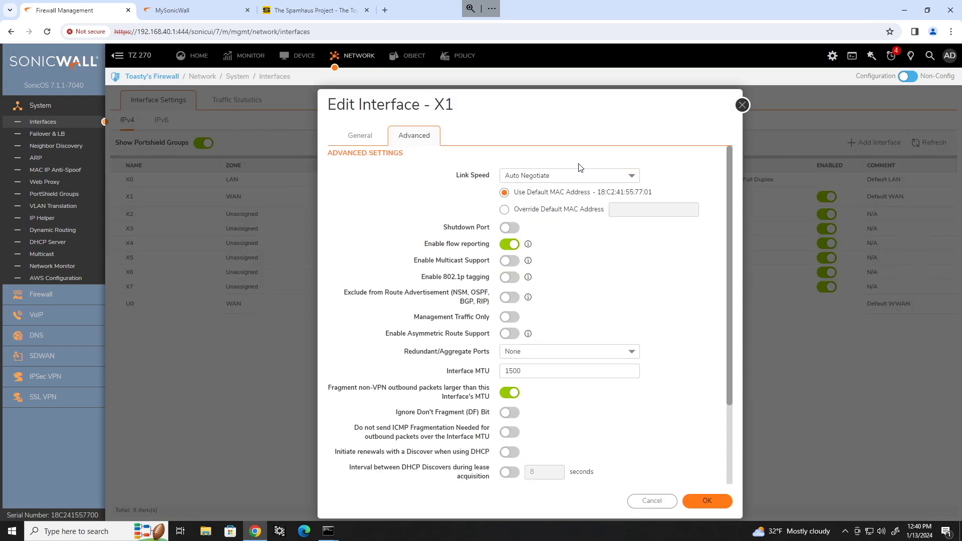
{"action": "left_click", "coordinate": [503, 209]}
{"action": "left_click", "coordinate": [623, 209]}
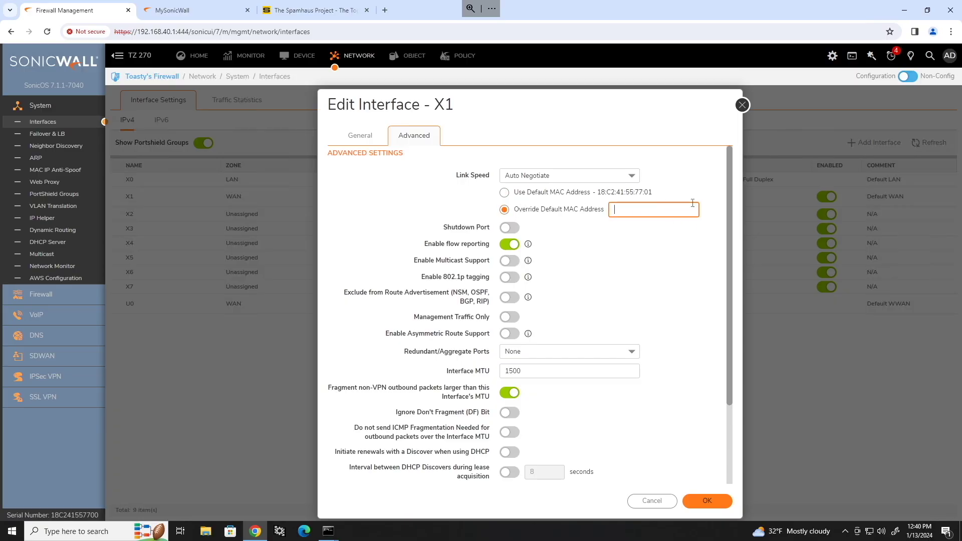
{"action": "left_click", "coordinate": [529, 192]}
{"action": "left_click", "coordinate": [529, 192]}
{"action": "left_click", "coordinate": [651, 500]}
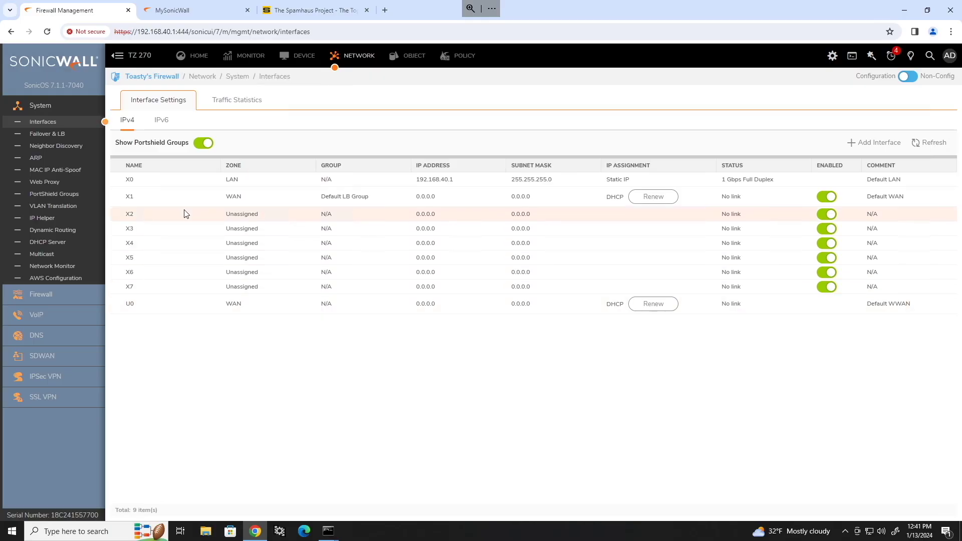
{"action": "left_click_drag", "start_coordinate": [224, 183], "coordinate": [265, 186]}
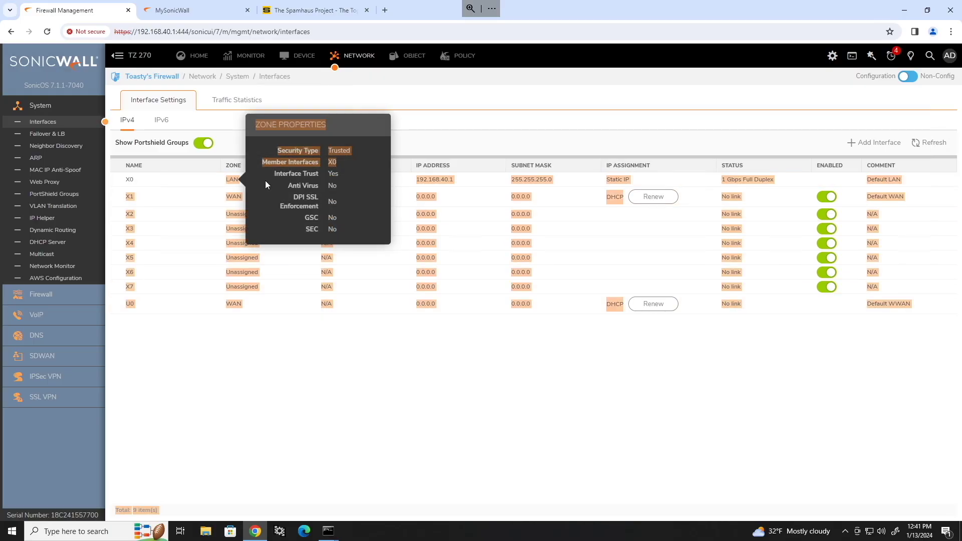
{"action": "left_click", "coordinate": [484, 148]}
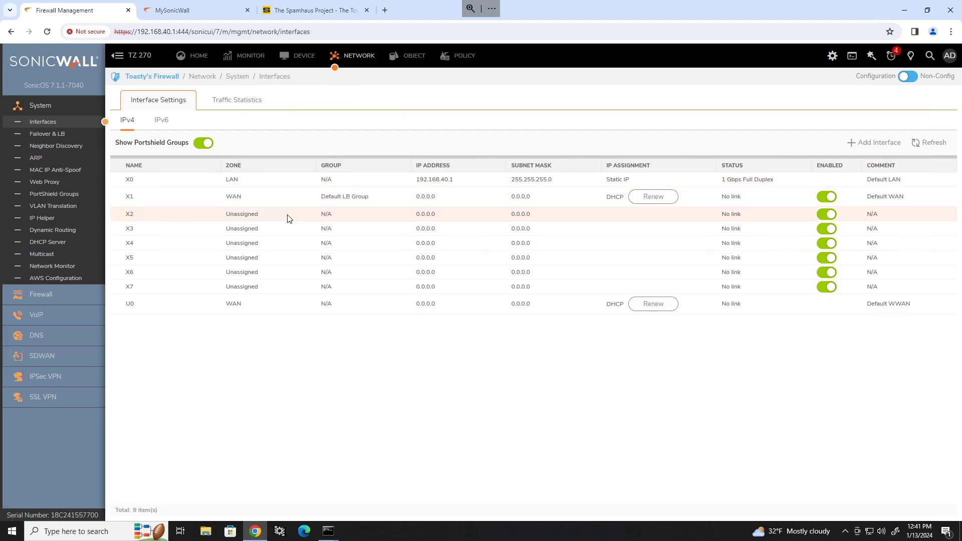
Move X2 to the Guest zone at 192.168.41.1 with Ping management allowed, and save.
{"action": "mouse_move", "coordinate": [620, 237]}
{"action": "left_click", "coordinate": [599, 216]}
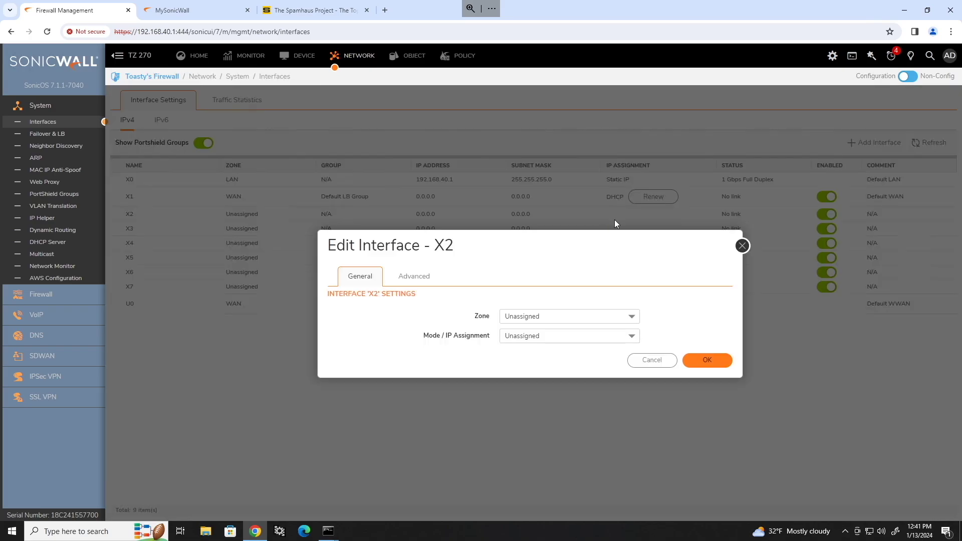
{"action": "left_click", "coordinate": [632, 317]}
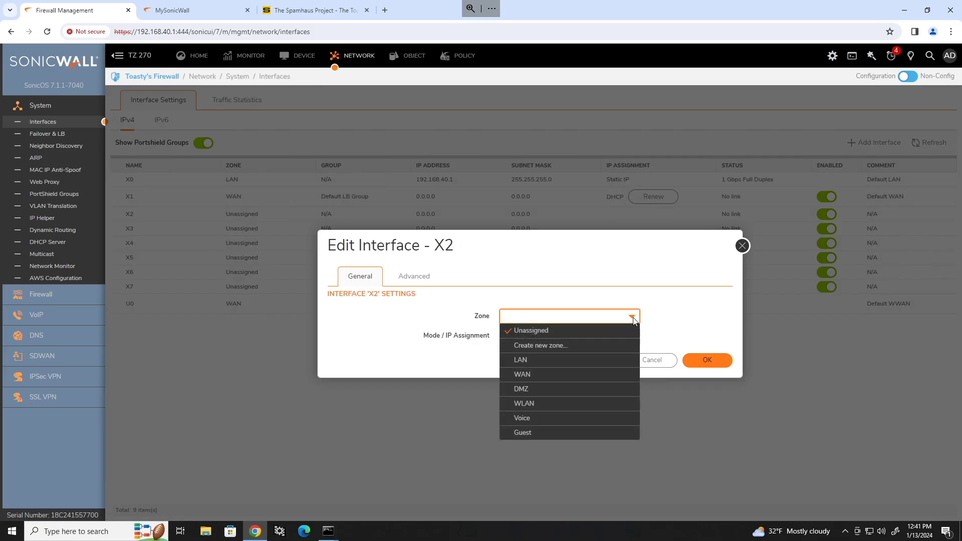
{"action": "left_click", "coordinate": [538, 433]}
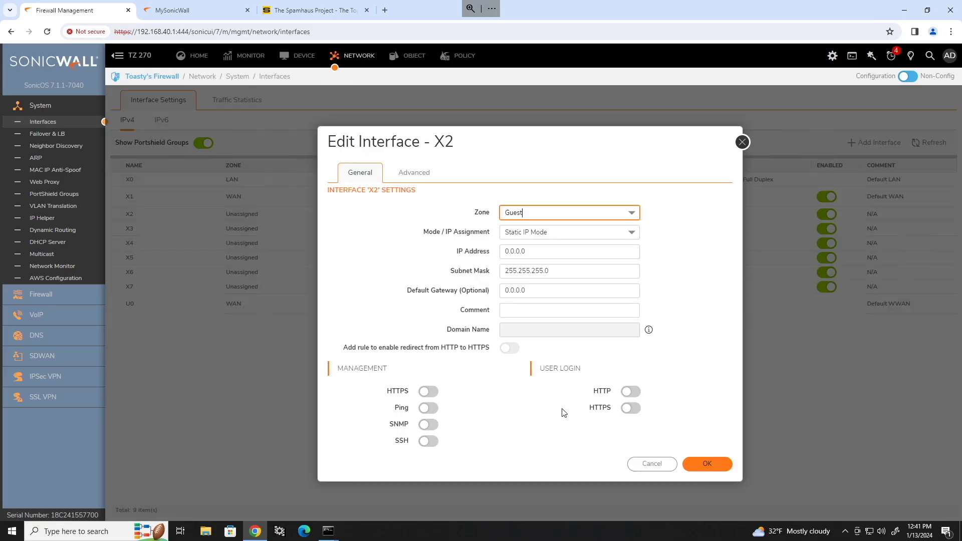
{"action": "triple_click", "coordinate": [552, 254]}
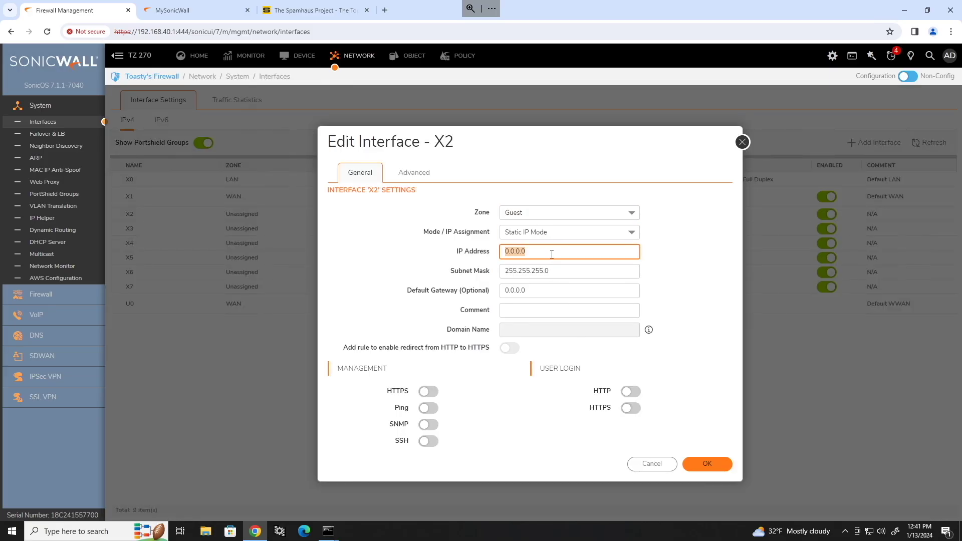
{"action": "type", "text": "192.168"}
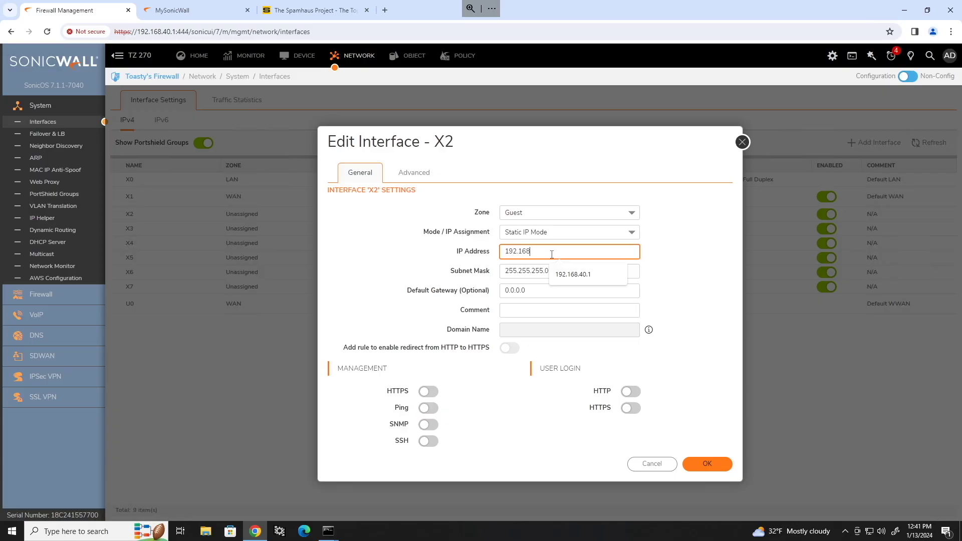
{"action": "type", "text": ".41.1"}
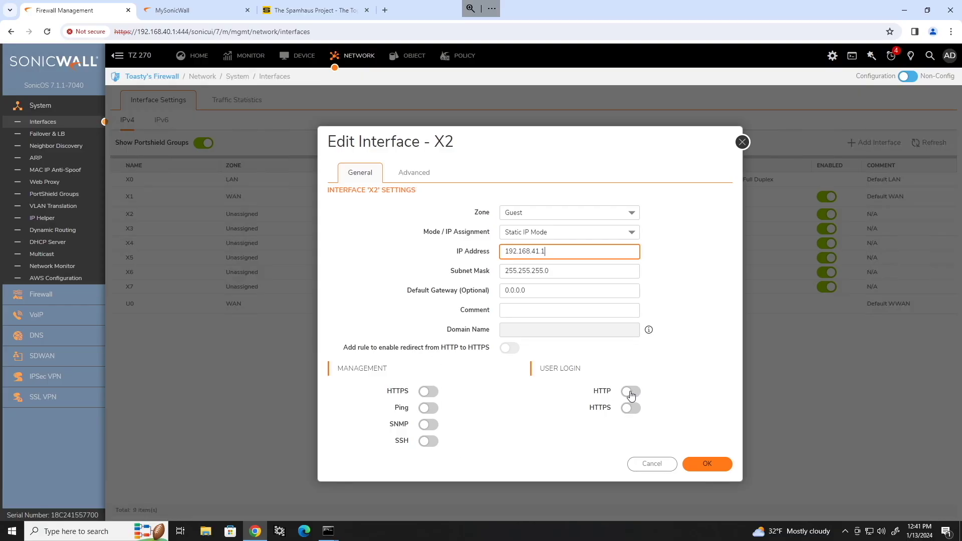
{"action": "left_click", "coordinate": [428, 408]}
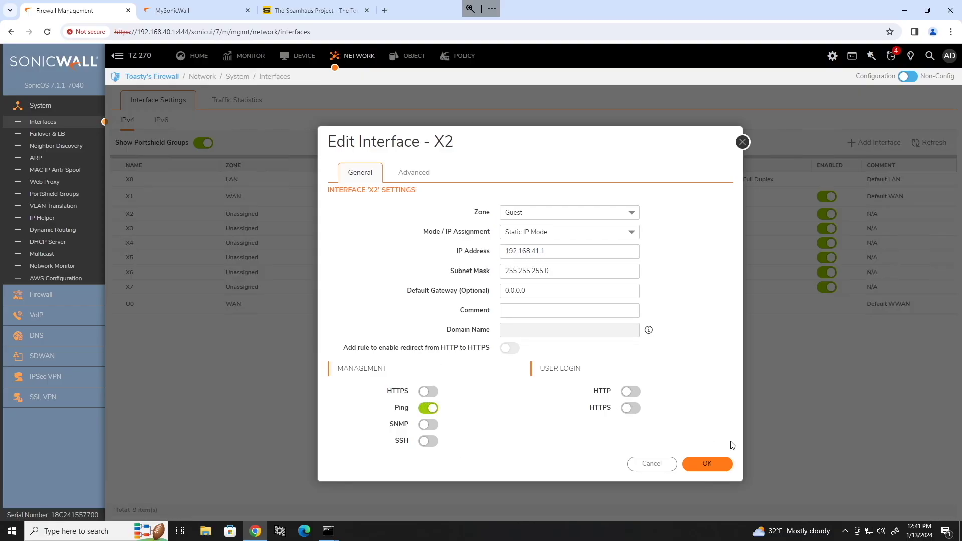
{"action": "left_click", "coordinate": [707, 464]}
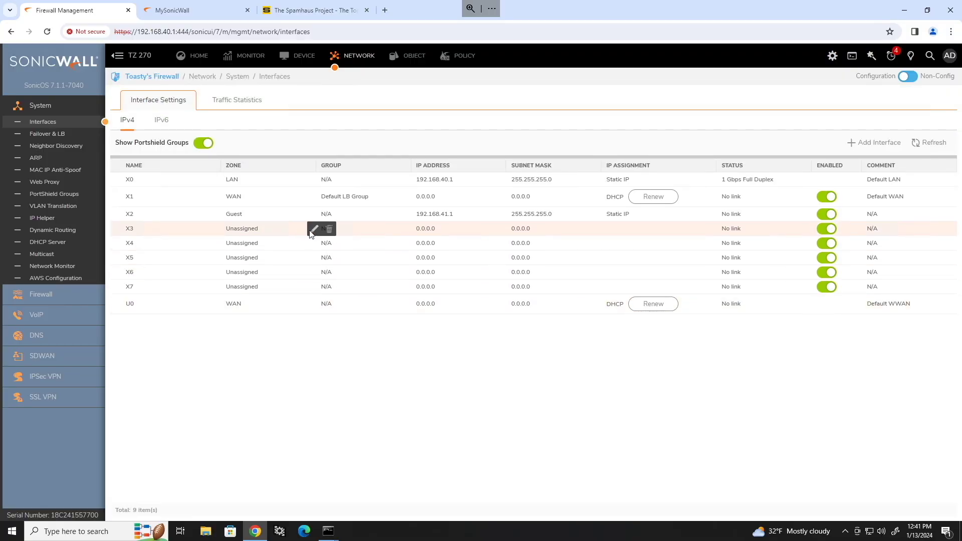
Move X3 to the Voice zone at 192.168.100.1, comment it Voice, allow Ping, and save.
{"action": "left_click", "coordinate": [314, 229]}
{"action": "left_click", "coordinate": [552, 316]}
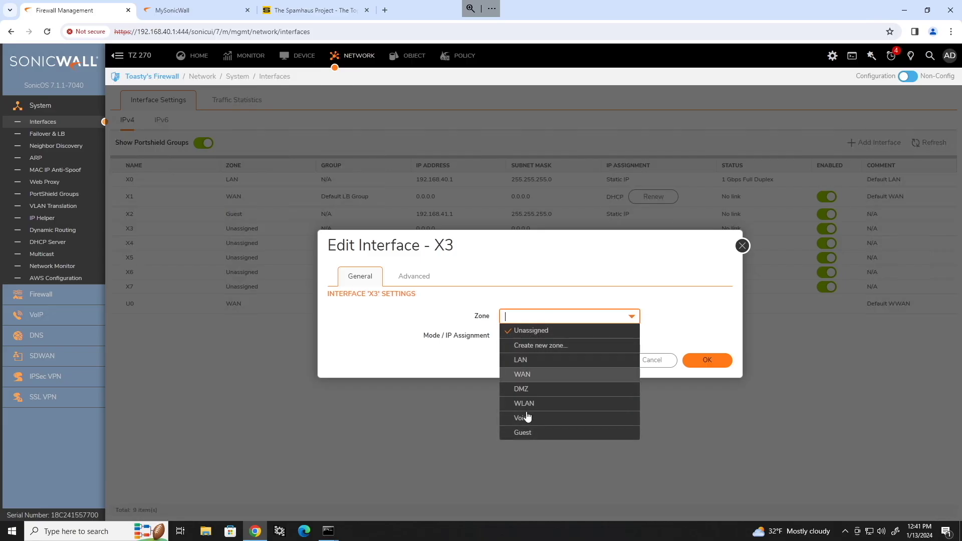
{"action": "left_click", "coordinate": [526, 425]}
{"action": "left_click", "coordinate": [560, 251]}
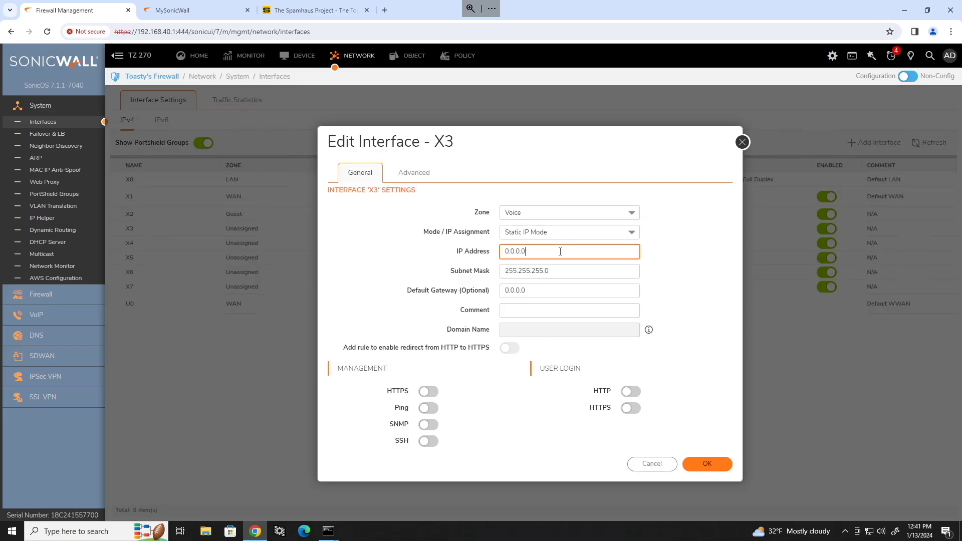
{"action": "double_click", "coordinate": [559, 252]}
{"action": "type", "text": "192.168"}
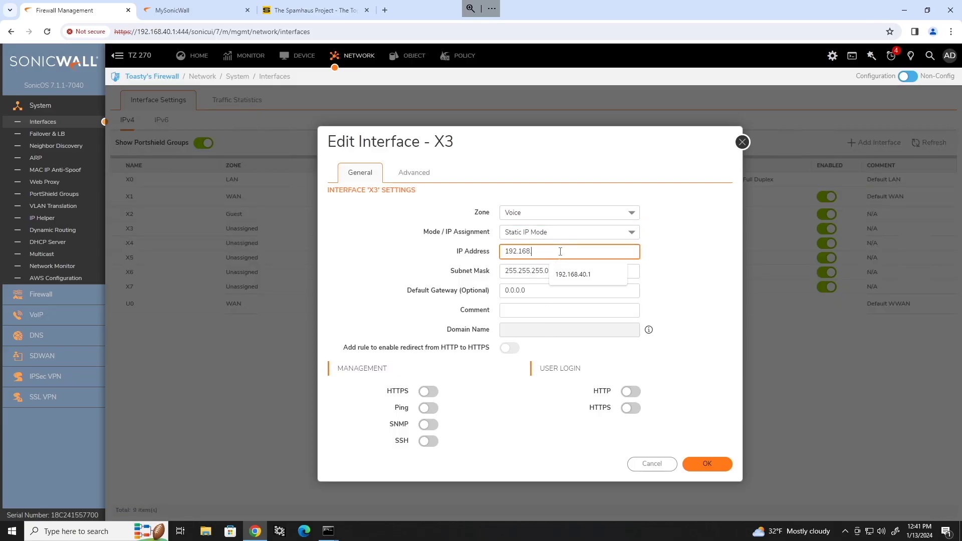
{"action": "type", "text": ".100."}
{"action": "key", "text": "Tab"}
{"action": "key", "text": "Tab"}
{"action": "key", "text": "Tab"}
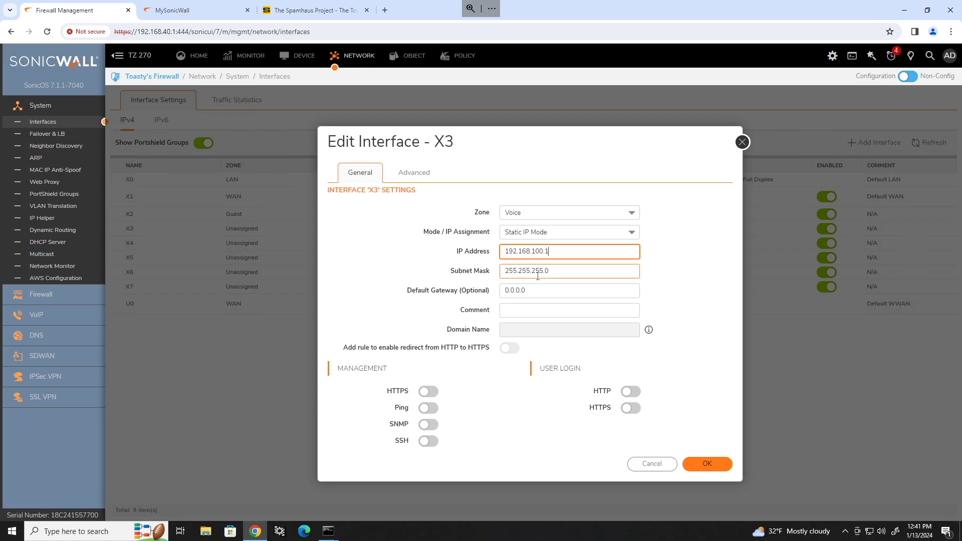
{"action": "left_click", "coordinate": [525, 309]}
{"action": "type", "text": "Voice"}
{"action": "left_click", "coordinate": [432, 325]}
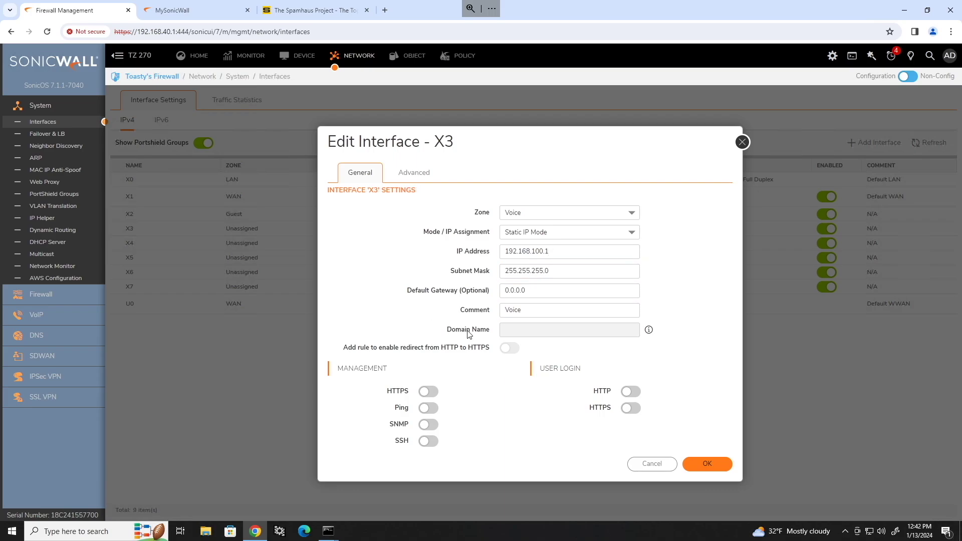
{"action": "left_click", "coordinate": [429, 408]}
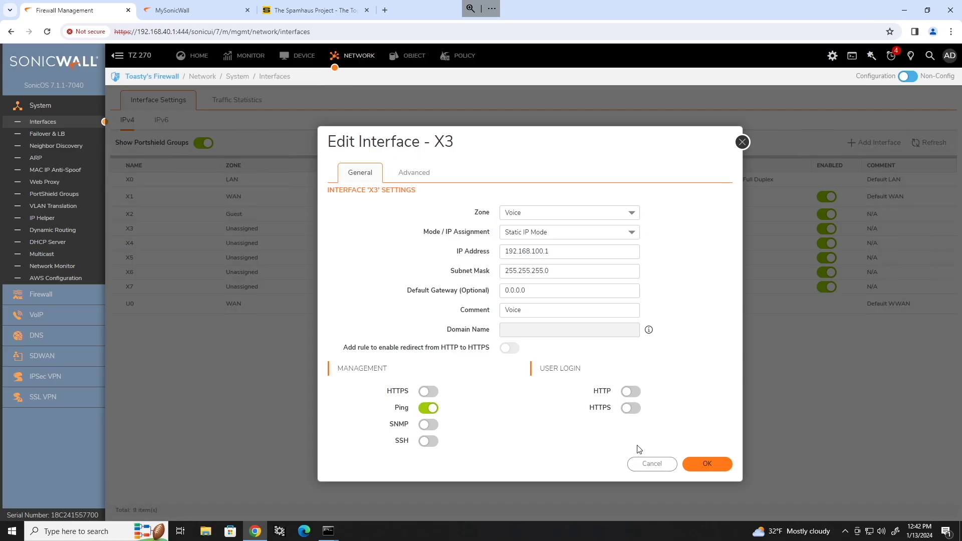
{"action": "left_click", "coordinate": [696, 462]}
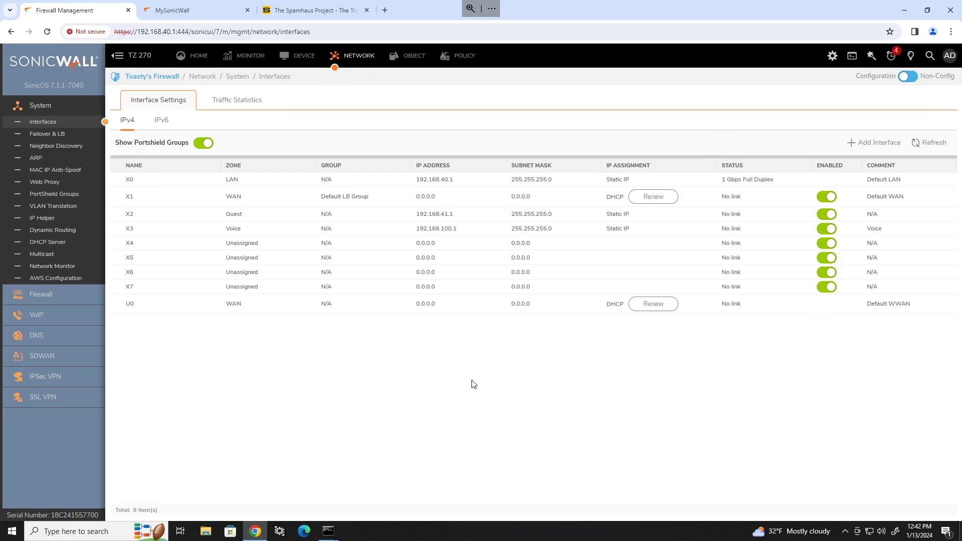
Start a new virtual interface in the LAN zone with VLAN tag 10 on parent X0.
{"action": "left_click", "coordinate": [879, 144]}
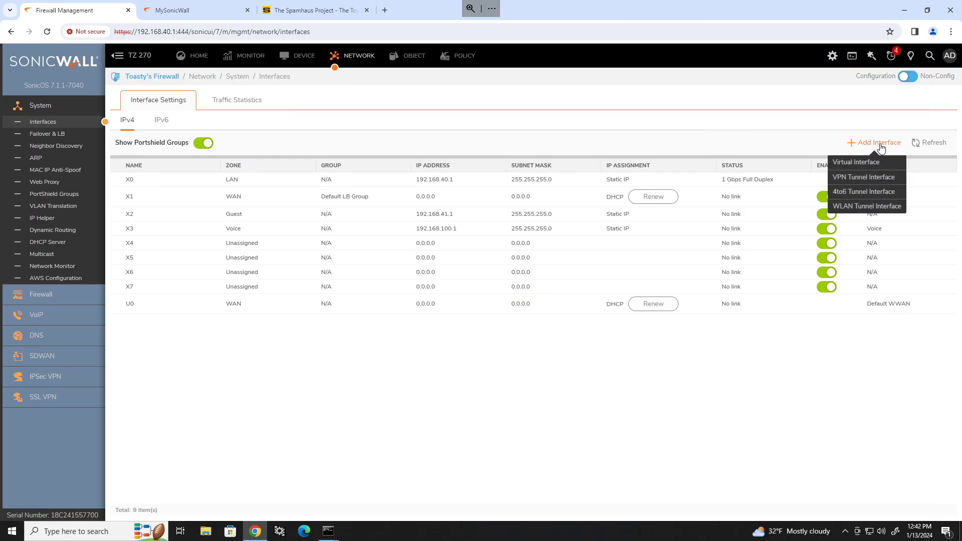
{"action": "left_click", "coordinate": [868, 163]}
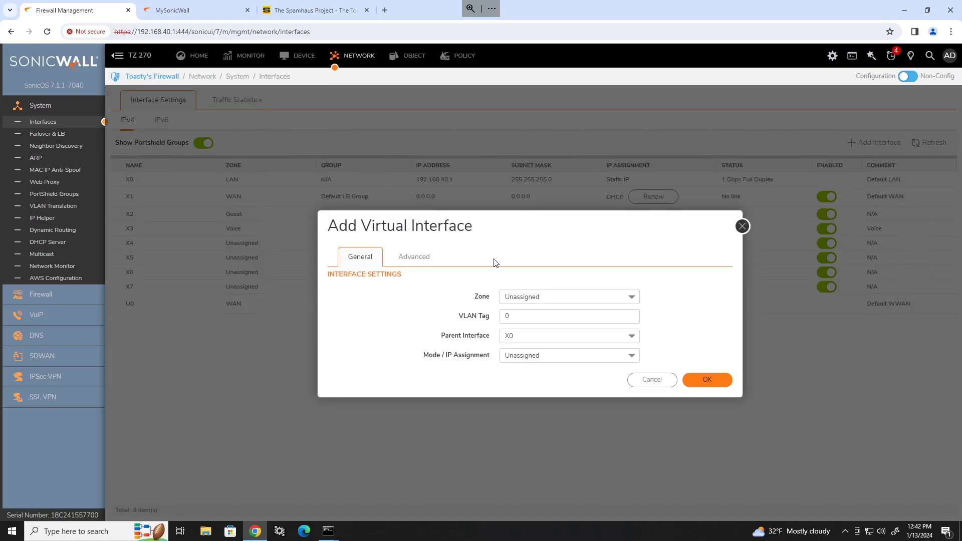
{"action": "left_click", "coordinate": [604, 296]}
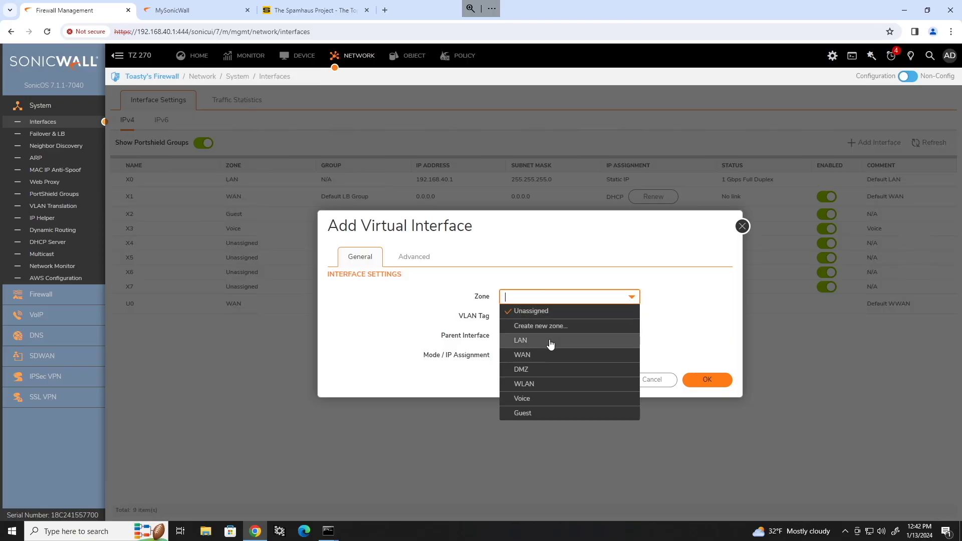
{"action": "left_click", "coordinate": [556, 337]}
{"action": "left_click", "coordinate": [566, 213]}
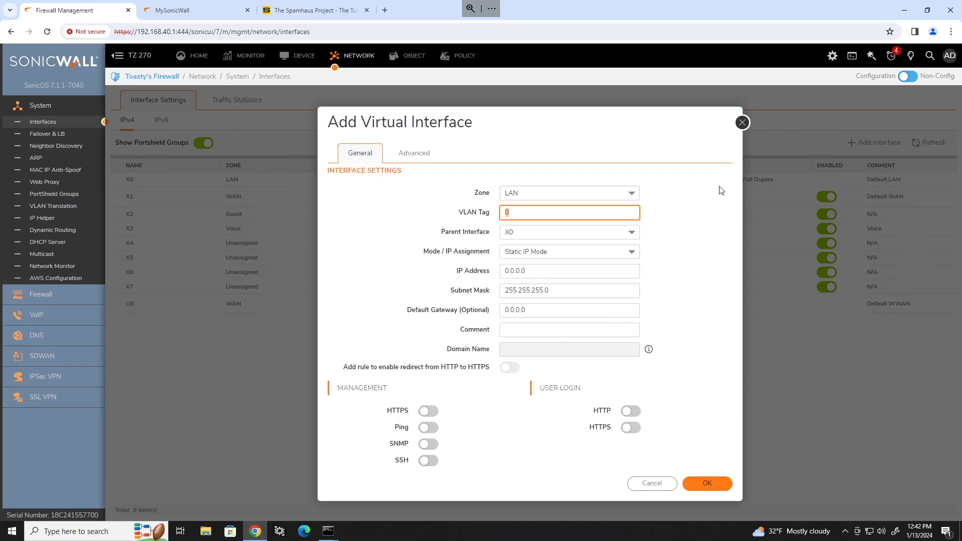
{"action": "type", "text": "10"}
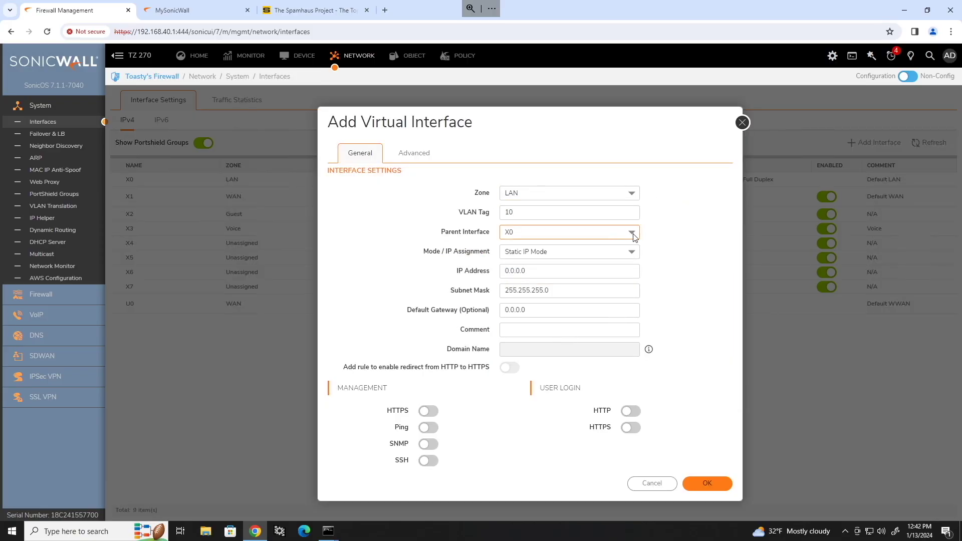
{"action": "left_click", "coordinate": [632, 235]}
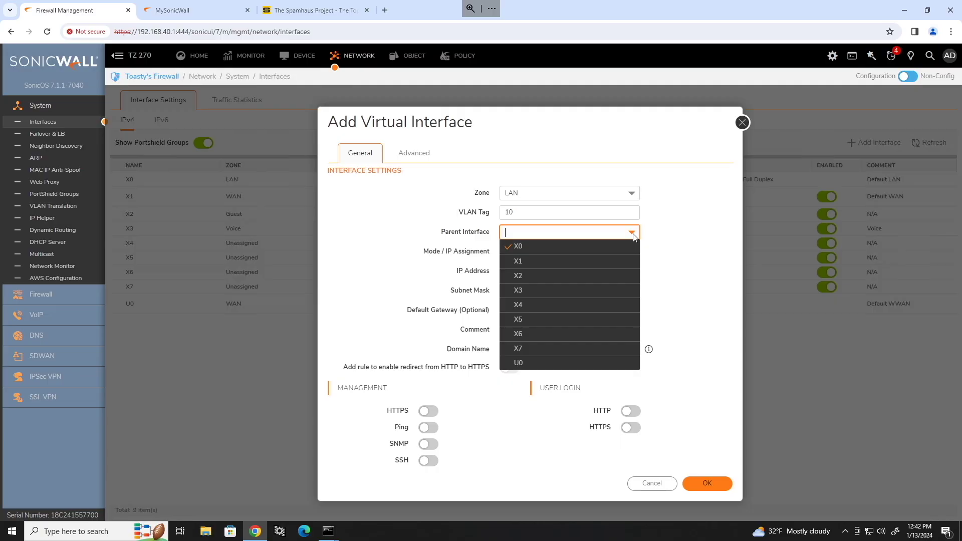
{"action": "left_click", "coordinate": [600, 245]}
Give it IP 192.168.45.1 and comment Internal Wireless, allow HTTPS and Ping, and save.
{"action": "left_click", "coordinate": [596, 273]}
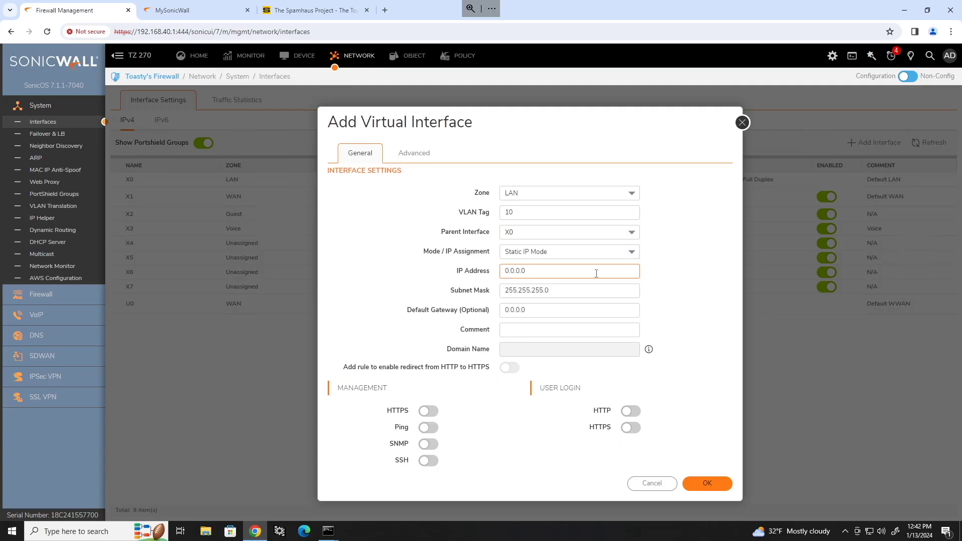
{"action": "left_click_drag", "start_coordinate": [596, 273], "coordinate": [493, 258]}
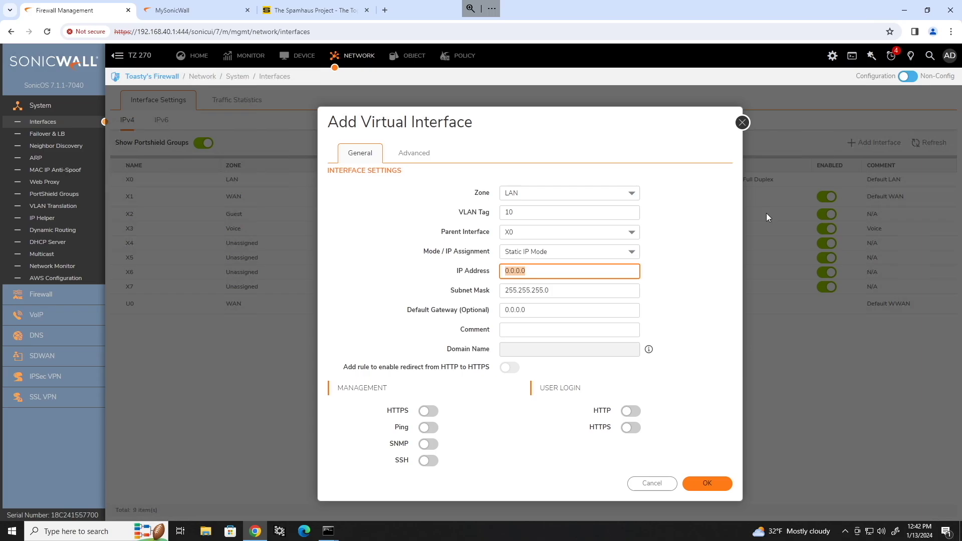
{"action": "type", "text": "192"}
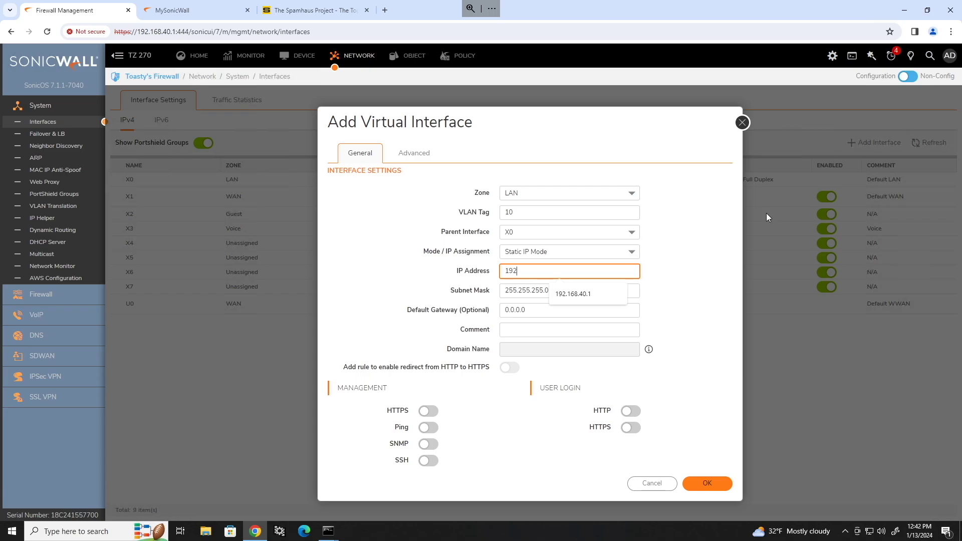
{"action": "type", "text": ".168.45"}
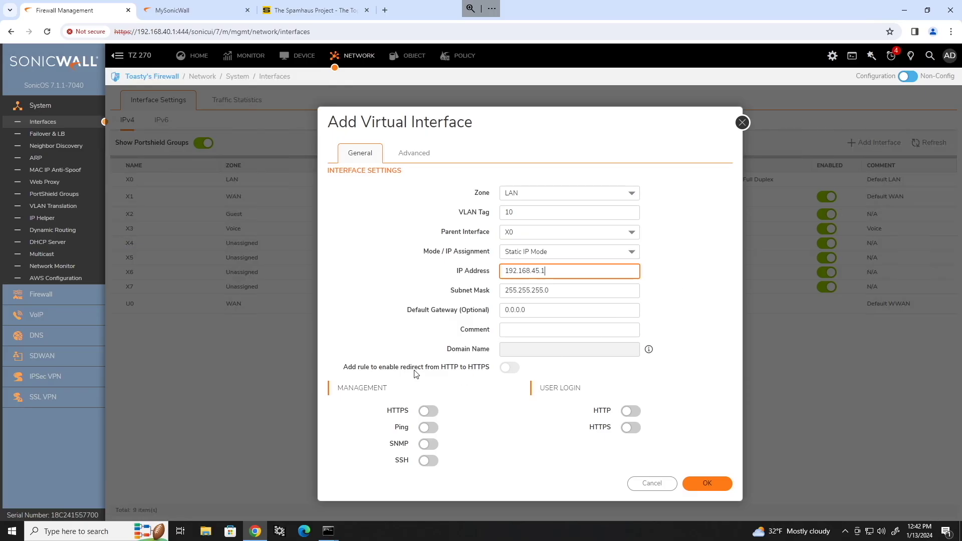
{"action": "type", "text": ".1"}
{"action": "left_click", "coordinate": [528, 329]}
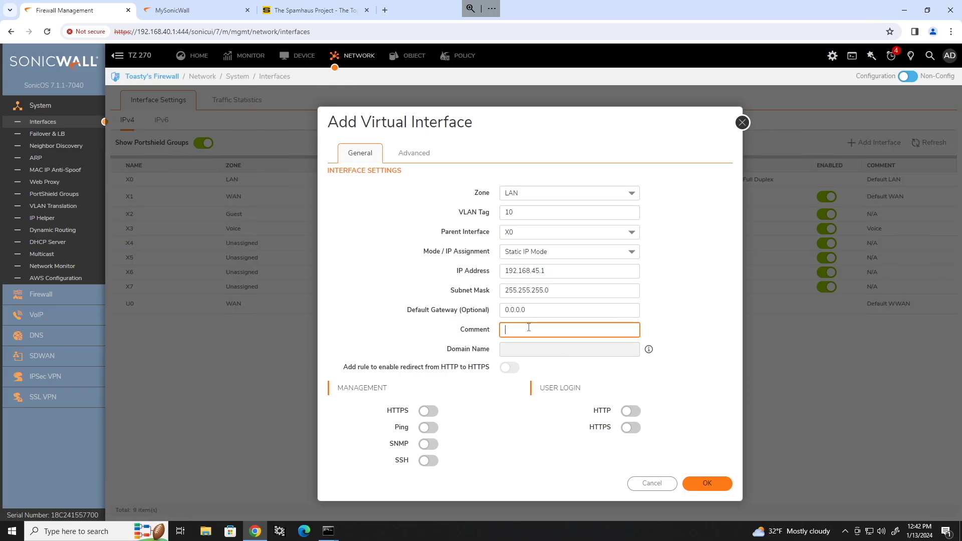
{"action": "type", "text": "Secondary Internal"}
{"action": "key", "text": "ctrl+a"}
{"action": "type", "text": "Wireless"}
{"action": "left_click", "coordinate": [681, 317]}
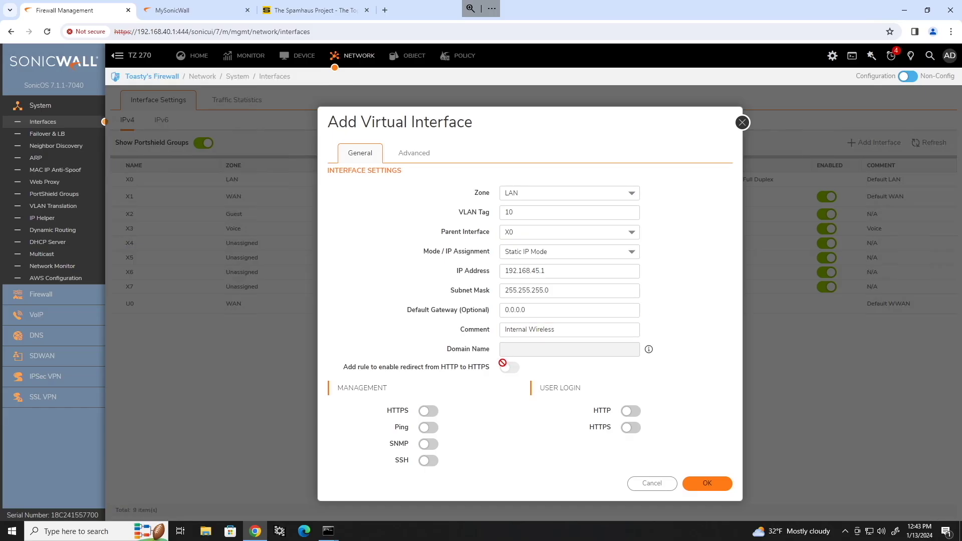
{"action": "left_click", "coordinate": [434, 410]}
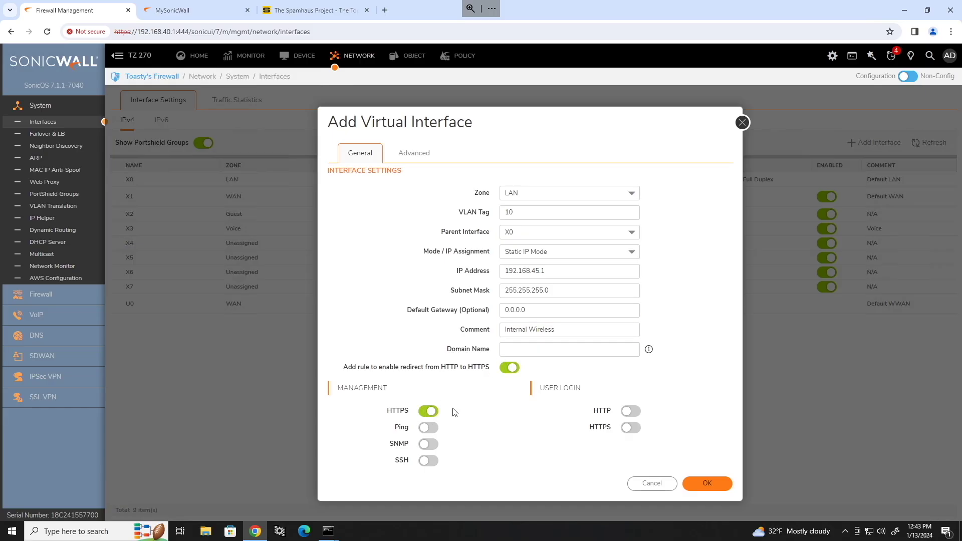
{"action": "left_click", "coordinate": [430, 428]}
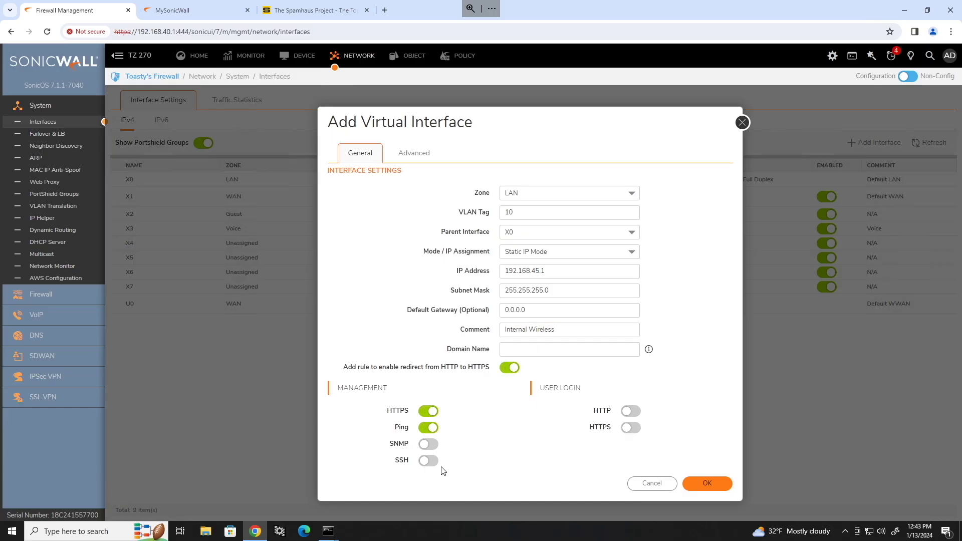
{"action": "left_click", "coordinate": [704, 485]}
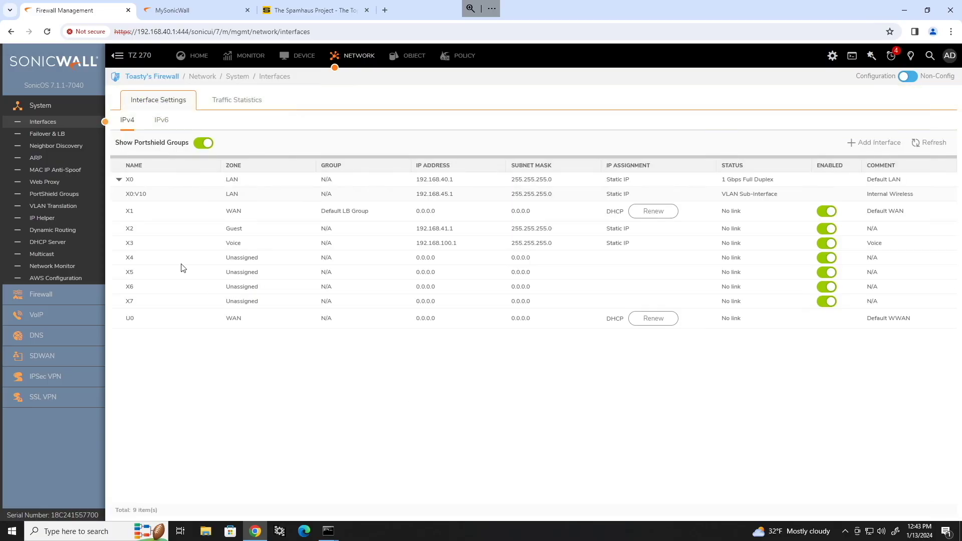
{"action": "left_click_drag", "start_coordinate": [126, 194], "coordinate": [147, 196]}
{"action": "left_click", "coordinate": [490, 405]}
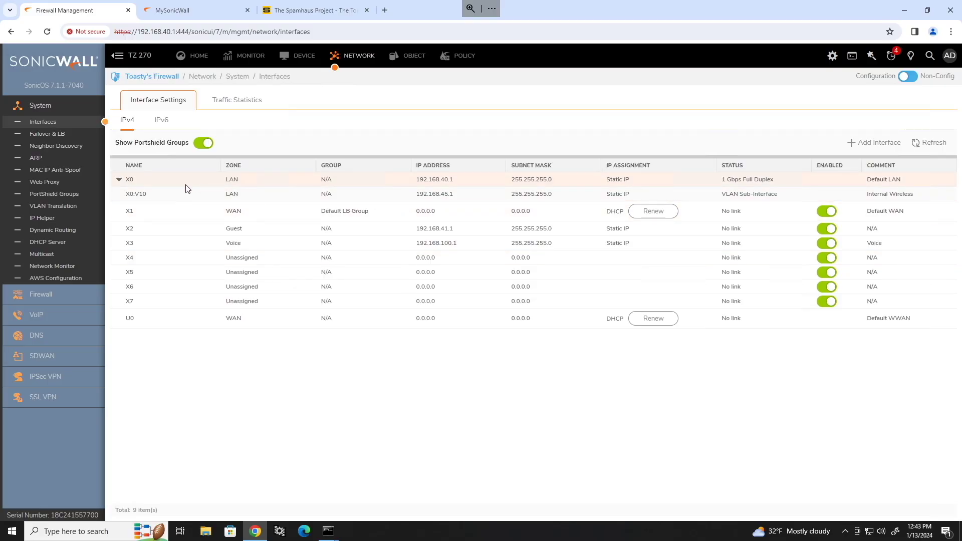
{"action": "mouse_move", "coordinate": [185, 187]}
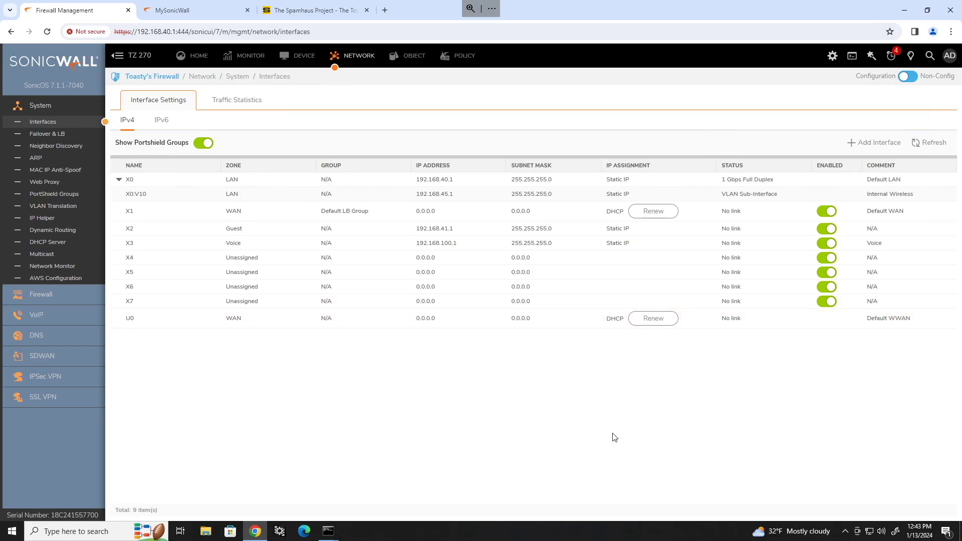
{"action": "mouse_move", "coordinate": [897, 319]}
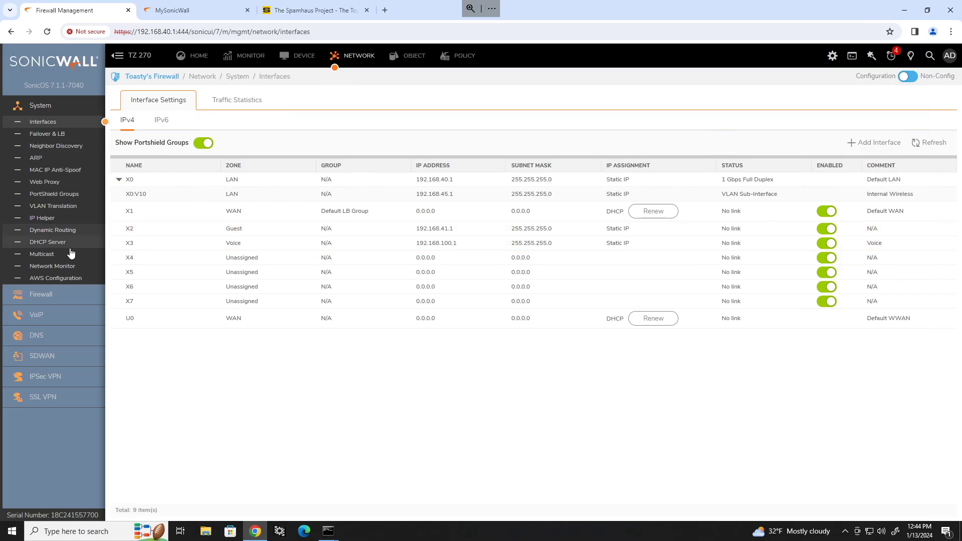
Show the Failover & LB groups, pointing out Default LB Group and X1's Failover status.
{"action": "left_click", "coordinate": [47, 136]}
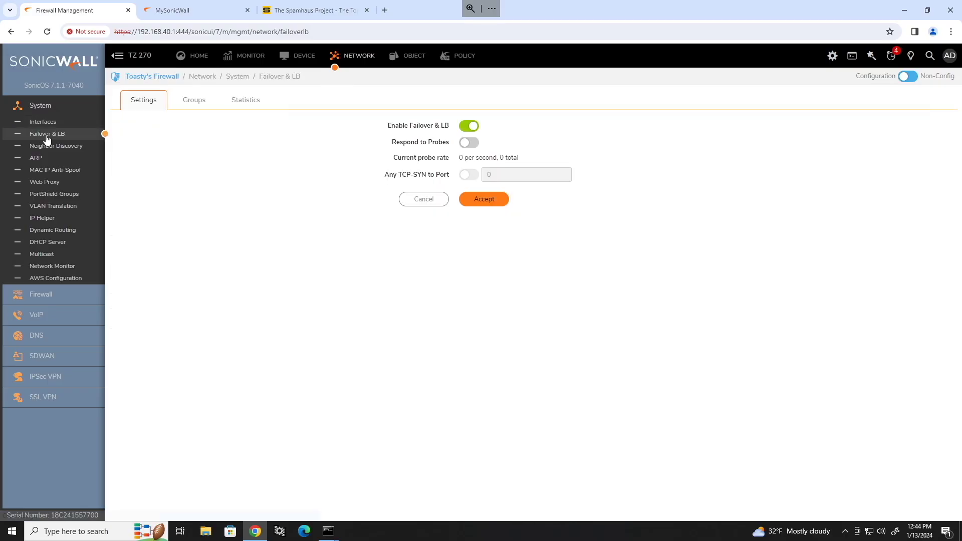
{"action": "left_click", "coordinate": [202, 108]}
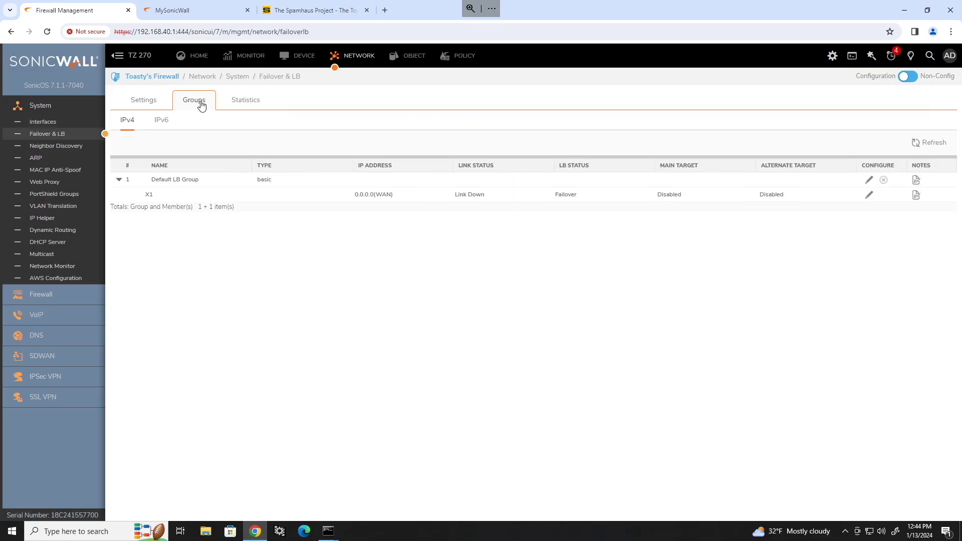
{"action": "triple_click", "coordinate": [181, 181]}
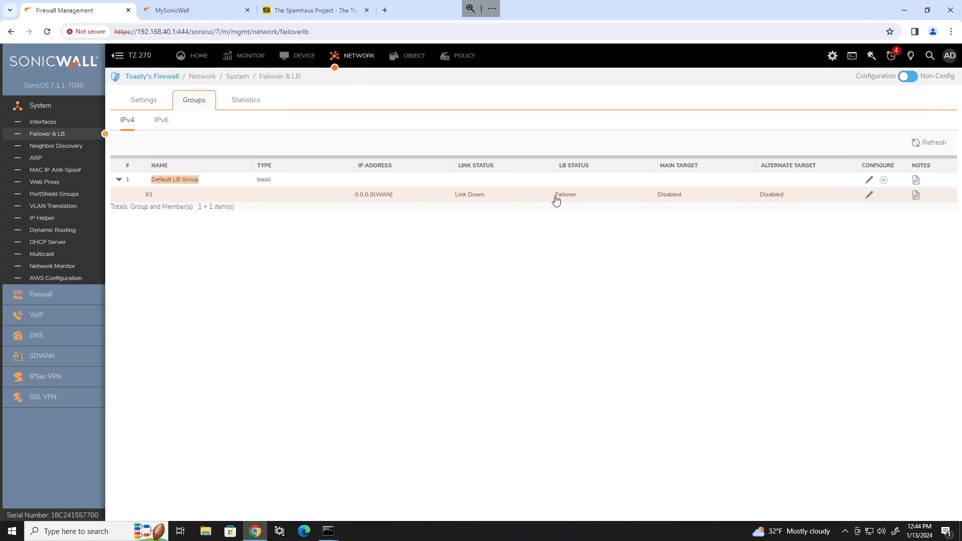
{"action": "left_click_drag", "start_coordinate": [554, 197], "coordinate": [585, 201]}
{"action": "left_click", "coordinate": [660, 238]}
{"action": "left_click", "coordinate": [870, 179]}
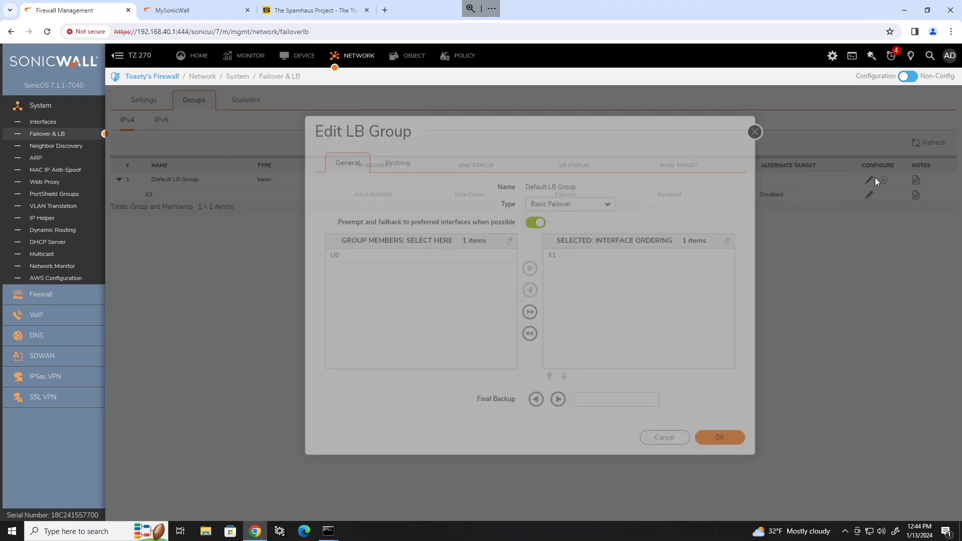
{"action": "left_click", "coordinate": [599, 222]}
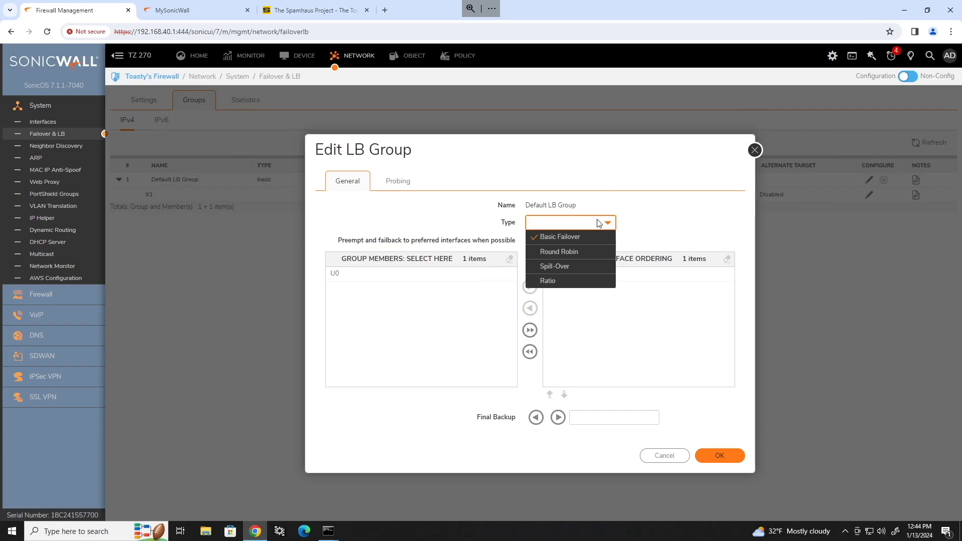
{"action": "left_click", "coordinate": [684, 207]}
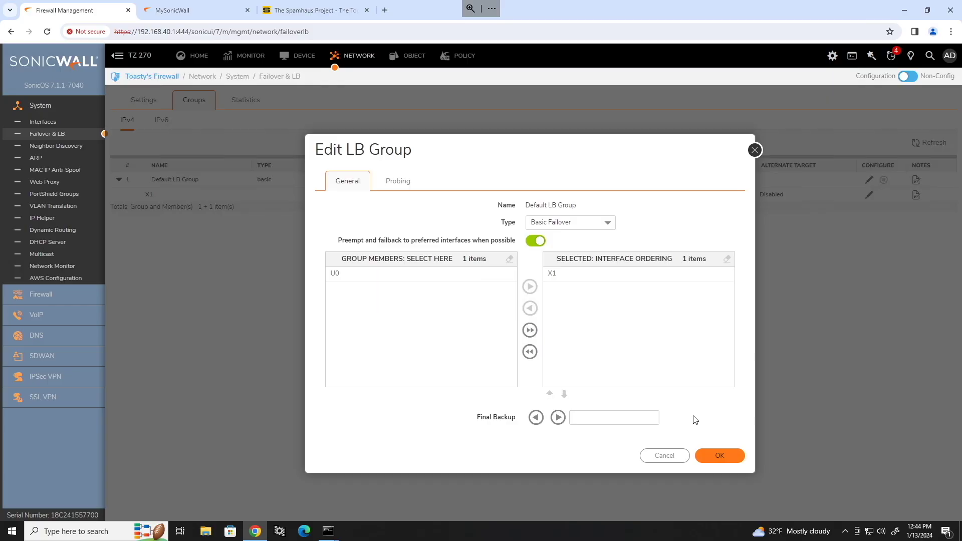
{"action": "left_click", "coordinate": [754, 150]}
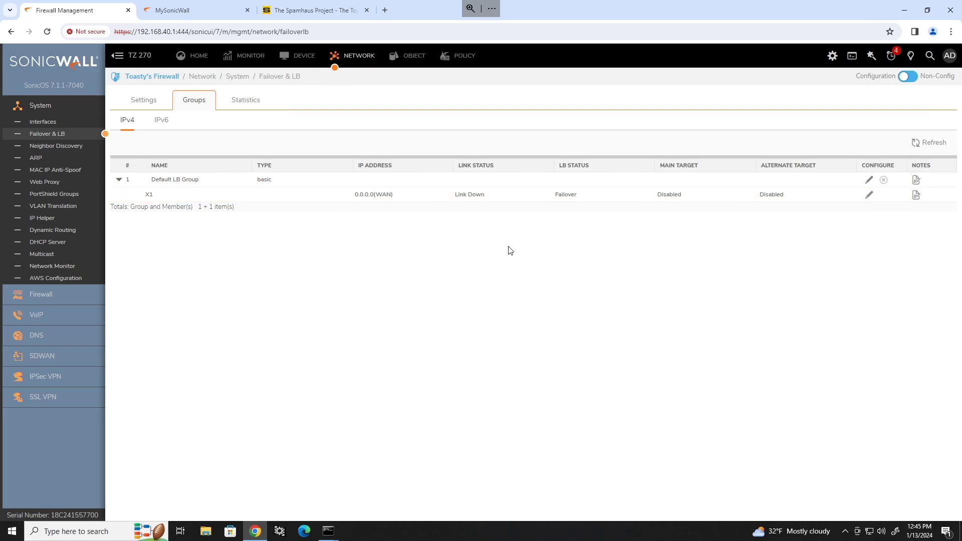
Set X4 to the WAN zone with DHCP addressing, accept the management warning, and open Failover & LB.
{"action": "left_click", "coordinate": [43, 122]}
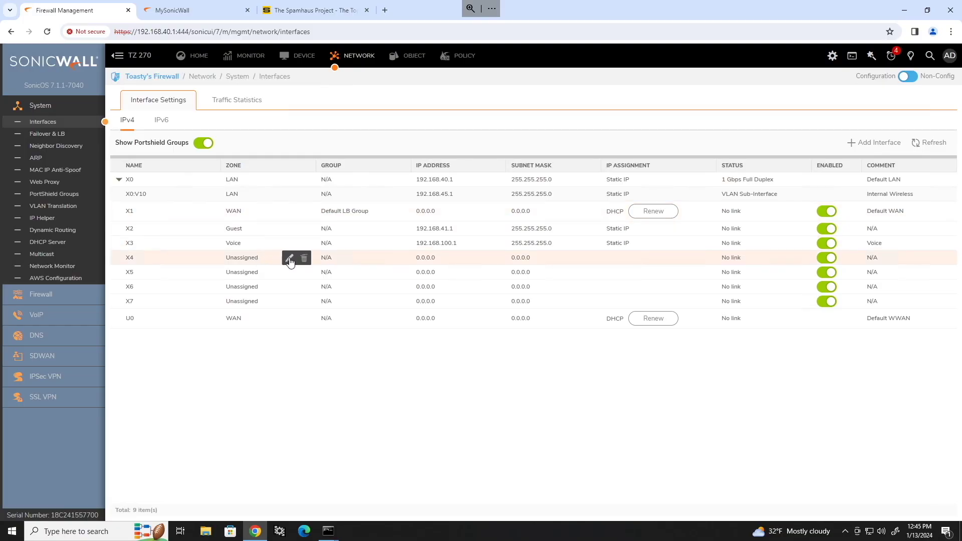
{"action": "left_click", "coordinate": [290, 258]}
{"action": "left_click", "coordinate": [558, 321]}
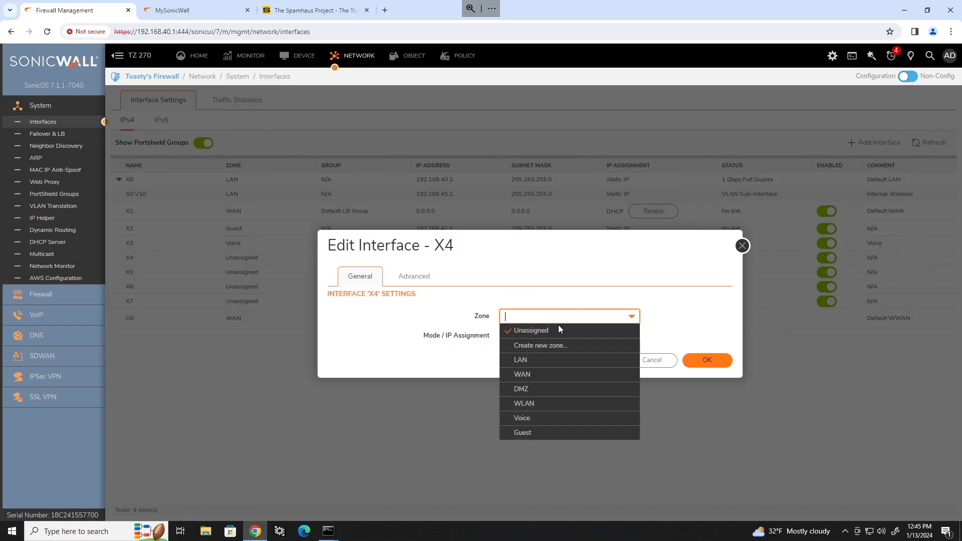
{"action": "left_click", "coordinate": [534, 375]}
{"action": "left_click", "coordinate": [551, 195]}
{"action": "left_click", "coordinate": [546, 229]}
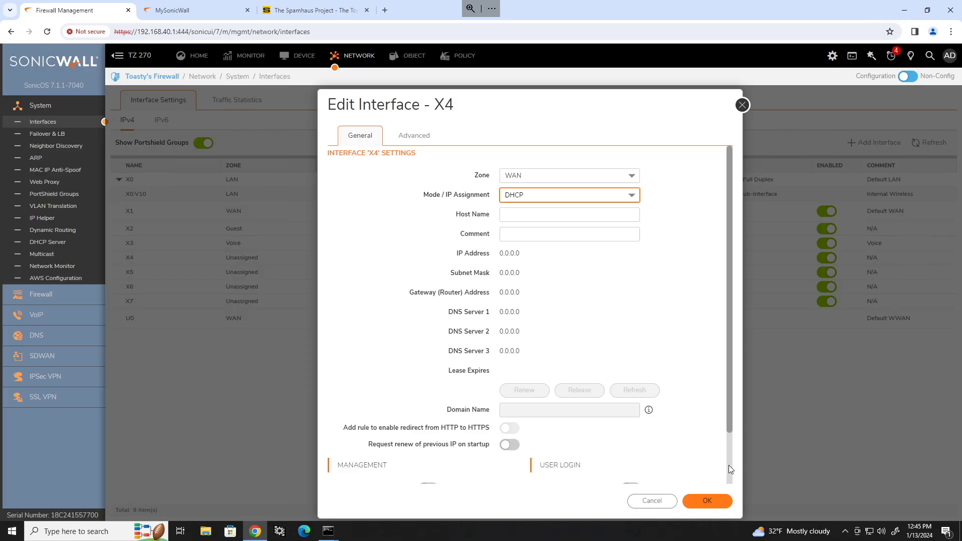
{"action": "left_click", "coordinate": [701, 500]}
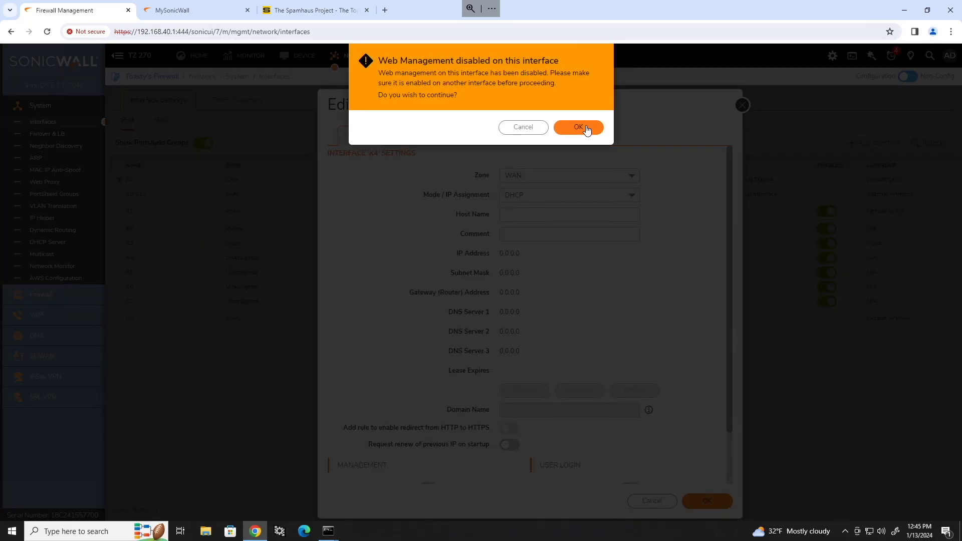
{"action": "left_click", "coordinate": [584, 126]}
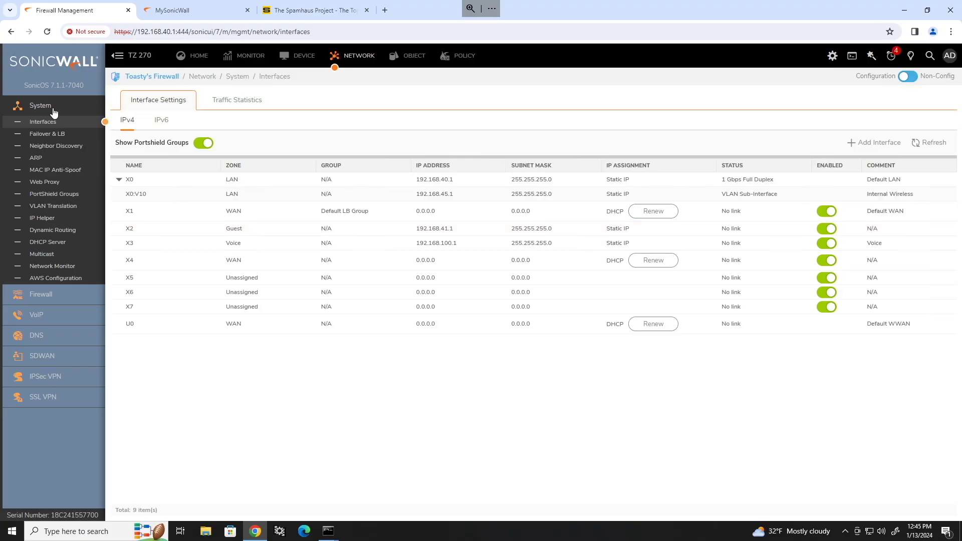
{"action": "left_click", "coordinate": [52, 134]}
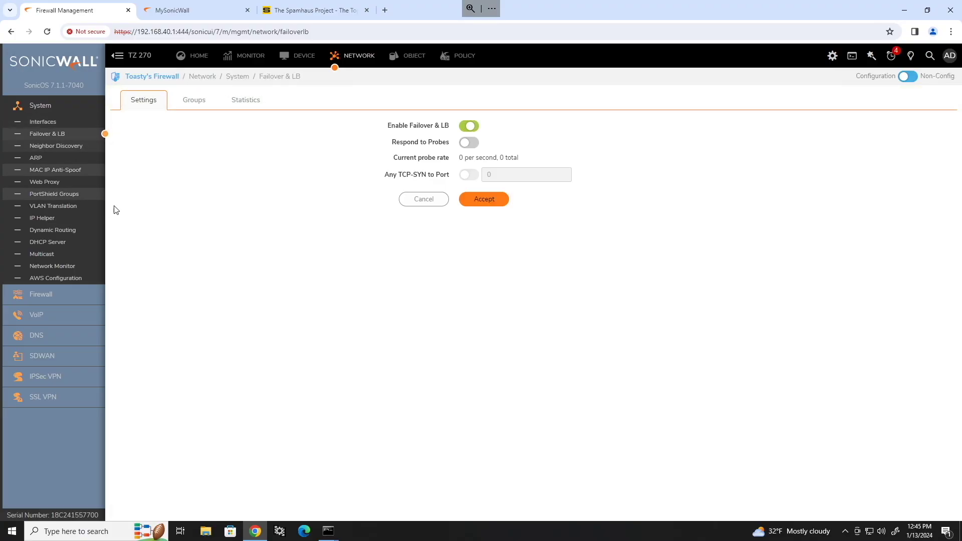
{"action": "left_click", "coordinate": [194, 101]}
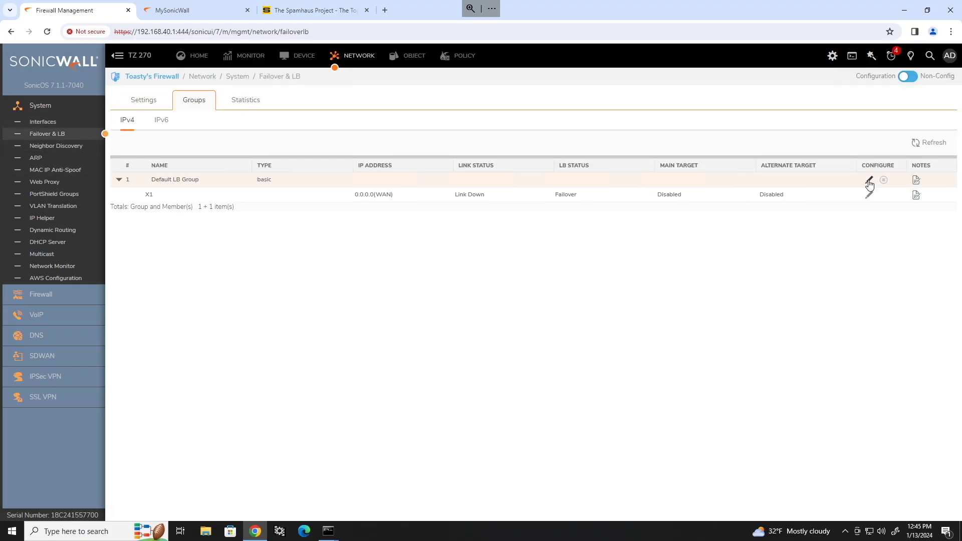
{"action": "left_click_drag", "start_coordinate": [154, 197], "coordinate": [143, 198]}
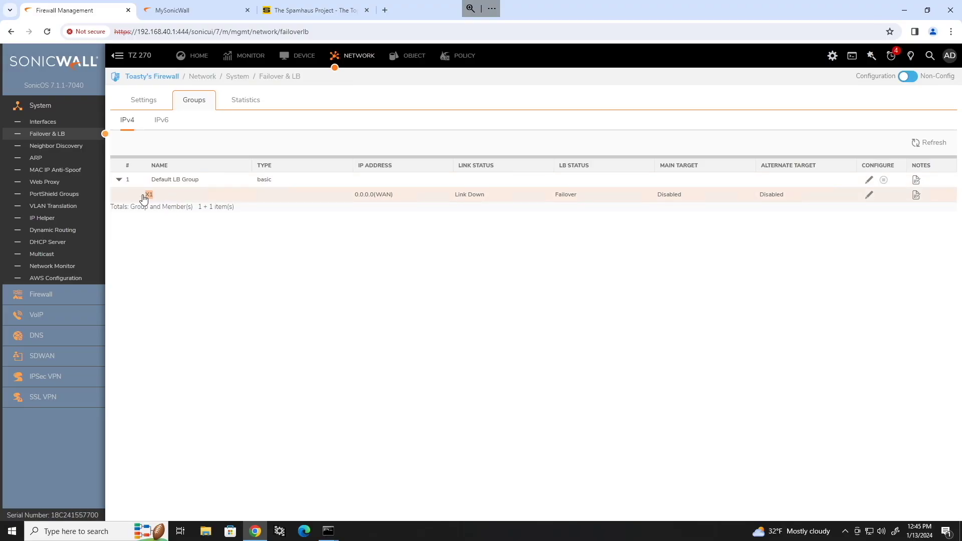
{"action": "left_click", "coordinate": [724, 254]}
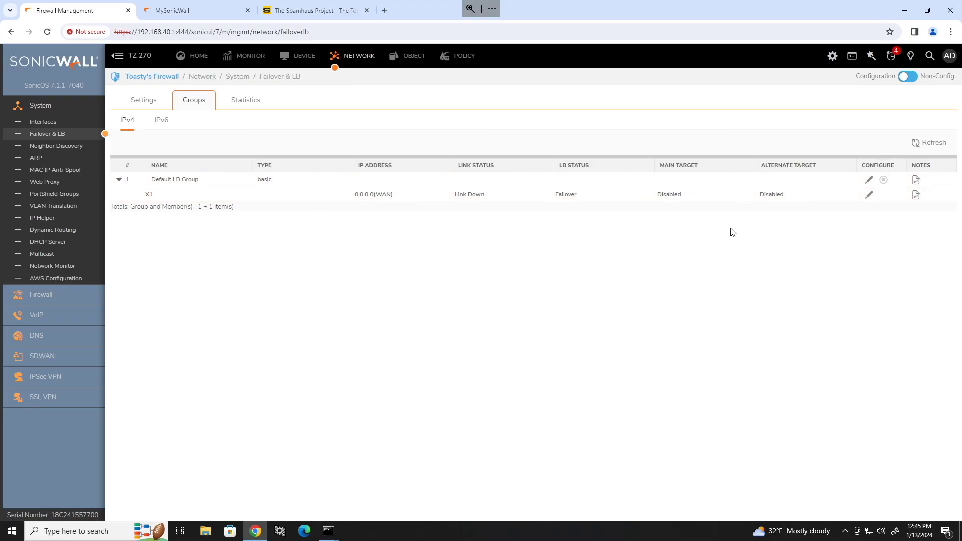
{"action": "left_click", "coordinate": [868, 179]}
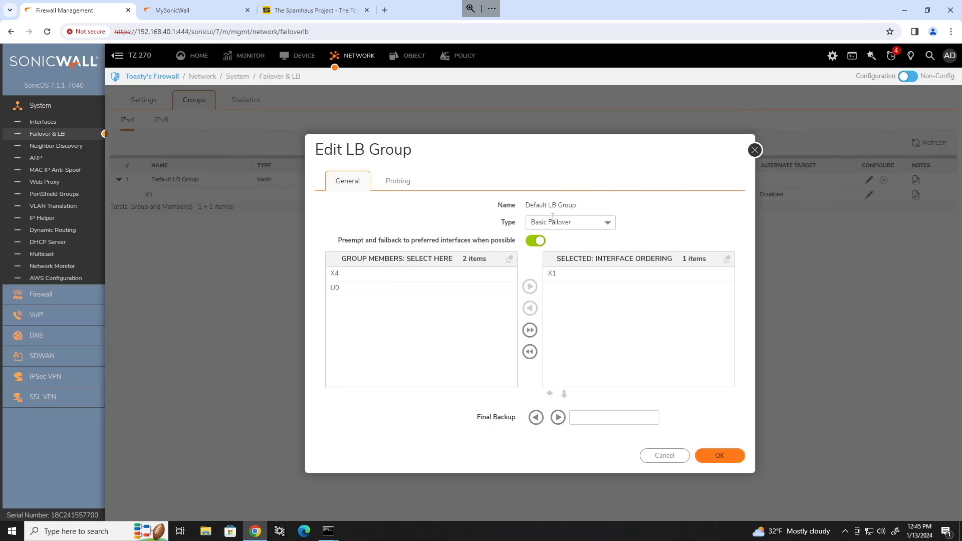
{"action": "left_click", "coordinate": [389, 275]}
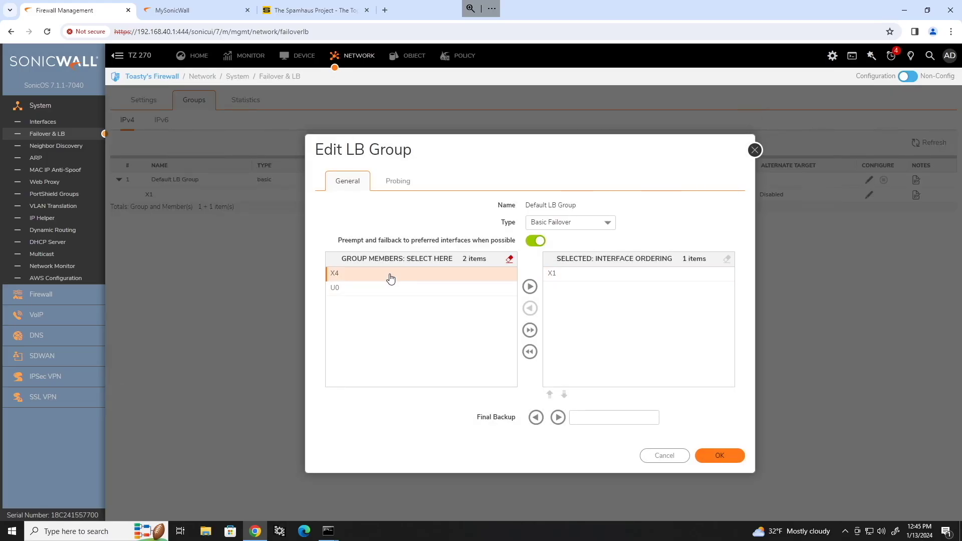
{"action": "left_click", "coordinate": [529, 288]}
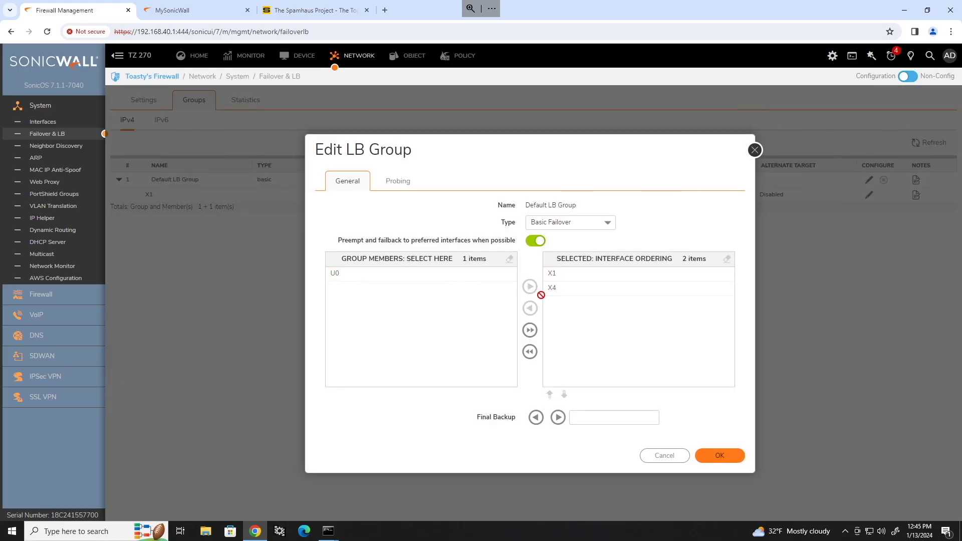
{"action": "left_click", "coordinate": [717, 456]}
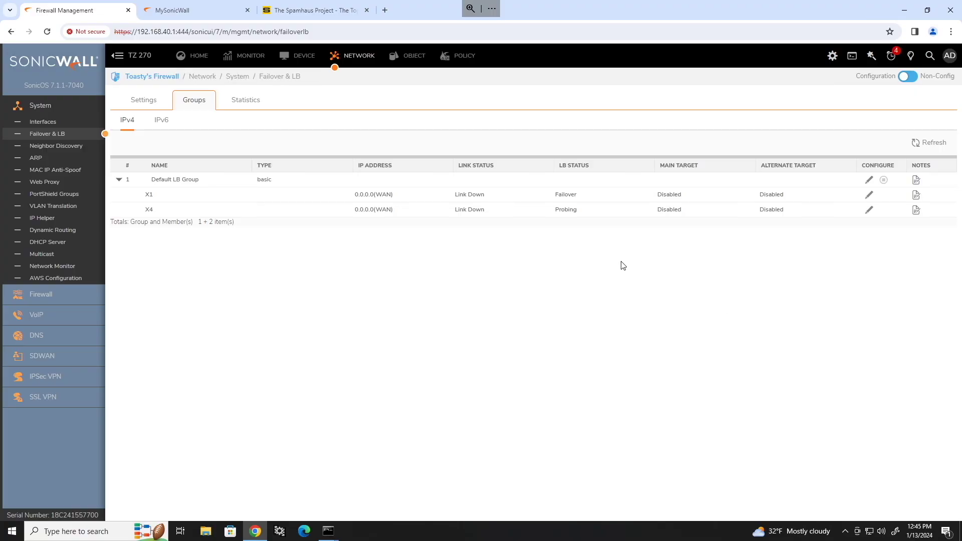
{"action": "left_click", "coordinate": [868, 180]}
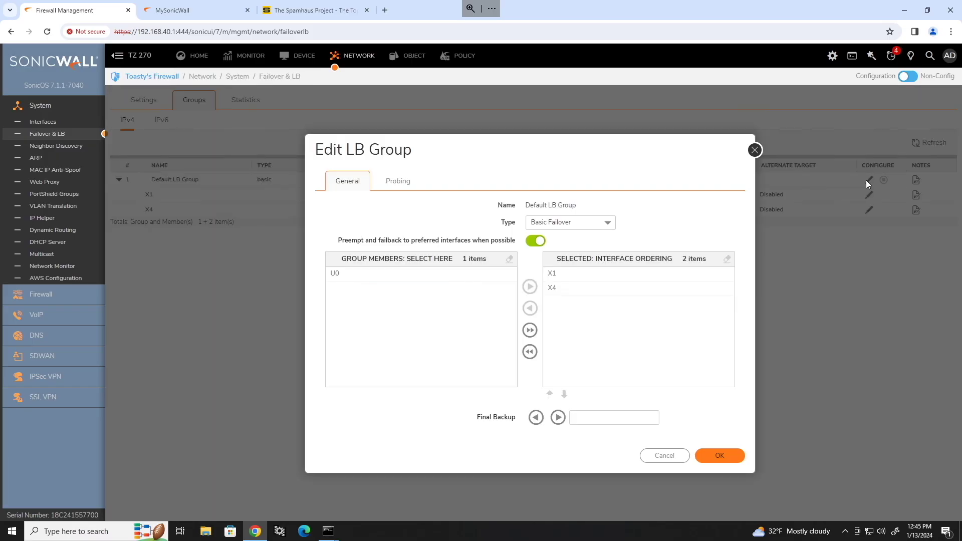
{"action": "left_click", "coordinate": [666, 455]}
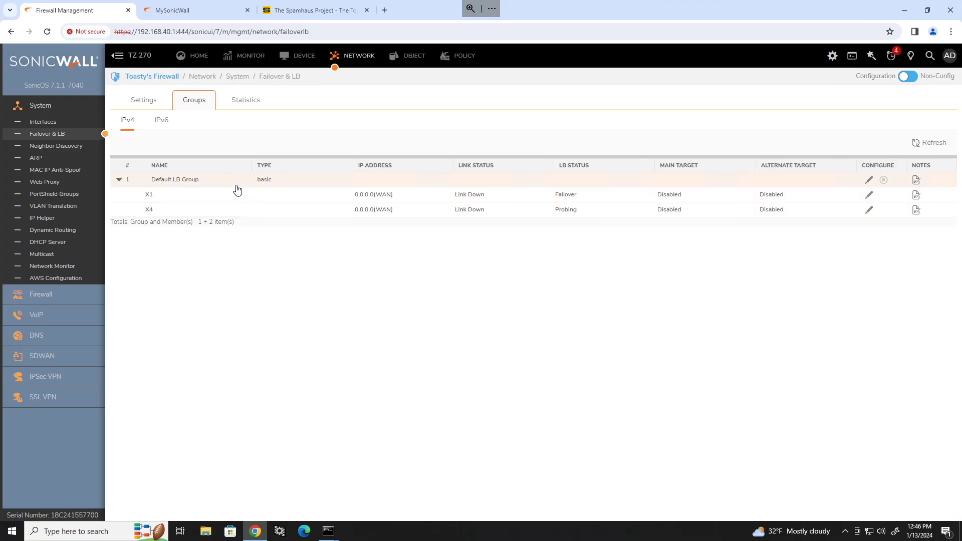
Open the DHCP Server lease scopes and highlight X0's range 192.168.40.2–192.168.40.254.
{"action": "left_click", "coordinate": [57, 243]}
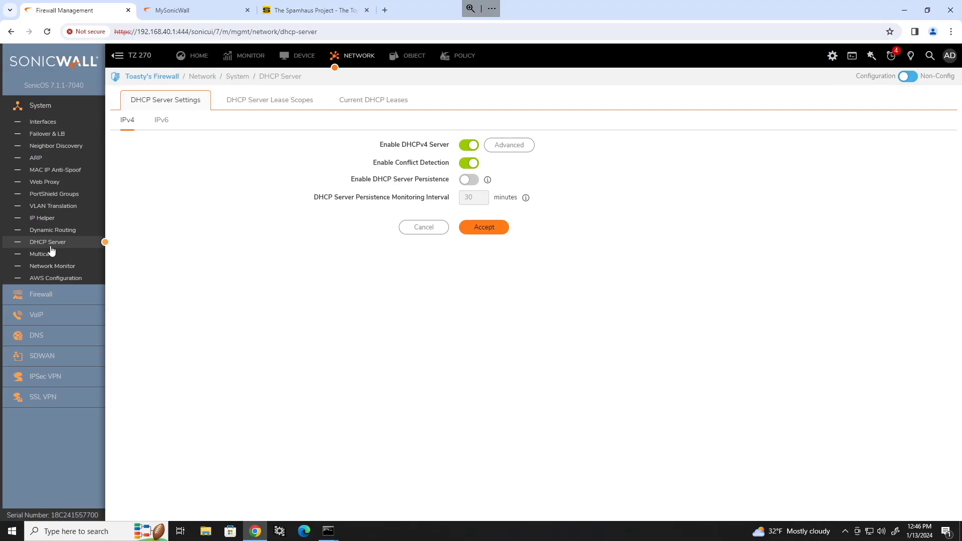
{"action": "left_click", "coordinate": [259, 101]}
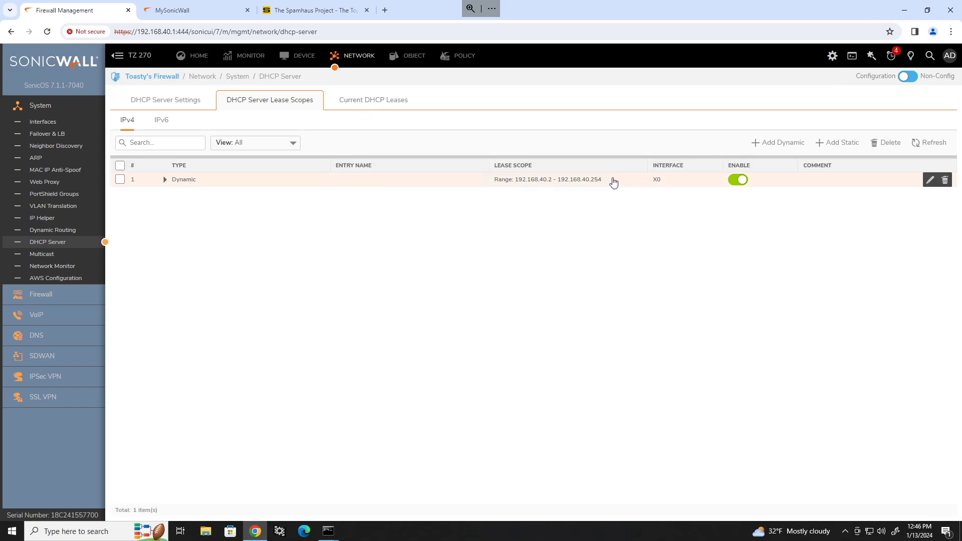
{"action": "left_click_drag", "start_coordinate": [612, 181], "coordinate": [513, 180]}
{"action": "left_click", "coordinate": [554, 216]}
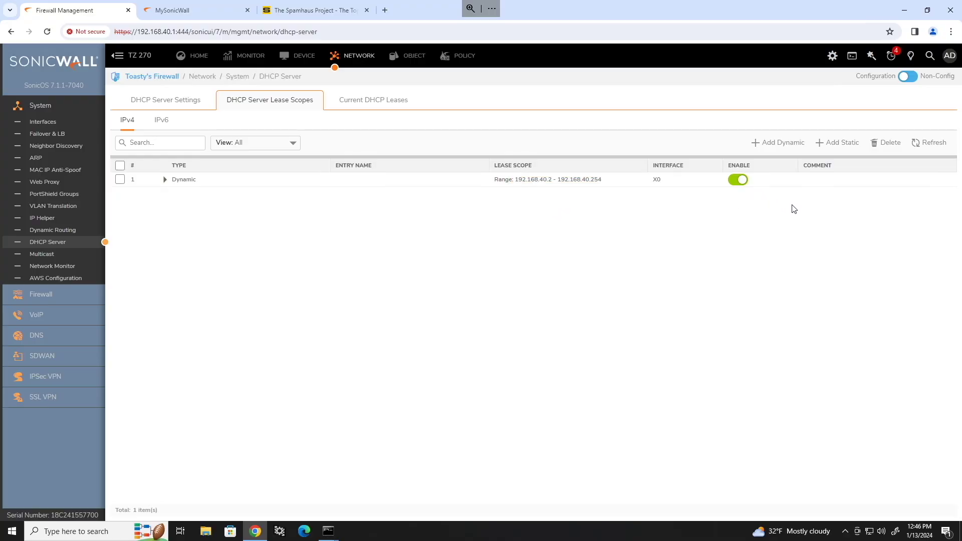
Edit the X0 dynamic scope, trying a range start of 100 and a lease time of 480.
{"action": "left_click", "coordinate": [930, 181]}
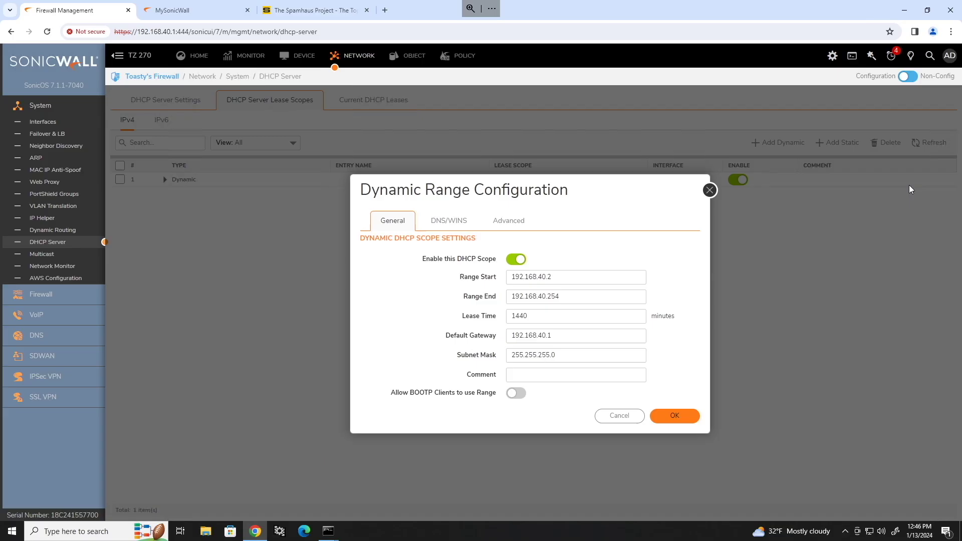
{"action": "left_click", "coordinate": [606, 277]}
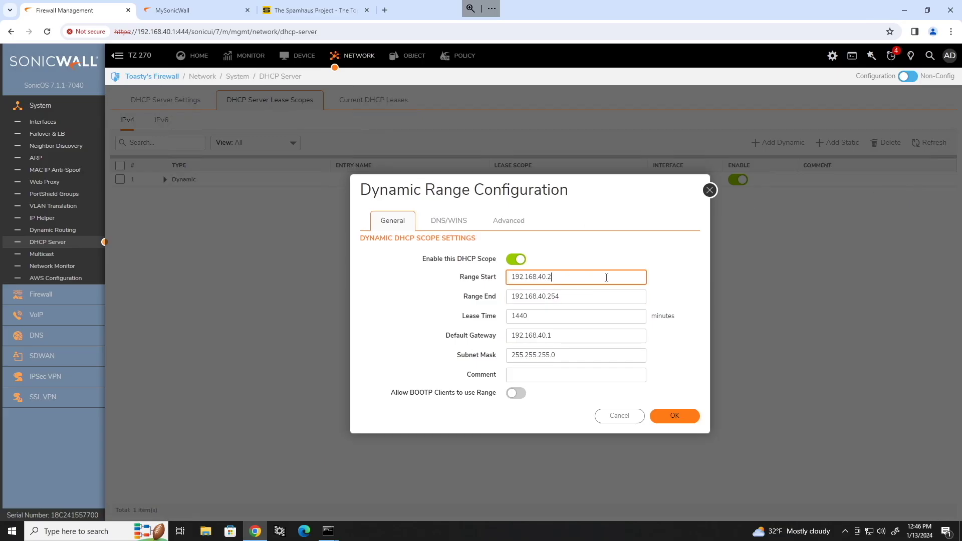
{"action": "type", "text": "100"}
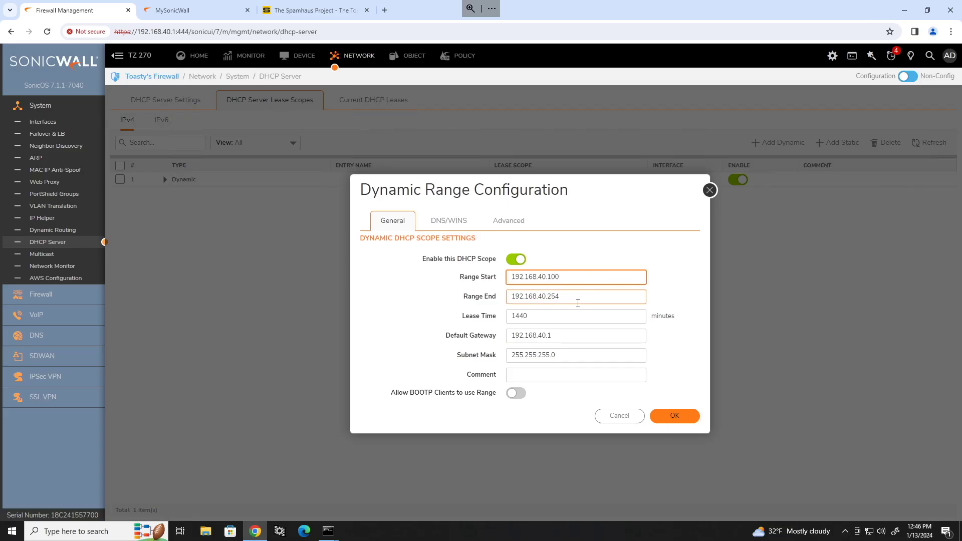
{"action": "left_click", "coordinate": [576, 301]}
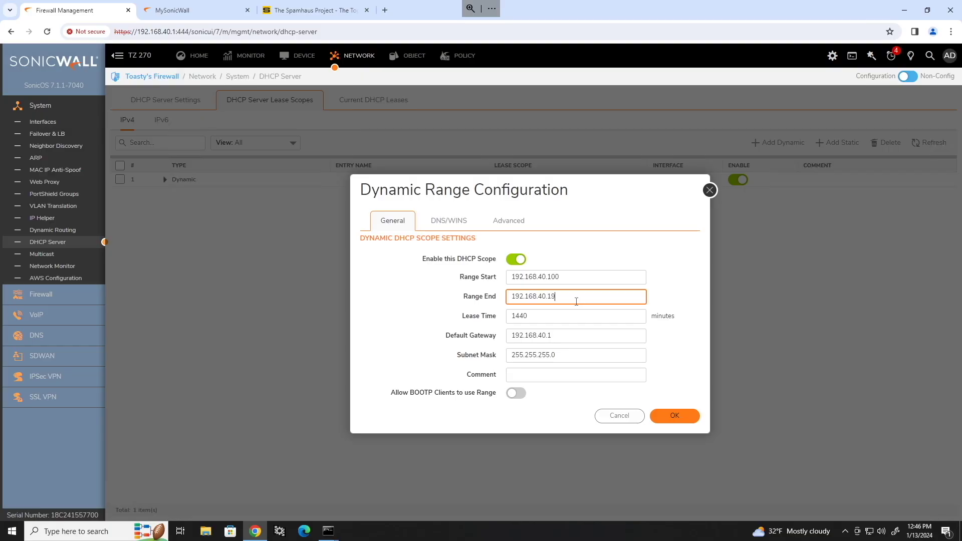
{"action": "left_click", "coordinate": [666, 275]}
{"action": "left_click_drag", "start_coordinate": [541, 315], "coordinate": [434, 319]}
{"action": "type", "text": "480"}
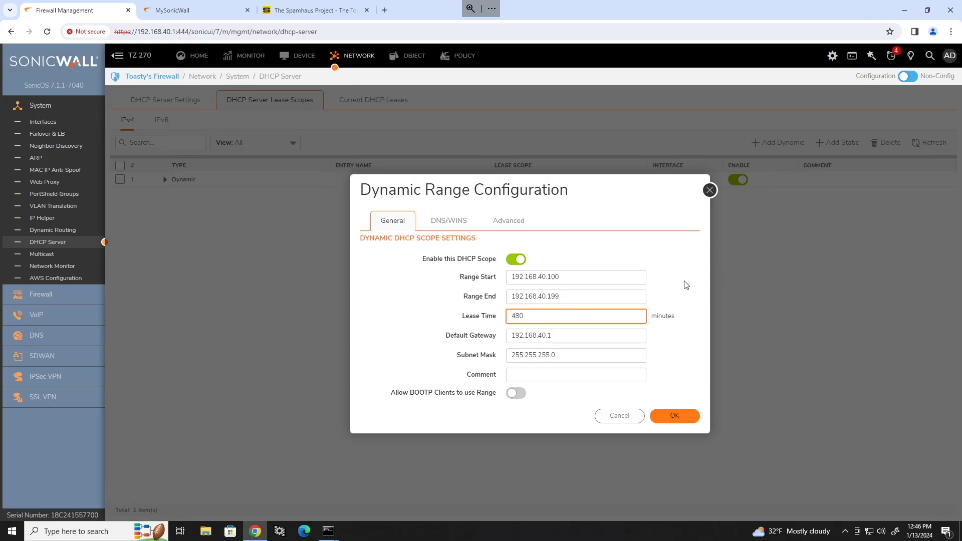
{"action": "left_click", "coordinate": [671, 255]}
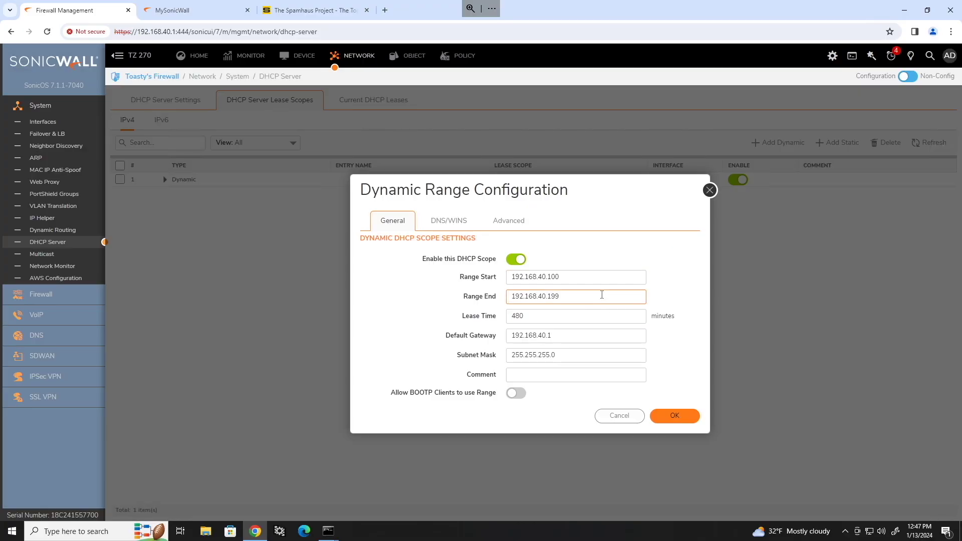
Review the scope's DNS/WINS and Advanced settings, leave the option group at None, and confirm with OK.
{"action": "left_click", "coordinate": [595, 275]}
{"action": "left_click", "coordinate": [439, 221]}
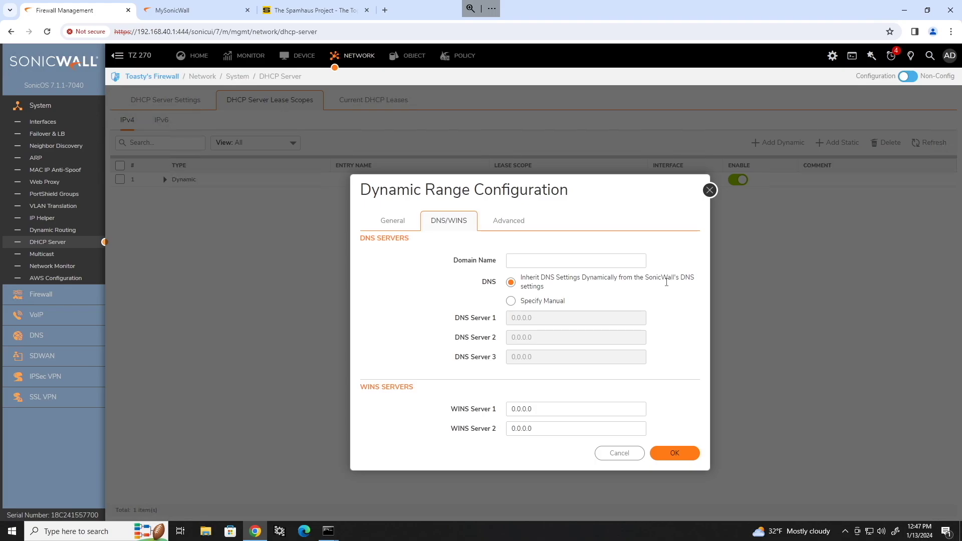
{"action": "left_click", "coordinate": [506, 221]}
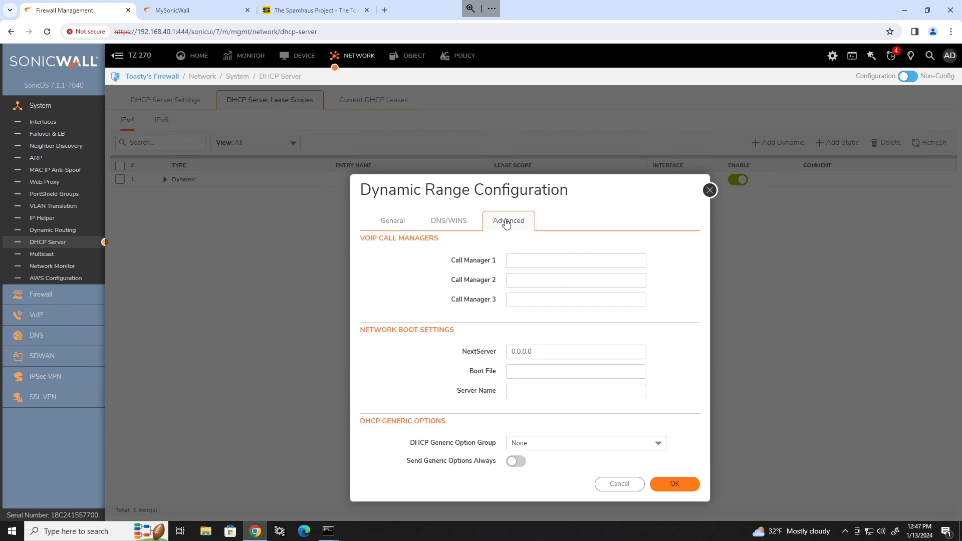
{"action": "left_click", "coordinate": [514, 266]}
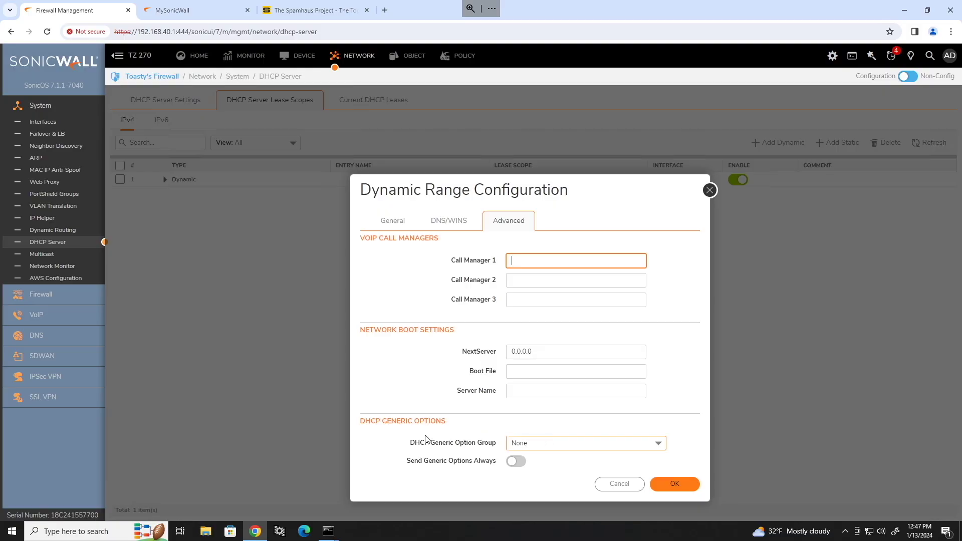
{"action": "left_click", "coordinate": [561, 441]}
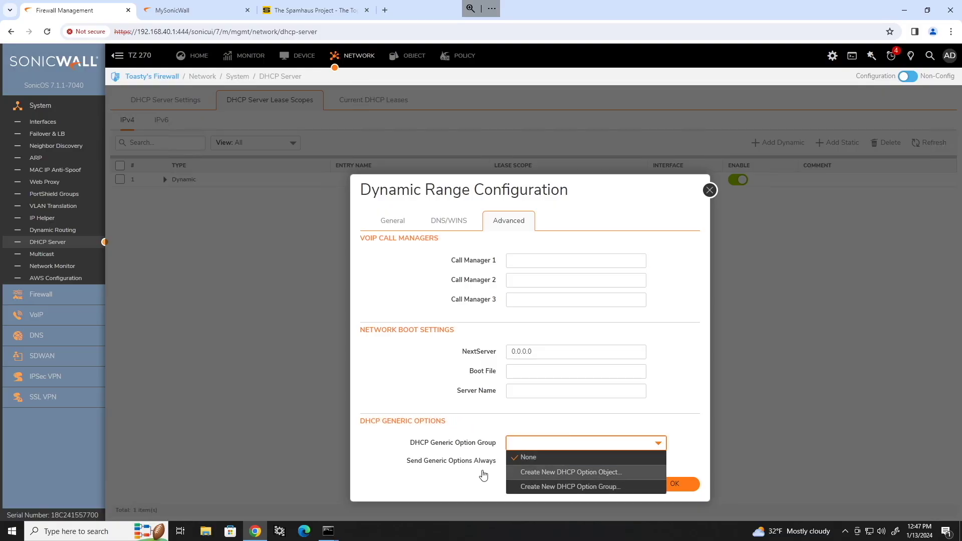
{"action": "left_click", "coordinate": [483, 476]}
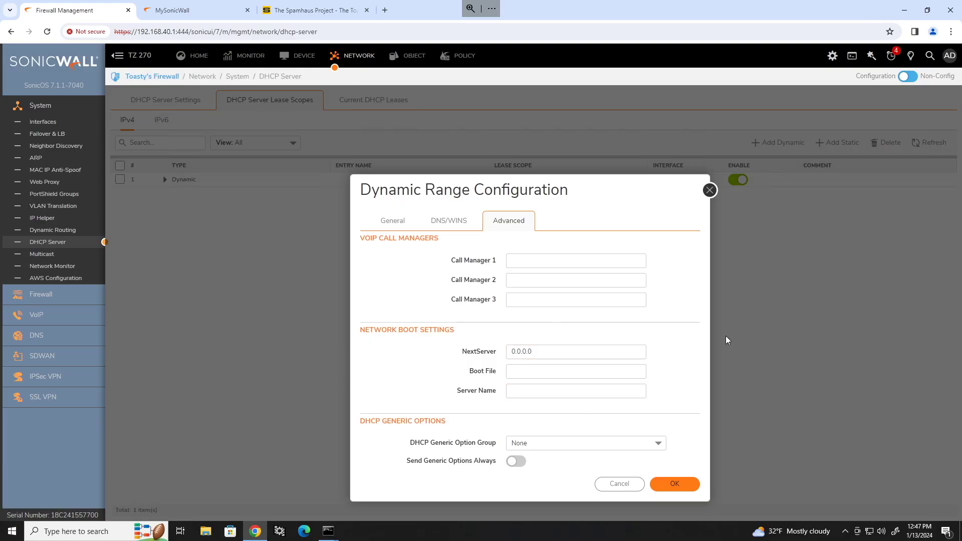
{"action": "left_click", "coordinate": [601, 446]}
{"action": "left_click", "coordinate": [609, 446]}
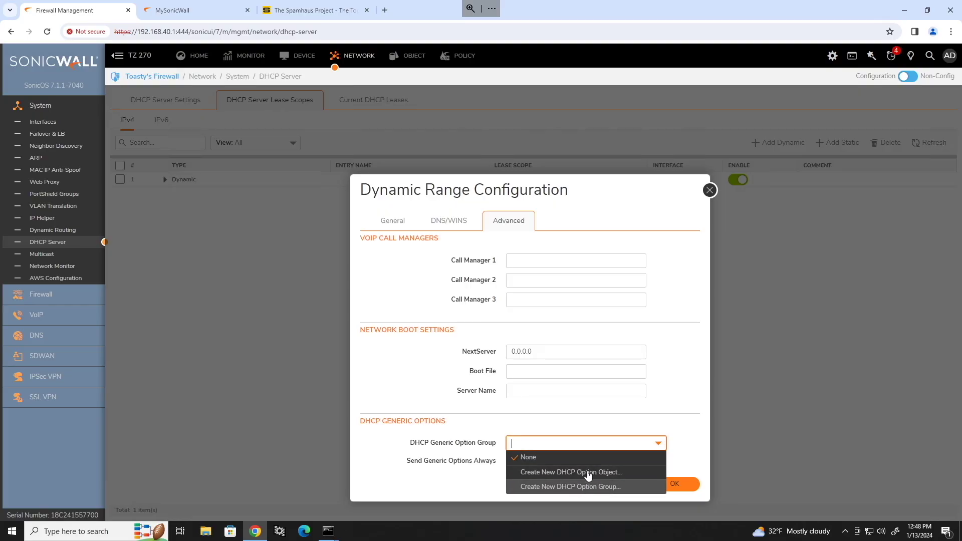
{"action": "left_click", "coordinate": [676, 483]}
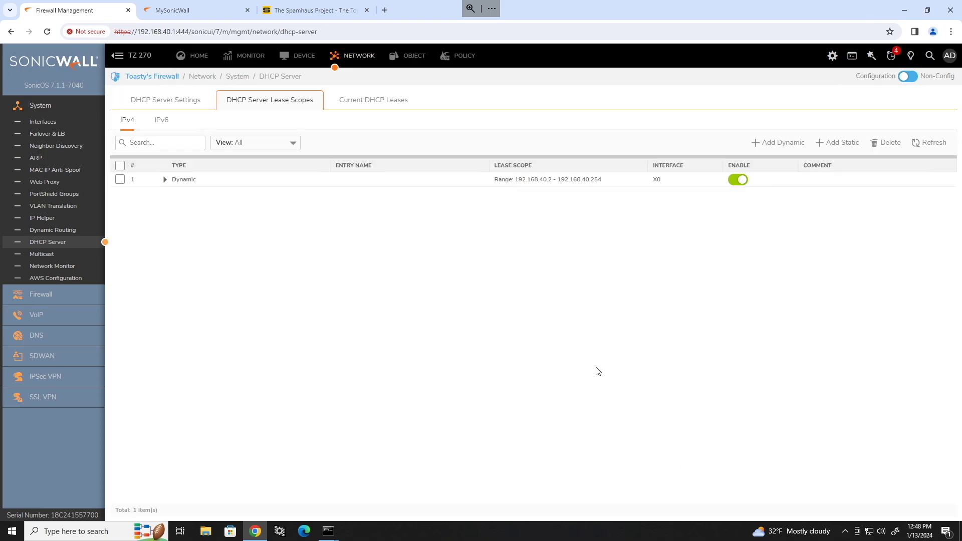
Under Advanced DHCP settings, add option object Voice: option 66 (TFTP Server Name), value 2.2.2.2.
{"action": "left_click", "coordinate": [164, 102]}
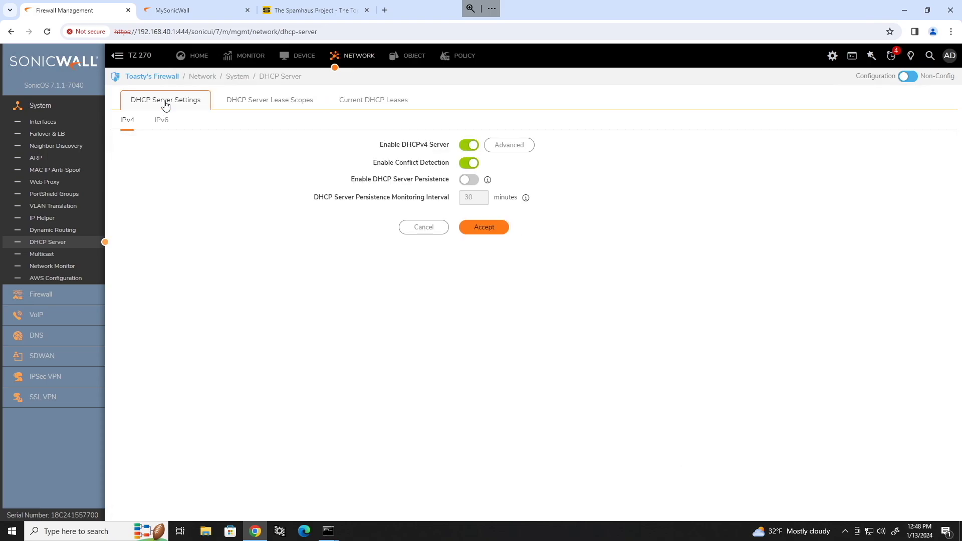
{"action": "left_click", "coordinate": [506, 146]}
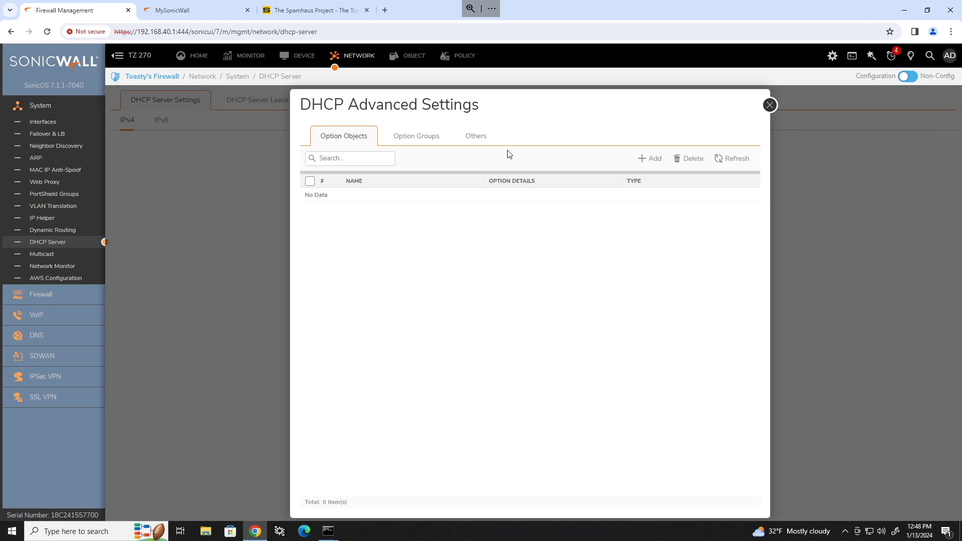
{"action": "left_click", "coordinate": [659, 162]}
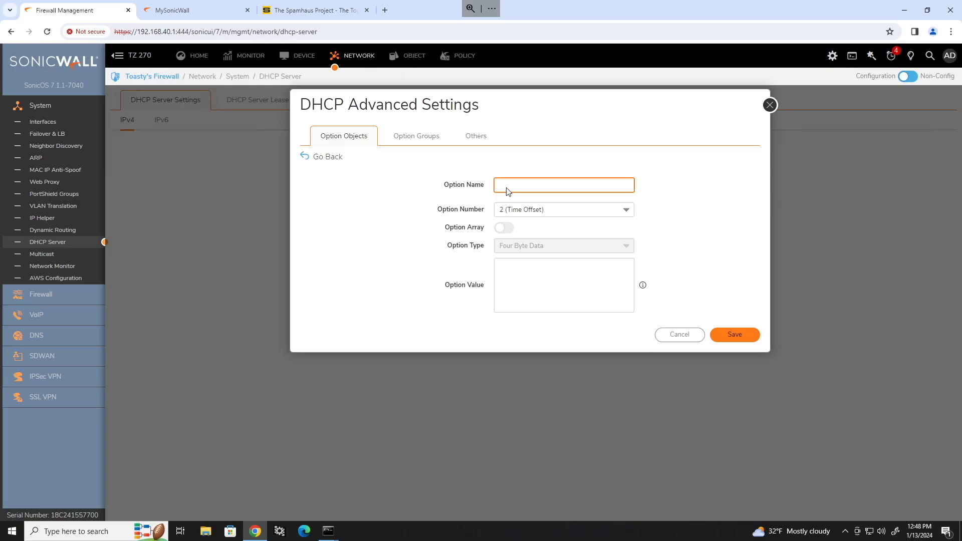
{"action": "left_click", "coordinate": [508, 209]}
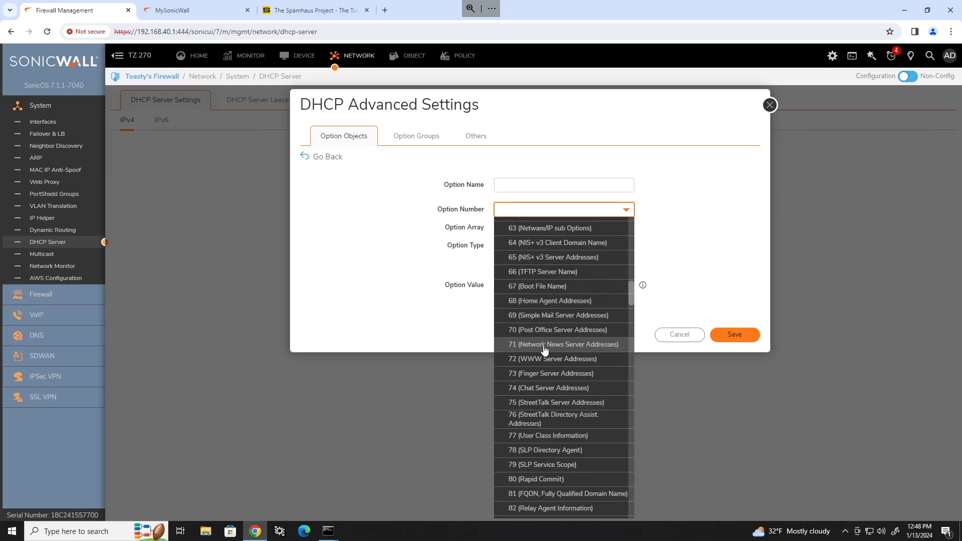
{"action": "left_click", "coordinate": [551, 272]}
{"action": "left_click", "coordinate": [524, 187]}
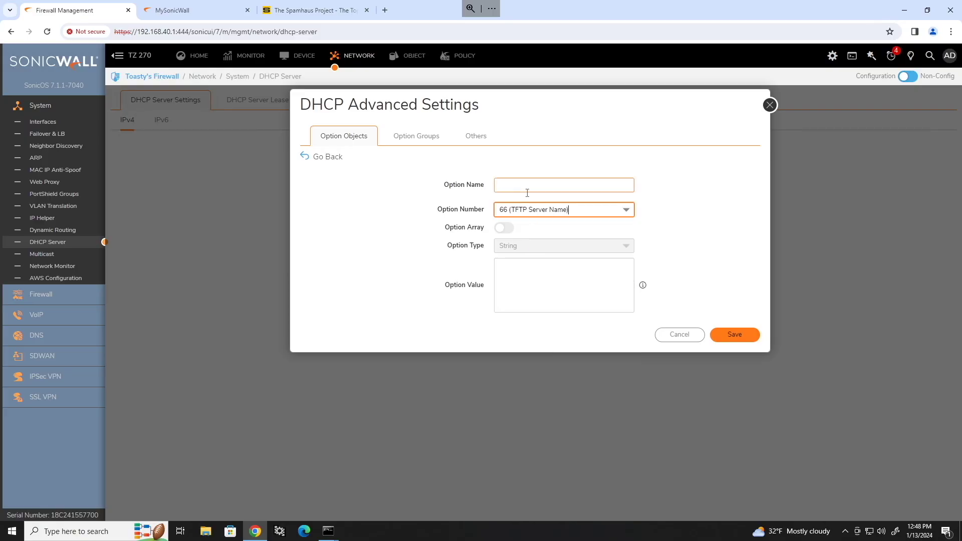
{"action": "type", "text": "V"}
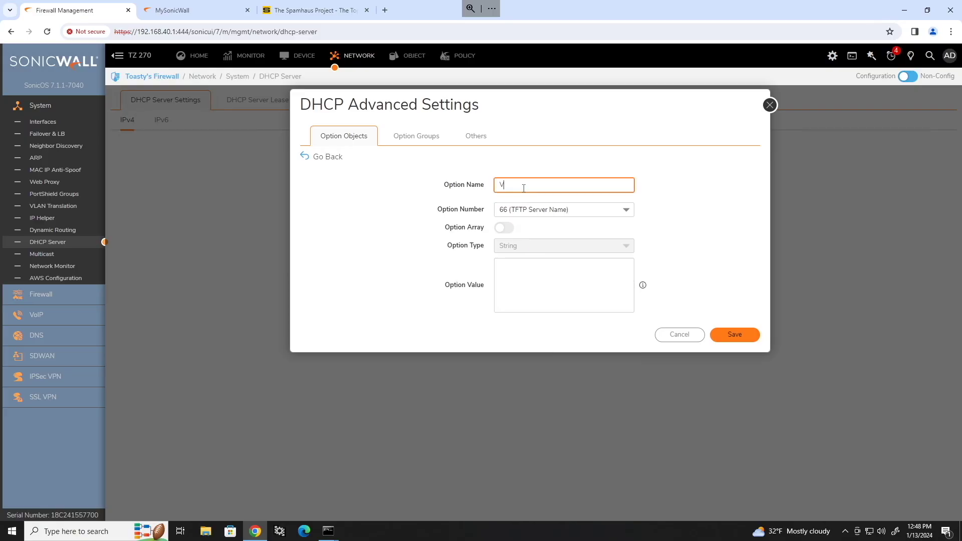
{"action": "type", "text": "oice"}
{"action": "left_click", "coordinate": [540, 275]}
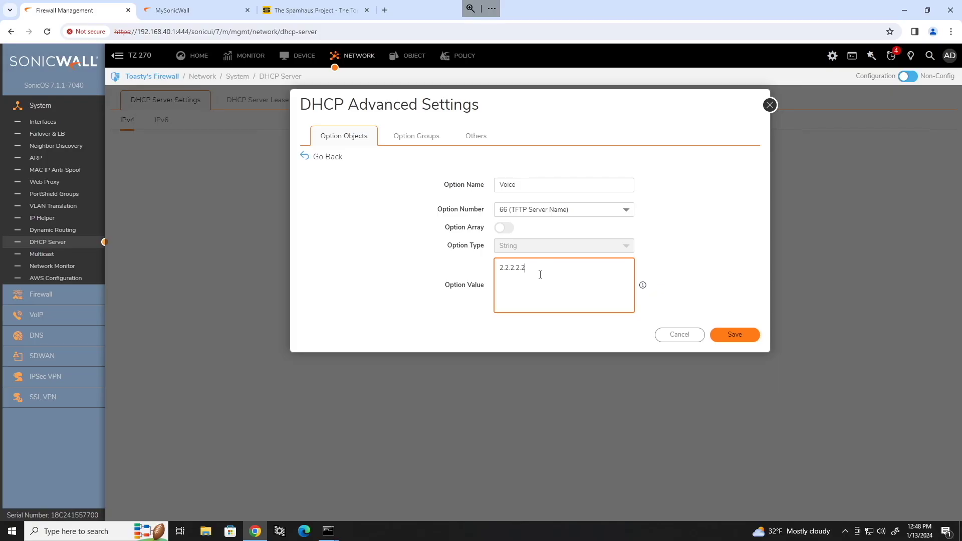
{"action": "left_click", "coordinate": [734, 334]}
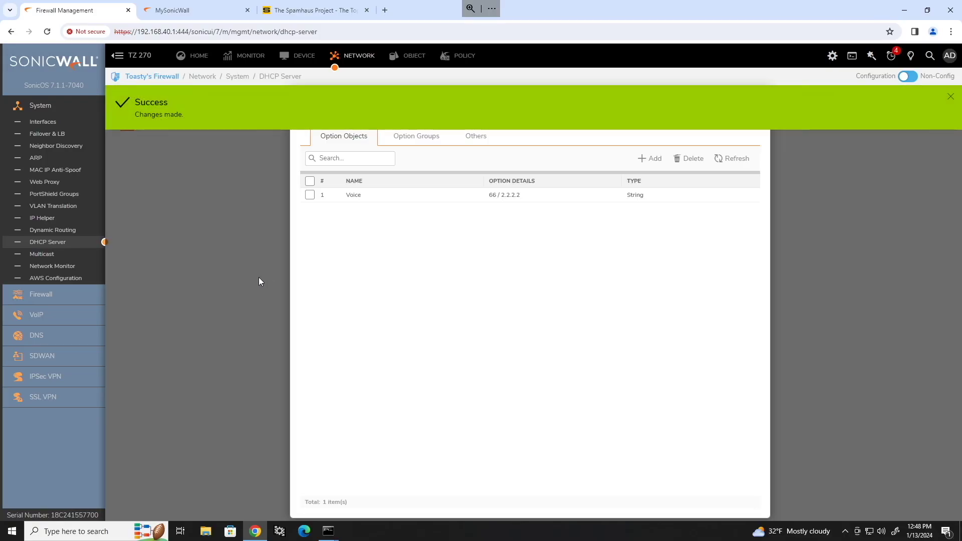
Leave DHCP Advanced Settings and begin a new dynamic scope from the Lease Scopes list.
{"action": "left_click", "coordinate": [769, 104]}
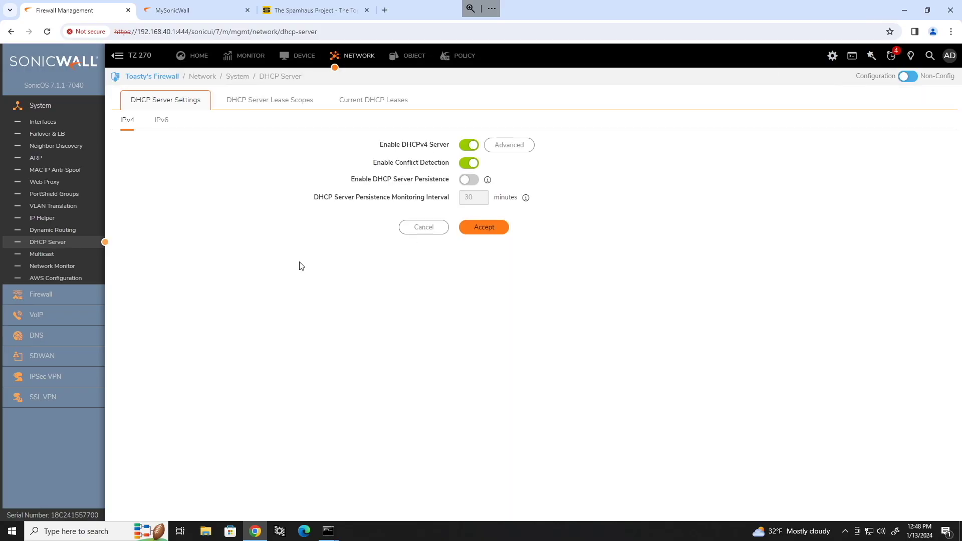
{"action": "left_click", "coordinate": [269, 102]}
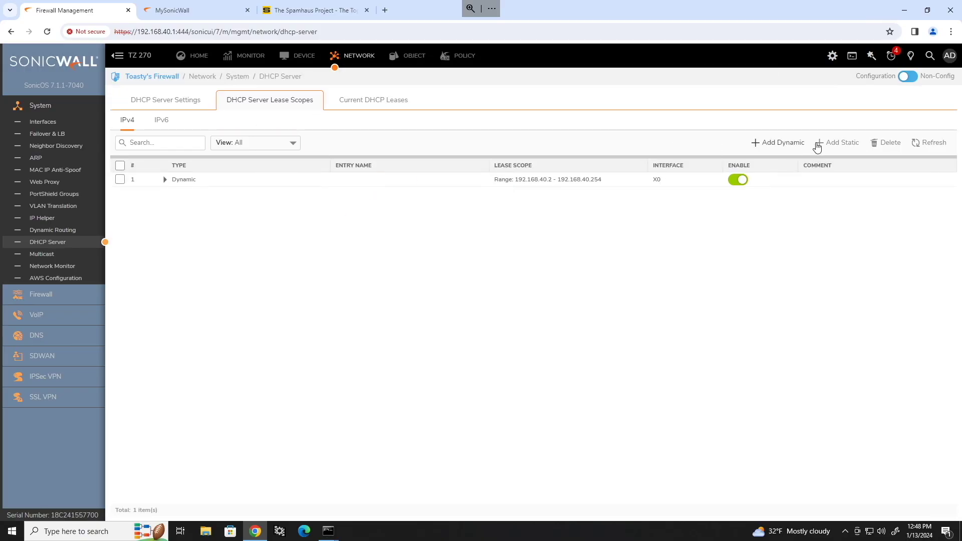
{"action": "left_click", "coordinate": [779, 148]}
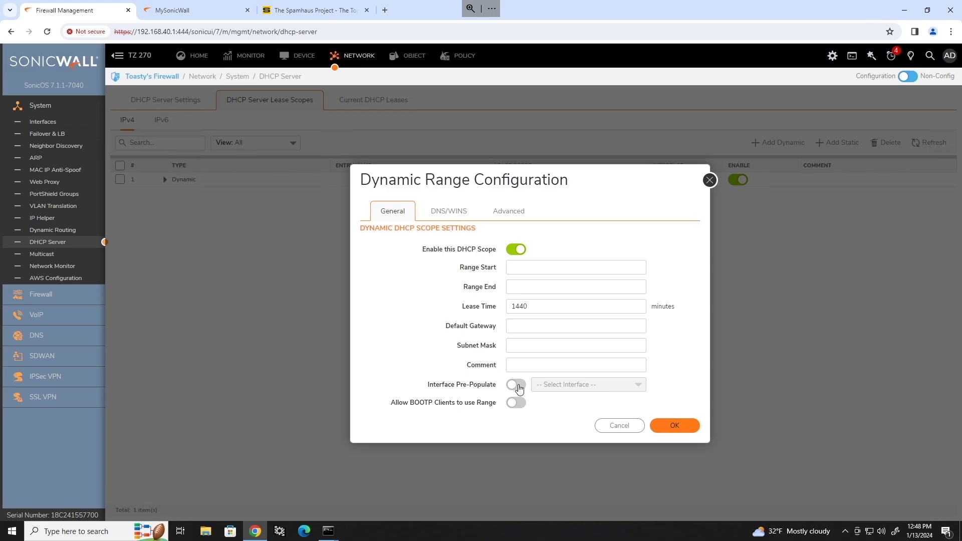
Pre-fill the scope from X2 with range 192.168.41.100–192.168.41.199 and a 480-minute lease.
{"action": "left_click", "coordinate": [516, 384]}
{"action": "left_click", "coordinate": [609, 382]}
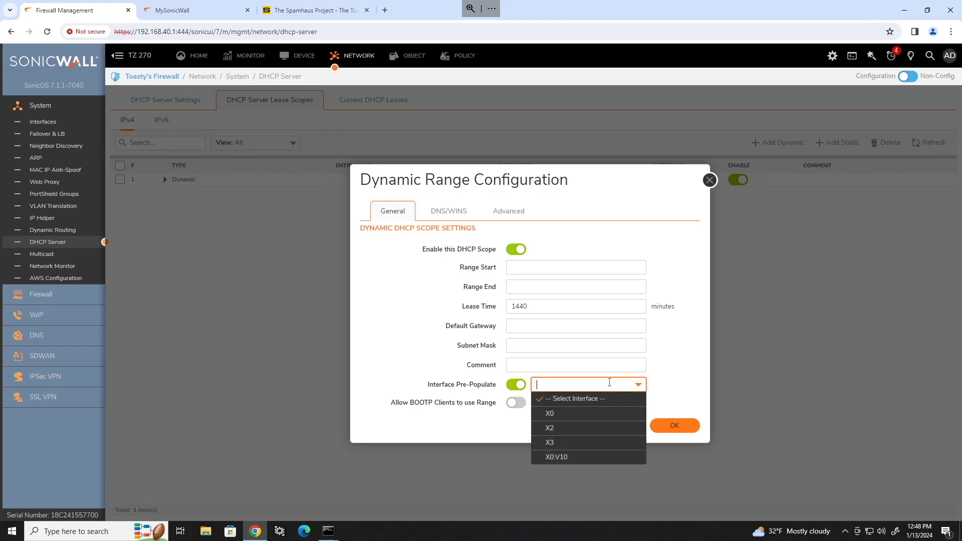
{"action": "left_click", "coordinate": [549, 428]}
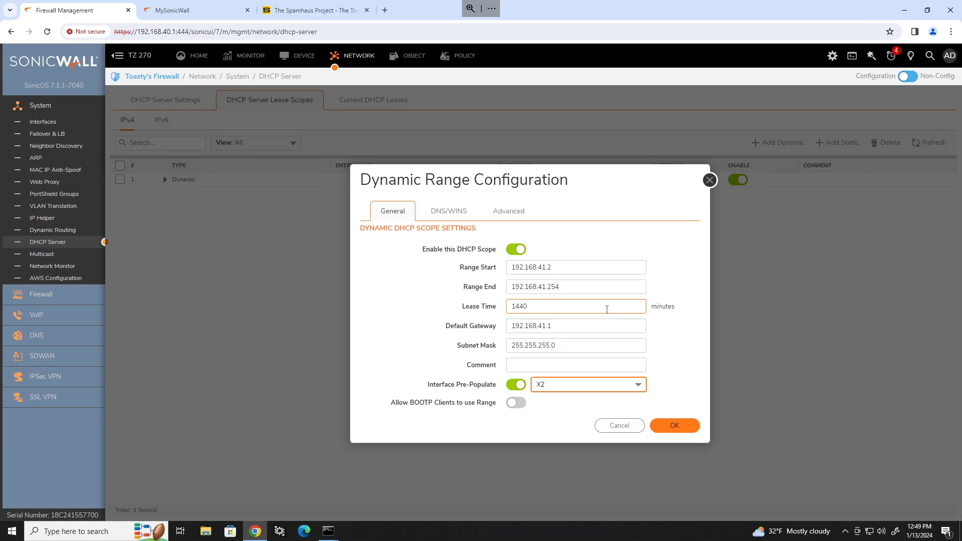
{"action": "left_click", "coordinate": [626, 266]}
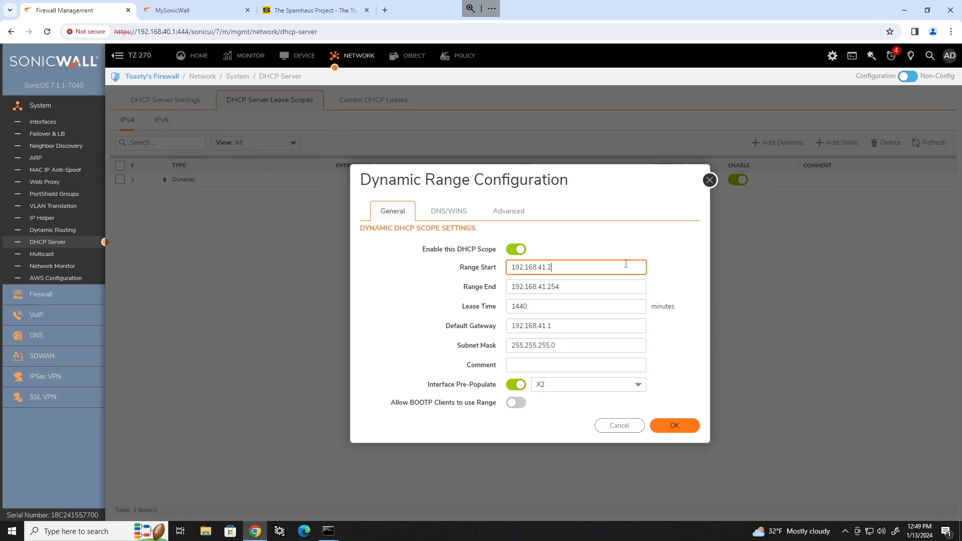
{"action": "type", "text": "100"}
{"action": "left_click_drag", "start_coordinate": [580, 286], "coordinate": [550, 286]}
{"action": "key", "text": "BackSpace"}
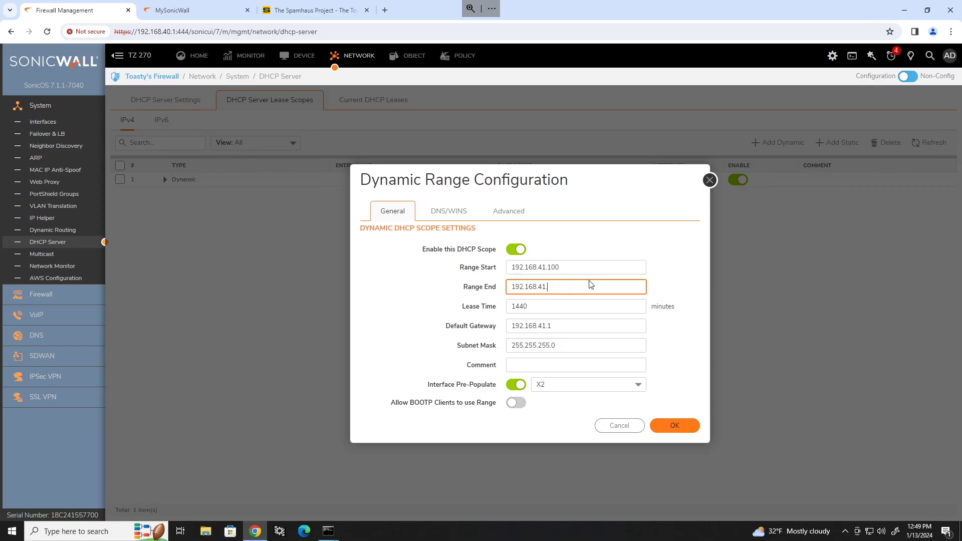
{"action": "type", "text": "199"}
{"action": "key", "text": "Tab"}
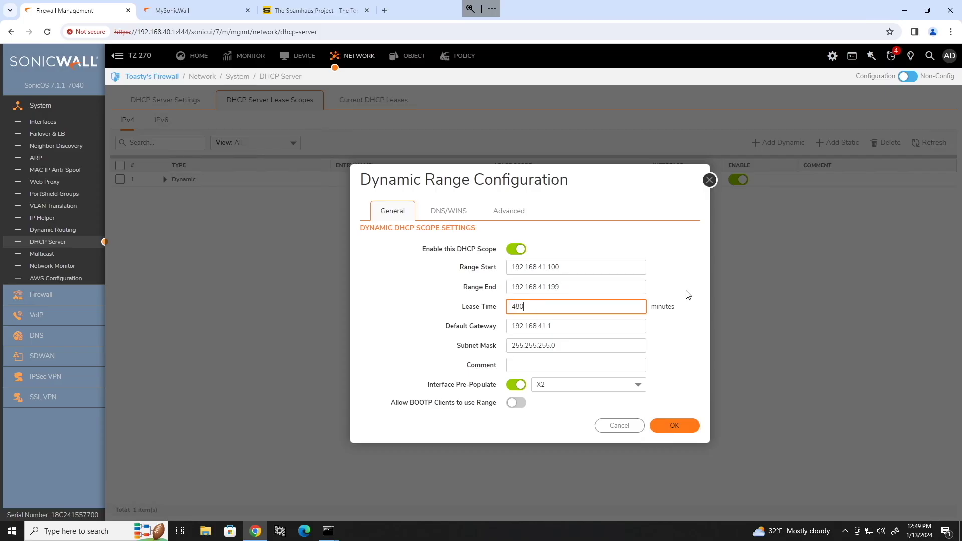
{"action": "left_click", "coordinate": [452, 212]}
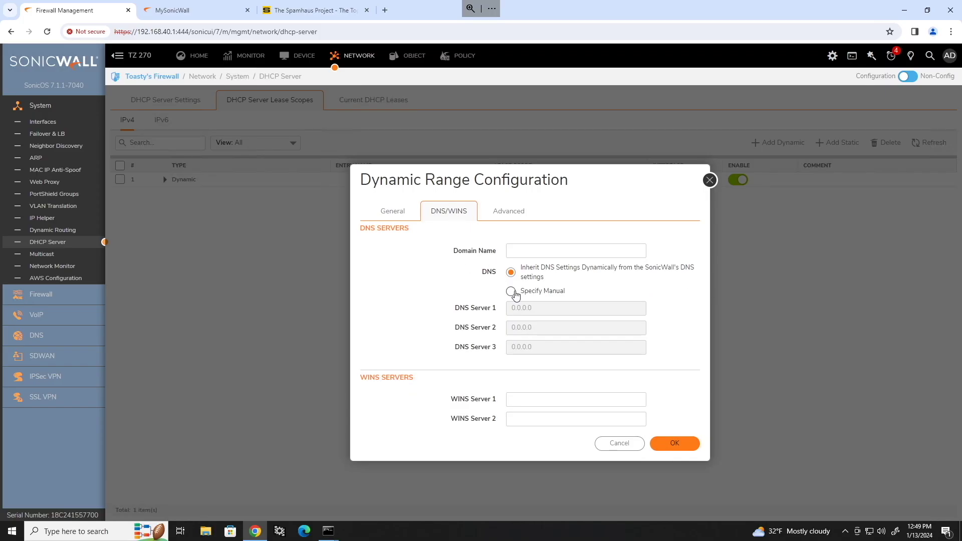
Set manual DNS servers 8.8.8.8 and 8.8.4.4, then save the X2 scope.
{"action": "left_click", "coordinate": [511, 292]}
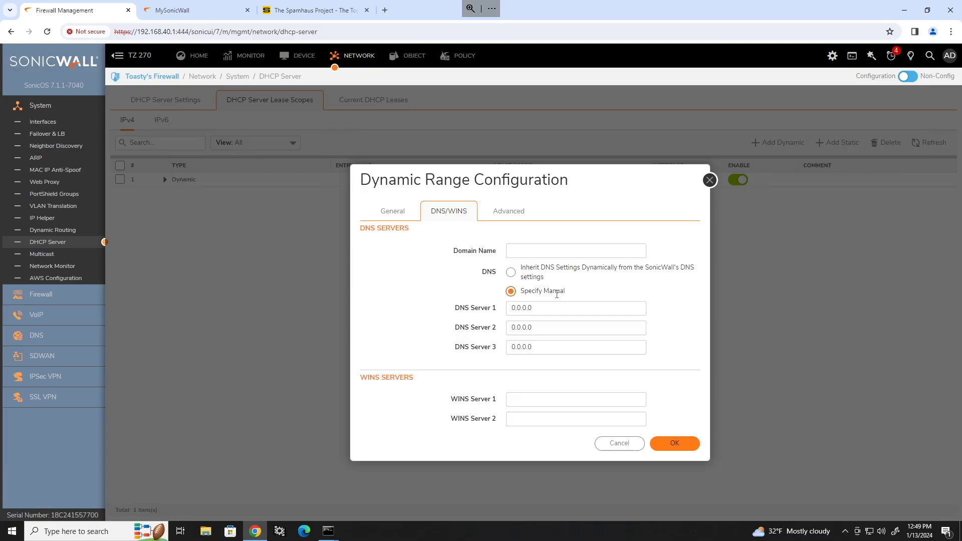
{"action": "left_click", "coordinate": [552, 308]}
{"action": "type", "text": "8.8"}
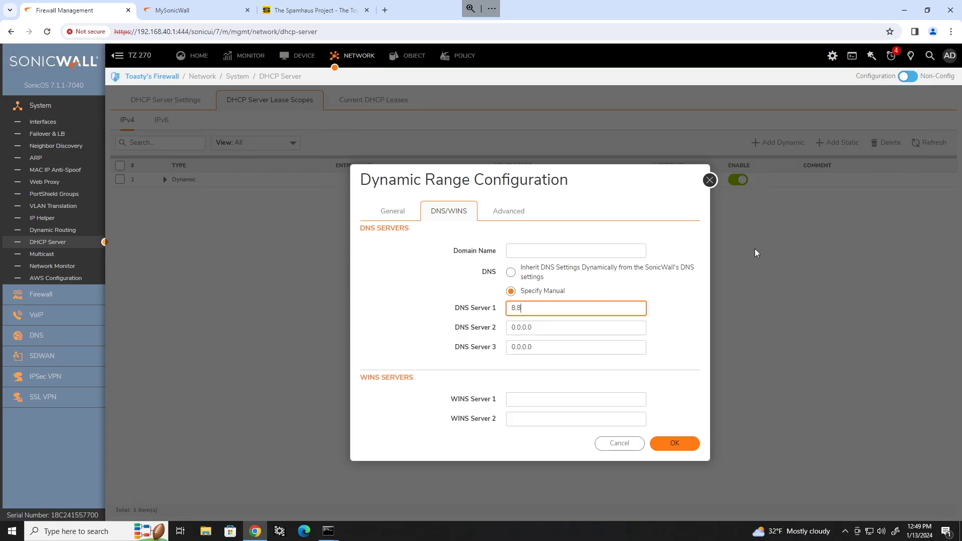
{"action": "type", "text": ".8.8"}
{"action": "key", "text": "Tab"}
{"action": "type", "text": "8"}
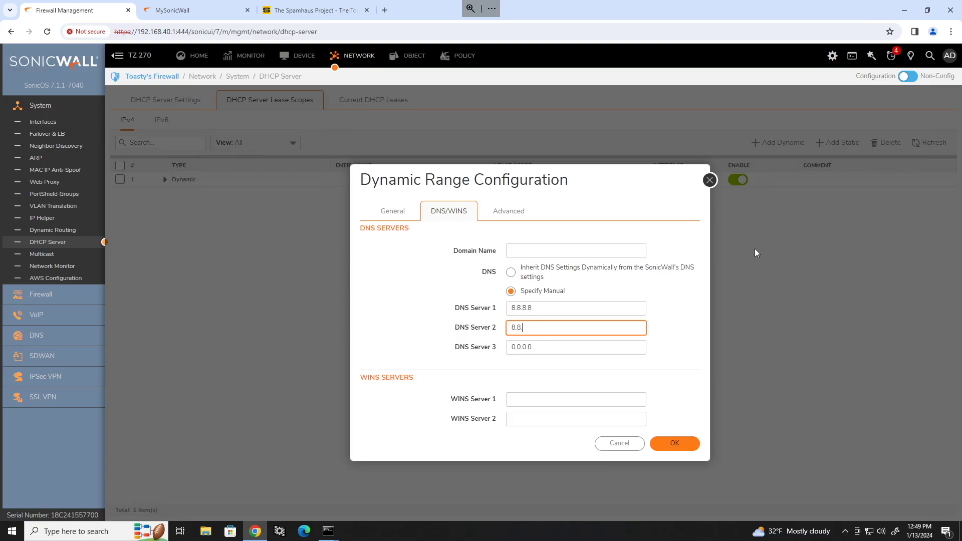
{"action": "type", "text": ".8.4.4"}
{"action": "left_click", "coordinate": [710, 306]}
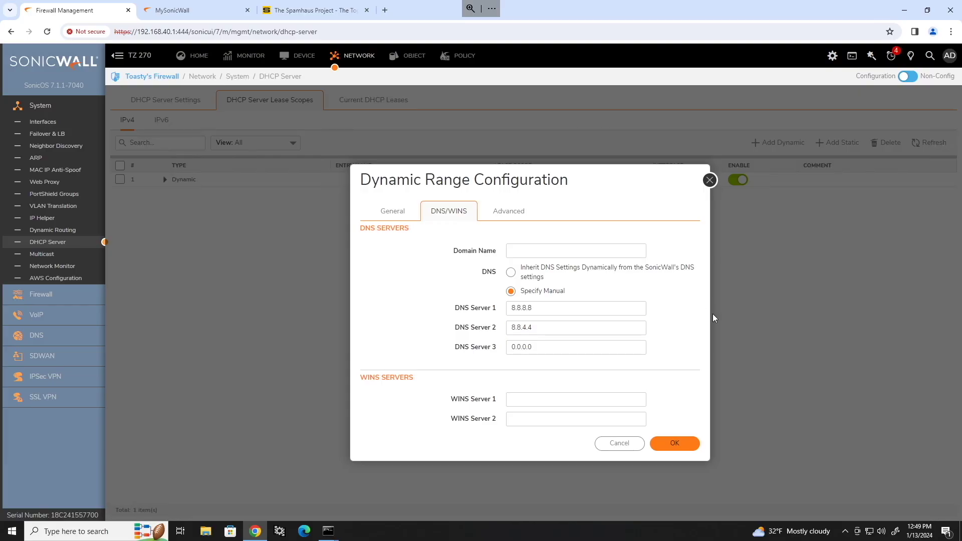
{"action": "left_click", "coordinate": [678, 443]}
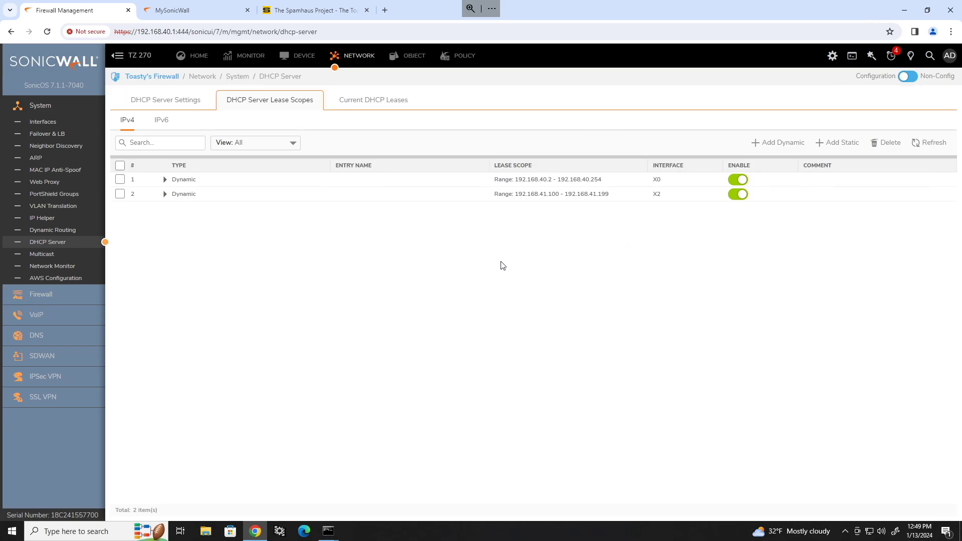
Add a dynamic scope pre-filled from X3, range 192.168.100.100–192.168.100.199, 480-minute lease.
{"action": "left_click", "coordinate": [792, 145]}
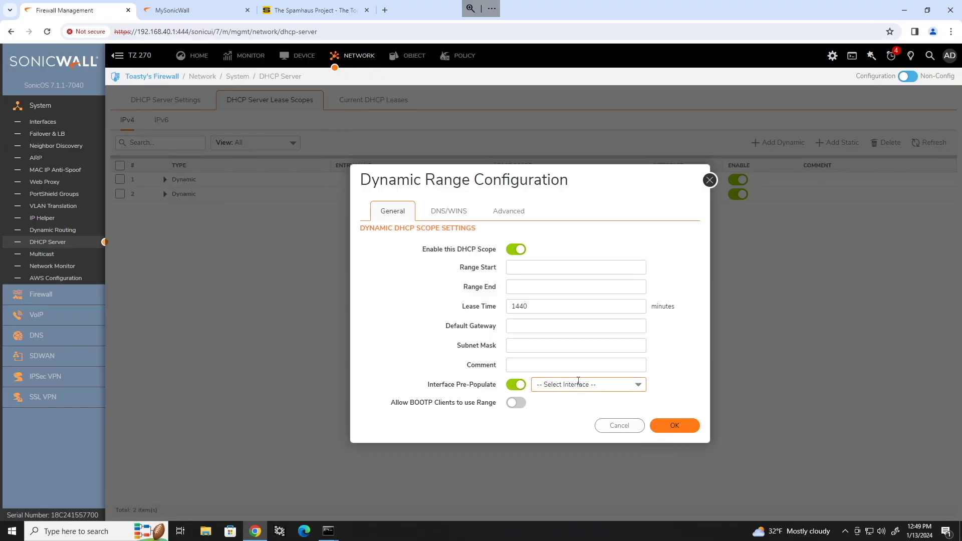
{"action": "left_click", "coordinate": [608, 385]}
{"action": "left_click", "coordinate": [576, 450]}
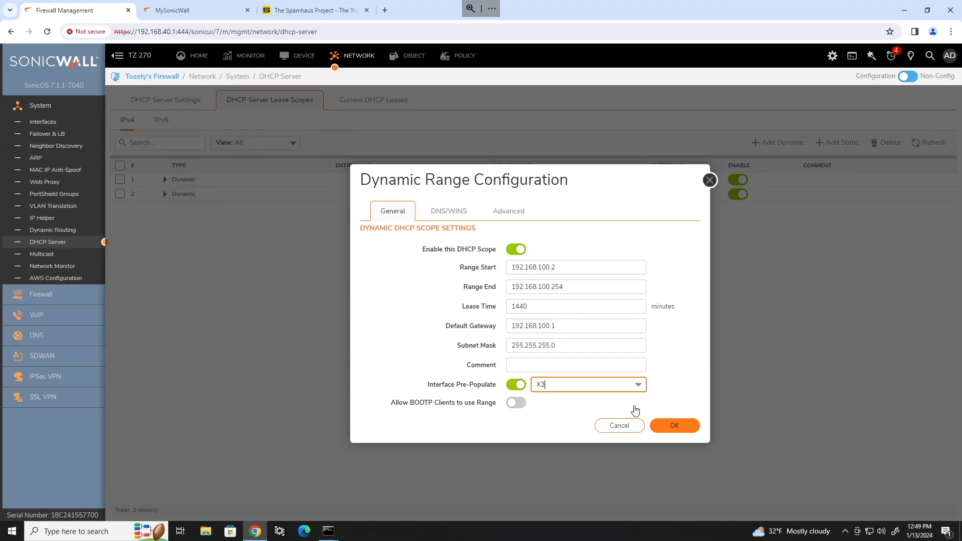
{"action": "left_click", "coordinate": [569, 266]}
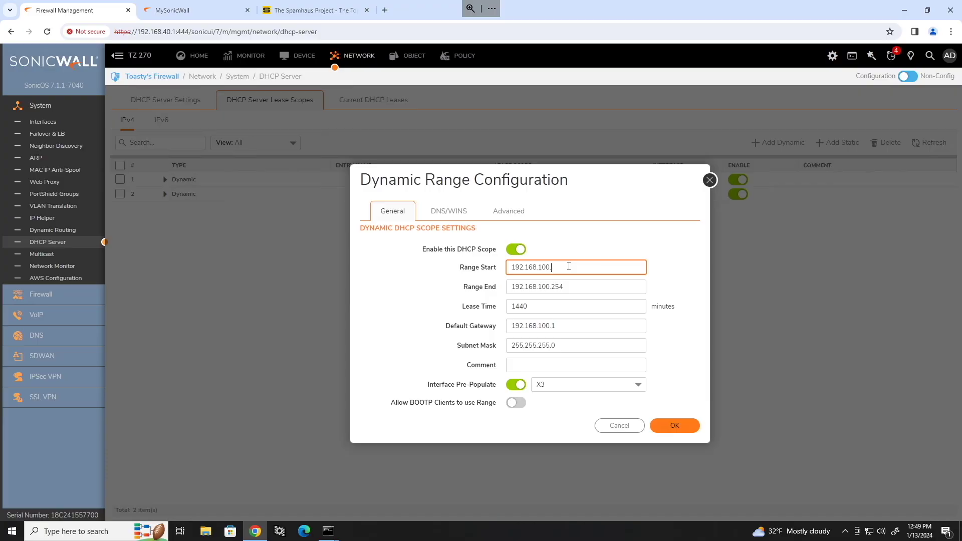
{"action": "key", "text": "Tab"}
{"action": "type", "text": "192.168.100.199"}
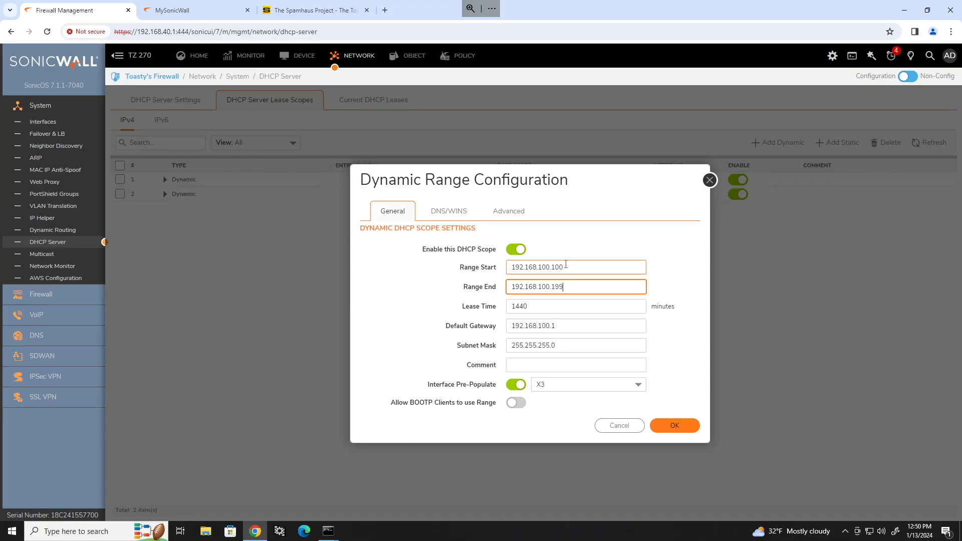
{"action": "left_click_drag", "start_coordinate": [532, 306], "coordinate": [450, 307]}
{"action": "type", "text": "480"}
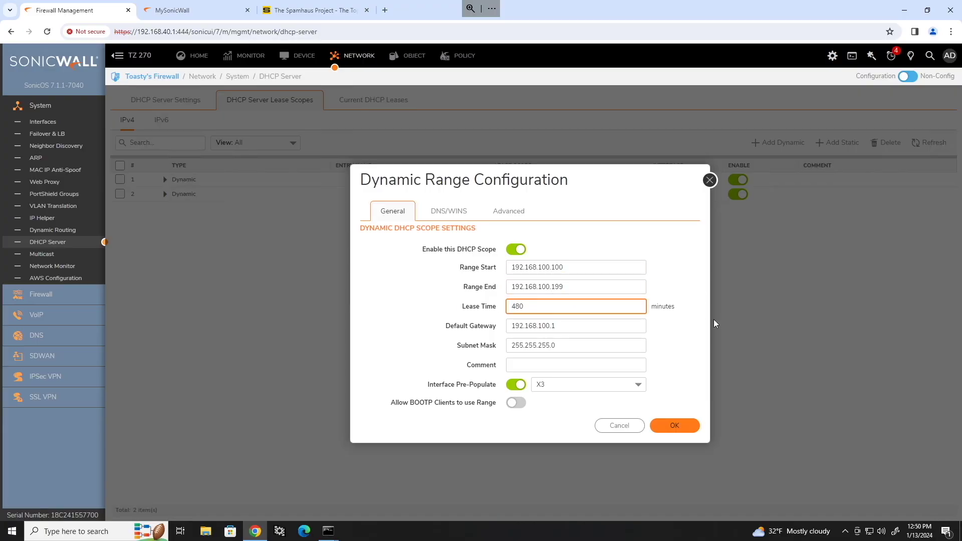
{"action": "key", "text": "Tab"}
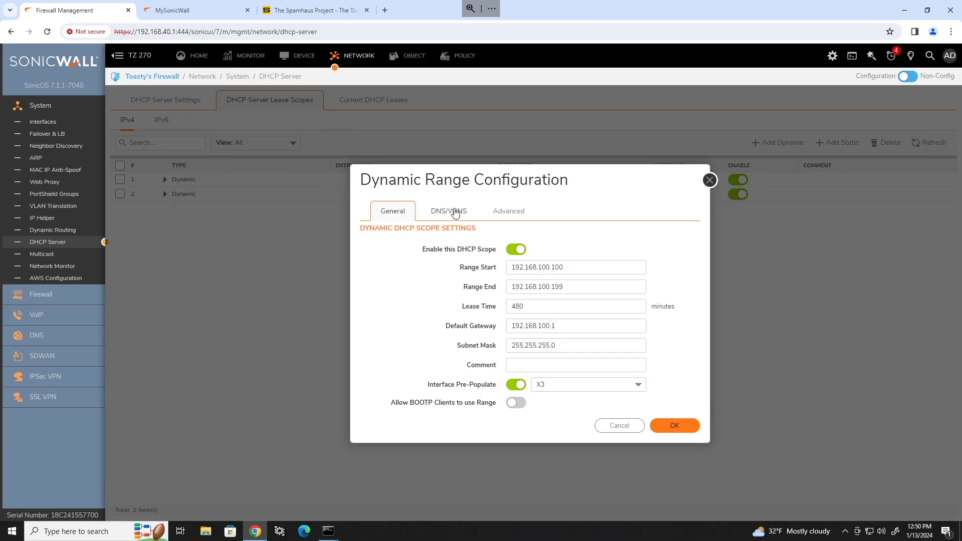
{"action": "left_click", "coordinate": [457, 212]}
{"action": "left_click", "coordinate": [509, 212]}
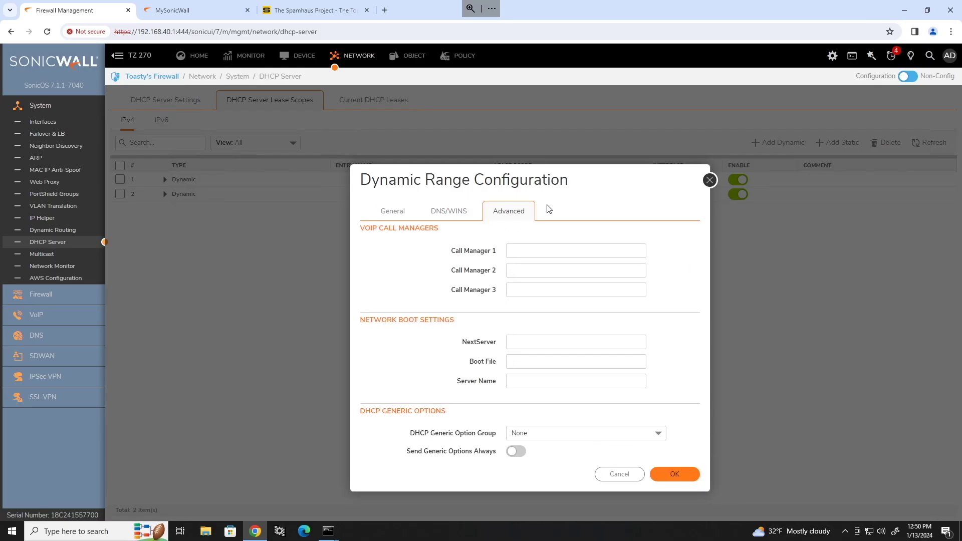
Assign the Voice DHCP option group and save the X3 scope.
{"action": "left_click", "coordinate": [659, 434]}
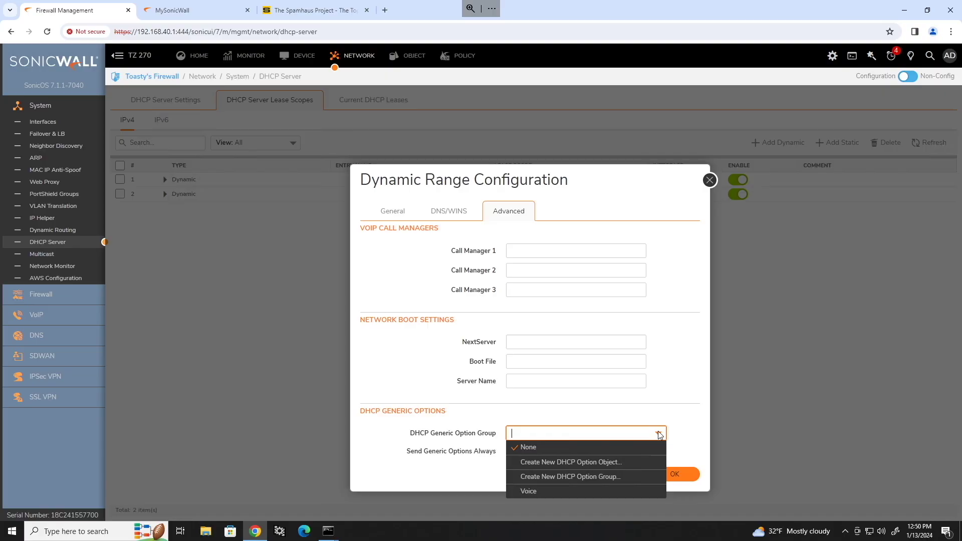
{"action": "left_click", "coordinate": [546, 489]}
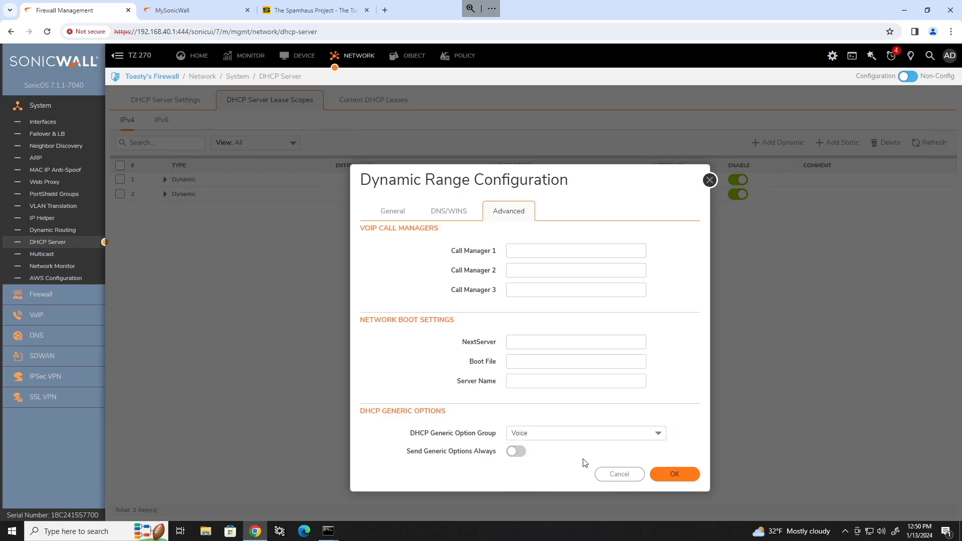
{"action": "left_click", "coordinate": [682, 477]}
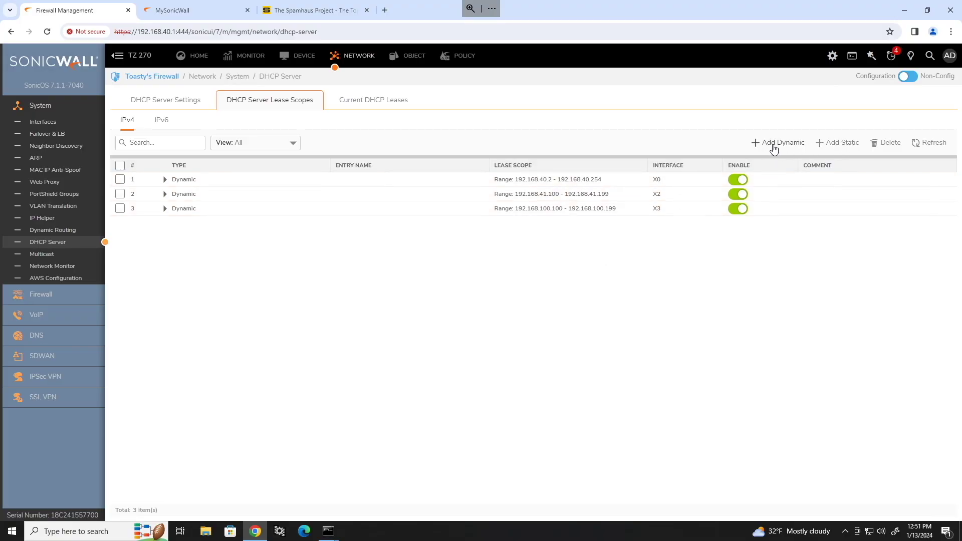
Start a static reservation named My PC at 192.168.40.150 with the pasted MAC address.
{"action": "left_click", "coordinate": [822, 145]}
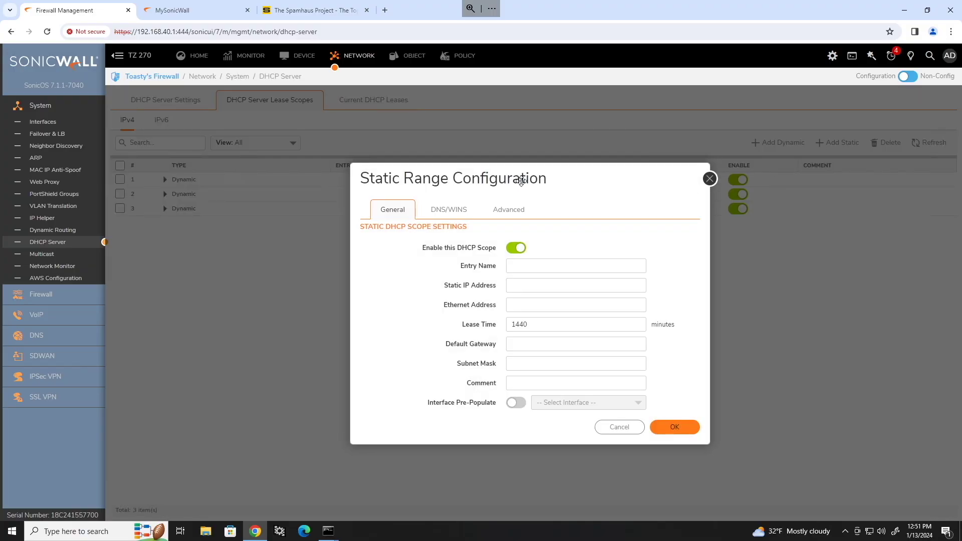
{"action": "type", "text": "My PC"}
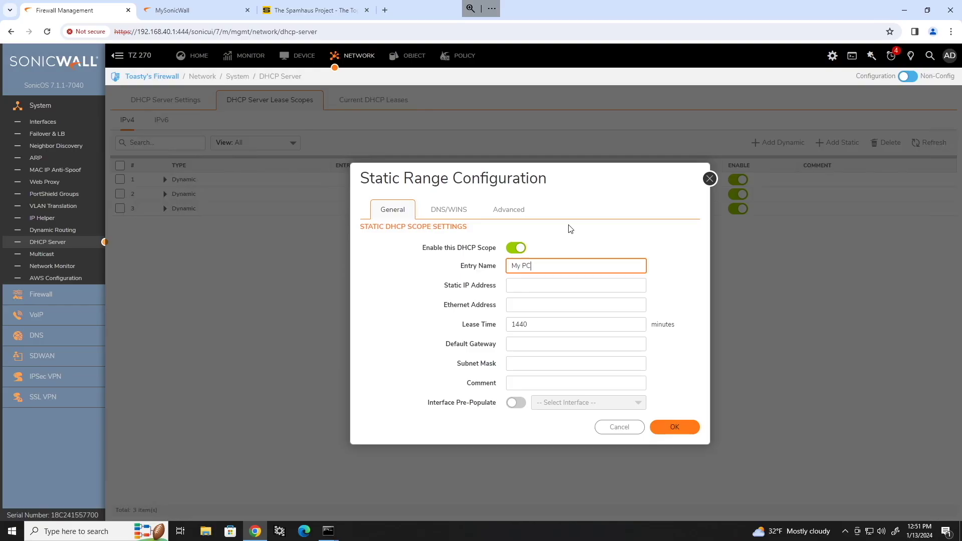
{"action": "key", "text": "Tab"}
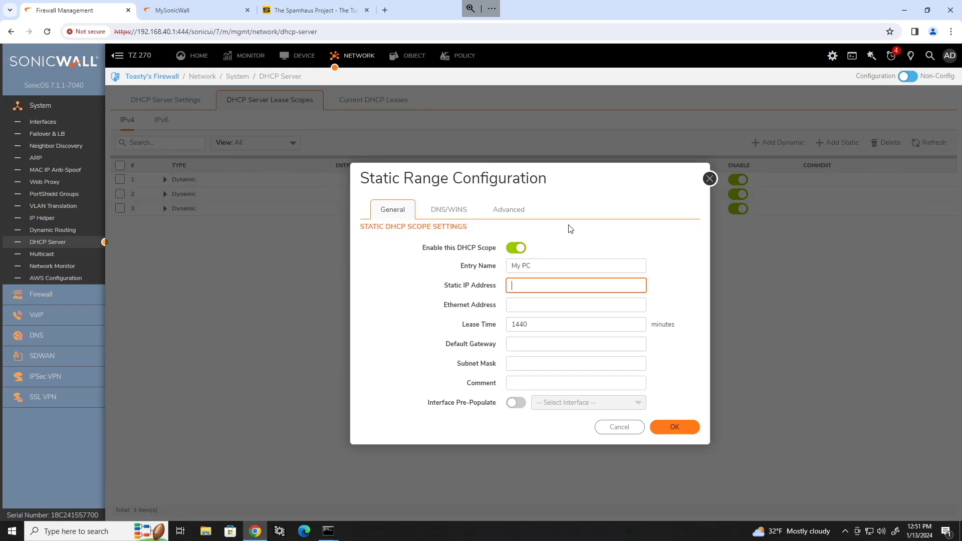
{"action": "type", "text": "192.168.40.150"}
{"action": "key", "text": "Tab"}
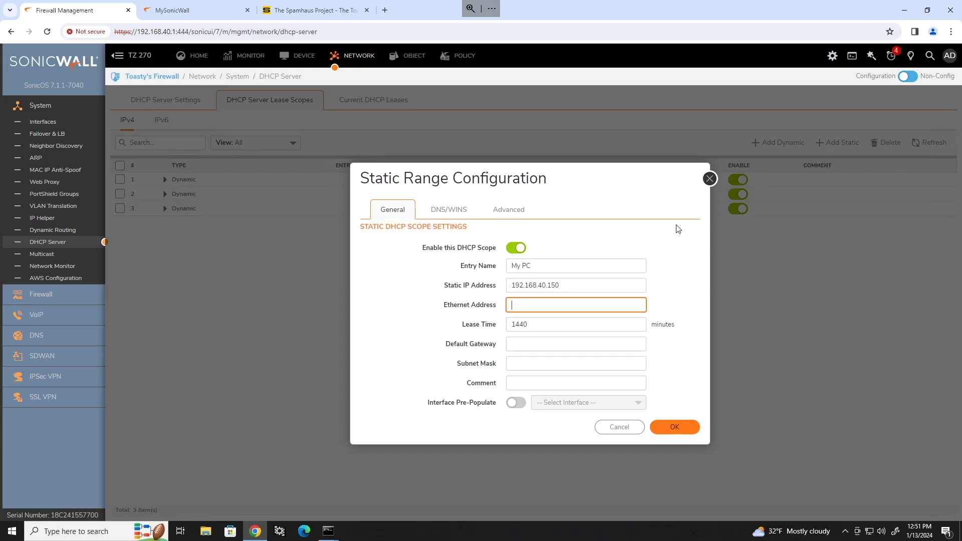
{"action": "type", "text": "aa:aa:aa:aa:aa:aa"}
{"action": "left_click", "coordinate": [676, 240]}
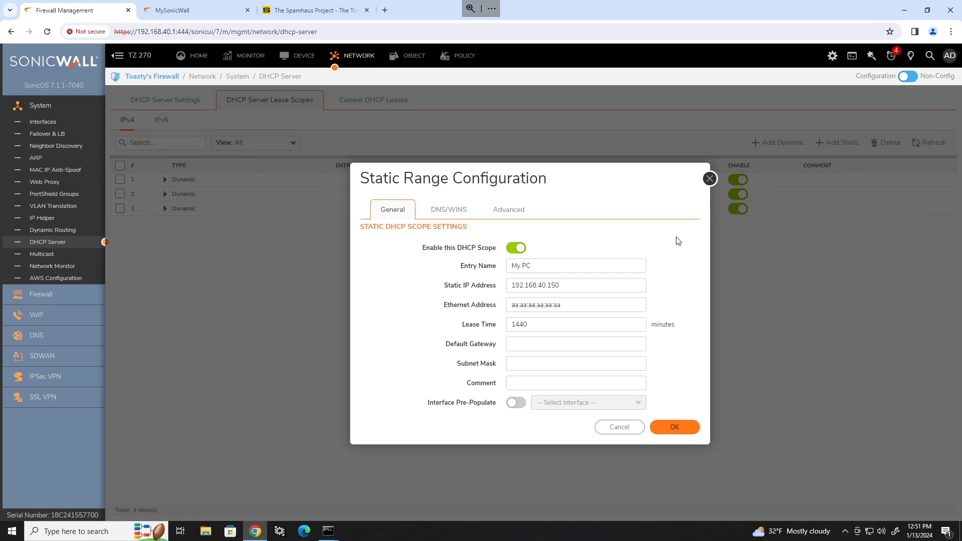
{"action": "left_click", "coordinate": [528, 323]}
{"action": "left_click", "coordinate": [523, 348]}
{"action": "left_click", "coordinate": [564, 383]}
{"action": "left_click", "coordinate": [527, 343]}
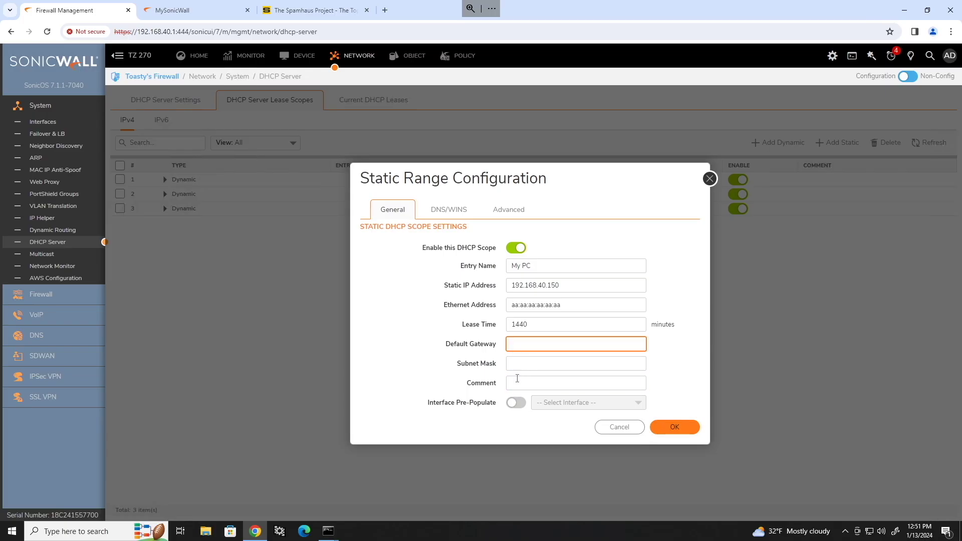
Pre-fill the reservation's gateway and mask from the X0 interface.
{"action": "left_click", "coordinate": [515, 403]}
{"action": "left_click", "coordinate": [638, 404]}
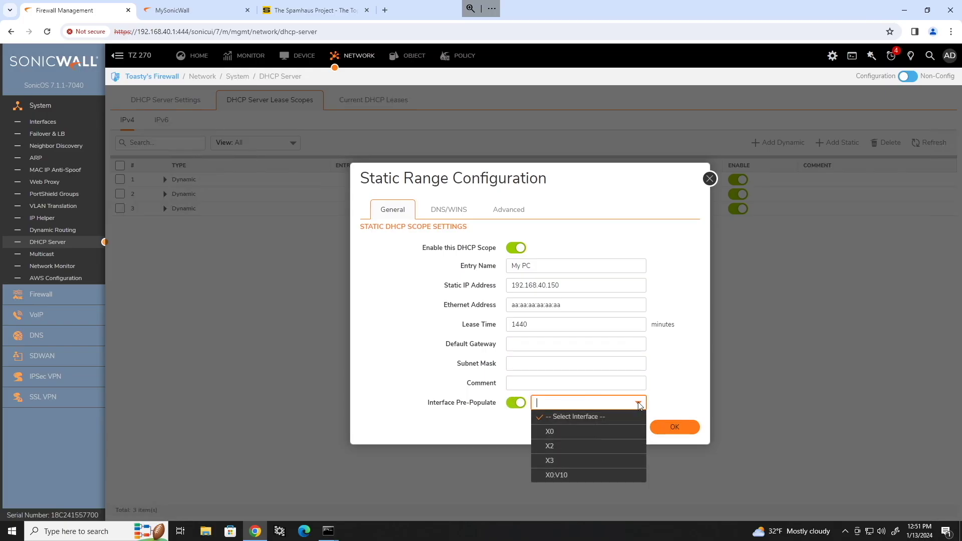
{"action": "left_click", "coordinate": [554, 434]}
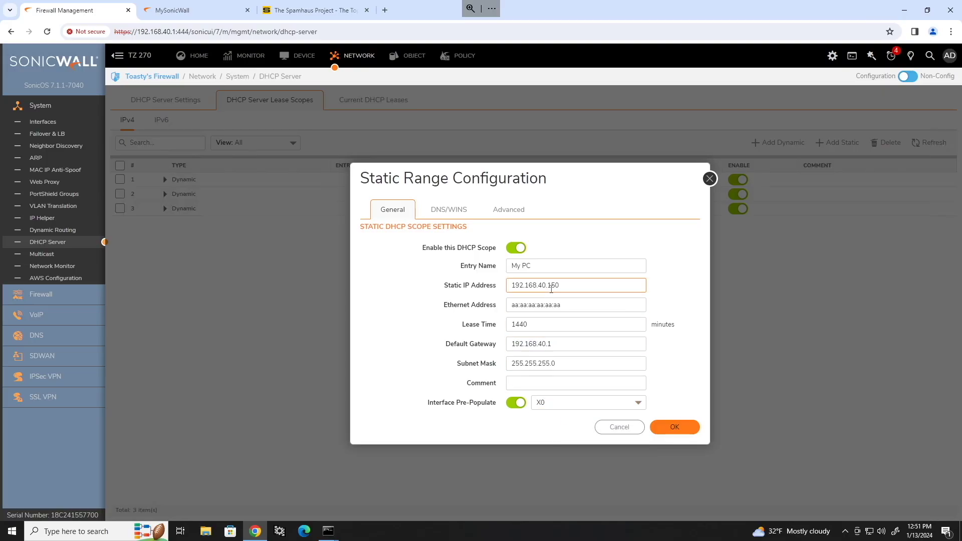
{"action": "key", "text": "Tab"}
{"action": "key", "text": "ctrl+c"}
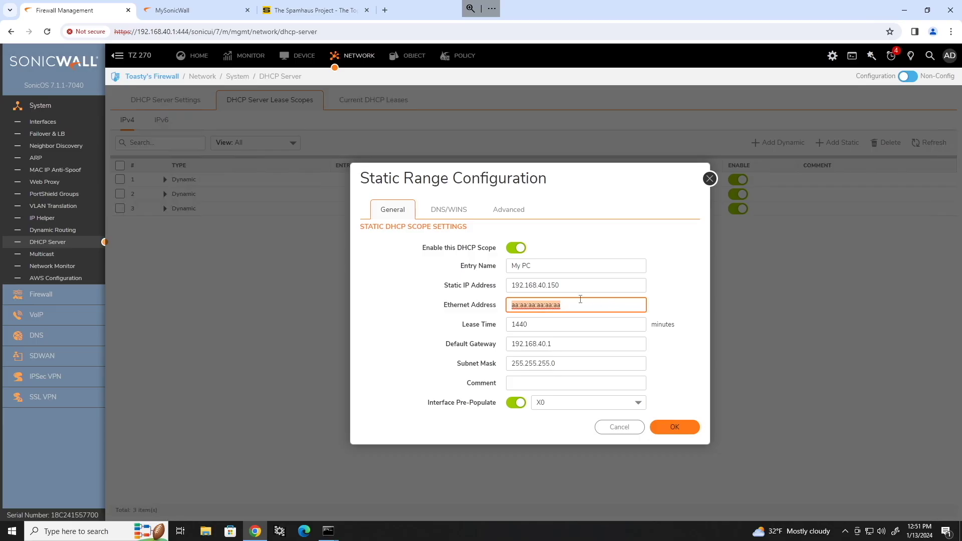
{"action": "left_click", "coordinate": [571, 283]}
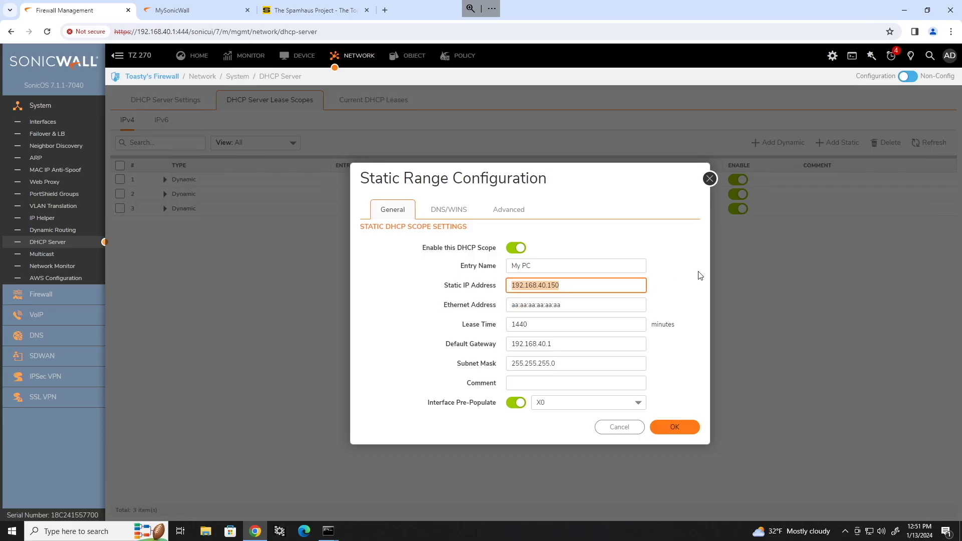
Attempt saving the reservation, review the X0 range overlap error, and discard it.
{"action": "left_click", "coordinate": [672, 431]}
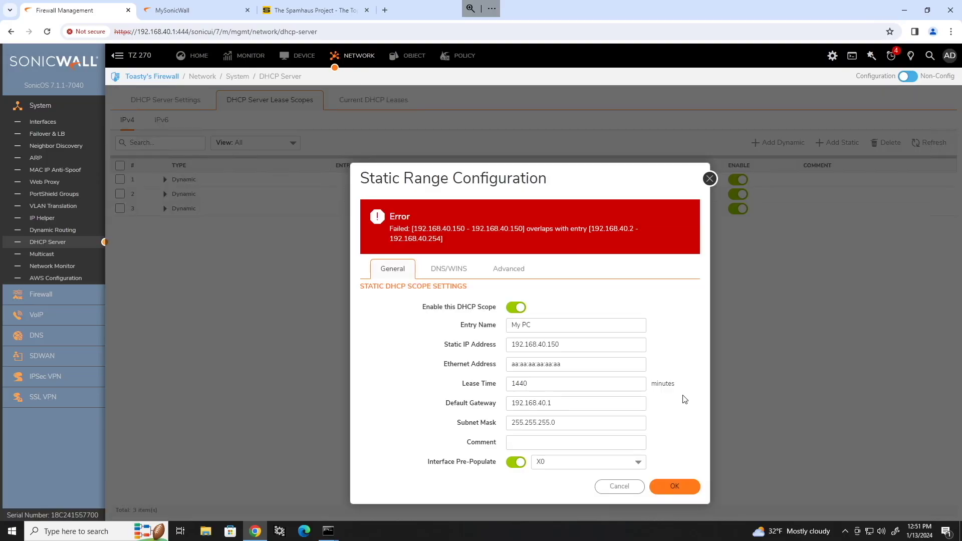
{"action": "double_click", "coordinate": [447, 238]}
{"action": "left_click_drag", "start_coordinate": [587, 174], "coordinate": [560, 217]}
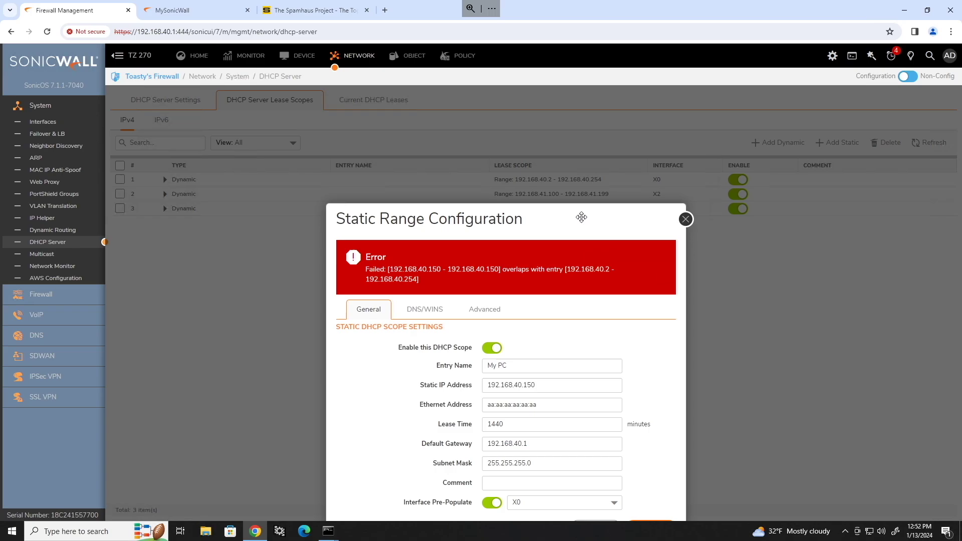
{"action": "left_click_drag", "start_coordinate": [581, 217], "coordinate": [609, 117]}
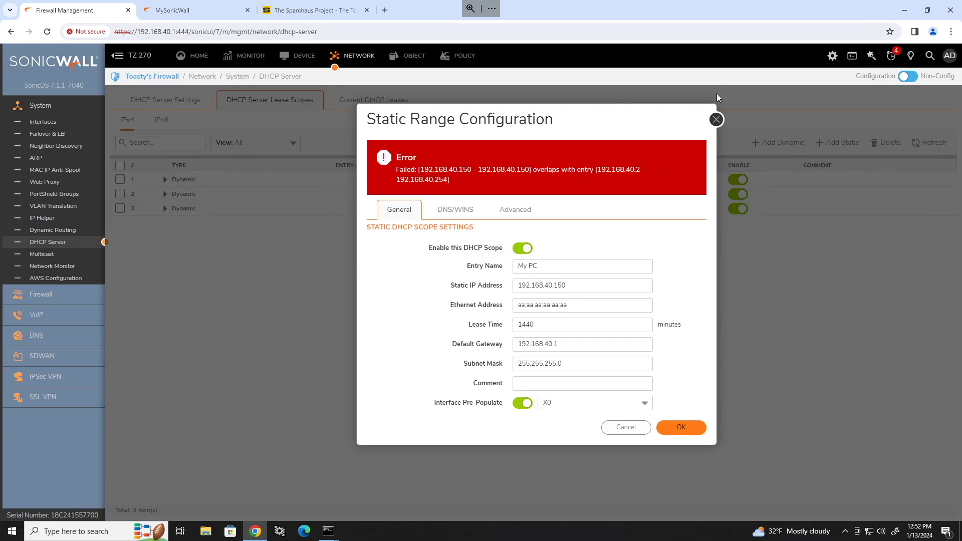
{"action": "left_click", "coordinate": [716, 121]}
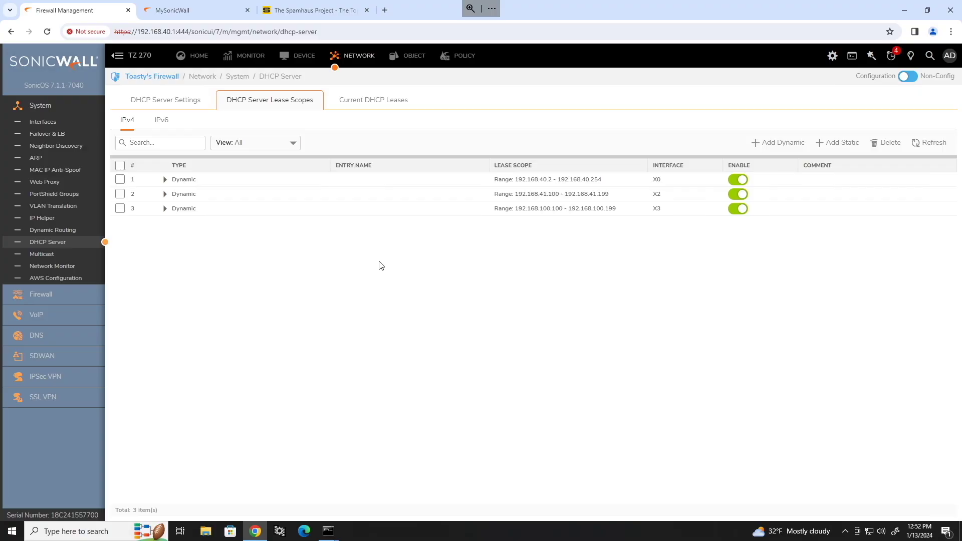
Pre-fill from X0:V10, set range 192.168.45.100–192.168.45.149 with lease 480, and save.
{"action": "left_click", "coordinate": [783, 144]}
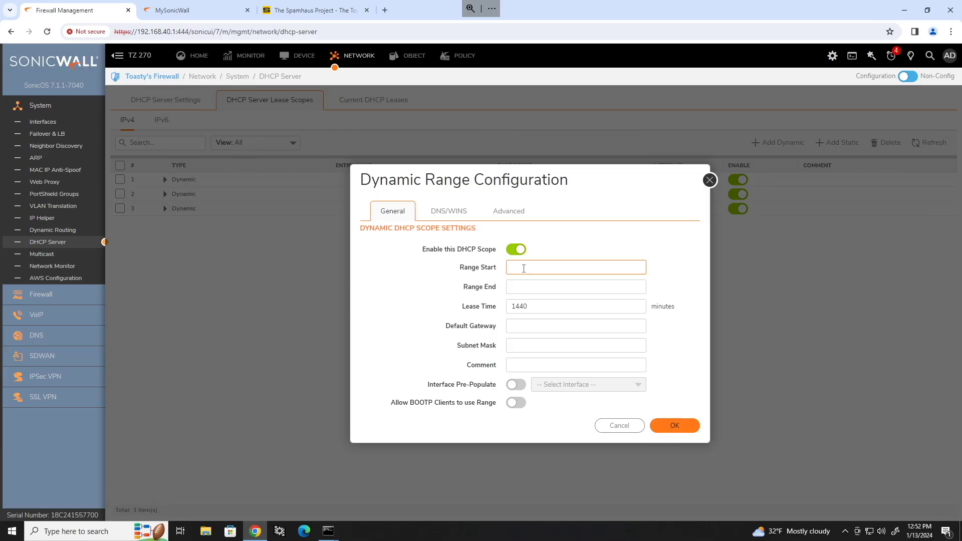
{"action": "left_click", "coordinate": [514, 385]}
{"action": "left_click", "coordinate": [537, 385]}
{"action": "left_click", "coordinate": [554, 458]}
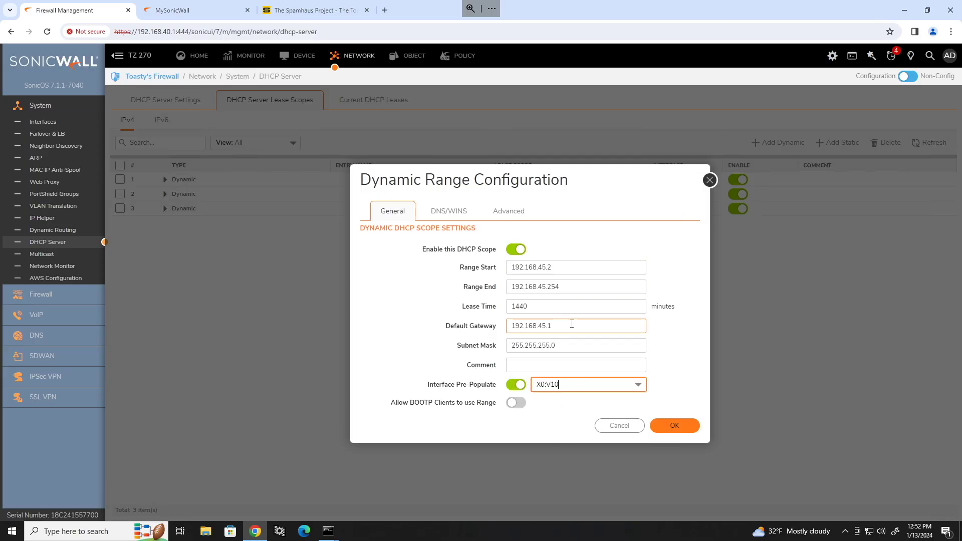
{"action": "double_click", "coordinate": [556, 269]}
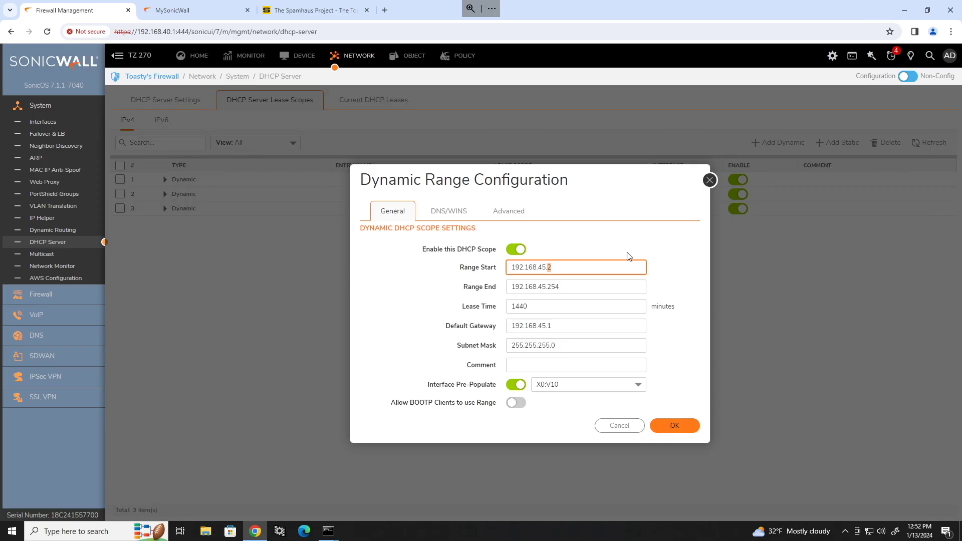
{"action": "type", "text": "100"}
{"action": "double_click", "coordinate": [557, 286]}
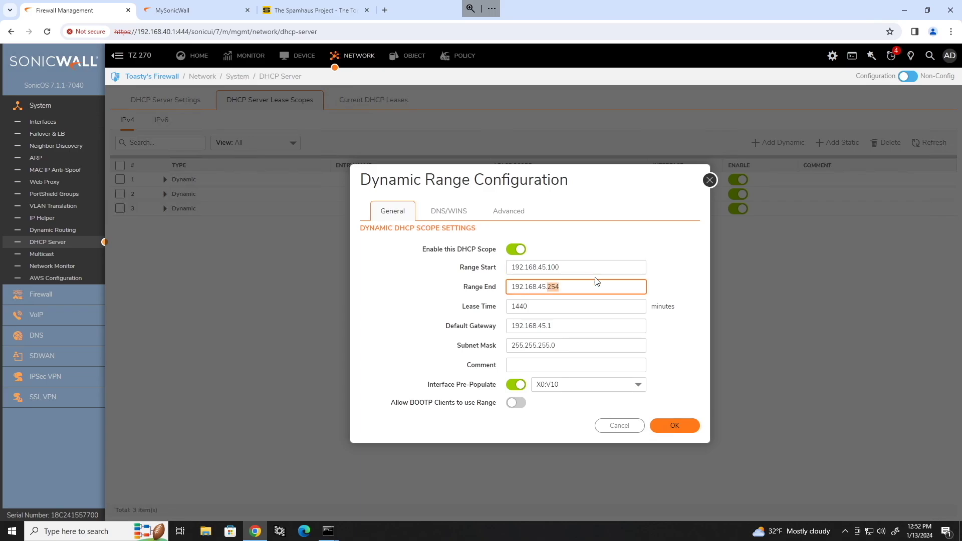
{"action": "type", "text": "149"}
{"action": "key", "text": "Tab"}
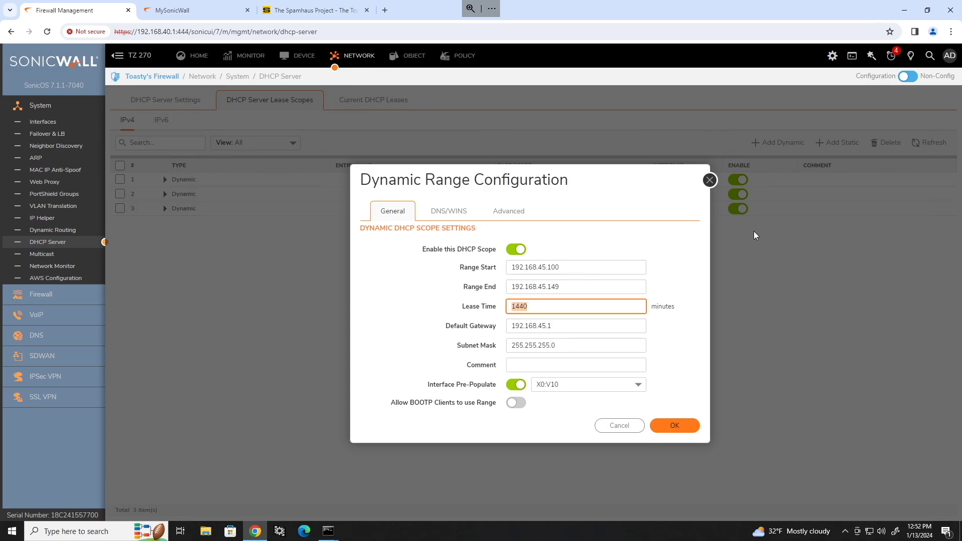
{"action": "type", "text": "480"}
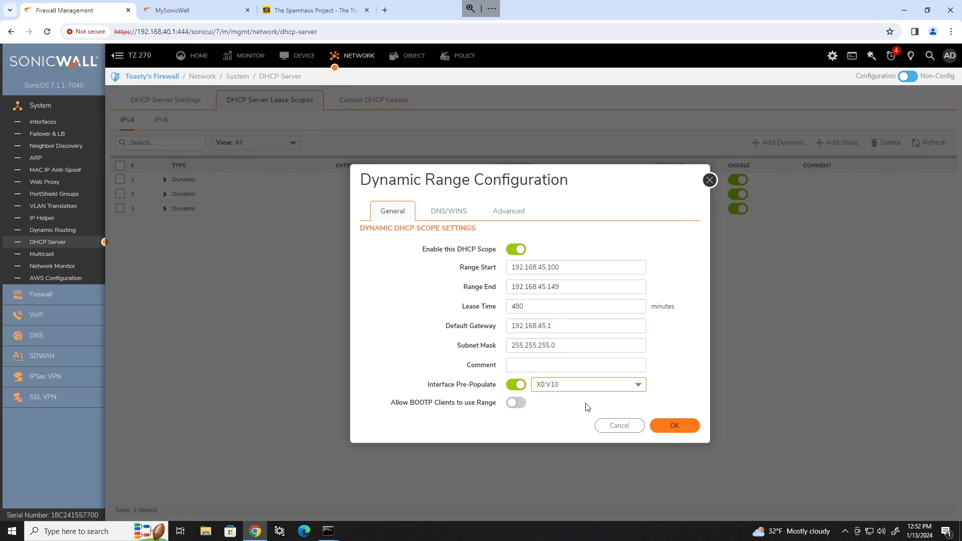
{"action": "left_click", "coordinate": [675, 425]}
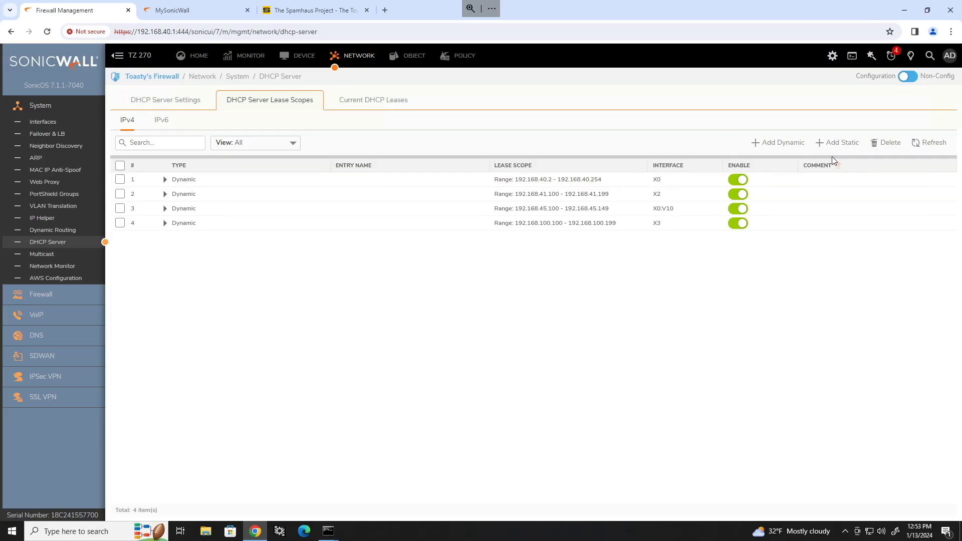
Create static entry My PC at 192.168.45.150 on X0:V10 with the pasted MAC.
{"action": "left_click", "coordinate": [833, 144]}
{"action": "left_click", "coordinate": [591, 265]}
{"action": "type", "text": "My PC"}
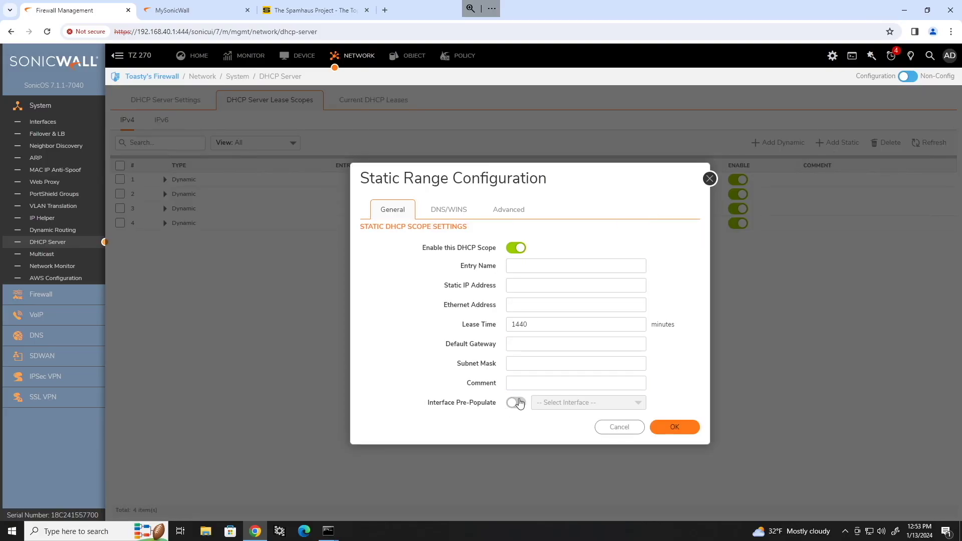
{"action": "left_click", "coordinate": [515, 402]}
{"action": "left_click", "coordinate": [537, 285]}
{"action": "type", "text": "192.168.45.150"}
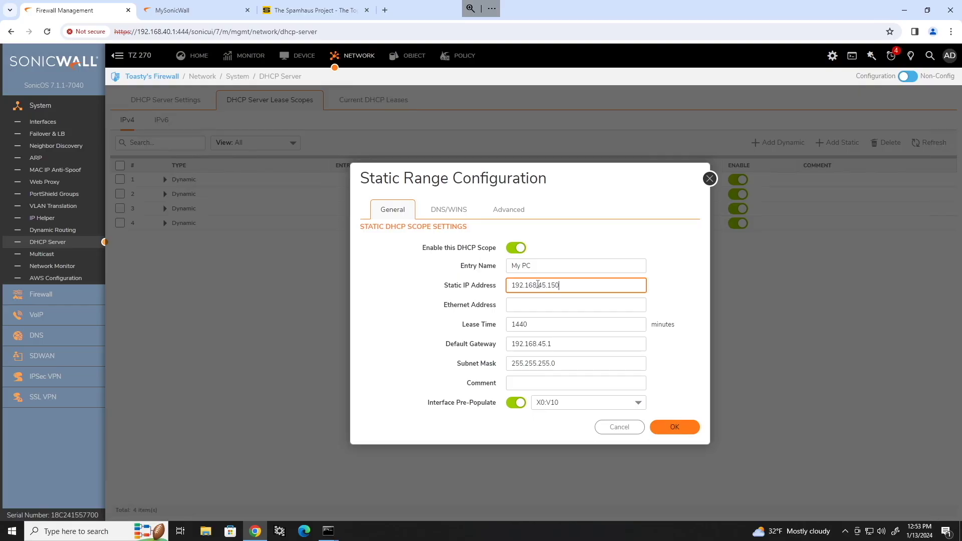
{"action": "key", "text": "Tab"}
{"action": "key", "text": "ctrl+v"}
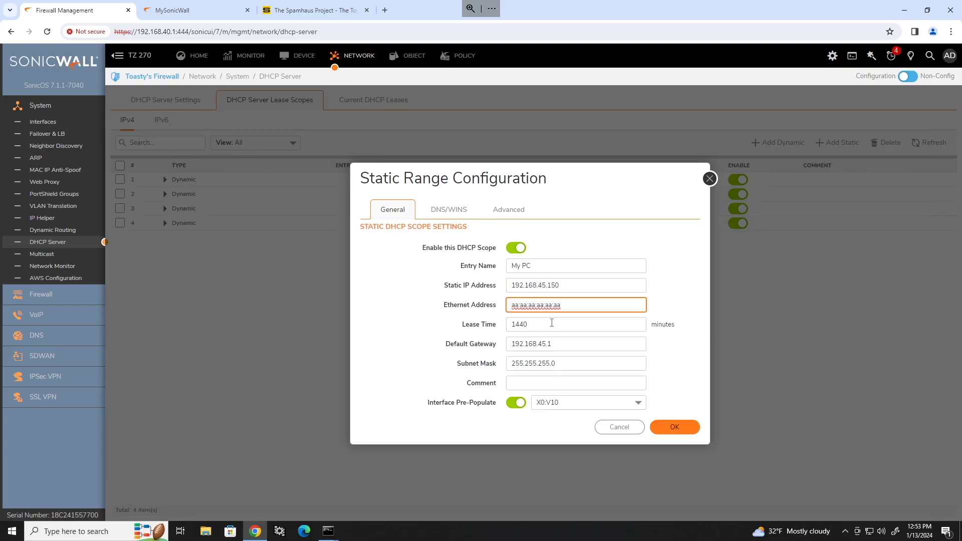
Set the reservation's lease time to 480 minutes and save it.
{"action": "double_click", "coordinate": [567, 325]}
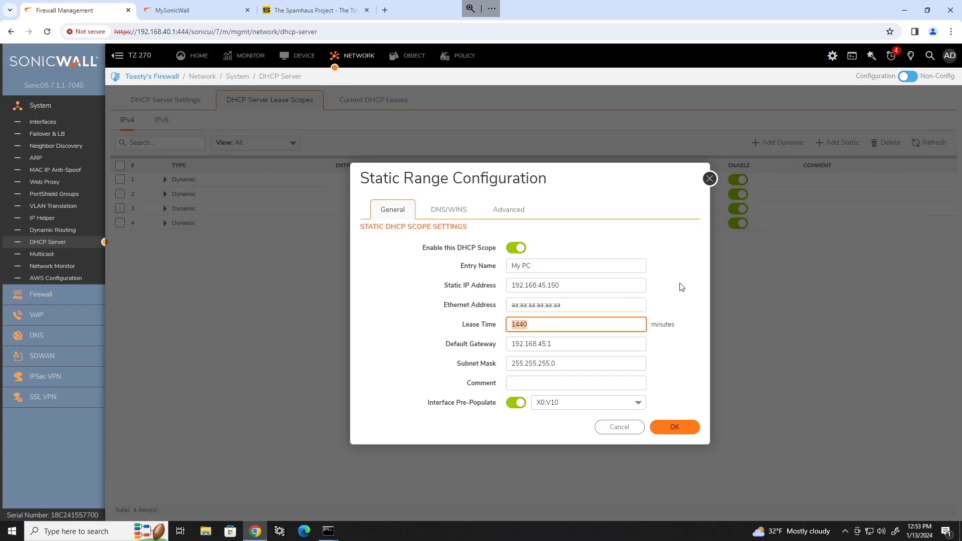
{"action": "type", "text": "480"}
{"action": "left_click", "coordinate": [684, 432]}
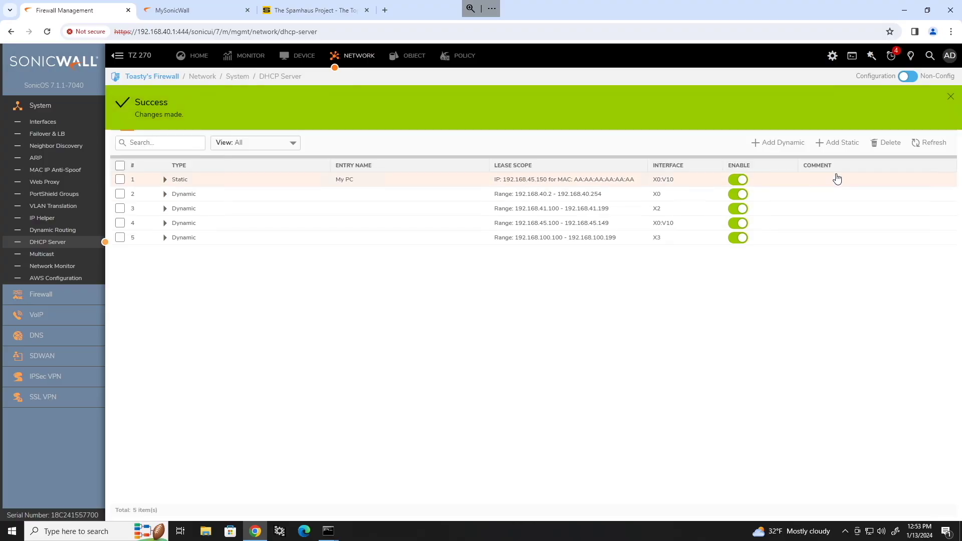
{"action": "left_click", "coordinate": [789, 143]}
Pre-fill the new dynamic scope from the X0:V10 interface.
{"action": "left_click", "coordinate": [556, 271]}
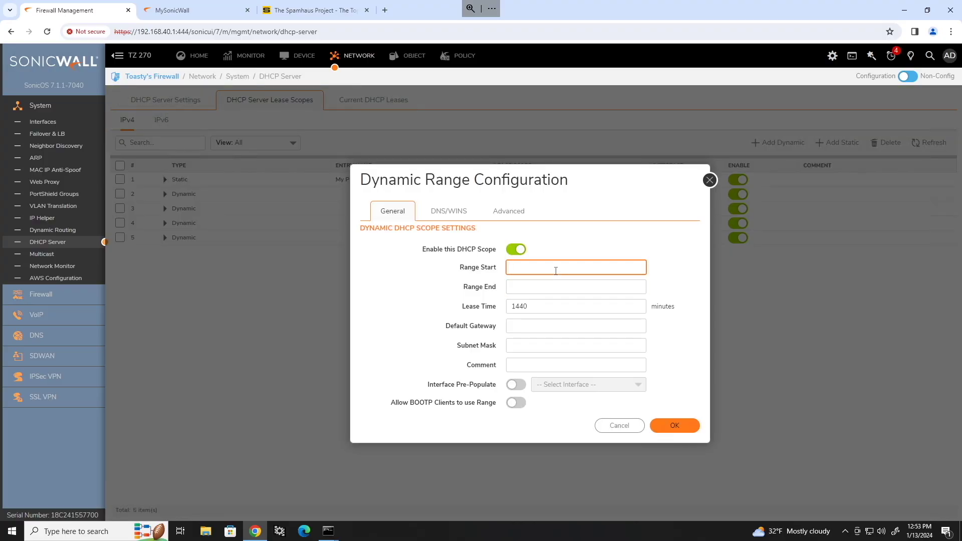
{"action": "left_click", "coordinate": [516, 384]}
{"action": "left_click", "coordinate": [540, 385]}
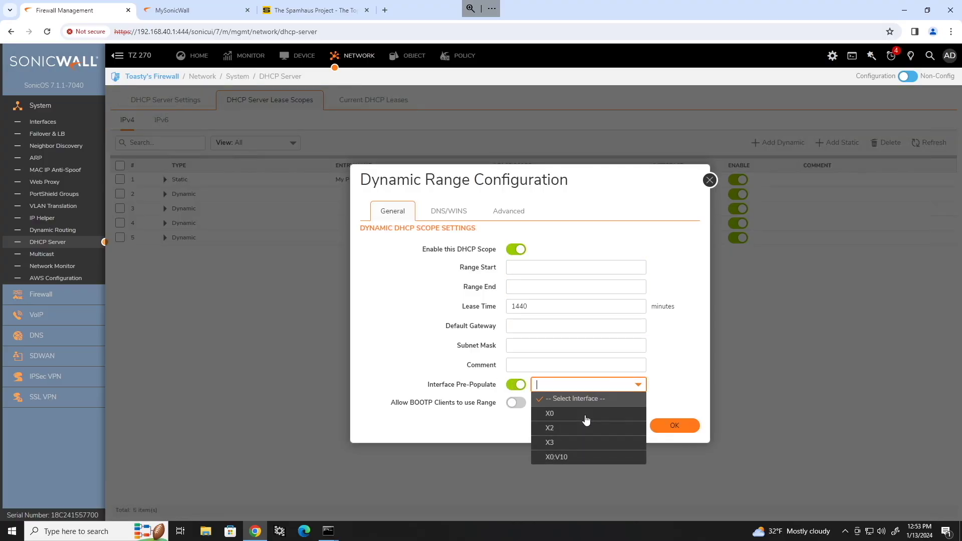
{"action": "left_click", "coordinate": [569, 457]}
Set range 192.168.45.151–192.168.45.199 with a 480-minute lease and save the scope.
{"action": "left_click", "coordinate": [552, 272]}
{"action": "key", "text": "BackSpace"}
{"action": "type", "text": "151"}
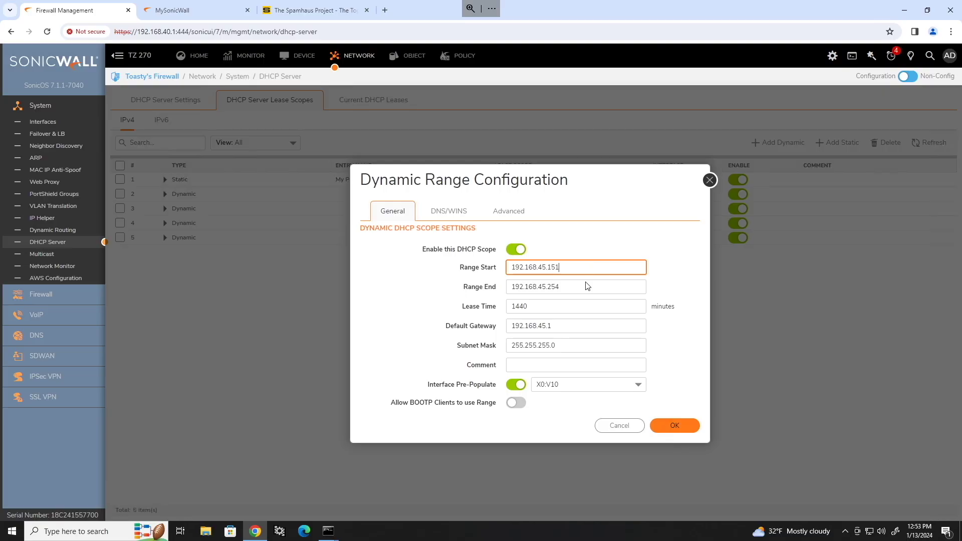
{"action": "left_click_drag", "start_coordinate": [587, 286], "coordinate": [551, 286]}
{"action": "type", "text": "199"}
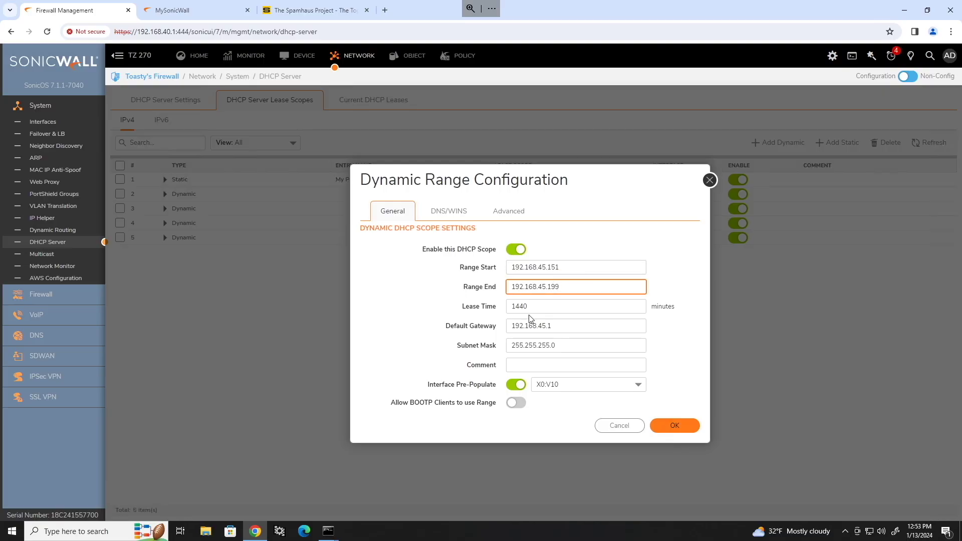
{"action": "double_click", "coordinate": [526, 308]}
{"action": "type", "text": "480"}
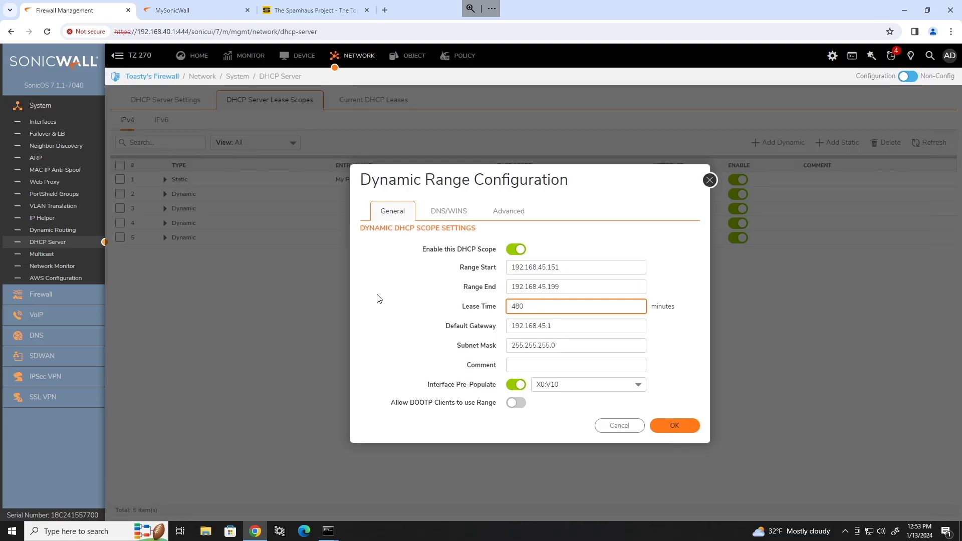
{"action": "left_click", "coordinate": [378, 296]}
{"action": "left_click", "coordinate": [685, 424]}
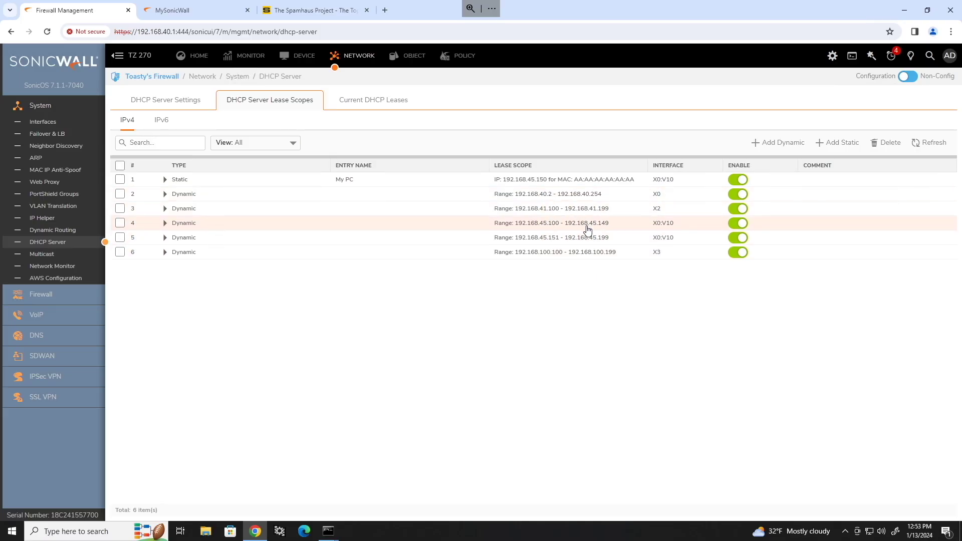
{"action": "left_click_drag", "start_coordinate": [547, 226], "coordinate": [603, 240]}
{"action": "left_click_drag", "start_coordinate": [492, 181], "coordinate": [640, 184]}
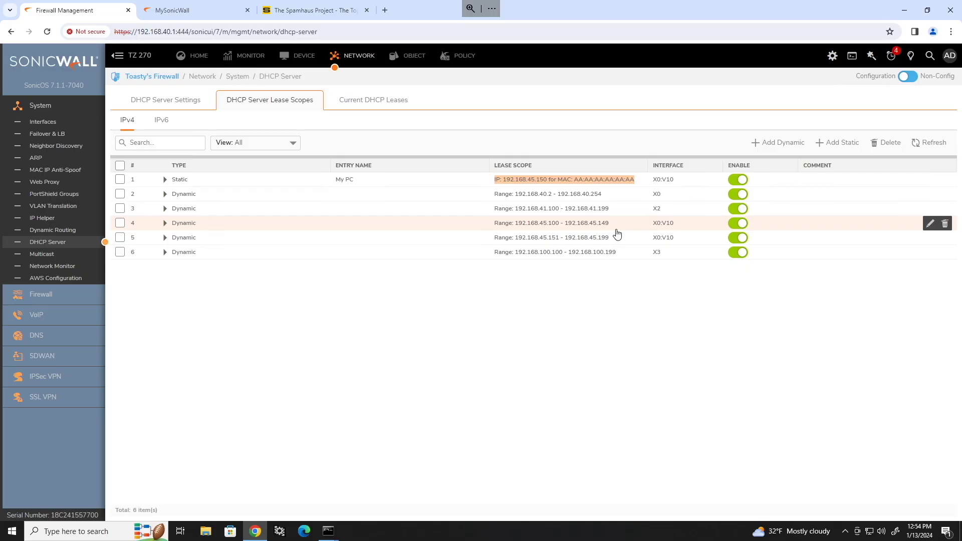
{"action": "left_click", "coordinate": [643, 283]}
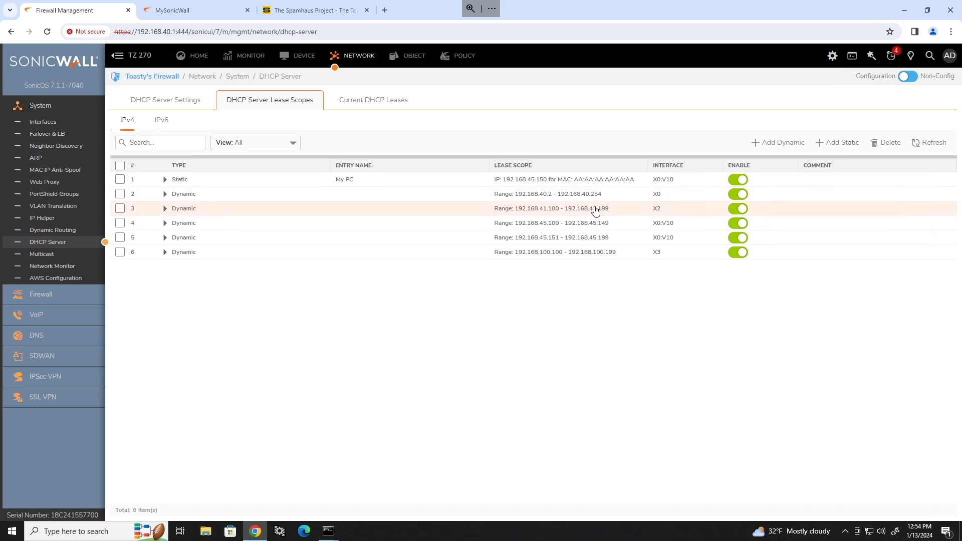
{"action": "left_click_drag", "start_coordinate": [548, 215], "coordinate": [610, 215]}
{"action": "left_click_drag", "start_coordinate": [539, 210], "coordinate": [547, 215]}
{"action": "left_click", "coordinate": [552, 215]}
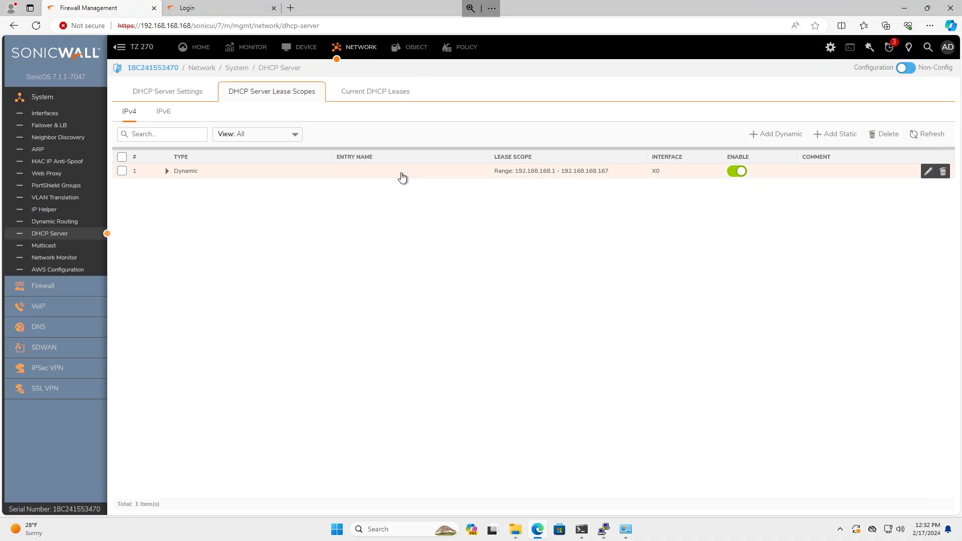
{"action": "left_click", "coordinate": [928, 172]}
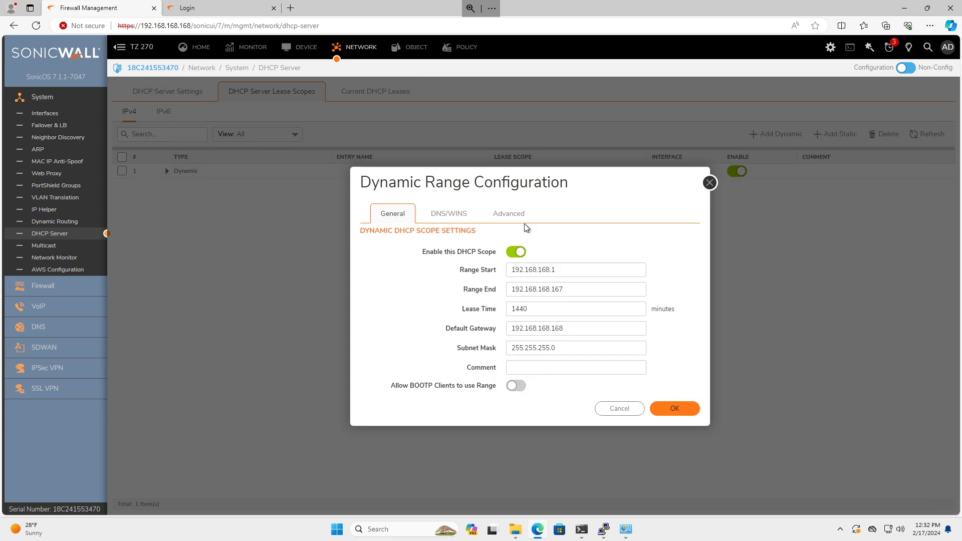
{"action": "left_click", "coordinate": [458, 215]}
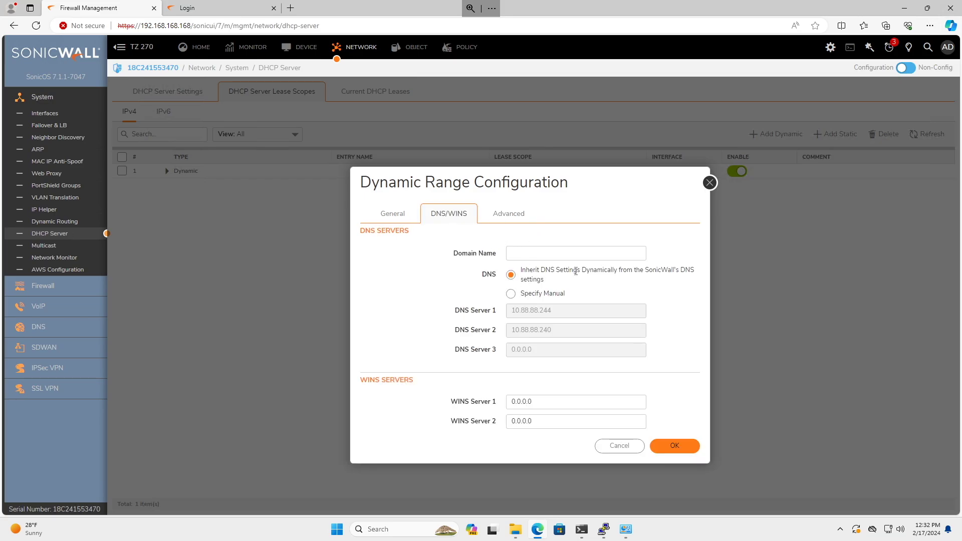
{"action": "left_click_drag", "start_coordinate": [525, 270], "coordinate": [621, 272]}
{"action": "left_click", "coordinate": [647, 276]}
{"action": "left_click", "coordinate": [533, 293]}
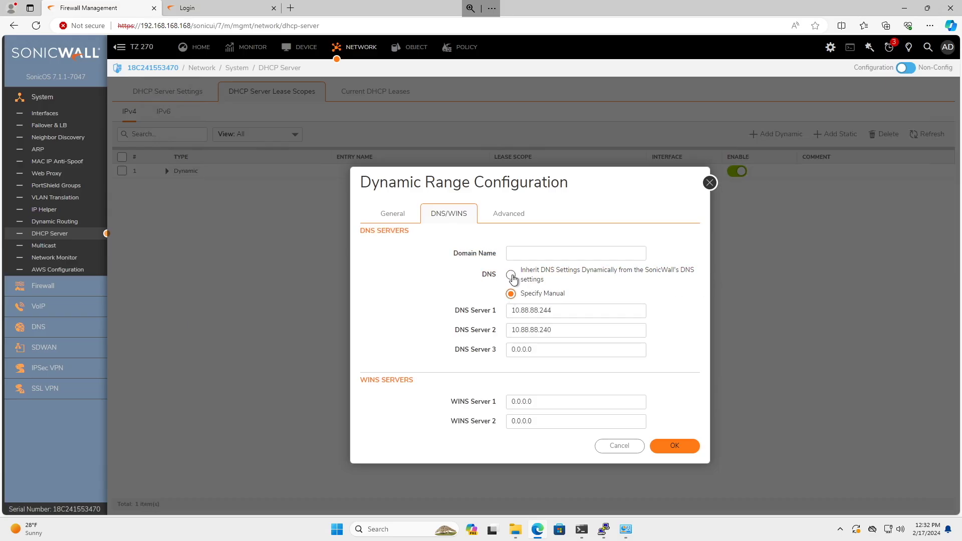
{"action": "left_click", "coordinate": [511, 274]}
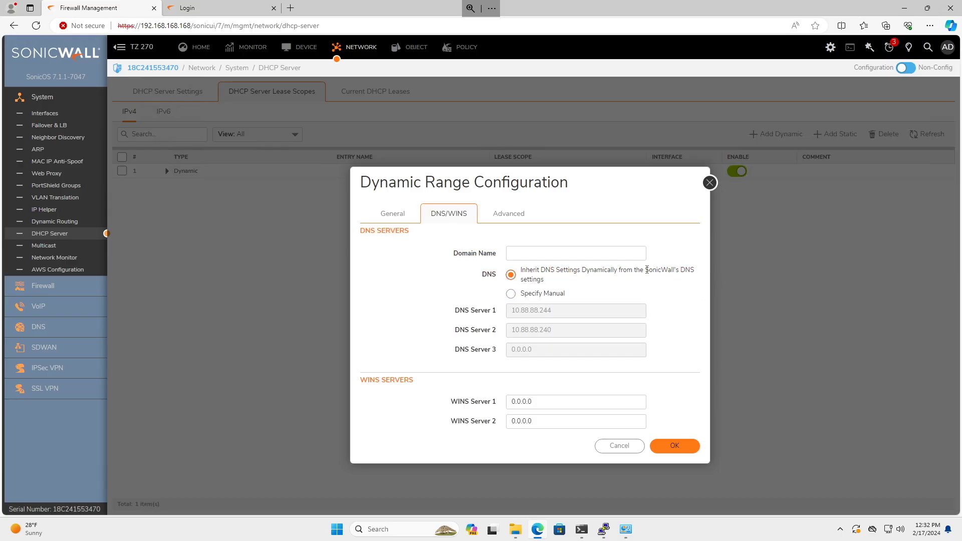
{"action": "left_click_drag", "start_coordinate": [646, 270], "coordinate": [694, 270]}
{"action": "left_click", "coordinate": [666, 277]}
{"action": "left_click", "coordinate": [638, 400]}
{"action": "left_click", "coordinate": [619, 446]}
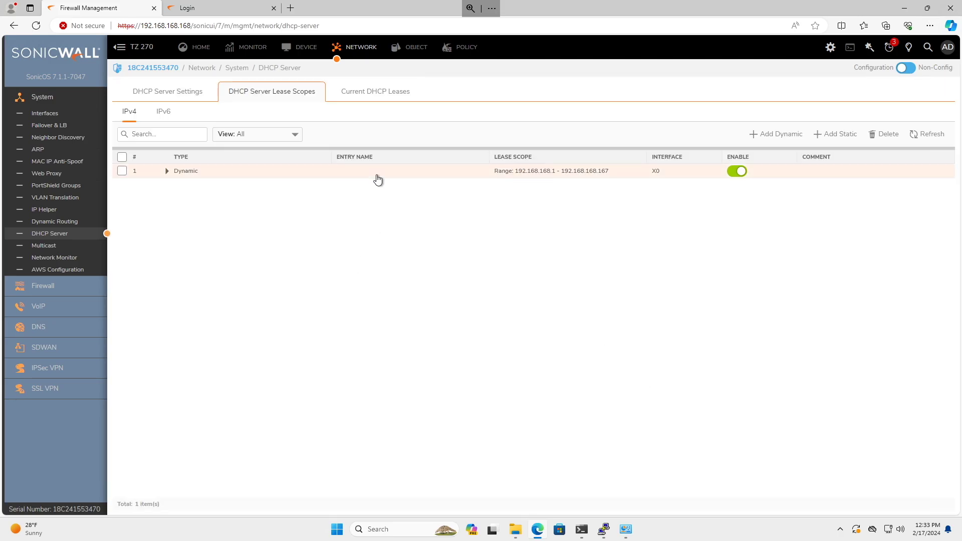
Review the DNS Settings page, pointing out the inherit-from-WAN option and its inherited server addresses.
{"action": "left_click", "coordinate": [357, 52]}
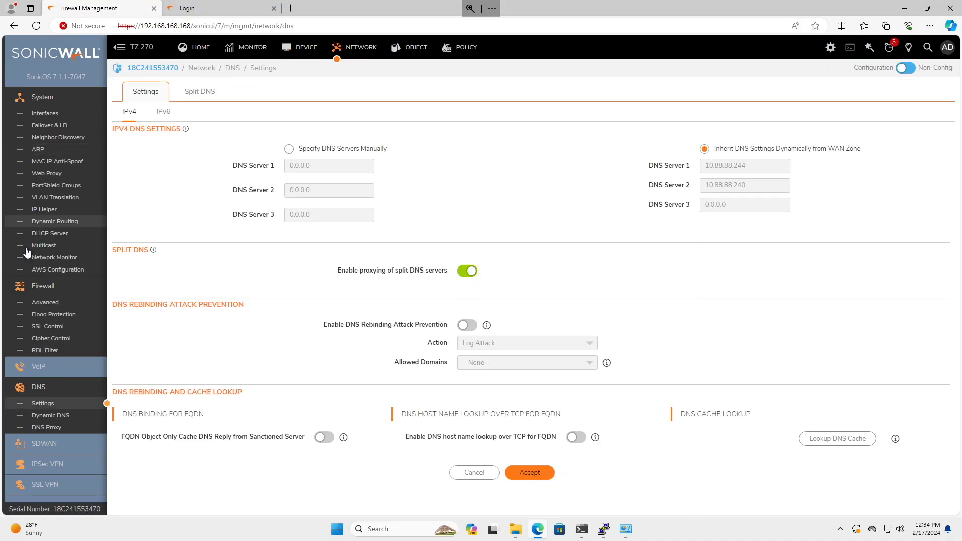
{"action": "left_click", "coordinate": [49, 407]}
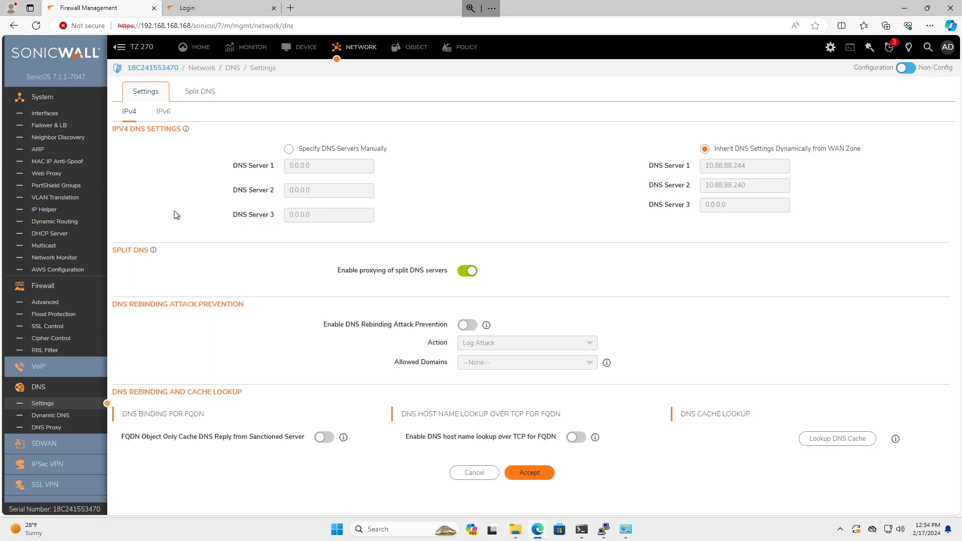
{"action": "left_click_drag", "start_coordinate": [714, 149], "coordinate": [870, 152]}
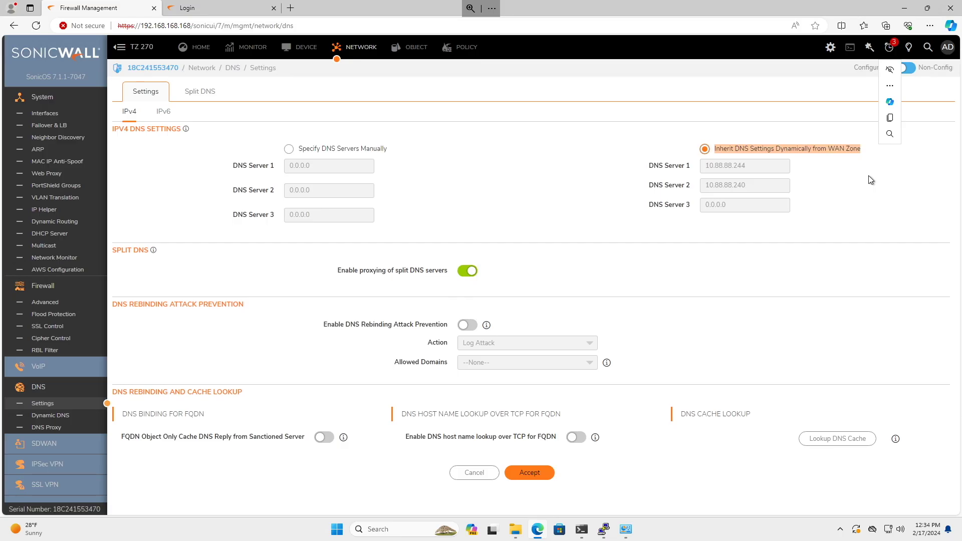
{"action": "left_click", "coordinate": [868, 177]}
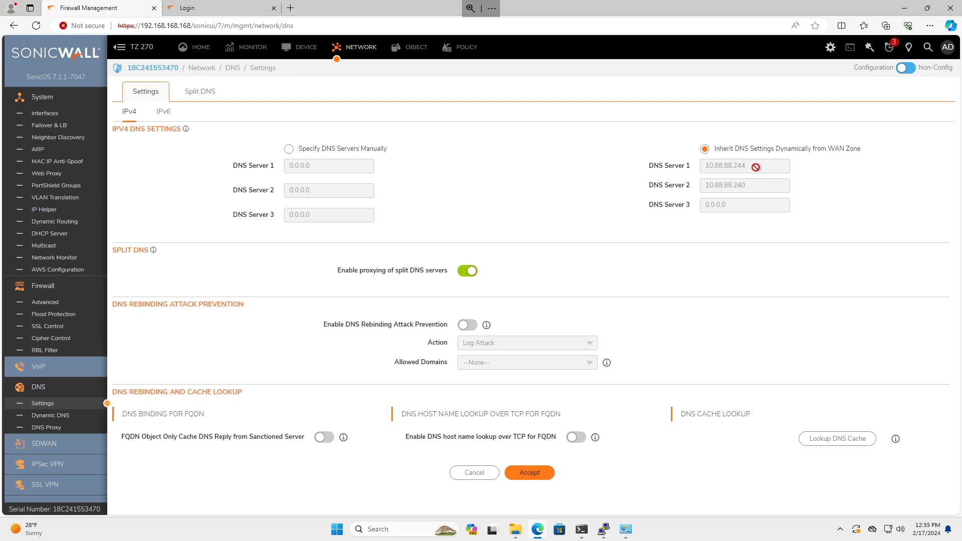
{"action": "left_click_drag", "start_coordinate": [755, 167], "coordinate": [705, 167]}
{"action": "left_click_drag", "start_coordinate": [750, 190], "coordinate": [711, 190]}
{"action": "left_click", "coordinate": [726, 184]}
Specify DNS servers manually as 8.8.8.8 and 8.8.4.4 and accept the settings.
{"action": "left_click", "coordinate": [289, 149]}
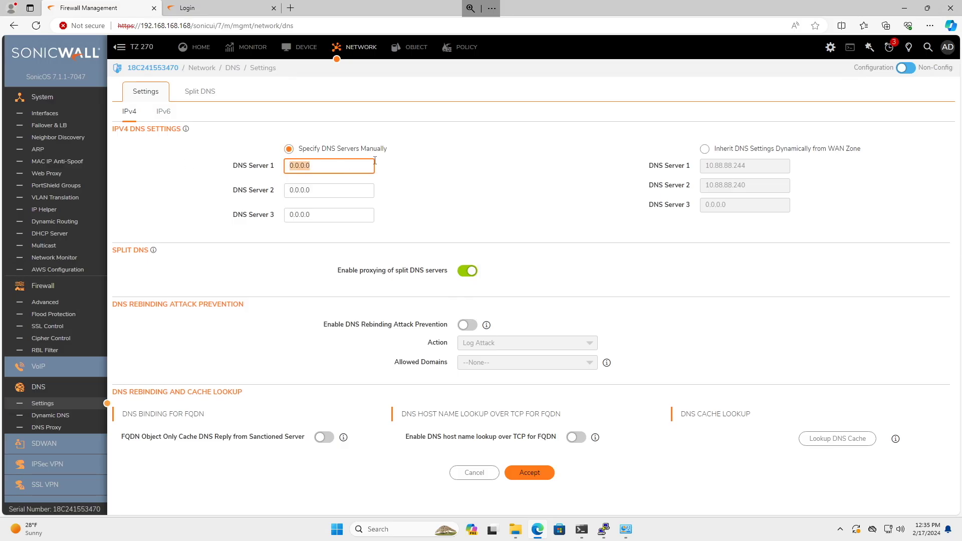
{"action": "type", "text": "8.8.8.8"}
{"action": "key", "text": "Tab"}
{"action": "type", "text": "8.8.4.4"}
{"action": "left_click", "coordinate": [529, 472]}
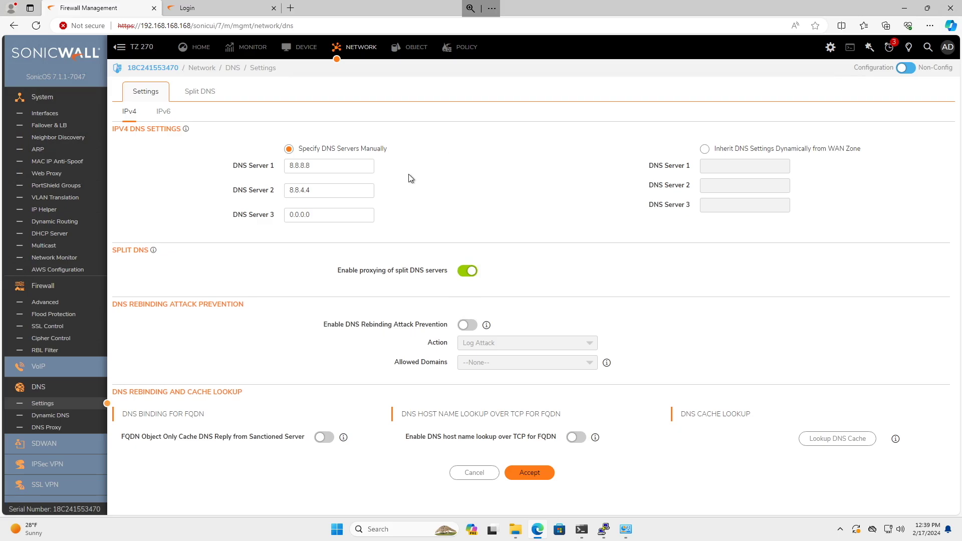
Open the X0 DHCP lease scope and view its DNS/WINS settings.
{"action": "left_click", "coordinate": [55, 234]}
{"action": "left_click", "coordinate": [288, 95]}
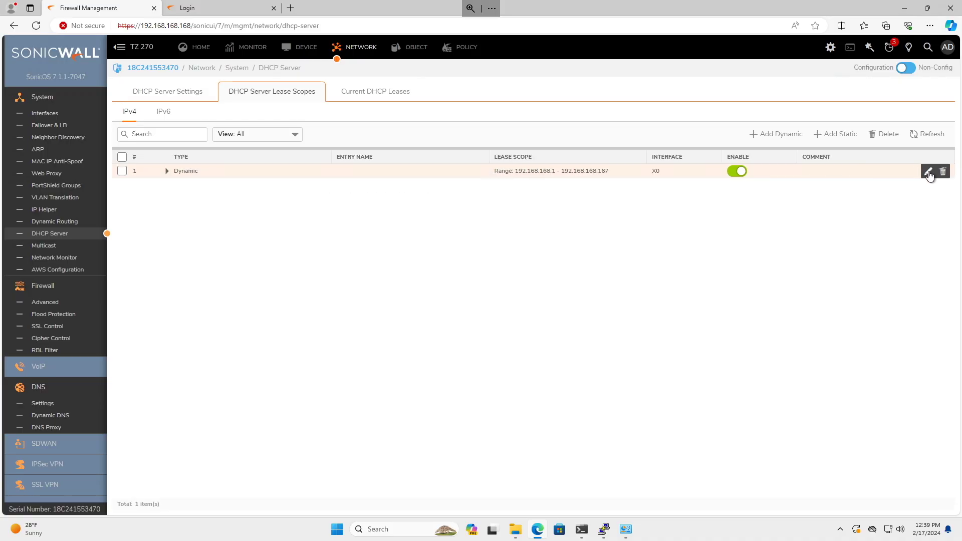
{"action": "left_click", "coordinate": [927, 171]}
{"action": "left_click", "coordinate": [457, 214]}
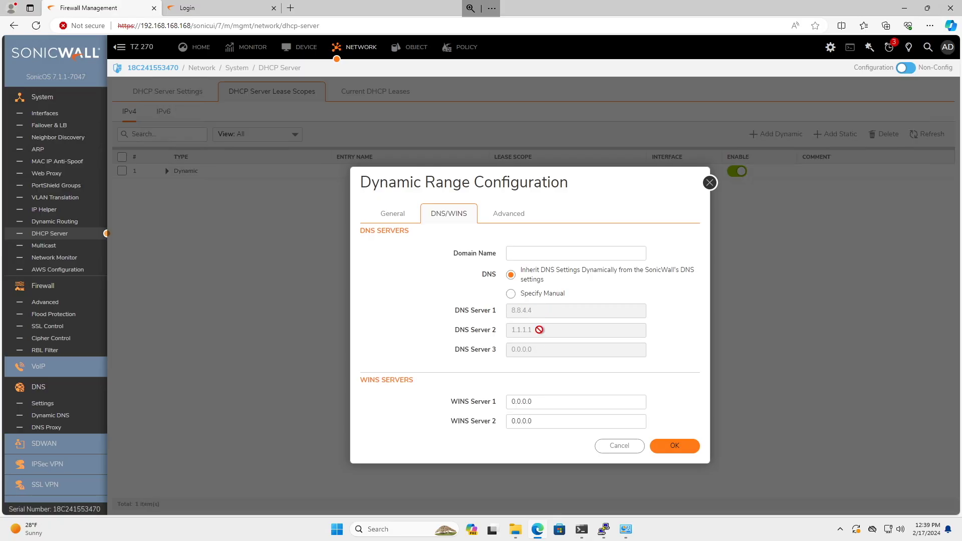
Point out the X0 scope's inherit-DNS option, then cancel the scope dialog without changes.
{"action": "left_click_drag", "start_coordinate": [540, 270], "coordinate": [623, 271]}
{"action": "left_click", "coordinate": [616, 296]}
{"action": "left_click_drag", "start_coordinate": [519, 270], "coordinate": [554, 287]}
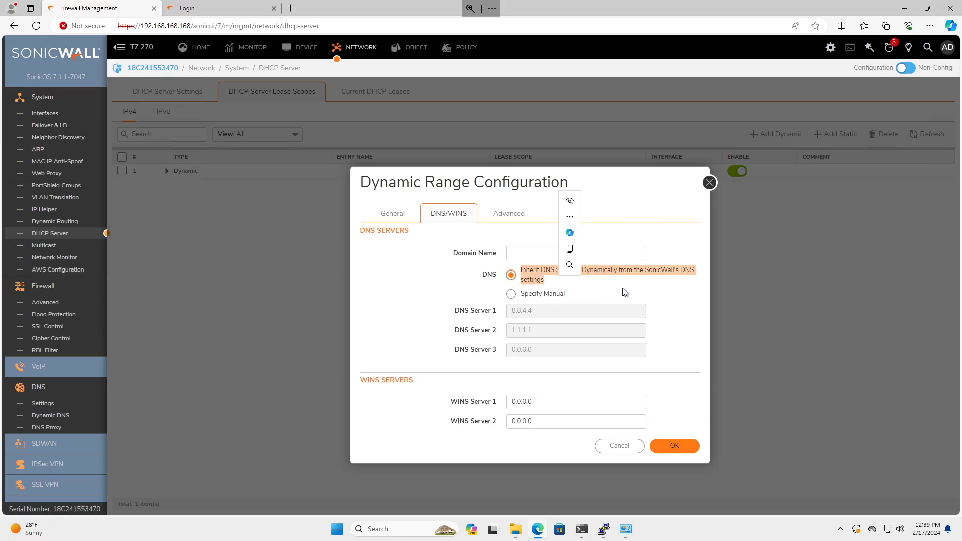
{"action": "left_click", "coordinate": [644, 288]}
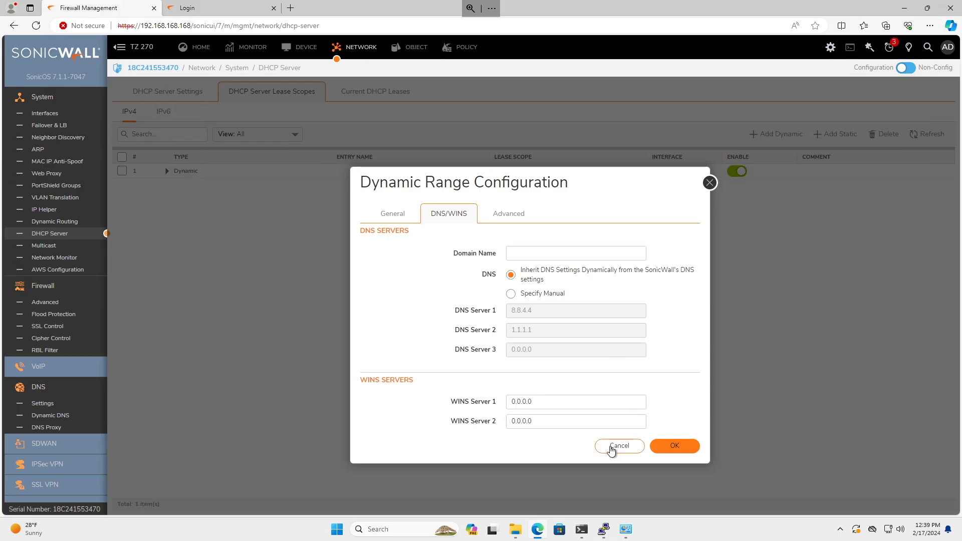
{"action": "left_click", "coordinate": [709, 182]}
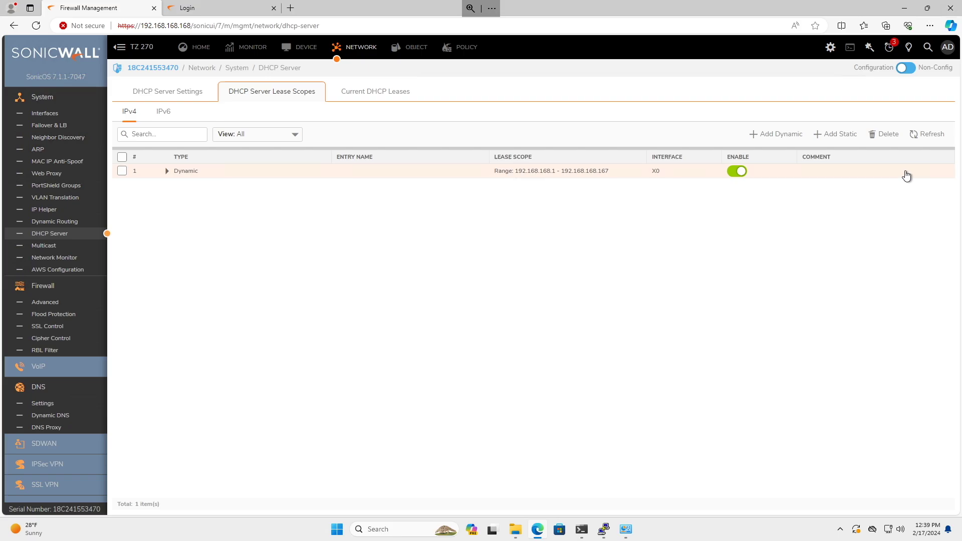
{"action": "left_click", "coordinate": [928, 171]}
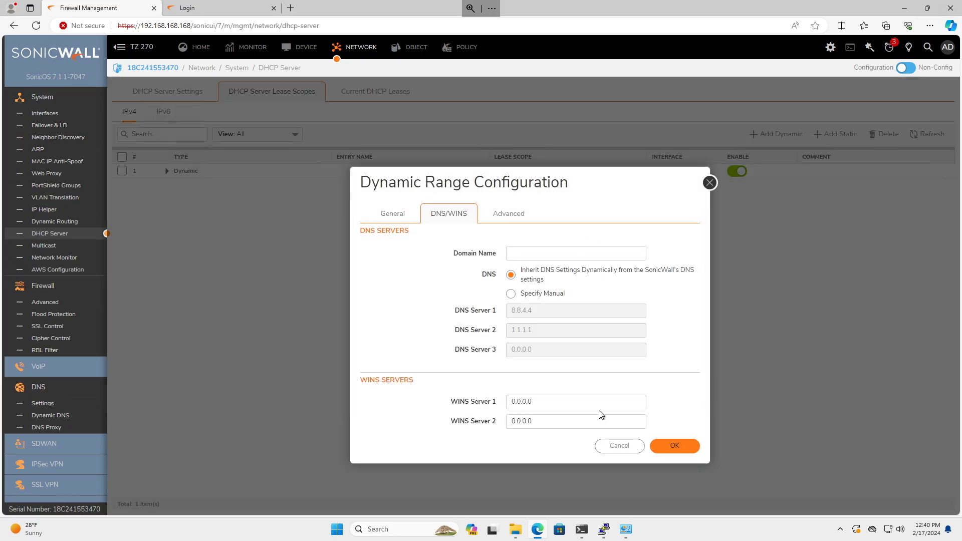
{"action": "left_click", "coordinate": [624, 446]}
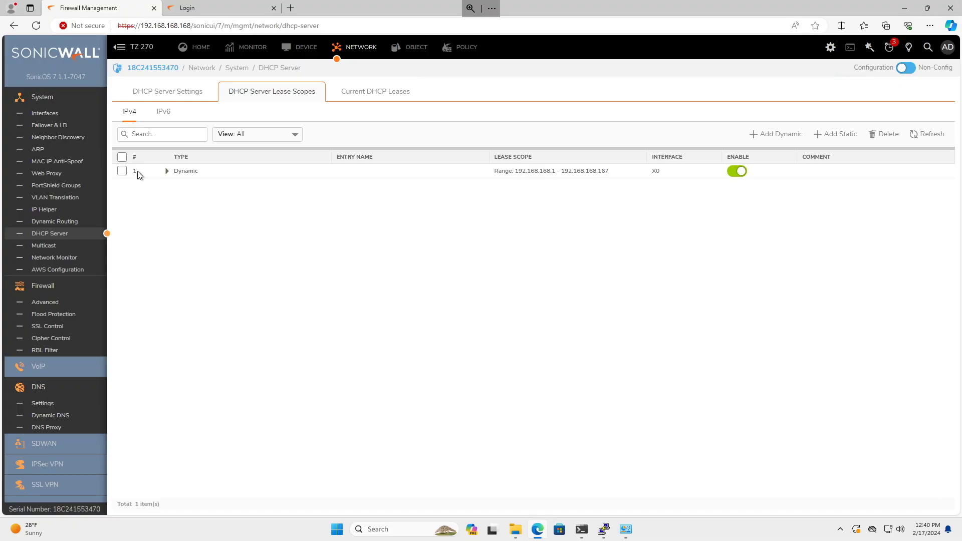
Set the X1 WAN interface to DHCP, accept the Web Management warning, and reopen the lease scope list.
{"action": "left_click", "coordinate": [45, 114]}
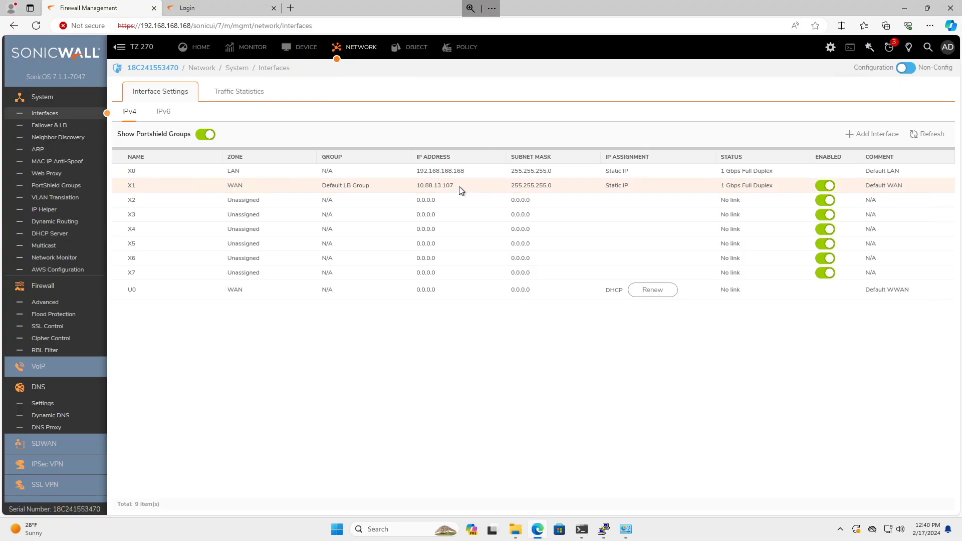
{"action": "left_click", "coordinate": [476, 186]}
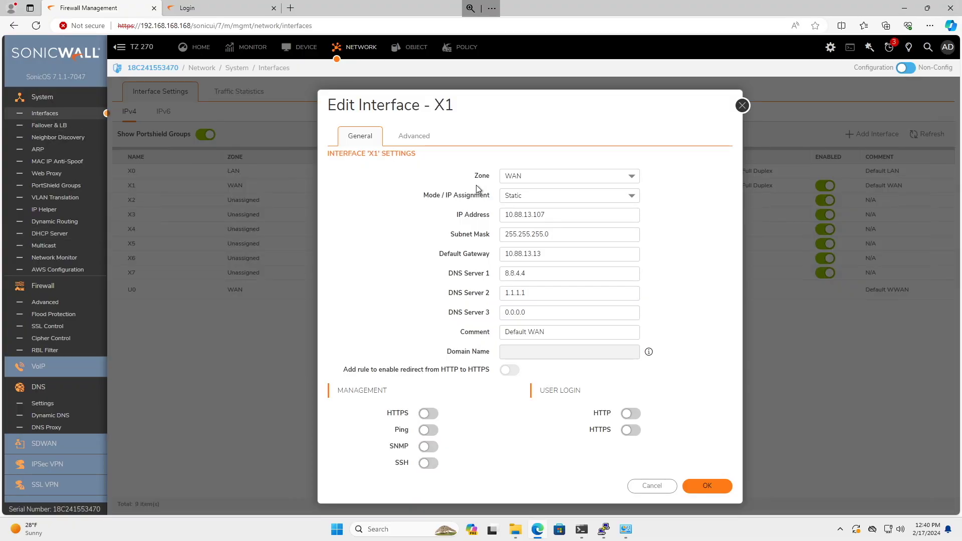
{"action": "left_click", "coordinate": [547, 270]}
{"action": "left_click", "coordinate": [594, 200]}
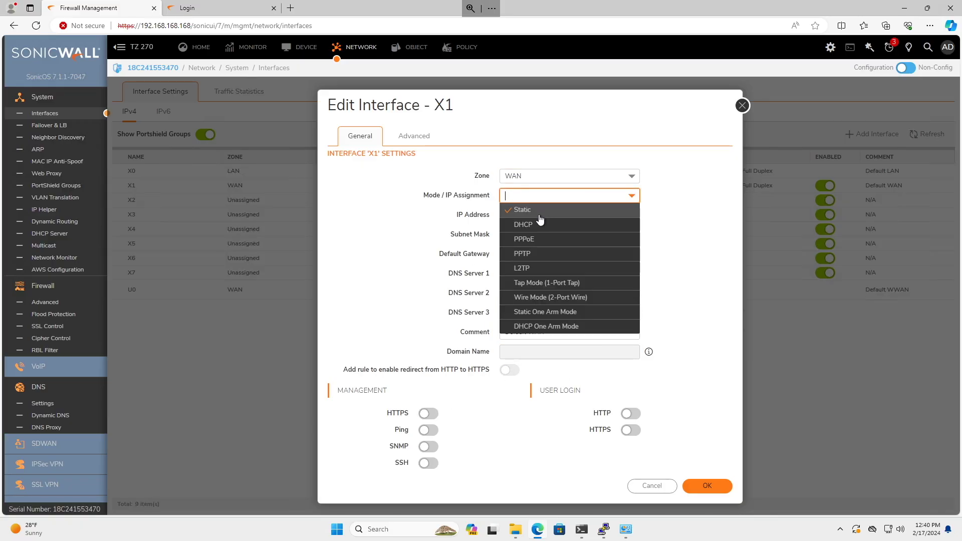
{"action": "left_click", "coordinate": [540, 224]}
{"action": "left_click", "coordinate": [707, 494]}
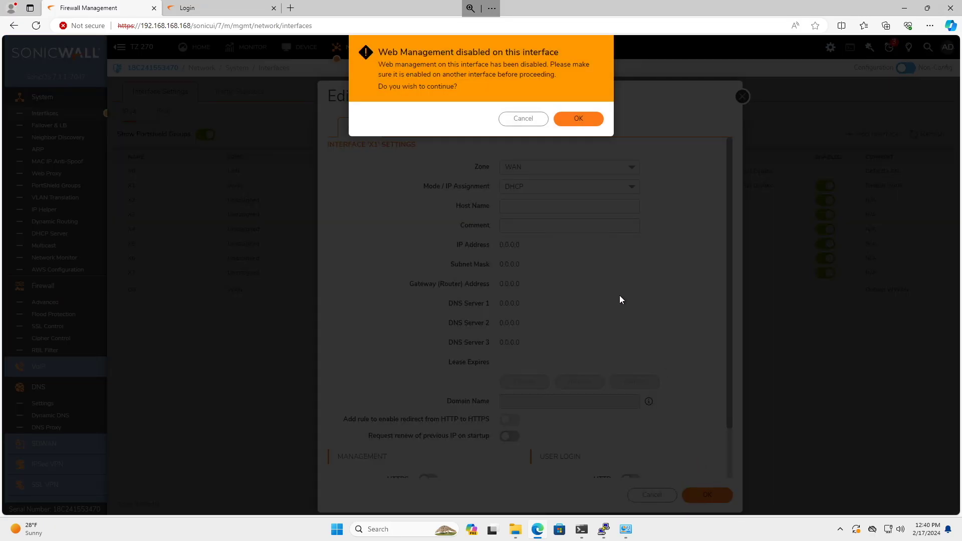
{"action": "left_click", "coordinate": [578, 119]}
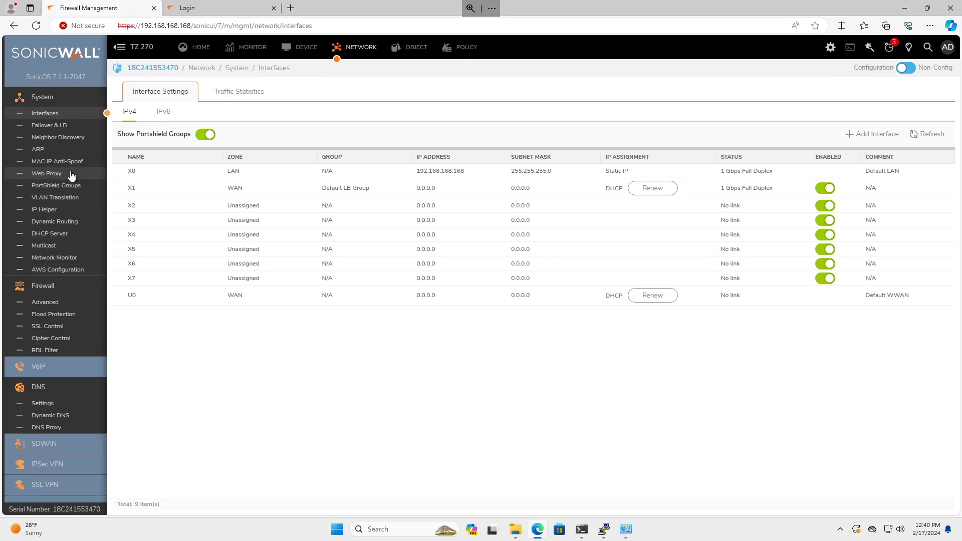
{"action": "left_click", "coordinate": [64, 233]}
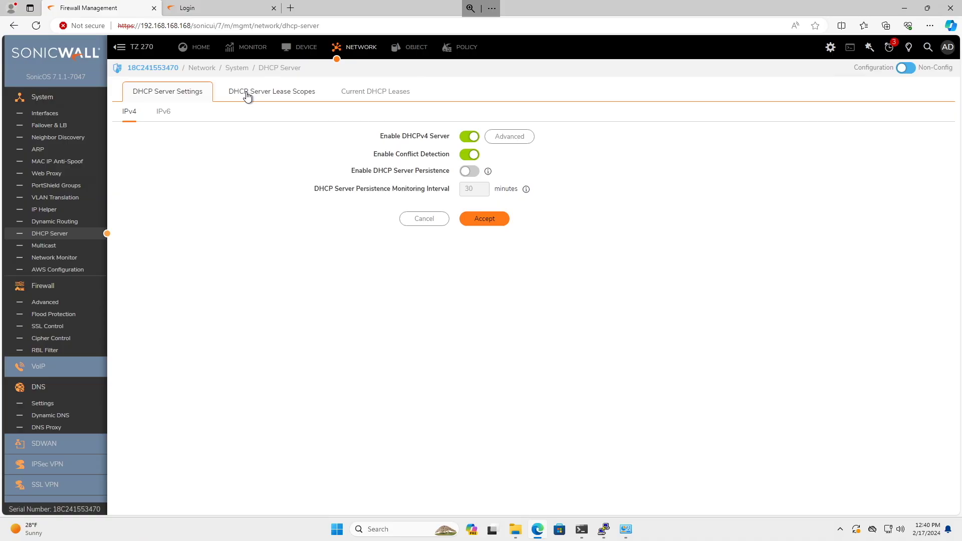
{"action": "left_click", "coordinate": [247, 93]}
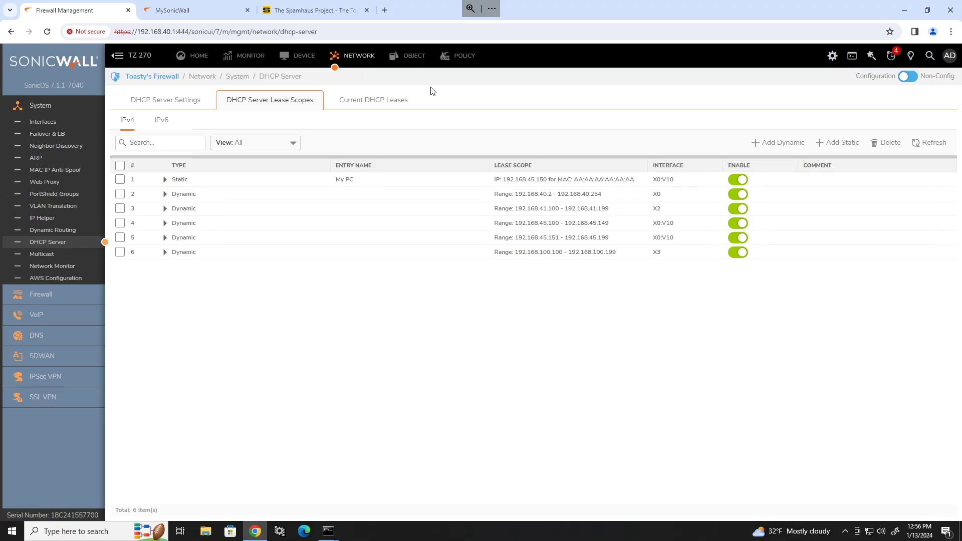
Check the Device Administration settings, then bring up the Network > System > Interfaces list.
{"action": "left_click", "coordinate": [293, 62]}
{"action": "left_click", "coordinate": [48, 145]}
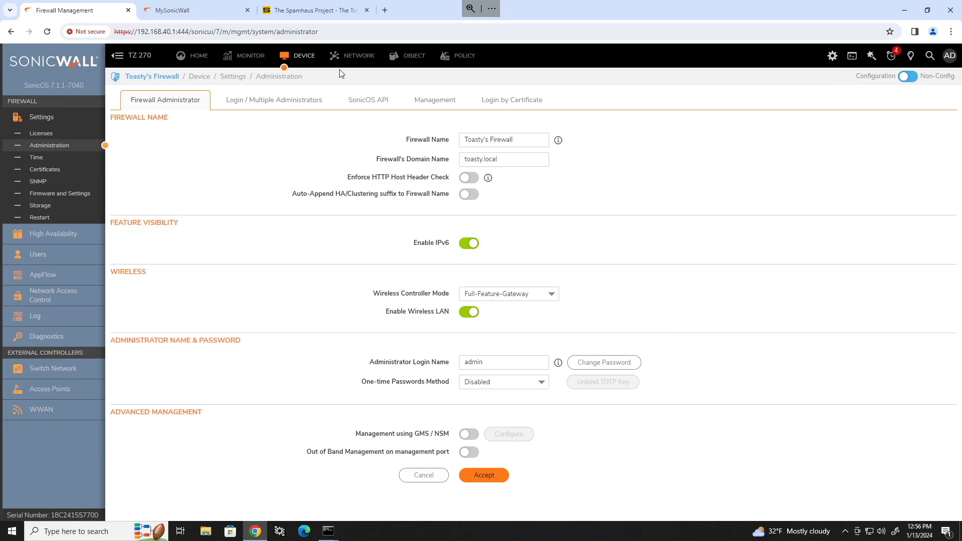
{"action": "left_click", "coordinate": [353, 56]}
{"action": "left_click", "coordinate": [61, 125]}
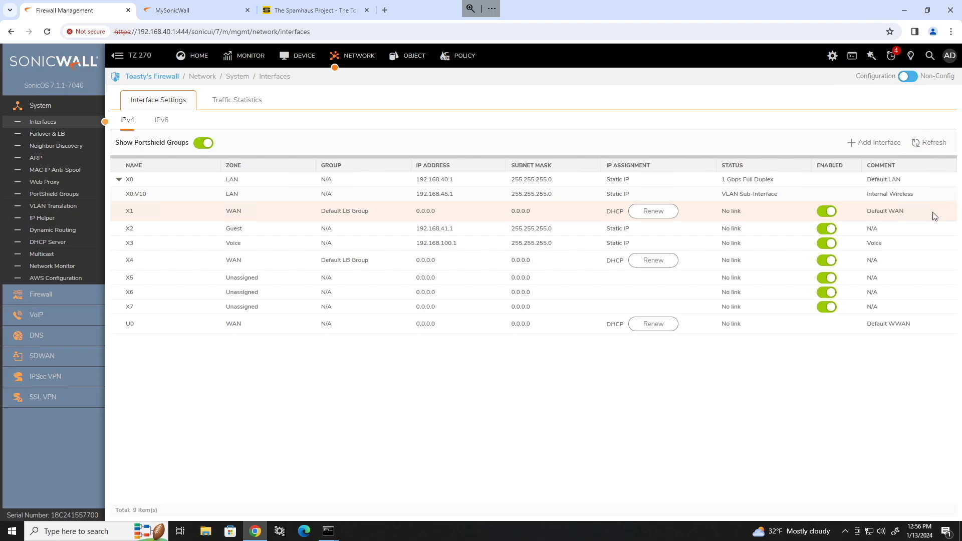
Enable HTTPS management on the X1 interface, save it, and highlight management port 444 in the address bar.
{"action": "left_click", "coordinate": [707, 213]}
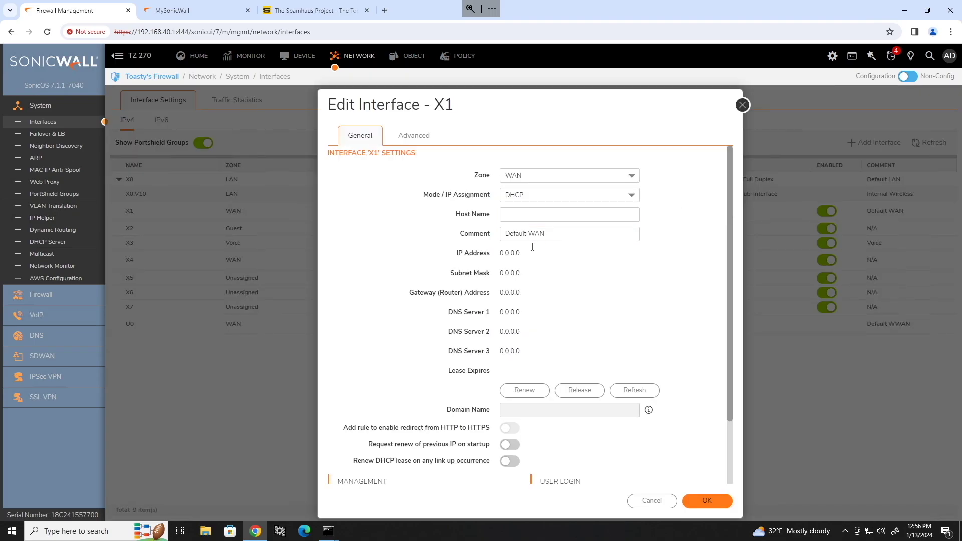
{"action": "scroll", "coordinate": [437, 256], "scroll_direction": "down", "scroll_amount": 2}
{"action": "left_click", "coordinate": [429, 428]}
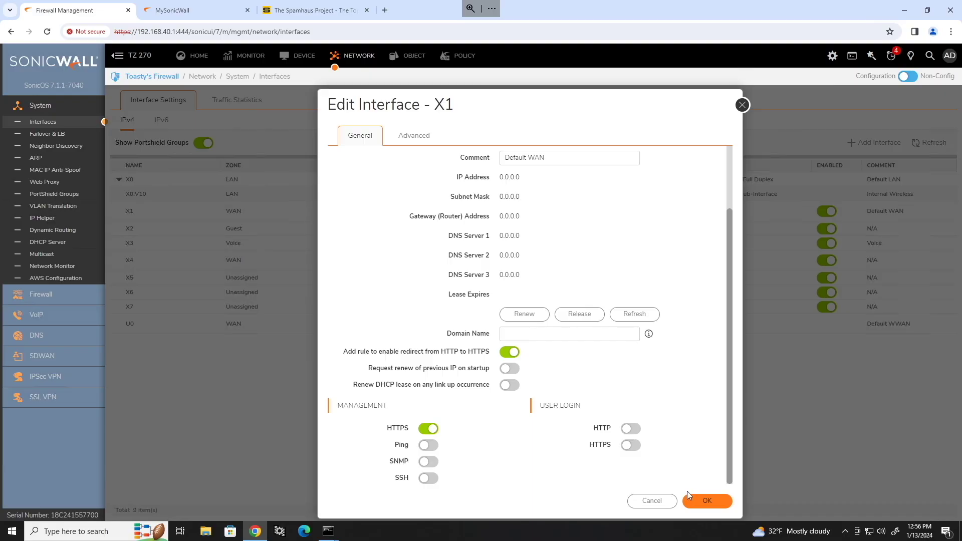
{"action": "left_click", "coordinate": [714, 501]}
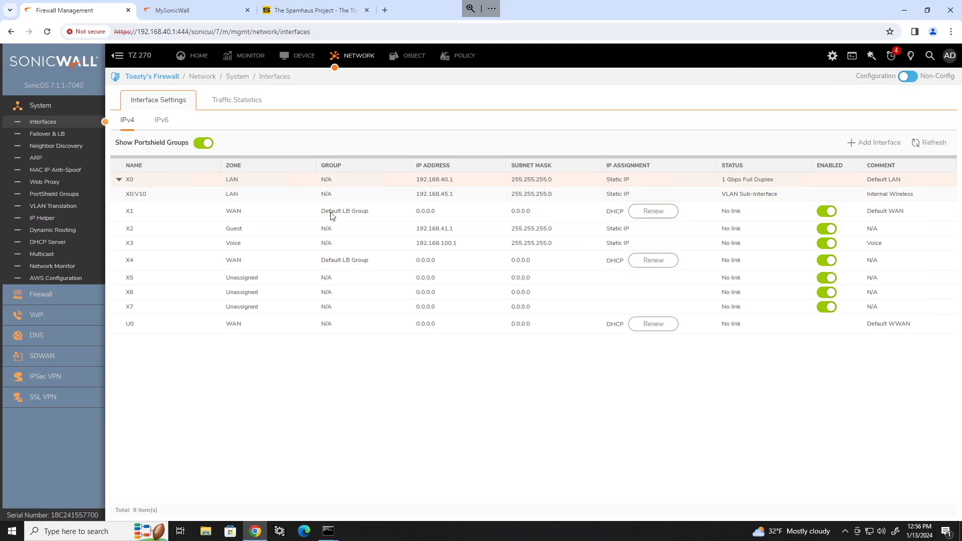
{"action": "left_click", "coordinate": [178, 31]}
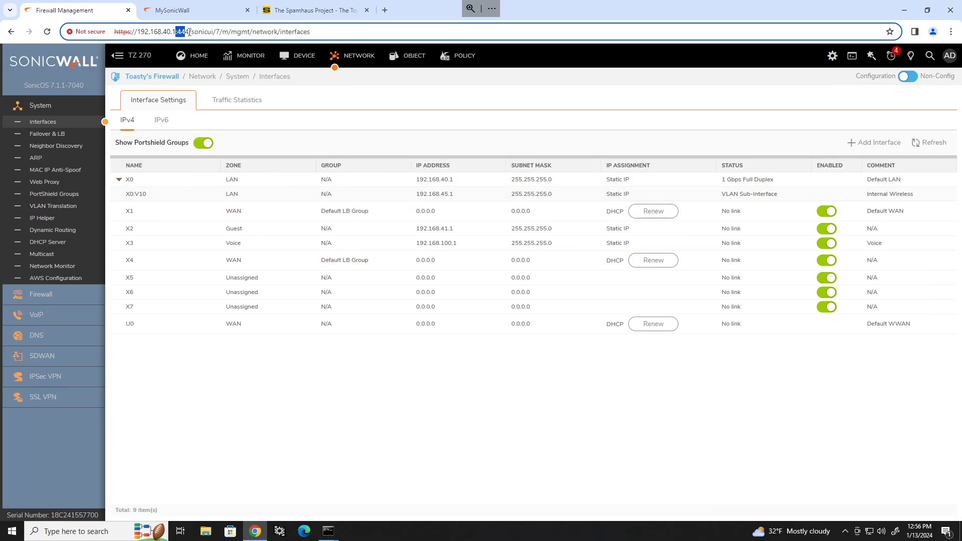
{"action": "left_click", "coordinate": [334, 29]}
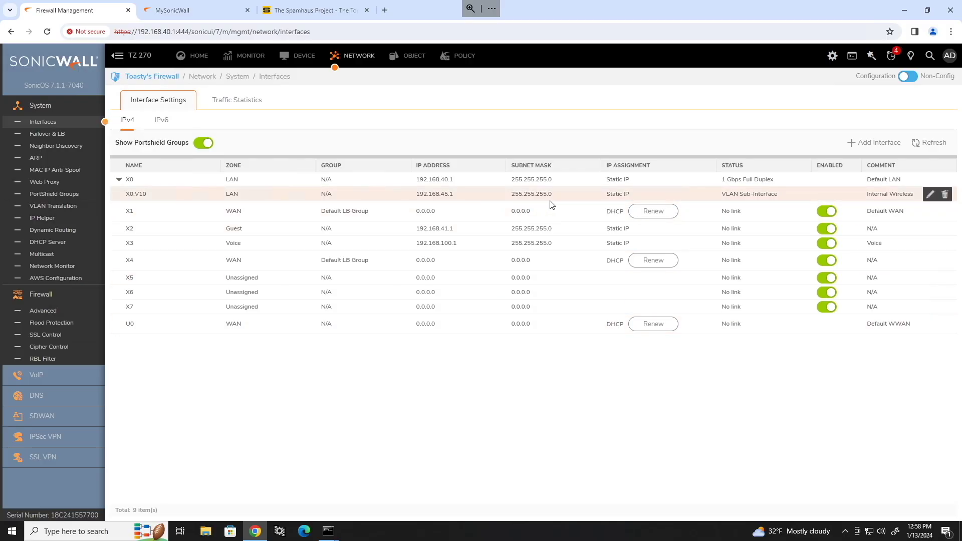
{"action": "left_click", "coordinate": [793, 210]}
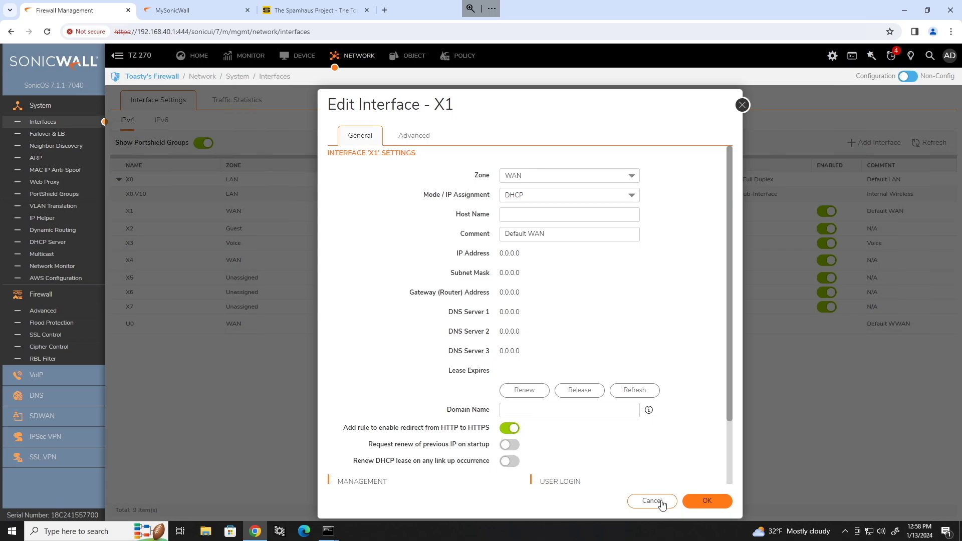
{"action": "scroll", "coordinate": [651, 471], "scroll_direction": "down", "scroll_amount": 2}
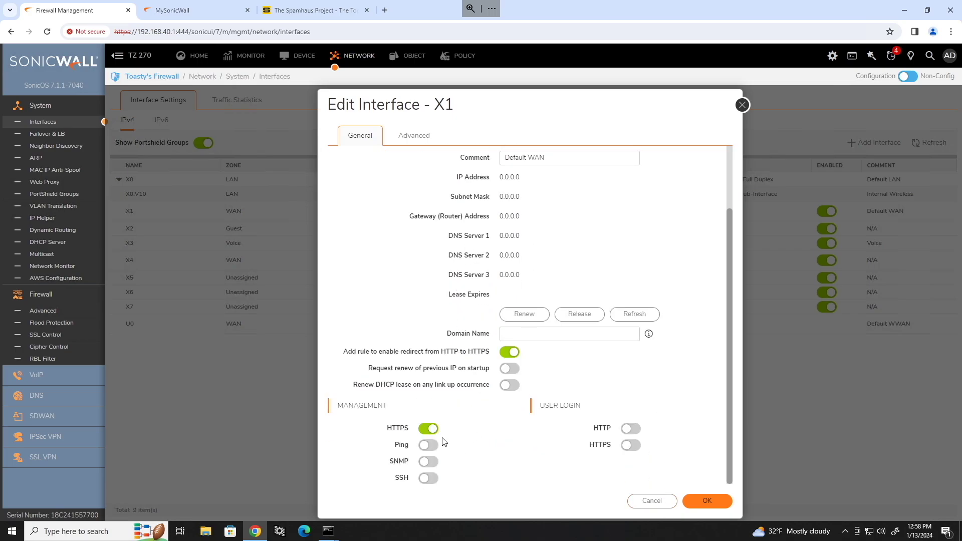
{"action": "left_click", "coordinate": [707, 501]}
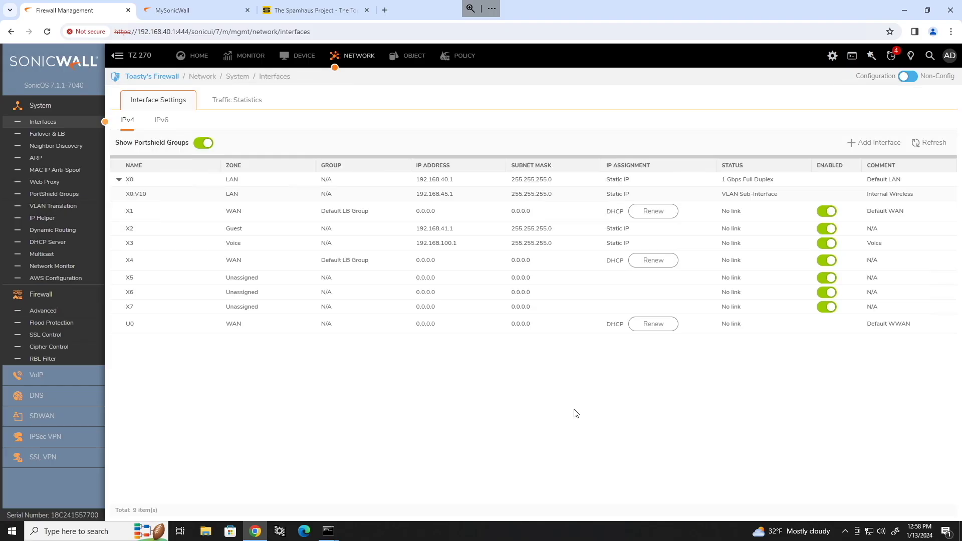